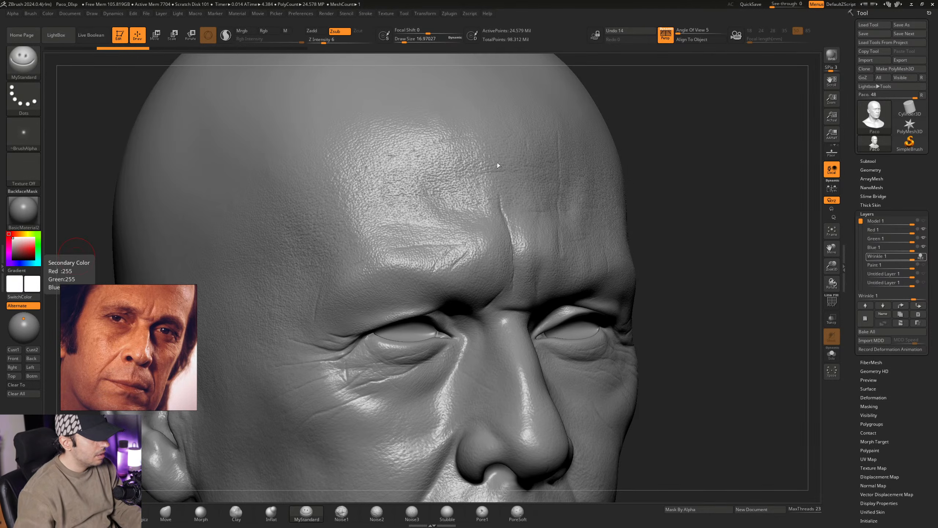
- Examine the forehead, brow and eye-corner wrinkles already sculpted on the head
{"action": "mouse_move", "coordinate": [419, 214]}
{"action": "right_mouse_down"}
{"action": "mouse_move", "coordinate": [419, 240]}
{"action": "mouse_move", "coordinate": [433, 247]}
{"action": "mouse_move", "coordinate": [429, 208]}
{"action": "mouse_move", "coordinate": [431, 243]}
{"action": "mouse_move", "coordinate": [433, 231]}
{"action": "mouse_move", "coordinate": [419, 238]}
{"action": "right_mouse_up"}
{"action": "right_click_drag", "start_coordinate": [419, 238], "coordinate": [423, 257], "text": "ctrl"}
{"action": "mouse_move", "coordinate": [423, 258]}
{"action": "right_mouse_down"}
{"action": "mouse_move", "coordinate": [413, 248]}
{"action": "mouse_move", "coordinate": [435, 237]}
{"action": "mouse_move", "coordinate": [413, 245]}
{"action": "mouse_move", "coordinate": [429, 232]}
{"action": "right_mouse_up"}
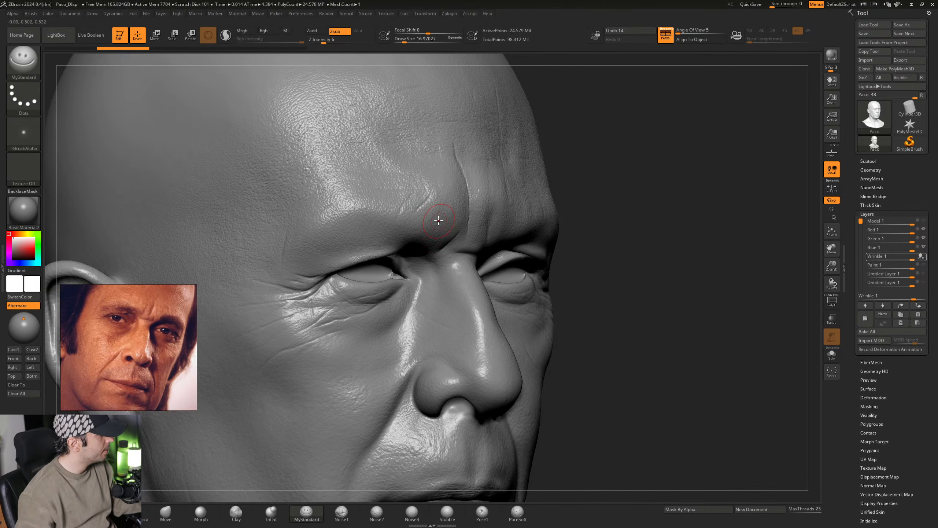
{"action": "mouse_move", "coordinate": [441, 214]}
{"action": "right_mouse_down"}
{"action": "mouse_move", "coordinate": [435, 222]}
{"action": "mouse_move", "coordinate": [430, 212]}
{"action": "mouse_move", "coordinate": [421, 263]}
{"action": "mouse_move", "coordinate": [407, 265]}
{"action": "mouse_move", "coordinate": [423, 265]}
{"action": "mouse_move", "coordinate": [413, 277]}
{"action": "mouse_move", "coordinate": [412, 263]}
{"action": "right_mouse_up"}
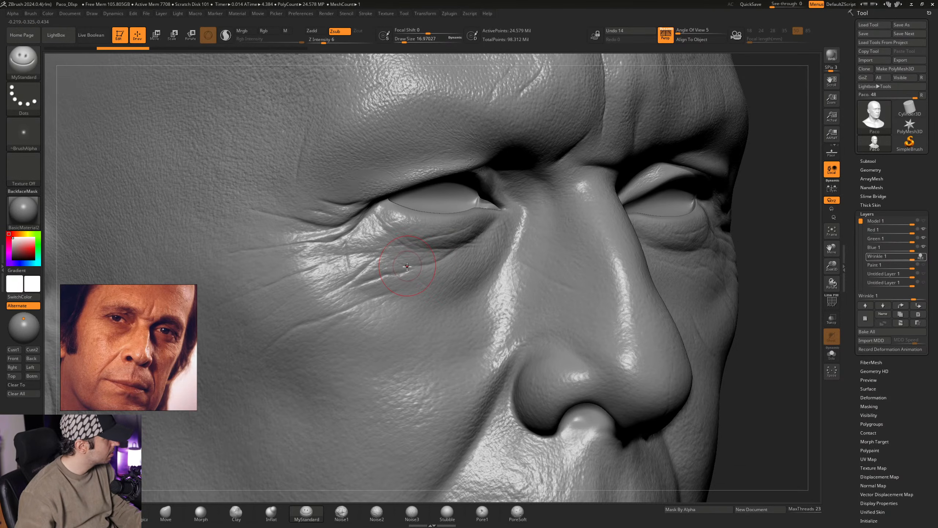
{"action": "mouse_move", "coordinate": [400, 268]}
{"action": "right_mouse_down"}
{"action": "mouse_move", "coordinate": [453, 264]}
{"action": "mouse_move", "coordinate": [210, 304]}
{"action": "right_mouse_up"}
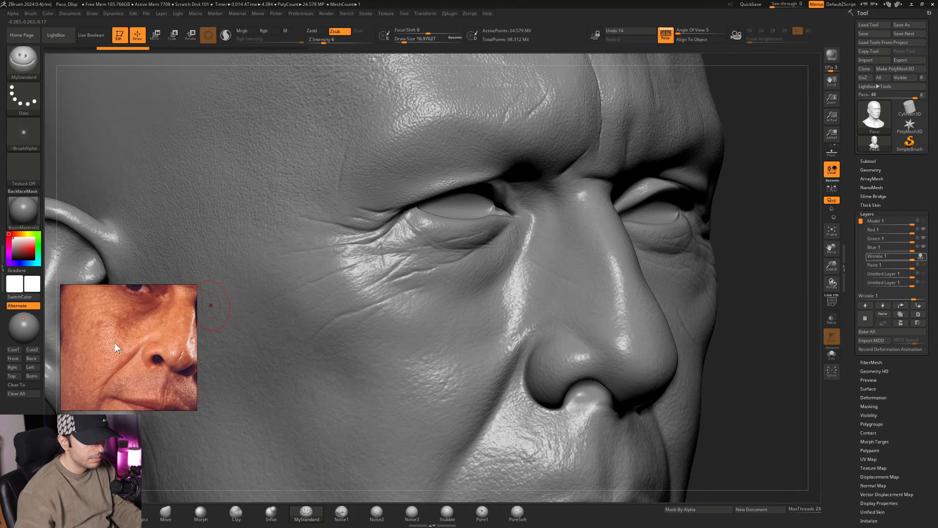
- Reframe the reference photo closely on the nose and mouth and bring the sculpt's lower face into view
{"action": "scroll", "coordinate": [114, 342], "scroll_direction": "up", "scroll_amount": 2}
{"action": "scroll", "coordinate": [118, 341], "scroll_direction": "up", "scroll_amount": 2}
{"action": "middle_click_drag", "start_coordinate": [123, 341], "coordinate": [119, 284]}
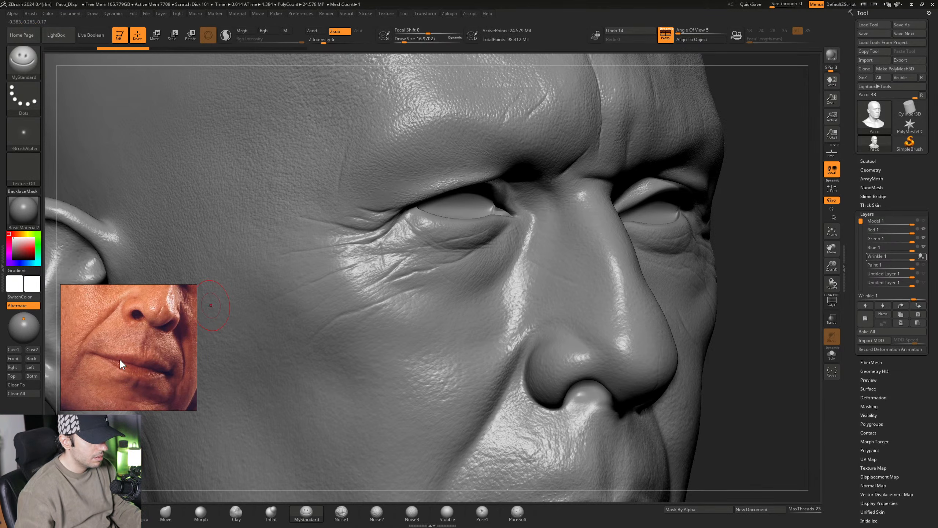
{"action": "scroll", "coordinate": [119, 358], "scroll_direction": "up", "scroll_amount": 2}
{"action": "mouse_move", "coordinate": [143, 362]}
{"action": "middle_mouse_down"}
{"action": "mouse_move", "coordinate": [126, 360]}
{"action": "mouse_move", "coordinate": [130, 367]}
{"action": "middle_mouse_up"}
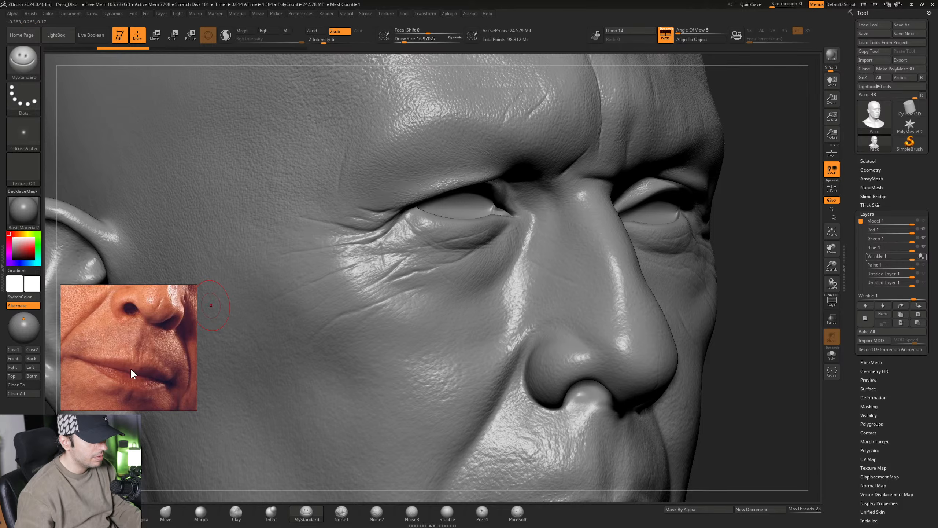
{"action": "right_click_drag", "start_coordinate": [534, 280], "coordinate": [395, 128]}
{"action": "mouse_move", "coordinate": [486, 284]}
{"action": "right_mouse_down", "text": "alt"}
{"action": "mouse_move", "coordinate": [478, 246]}
{"action": "mouse_move", "coordinate": [487, 269]}
{"action": "mouse_move", "coordinate": [482, 259]}
{"action": "mouse_move", "coordinate": [502, 255]}
{"action": "mouse_move", "coordinate": [491, 273]}
{"action": "mouse_move", "coordinate": [503, 281]}
{"action": "mouse_move", "coordinate": [487, 263]}
{"action": "mouse_move", "coordinate": [482, 291]}
{"action": "right_mouse_up", "text": "alt"}
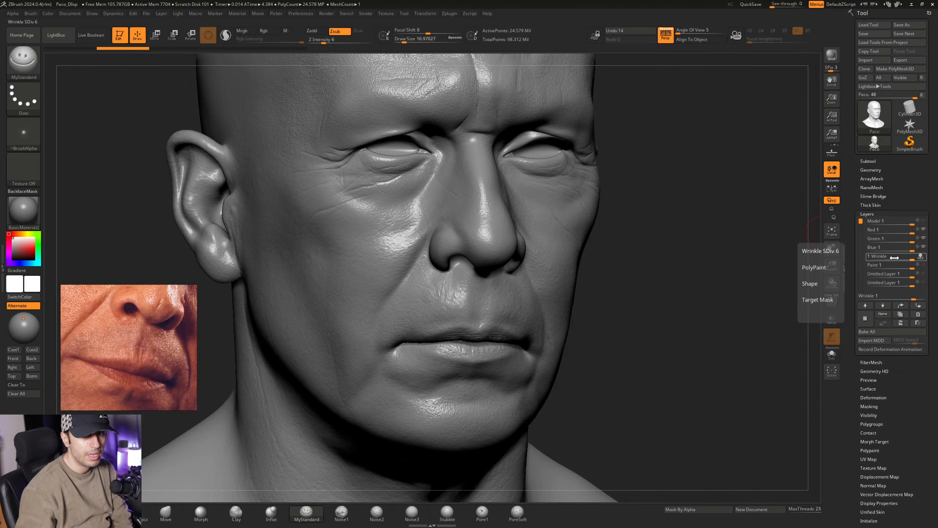
- Collapse the layer settings and review the Geometry HD options
{"action": "left_click", "coordinate": [882, 213]}
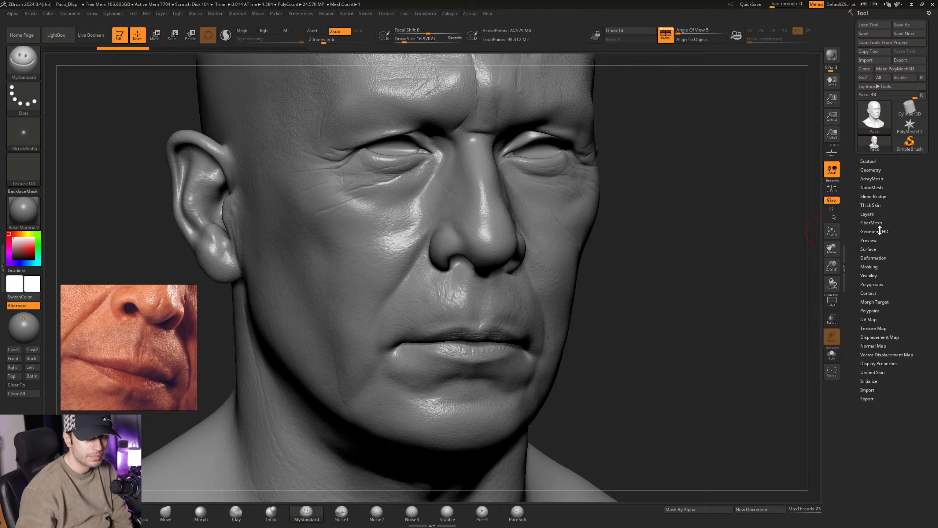
{"action": "left_click", "coordinate": [880, 231]}
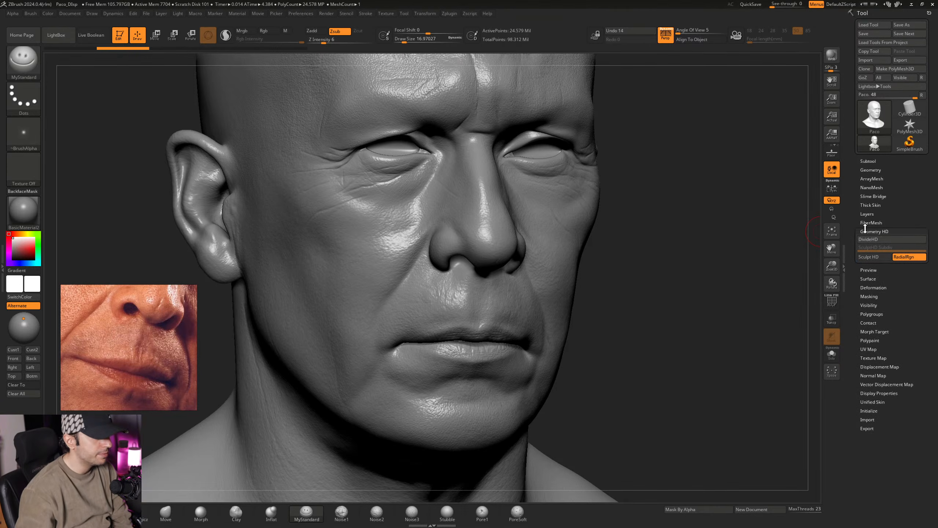
{"action": "left_click", "coordinate": [874, 229]}
- Activate HD sculpting for the face region centred on the upper lip
{"action": "left_click_drag", "start_coordinate": [679, 188], "coordinate": [690, 190]}
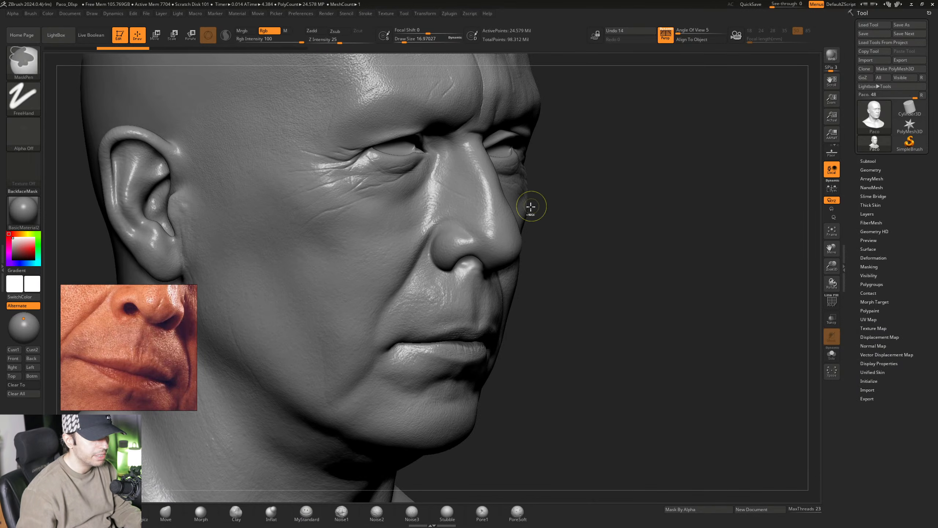
{"action": "mouse_move", "coordinate": [529, 208]}
{"action": "right_mouse_down", "text": "ctrl"}
{"action": "mouse_move", "coordinate": [506, 196]}
{"action": "mouse_move", "coordinate": [498, 212]}
{"action": "mouse_move", "coordinate": [528, 248]}
{"action": "mouse_move", "coordinate": [494, 254]}
{"action": "right_mouse_up", "text": "ctrl"}
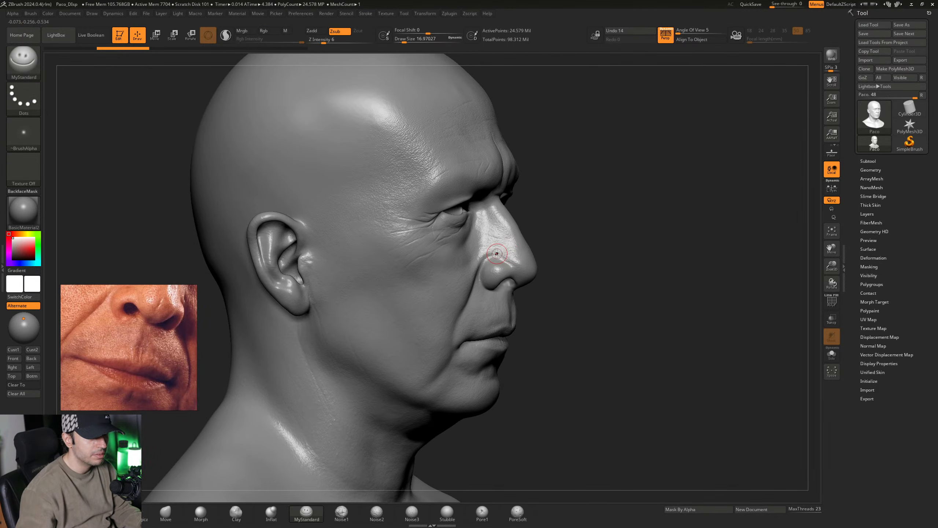
{"action": "mouse_move", "coordinate": [504, 270]}
{"action": "right_mouse_down"}
{"action": "mouse_move", "coordinate": [507, 278]}
{"action": "mouse_move", "coordinate": [510, 229]}
{"action": "mouse_move", "coordinate": [479, 271]}
{"action": "right_mouse_up"}
{"action": "right_click_drag", "start_coordinate": [478, 270], "coordinate": [500, 298], "text": "alt"}
{"action": "right_click_drag", "start_coordinate": [480, 251], "coordinate": [493, 290], "text": "alt"}
{"action": "mouse_move", "coordinate": [500, 322]}
{"action": "right_mouse_down", "text": "alt"}
{"action": "mouse_move", "coordinate": [477, 218]}
{"action": "mouse_move", "coordinate": [487, 277]}
{"action": "right_mouse_up", "text": "alt"}
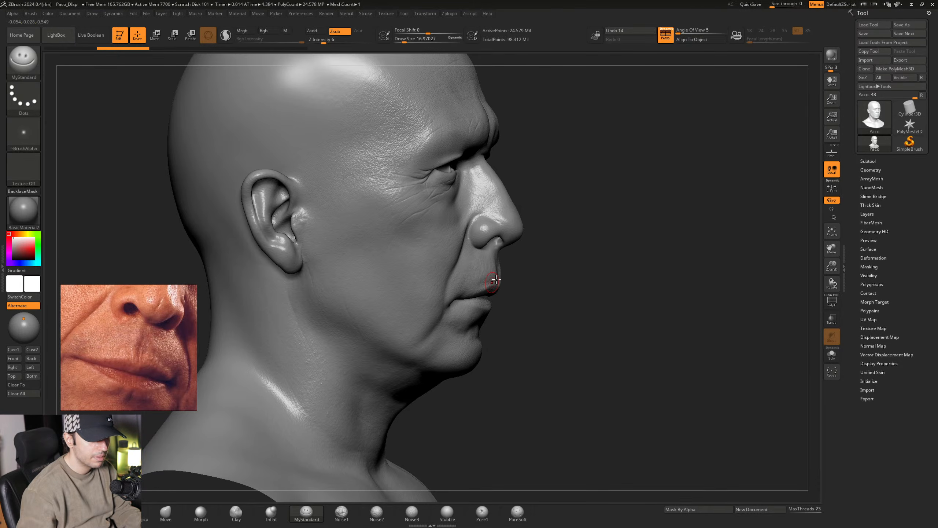
{"action": "key", "text": "ctrl+d"}
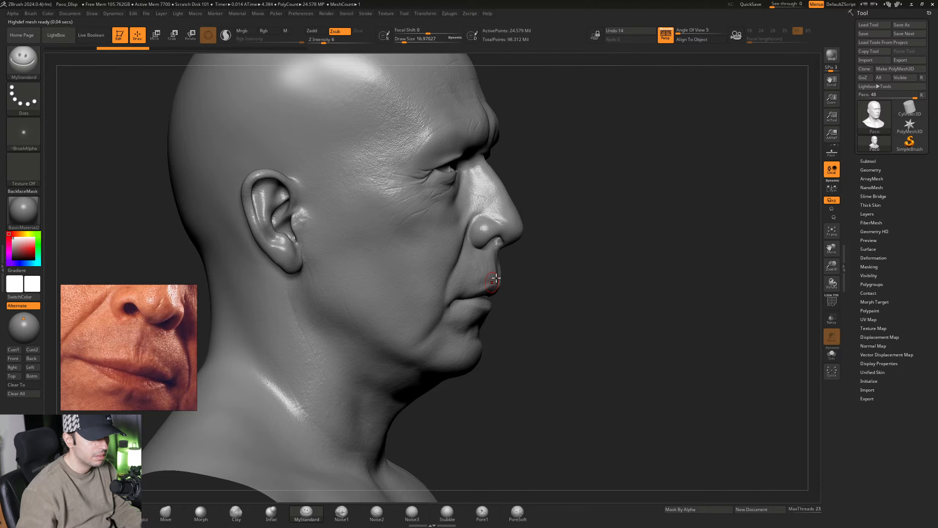
{"action": "key", "text": "a"}
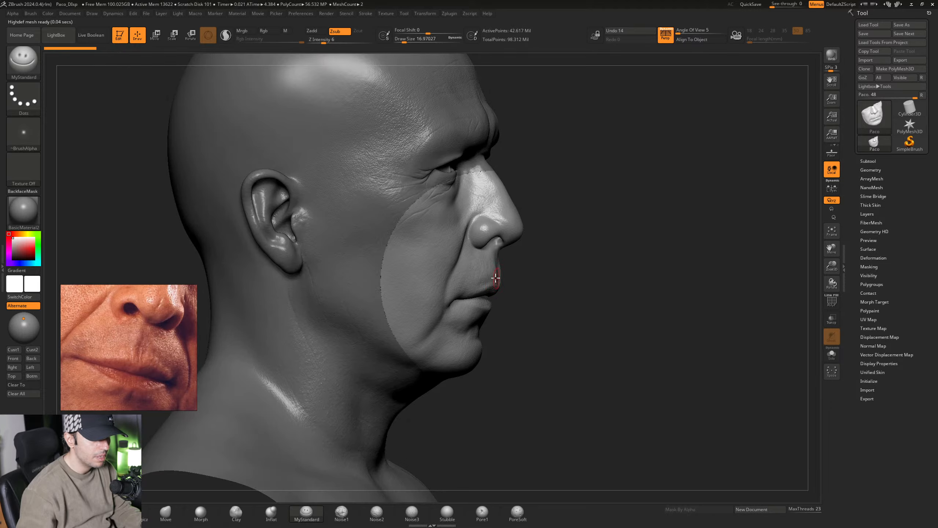
- Examine the HD region around the nose and mouth and check which layer options are available there
{"action": "mouse_move", "coordinate": [495, 278]}
{"action": "right_mouse_down"}
{"action": "mouse_move", "coordinate": [520, 274]}
{"action": "mouse_move", "coordinate": [593, 298]}
{"action": "mouse_move", "coordinate": [445, 269]}
{"action": "right_mouse_up"}
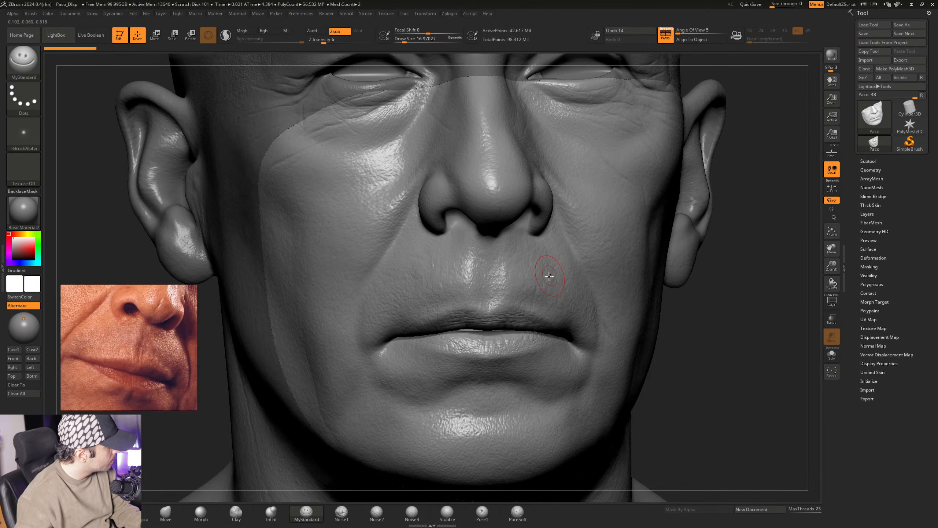
{"action": "right_click_drag", "start_coordinate": [559, 249], "coordinate": [600, 251]}
{"action": "mouse_move", "coordinate": [539, 302]}
{"action": "right_mouse_down", "text": "ctrl"}
{"action": "mouse_move", "coordinate": [544, 296]}
{"action": "mouse_move", "coordinate": [511, 280]}
{"action": "mouse_move", "coordinate": [521, 283]}
{"action": "right_mouse_up", "text": "ctrl"}
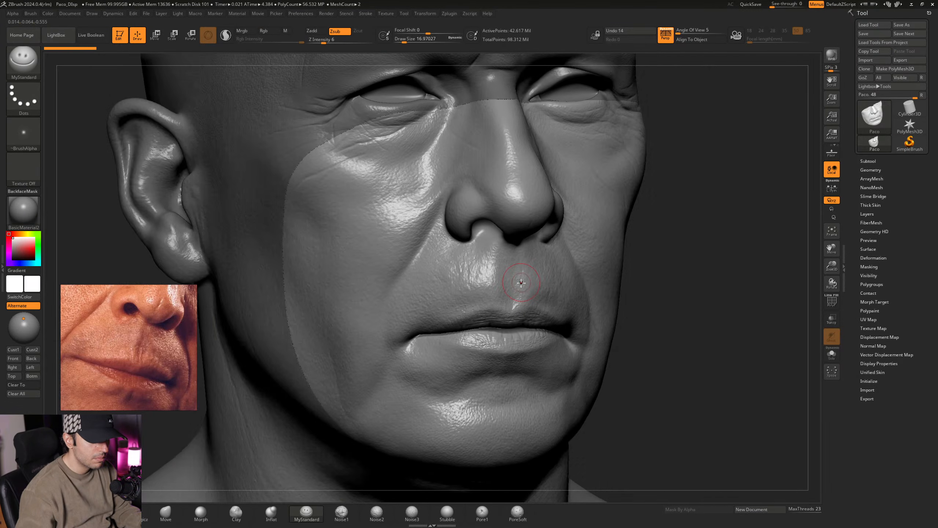
{"action": "left_click", "coordinate": [867, 214]}
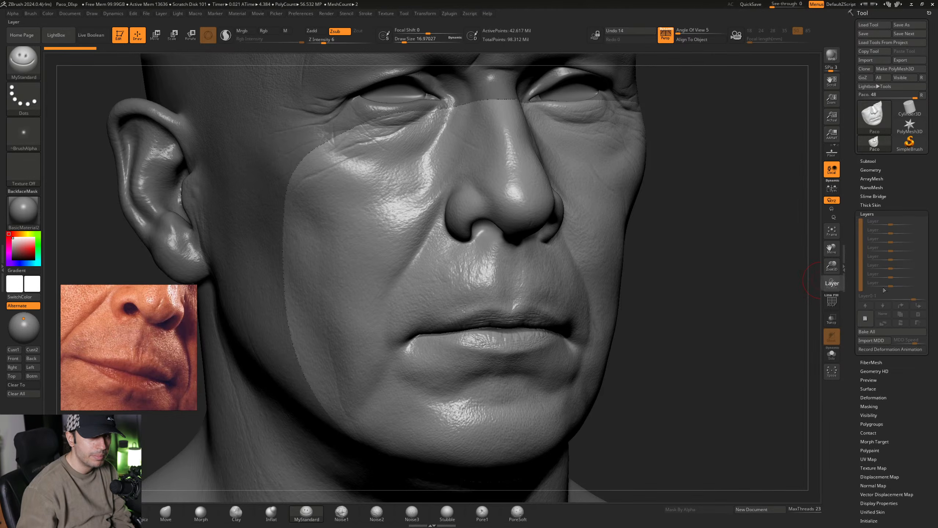
{"action": "left_click", "coordinate": [878, 215]}
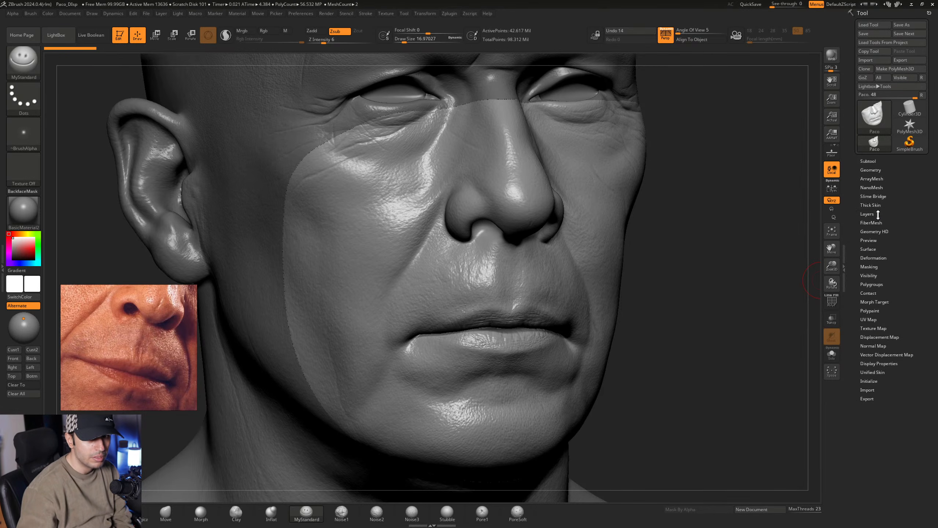
- Store a morph target for the HD mouth region
{"action": "left_click", "coordinate": [874, 302]}
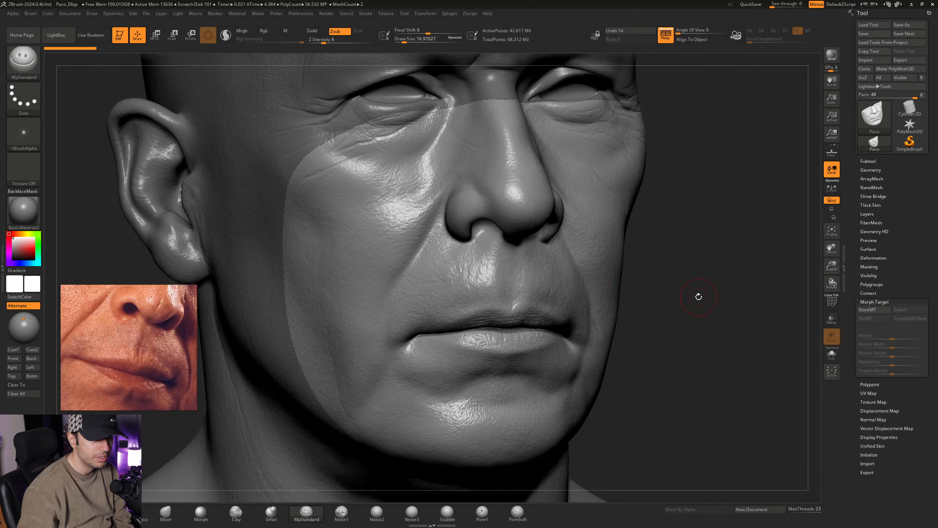
{"action": "left_click", "coordinate": [868, 310]}
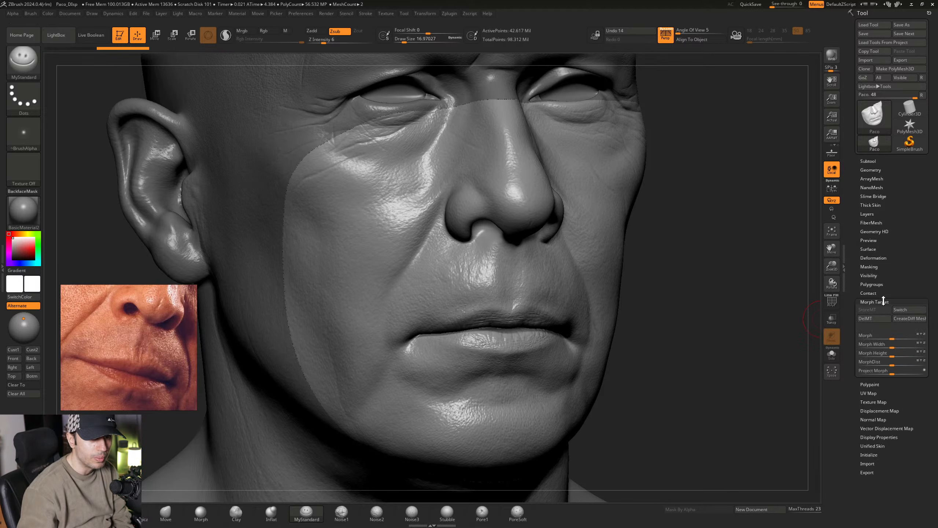
{"action": "left_click", "coordinate": [883, 301]}
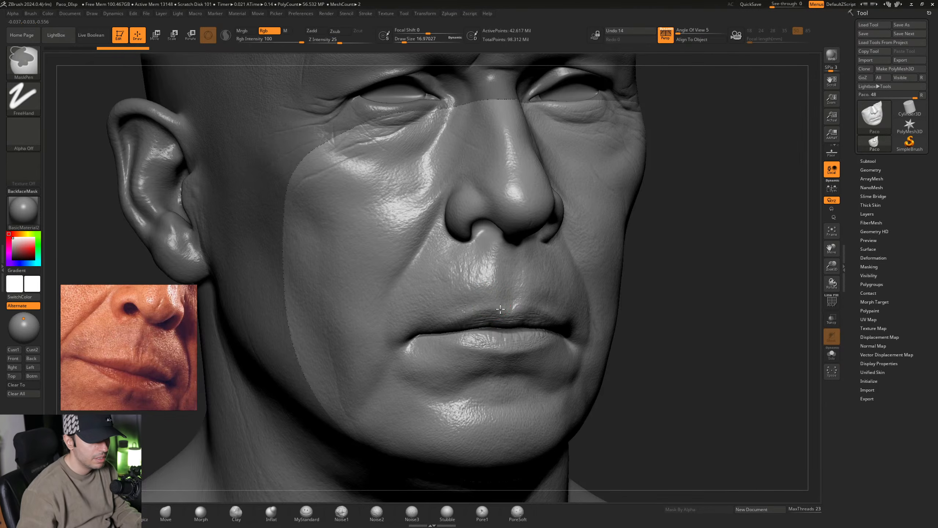
- Compare the lips and philtrum up close with the mouth in the reference photo
{"action": "right_click_drag", "start_coordinate": [494, 300], "coordinate": [532, 313], "text": "ctrl"}
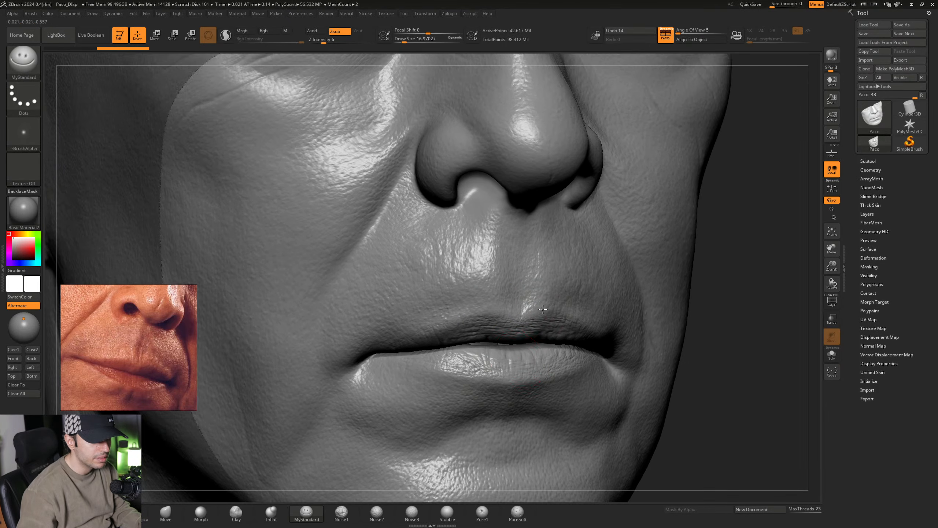
{"action": "right_click_drag", "start_coordinate": [483, 389], "coordinate": [432, 379], "text": "alt"}
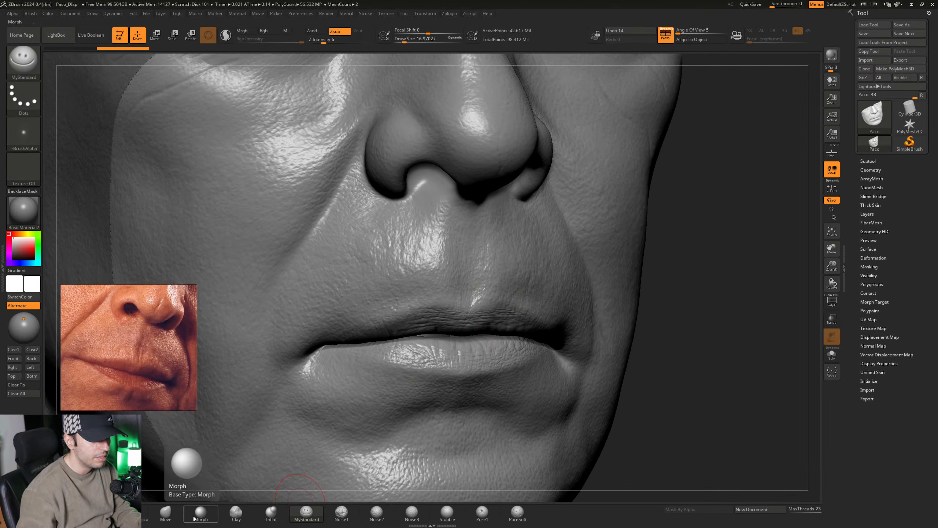
{"action": "mouse_move", "coordinate": [543, 285]}
{"action": "right_mouse_down"}
{"action": "mouse_move", "coordinate": [483, 321]}
{"action": "mouse_move", "coordinate": [449, 328]}
{"action": "mouse_move", "coordinate": [456, 314]}
{"action": "mouse_move", "coordinate": [475, 316]}
{"action": "mouse_move", "coordinate": [491, 263]}
{"action": "right_mouse_up"}
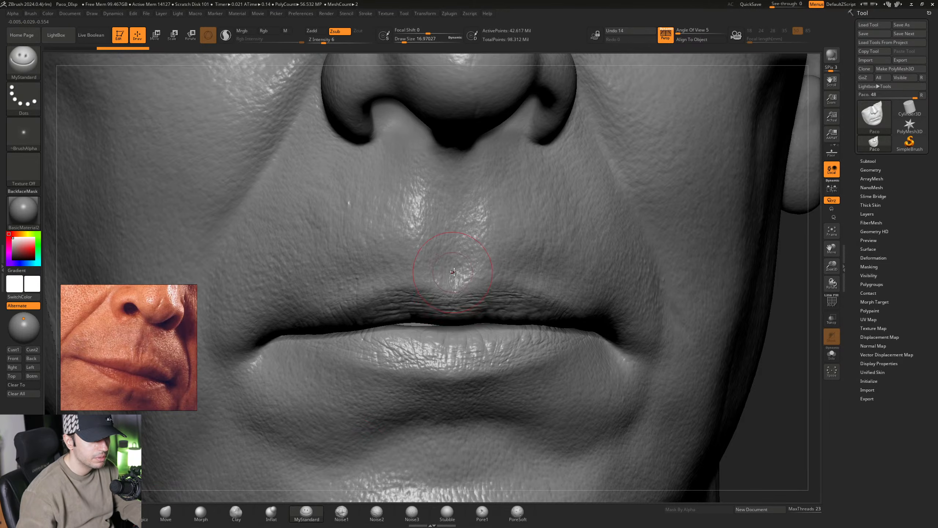
{"action": "mouse_move", "coordinate": [441, 255]}
{"action": "right_mouse_down"}
{"action": "mouse_move", "coordinate": [463, 259]}
{"action": "mouse_move", "coordinate": [480, 247]}
{"action": "mouse_move", "coordinate": [479, 271]}
{"action": "mouse_move", "coordinate": [511, 276]}
{"action": "right_mouse_up"}
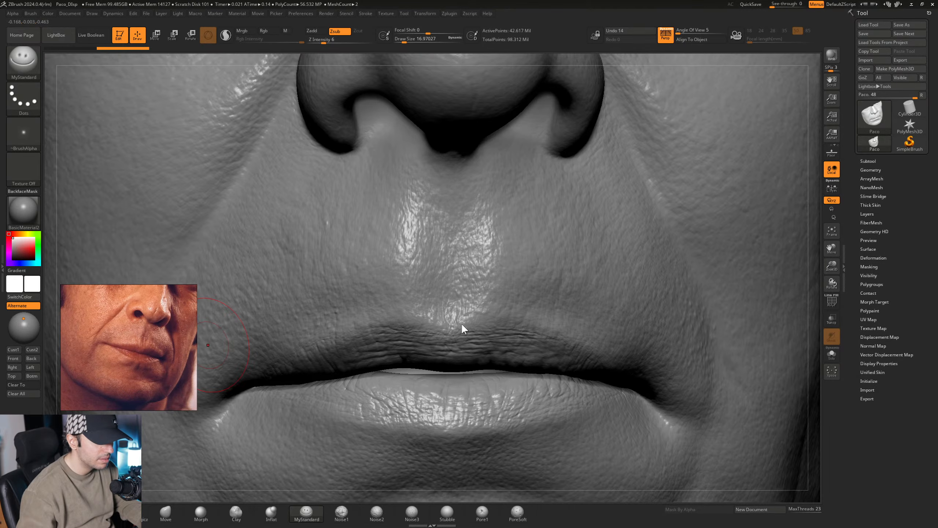
{"action": "right_click_drag", "start_coordinate": [491, 306], "coordinate": [454, 305]}
{"action": "right_click_drag", "start_coordinate": [537, 304], "coordinate": [497, 274]}
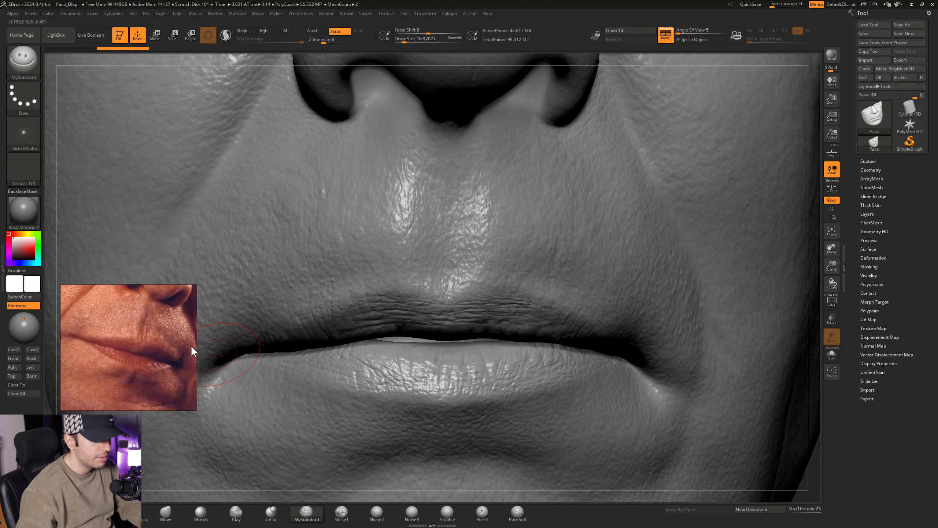
- Choose the MyStandard brush and raise its Draw Size to about 18.5
{"action": "left_click", "coordinate": [302, 513]}
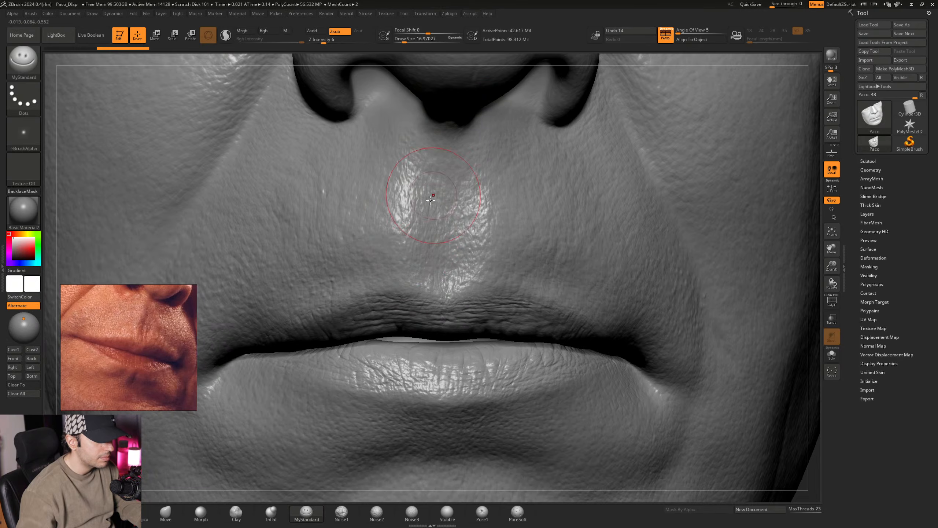
{"action": "right_click_drag", "start_coordinate": [457, 234], "coordinate": [450, 265]}
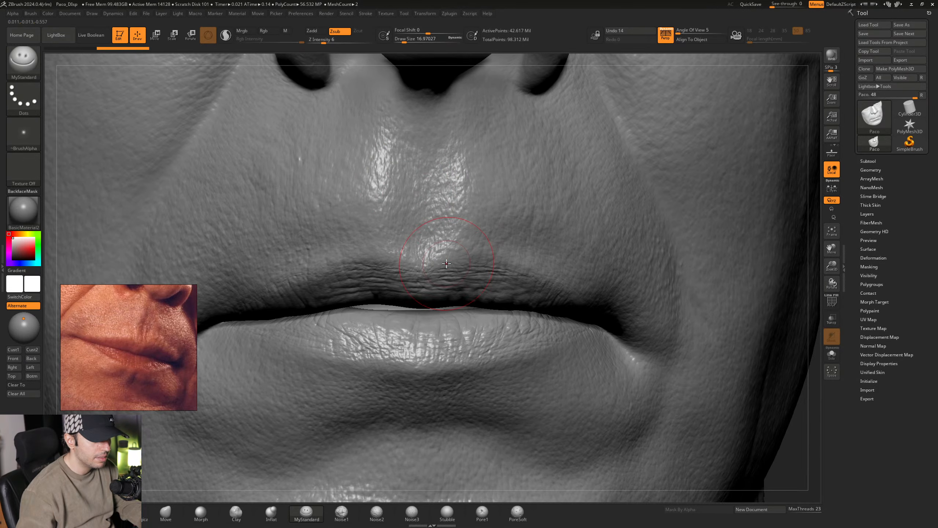
{"action": "key", "text": "space"}
{"action": "left_click_drag", "start_coordinate": [450, 265], "coordinate": [452, 265]}
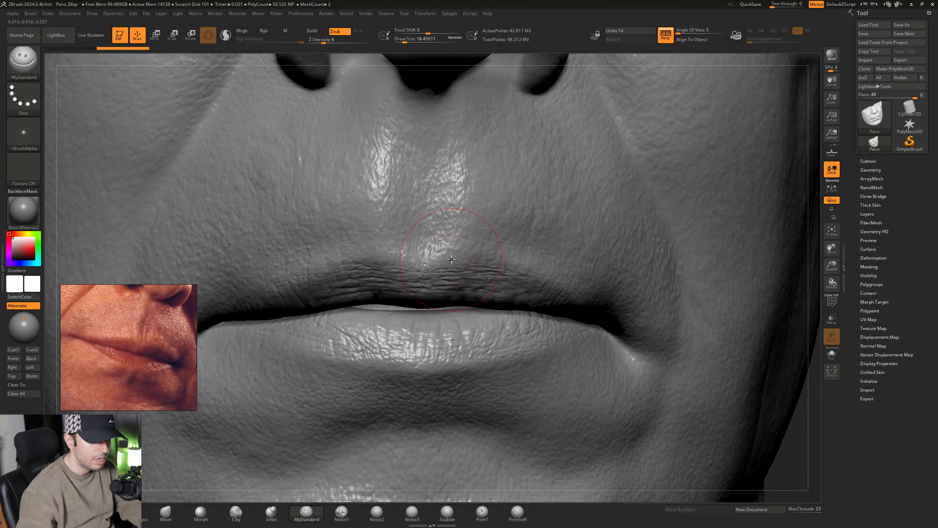
- Sculpt fine vertical creases and skin texture into the philtrum between the nose and upper lip with the MyStandard brush
{"action": "right_click_drag", "start_coordinate": [454, 272], "coordinate": [457, 297], "text": "alt"}
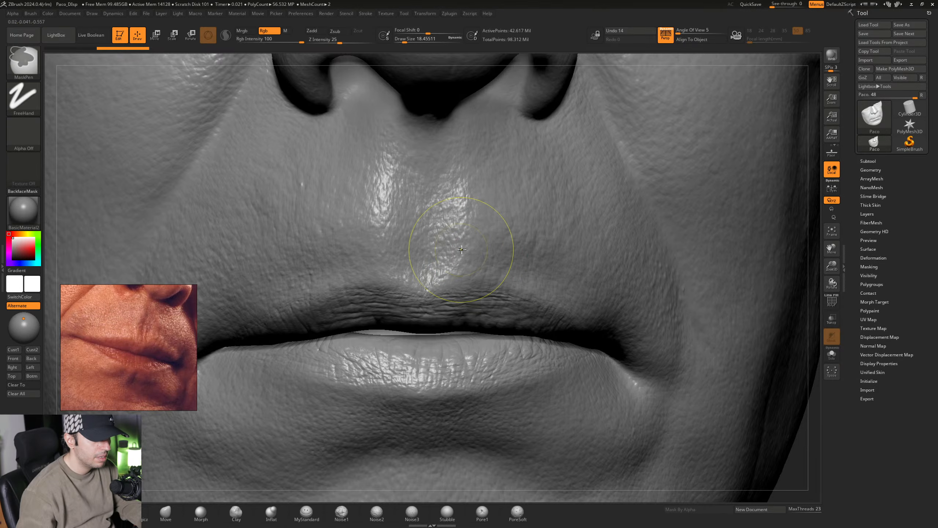
{"action": "mouse_move", "coordinate": [464, 252]}
{"action": "right_mouse_down", "text": "ctrl"}
{"action": "mouse_move", "coordinate": [459, 242]}
{"action": "mouse_move", "coordinate": [462, 266]}
{"action": "mouse_move", "coordinate": [450, 245]}
{"action": "right_mouse_up", "text": "ctrl"}
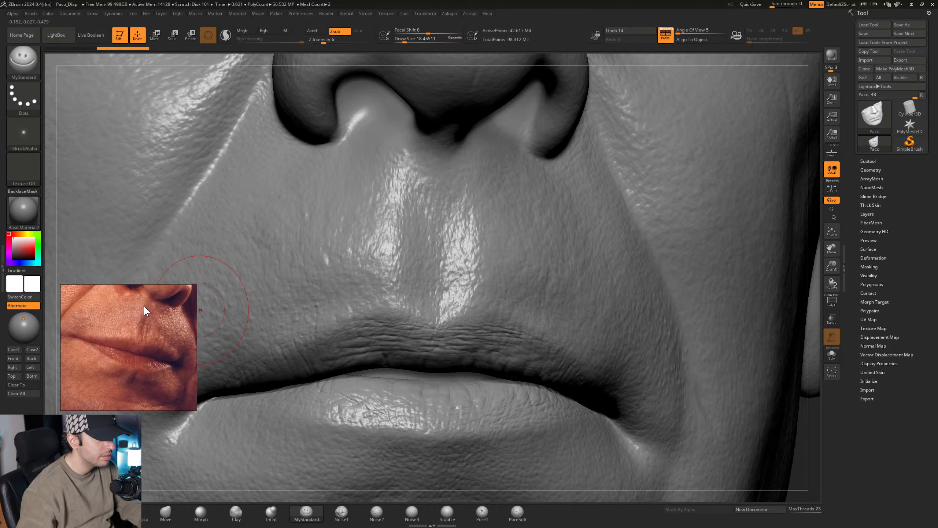
{"action": "right_click_drag", "start_coordinate": [452, 296], "coordinate": [411, 276]}
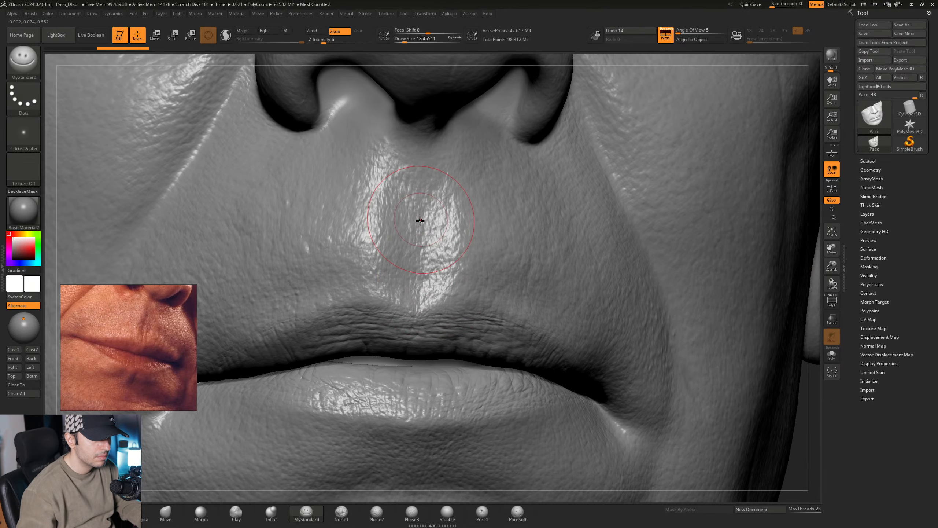
{"action": "right_click_drag", "start_coordinate": [420, 220], "coordinate": [417, 211]}
{"action": "mouse_move", "coordinate": [418, 187]}
{"action": "left_mouse_down"}
{"action": "mouse_move", "coordinate": [410, 212]}
{"action": "mouse_move", "coordinate": [413, 193]}
{"action": "left_mouse_up"}
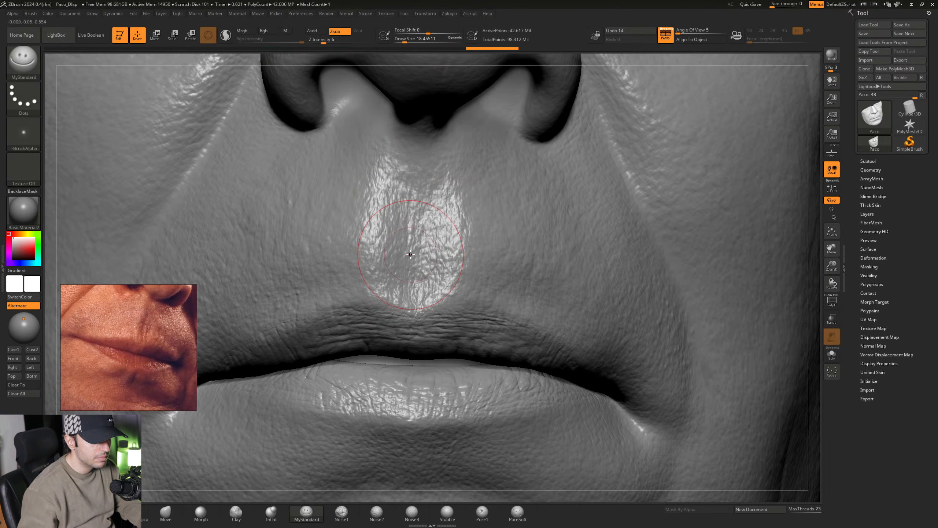
{"action": "mouse_move", "coordinate": [425, 285]}
{"action": "right_mouse_down"}
{"action": "mouse_move", "coordinate": [409, 282]}
{"action": "mouse_move", "coordinate": [410, 300]}
{"action": "mouse_move", "coordinate": [432, 241]}
{"action": "mouse_move", "coordinate": [413, 246]}
{"action": "right_mouse_up"}
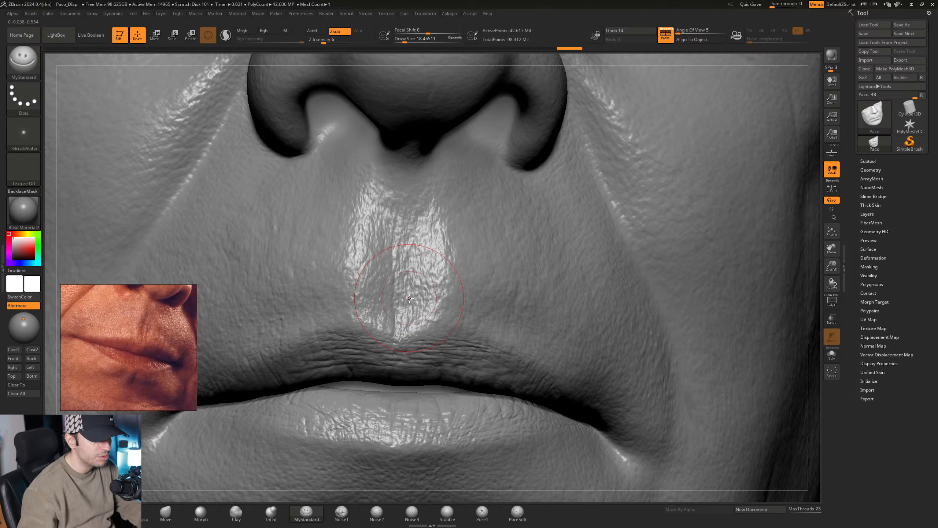
{"action": "mouse_move", "coordinate": [428, 330]}
{"action": "right_mouse_down"}
{"action": "mouse_move", "coordinate": [412, 289]}
{"action": "mouse_move", "coordinate": [393, 287]}
{"action": "mouse_move", "coordinate": [397, 264]}
{"action": "right_mouse_up"}
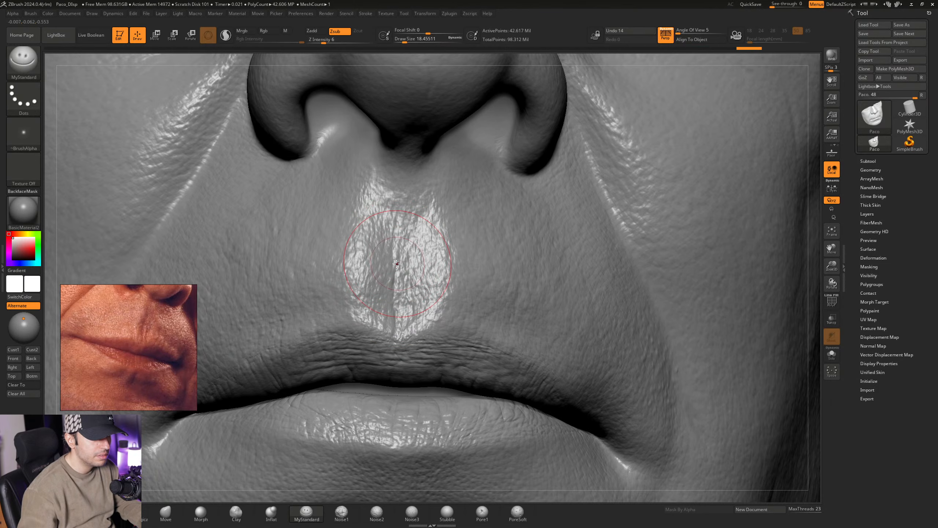
{"action": "mouse_move", "coordinate": [395, 227]}
{"action": "right_mouse_down"}
{"action": "mouse_move", "coordinate": [403, 236]}
{"action": "mouse_move", "coordinate": [396, 223]}
{"action": "mouse_move", "coordinate": [375, 279]}
{"action": "right_mouse_up"}
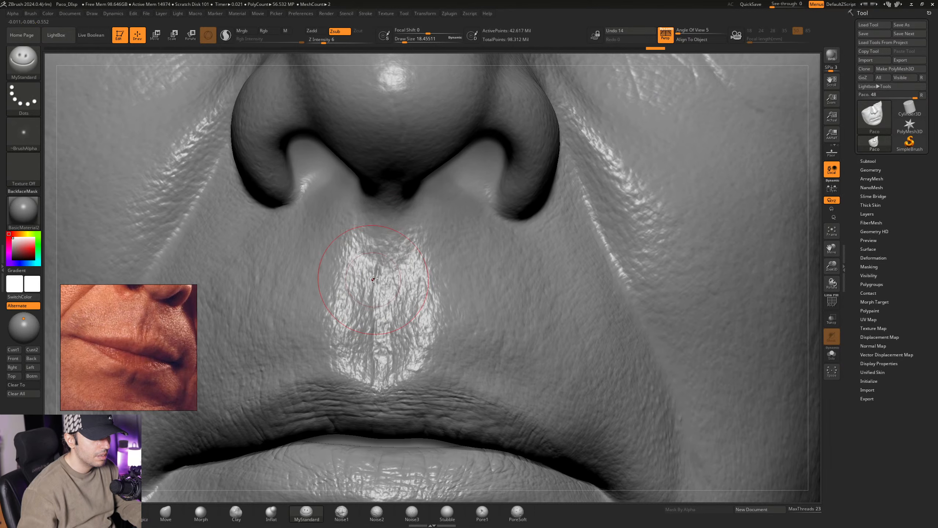
- Deepen the central vertical creases running down the philtrum toward the upper lip with the MyStandard brush
{"action": "mouse_move", "coordinate": [374, 289]}
{"action": "right_mouse_down"}
{"action": "mouse_move", "coordinate": [377, 250]}
{"action": "mouse_move", "coordinate": [374, 291]}
{"action": "right_mouse_up"}
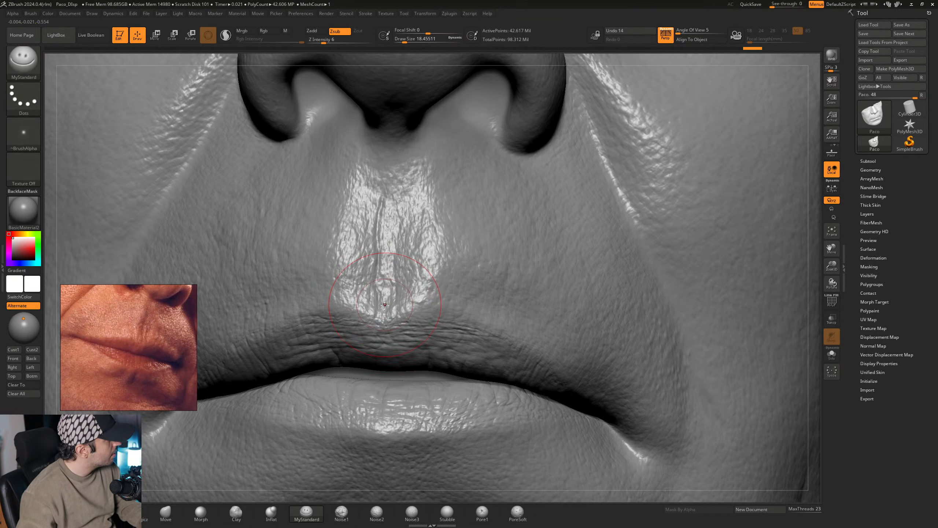
{"action": "right_click_drag", "start_coordinate": [398, 285], "coordinate": [391, 295]}
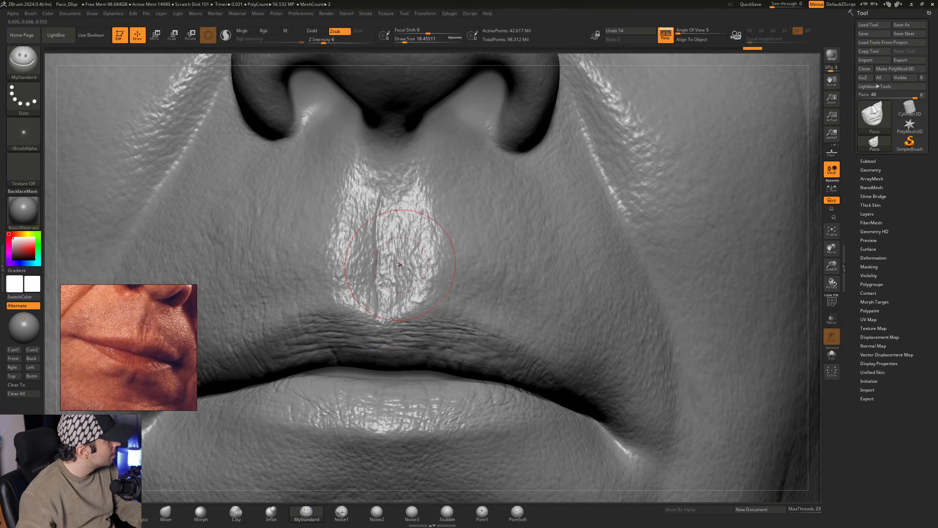
{"action": "mouse_move", "coordinate": [404, 261]}
{"action": "right_mouse_down"}
{"action": "mouse_move", "coordinate": [390, 275]}
{"action": "mouse_move", "coordinate": [392, 241]}
{"action": "right_mouse_up"}
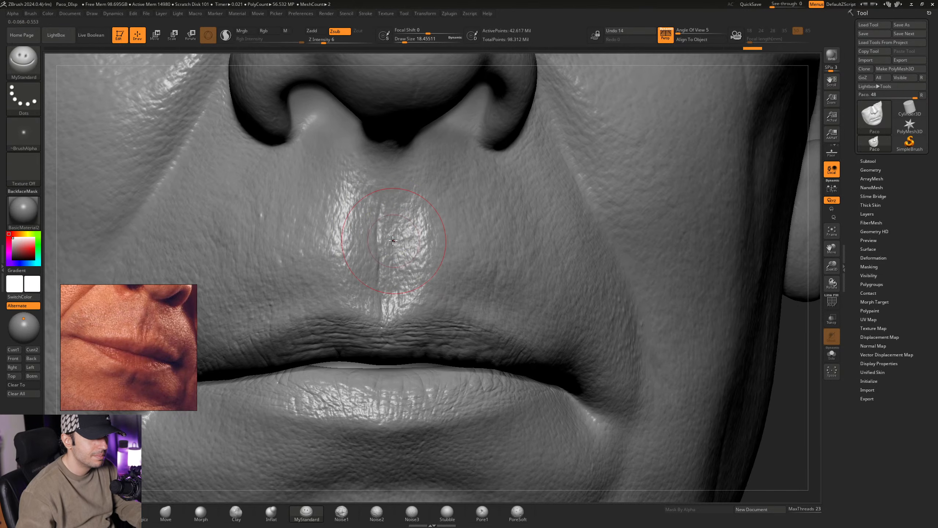
{"action": "mouse_move", "coordinate": [394, 296]}
{"action": "right_mouse_down"}
{"action": "mouse_move", "coordinate": [413, 255]}
{"action": "mouse_move", "coordinate": [395, 306]}
{"action": "right_mouse_up"}
- Reduce the Draw Size to about 11.7 and refine the thin vertical lines along the middle and edge of the philtrum
{"action": "key", "text": "space"}
{"action": "left_click", "coordinate": [398, 298]}
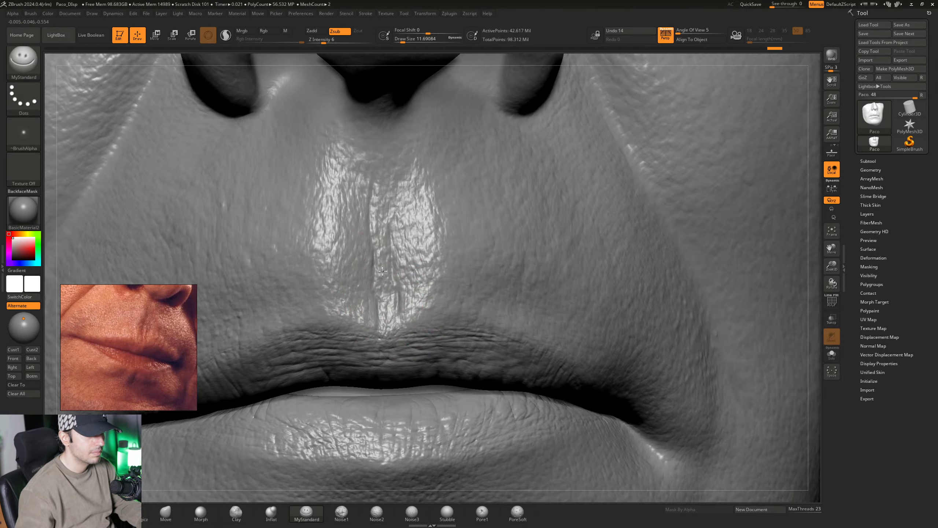
{"action": "mouse_move", "coordinate": [382, 271]}
{"action": "right_mouse_down"}
{"action": "mouse_move", "coordinate": [374, 262]}
{"action": "mouse_move", "coordinate": [391, 272]}
{"action": "mouse_move", "coordinate": [376, 266]}
{"action": "right_mouse_up"}
{"action": "left_click_drag", "start_coordinate": [365, 206], "coordinate": [364, 273]}
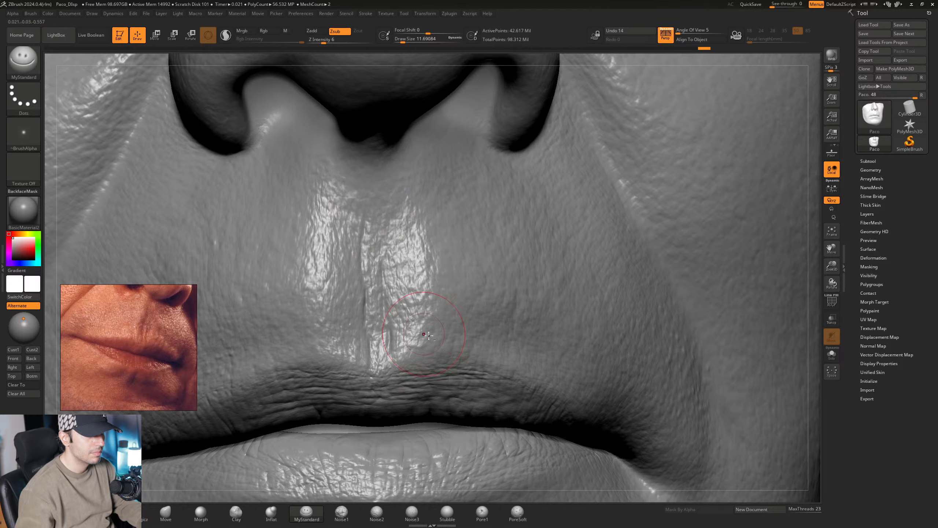
{"action": "right_click_drag", "start_coordinate": [464, 351], "coordinate": [411, 277], "text": "alt"}
- Set the Draw Size to about 14.2 and sculpt a short vertical crease above the upper lip beside the philtrum
{"action": "key", "text": "space"}
{"action": "left_click_drag", "start_coordinate": [411, 277], "coordinate": [412, 276]}
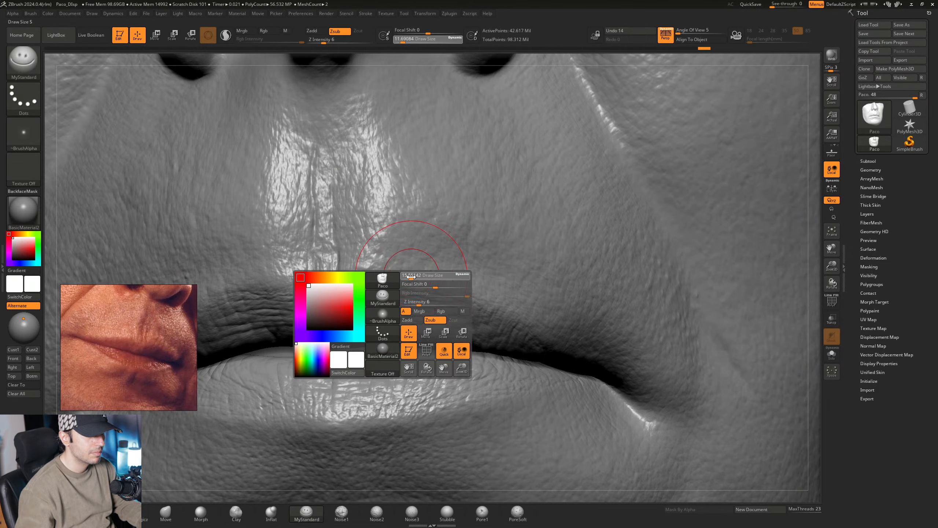
{"action": "mouse_move", "coordinate": [412, 277]}
{"action": "right_mouse_down"}
{"action": "mouse_move", "coordinate": [402, 273]}
{"action": "mouse_move", "coordinate": [415, 288]}
{"action": "right_mouse_up"}
{"action": "key", "text": "space"}
{"action": "left_click_drag", "start_coordinate": [414, 288], "coordinate": [415, 288]}
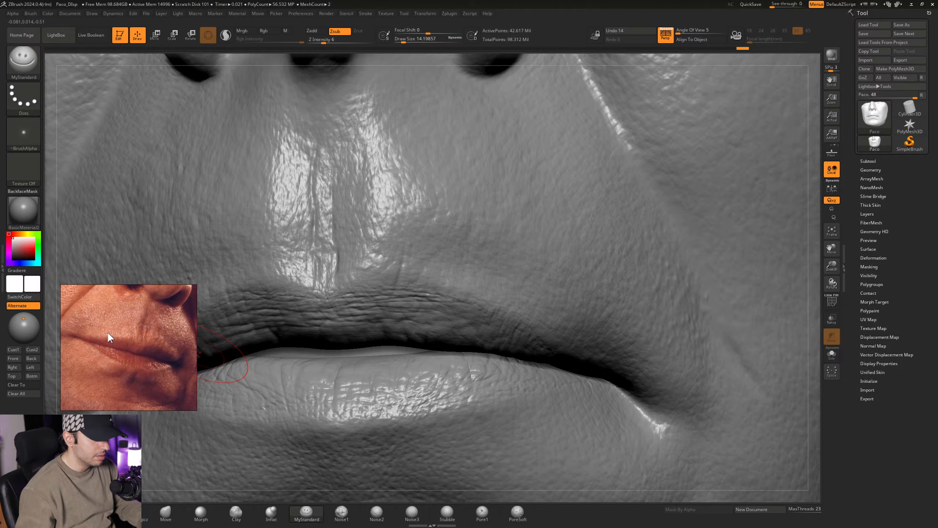
{"action": "right_click_drag", "start_coordinate": [440, 267], "coordinate": [430, 269]}
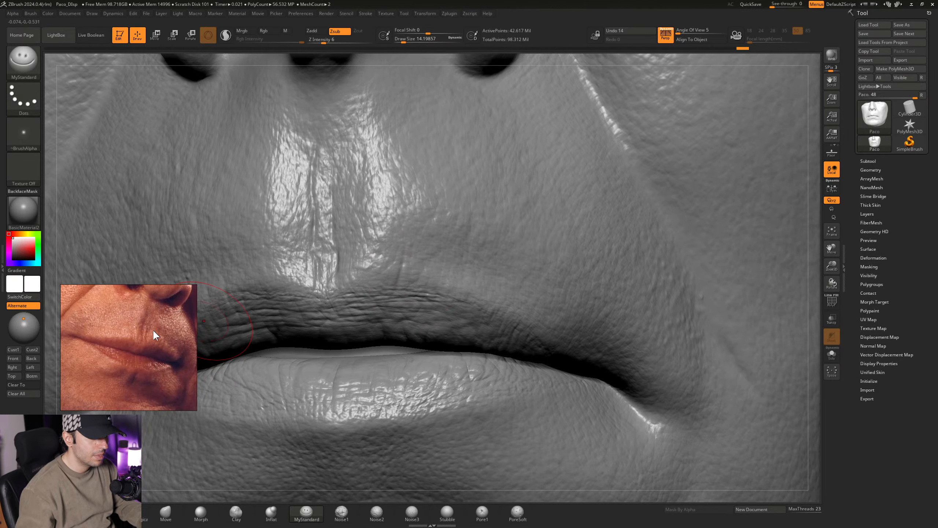
- Reframe the reference photo around the nose and mouth to examine the skin creases above the upper lip
{"action": "middle_click_drag", "start_coordinate": [152, 327], "coordinate": [142, 346]}
{"action": "scroll", "coordinate": [142, 345], "scroll_direction": "down", "scroll_amount": 4}
{"action": "scroll", "coordinate": [142, 346], "scroll_direction": "down", "scroll_amount": 2}
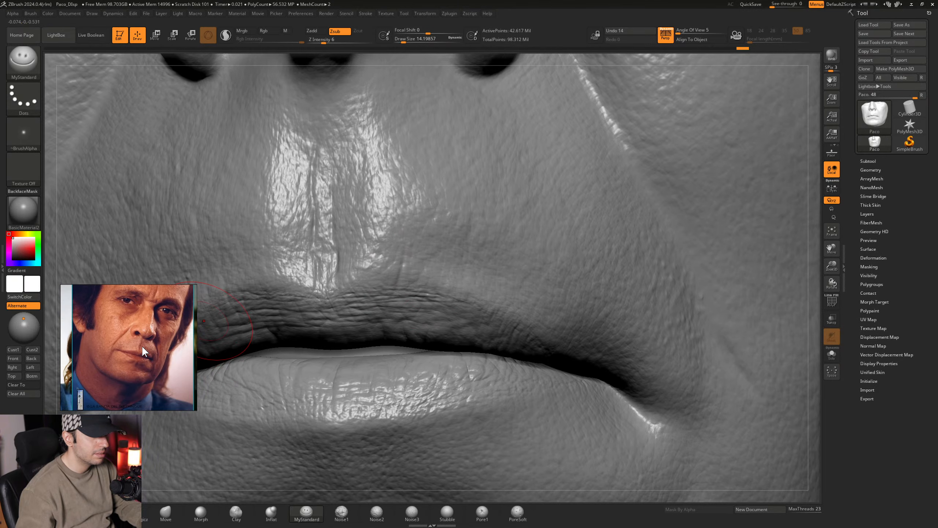
{"action": "scroll", "coordinate": [139, 342], "scroll_direction": "up", "scroll_amount": 5}
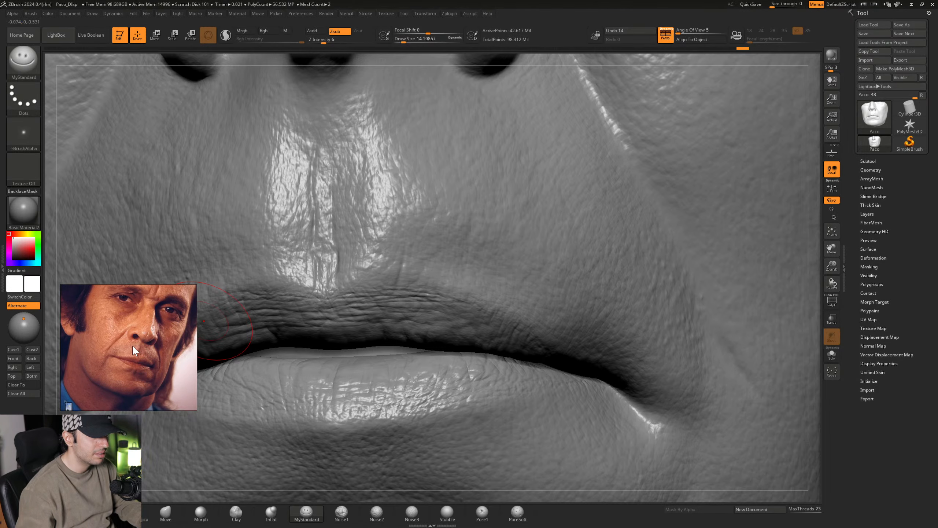
{"action": "mouse_move", "coordinate": [126, 337]}
{"action": "middle_mouse_down"}
{"action": "mouse_move", "coordinate": [131, 363]}
{"action": "mouse_move", "coordinate": [119, 345]}
{"action": "mouse_move", "coordinate": [126, 339]}
{"action": "middle_mouse_up"}
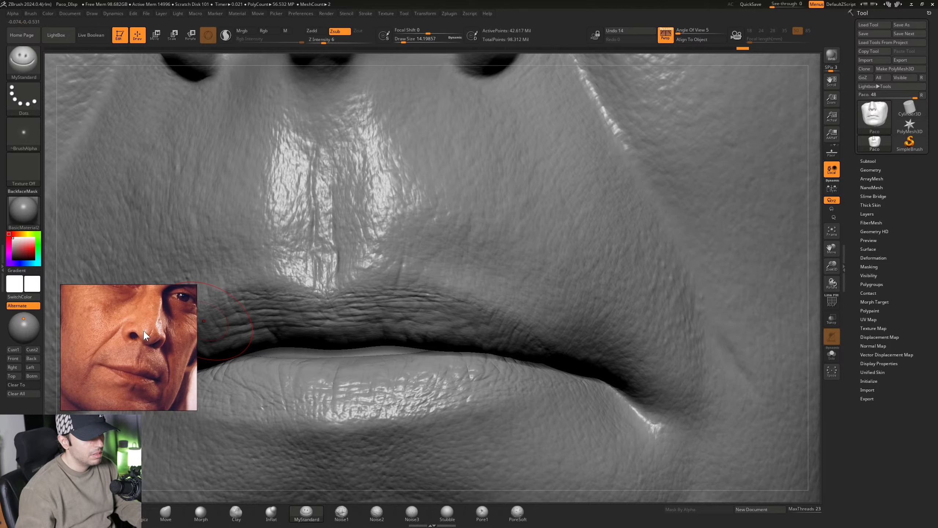
{"action": "scroll", "coordinate": [181, 352], "scroll_direction": "up", "scroll_amount": 3}
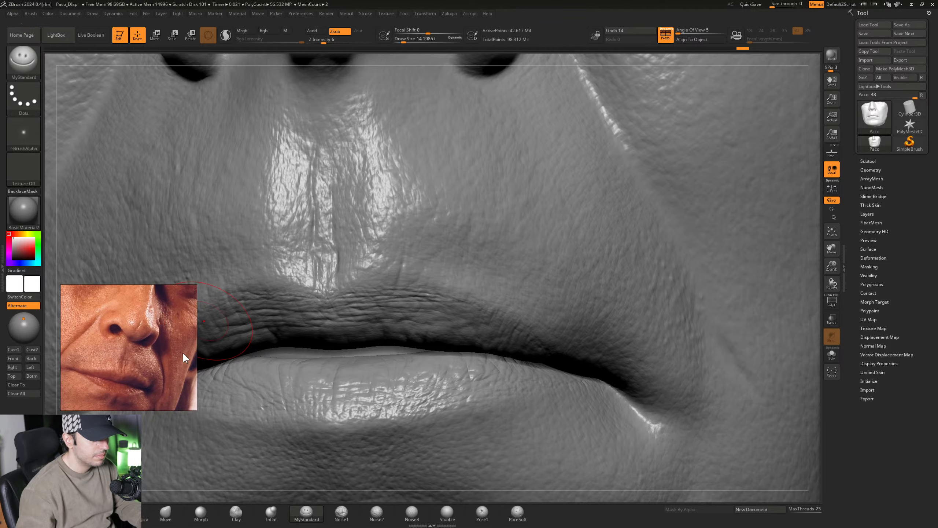
{"action": "middle_click_drag", "start_coordinate": [169, 354], "coordinate": [175, 350]}
{"action": "scroll", "coordinate": [154, 355], "scroll_direction": "up", "scroll_amount": 1}
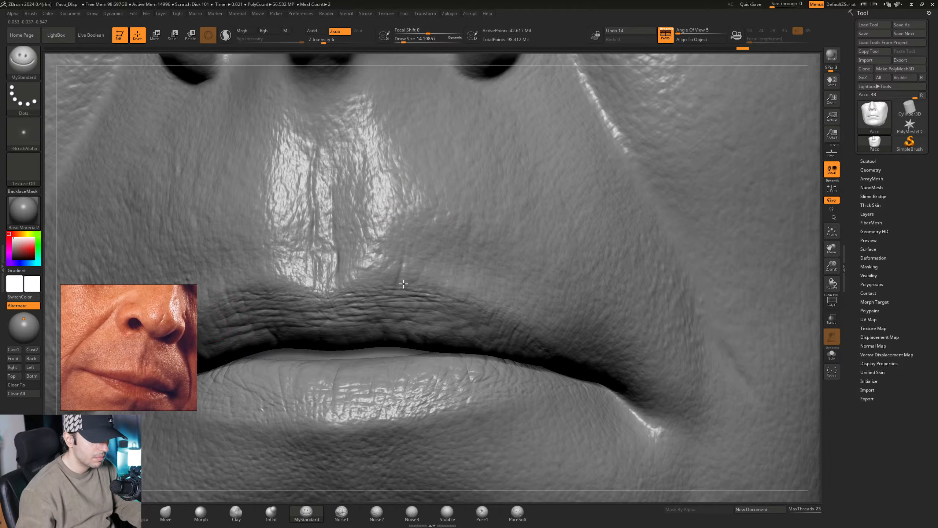
- Sculpt short parallel vertical creases rising from the upper lip border on the character's left side of the philtrum
{"action": "right_click_drag", "start_coordinate": [426, 210], "coordinate": [385, 281], "text": "alt"}
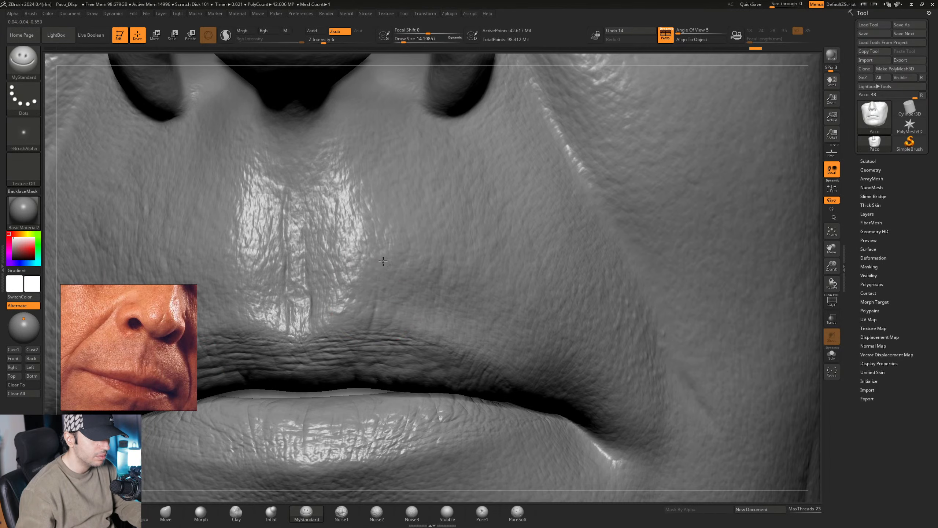
{"action": "left_click_drag", "start_coordinate": [379, 275], "coordinate": [372, 320]}
{"action": "mouse_move", "coordinate": [392, 320]}
{"action": "right_mouse_down"}
{"action": "mouse_move", "coordinate": [401, 304]}
{"action": "mouse_move", "coordinate": [395, 315]}
{"action": "right_mouse_up"}
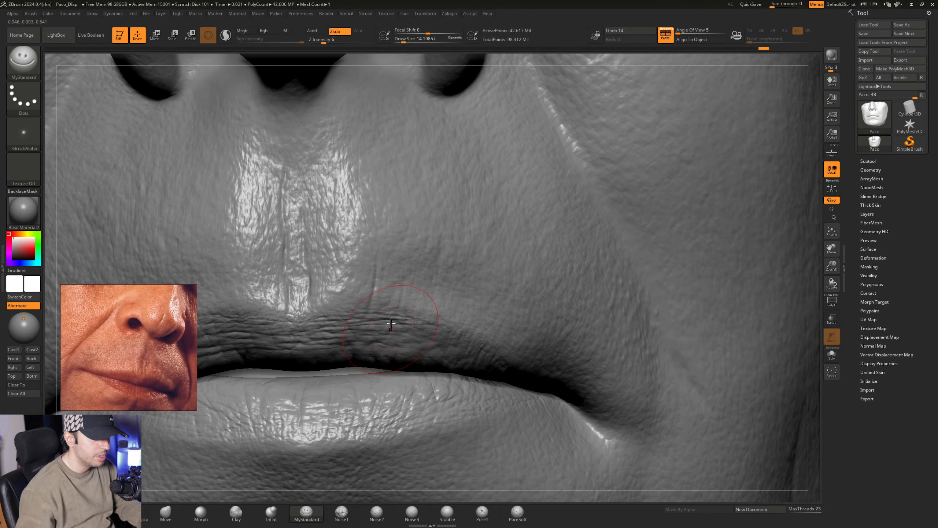
{"action": "right_click_drag", "start_coordinate": [411, 302], "coordinate": [408, 257]}
{"action": "mouse_move", "coordinate": [405, 287]}
{"action": "left_mouse_down"}
{"action": "mouse_move", "coordinate": [396, 315]}
{"action": "mouse_move", "coordinate": [396, 306]}
{"action": "left_mouse_up"}
{"action": "right_click_drag", "start_coordinate": [404, 301], "coordinate": [409, 292]}
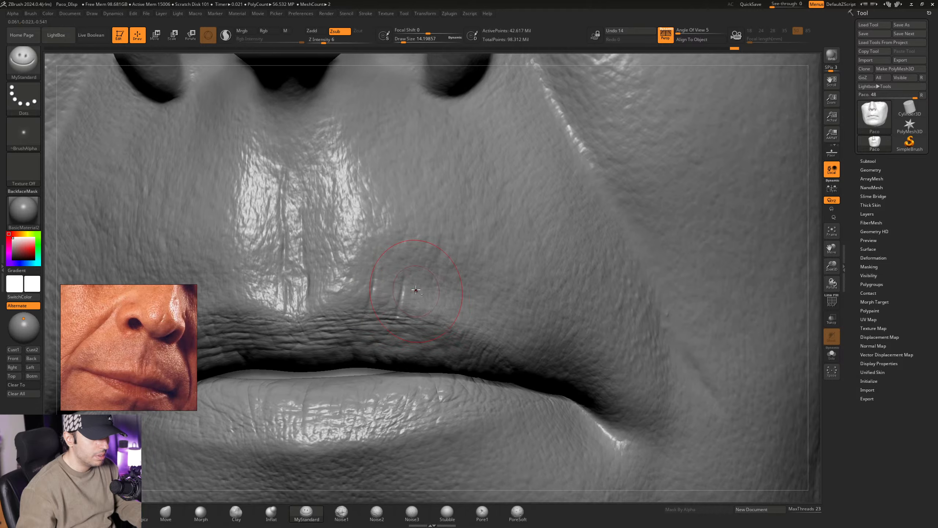
{"action": "left_click_drag", "start_coordinate": [417, 290], "coordinate": [406, 298]}
{"action": "right_click_drag", "start_coordinate": [406, 298], "coordinate": [413, 305]}
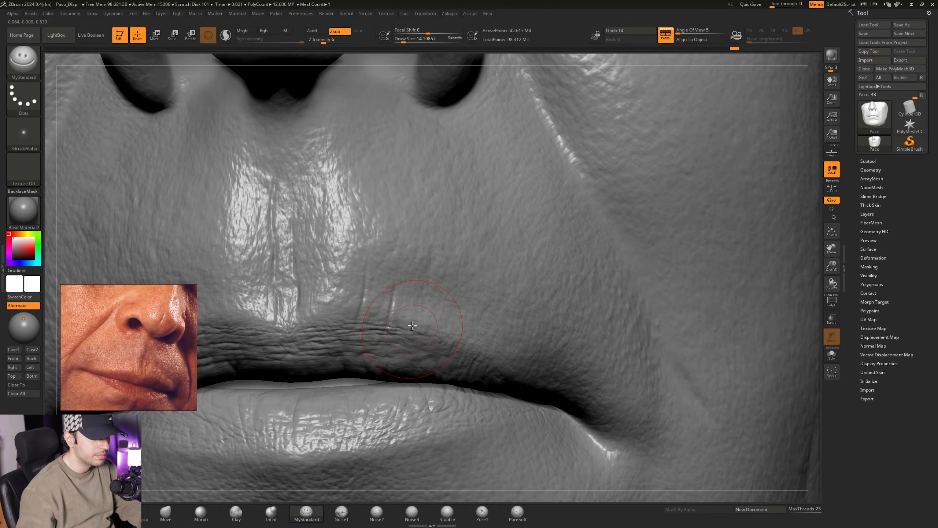
{"action": "left_click_drag", "start_coordinate": [420, 295], "coordinate": [416, 329]}
- Raise the Draw Size to about 21.6 and strengthen the vertical creases above the left half of the character's upper lip
{"action": "key", "text": "space"}
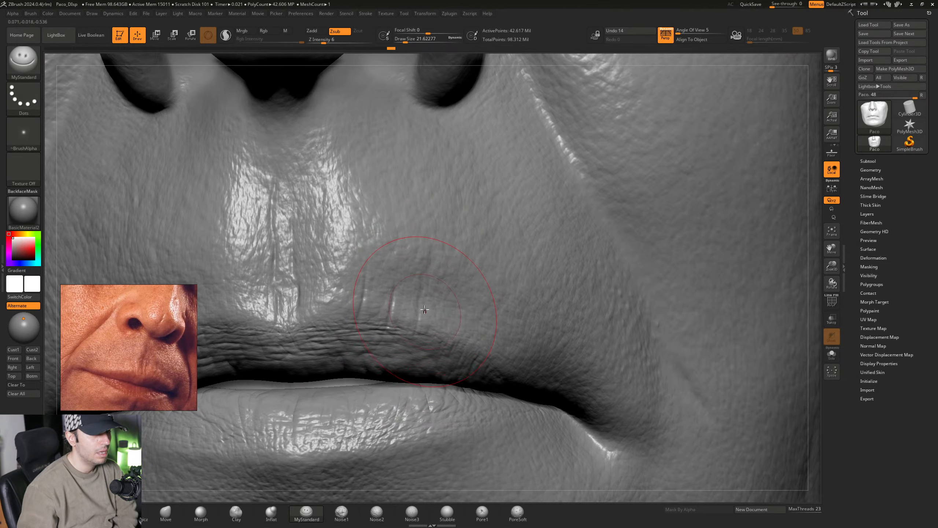
{"action": "left_click_drag", "start_coordinate": [421, 292], "coordinate": [415, 333]}
{"action": "right_click_drag", "start_coordinate": [382, 284], "coordinate": [403, 273]}
{"action": "left_click_drag", "start_coordinate": [367, 270], "coordinate": [356, 329]}
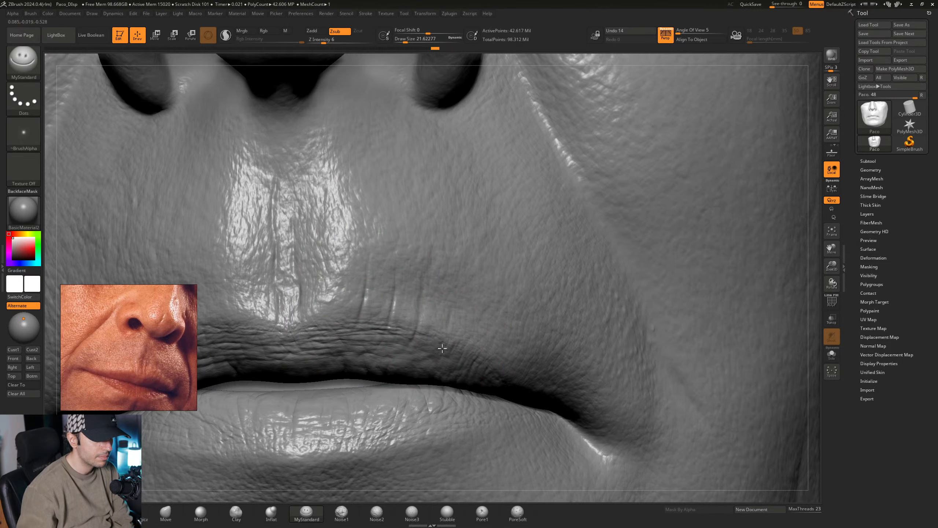
{"action": "left_click_drag", "start_coordinate": [442, 348], "coordinate": [440, 353]}
{"action": "mouse_move", "coordinate": [496, 344]}
{"action": "right_mouse_down"}
{"action": "mouse_move", "coordinate": [472, 352]}
{"action": "mouse_move", "coordinate": [485, 327]}
{"action": "right_mouse_up"}
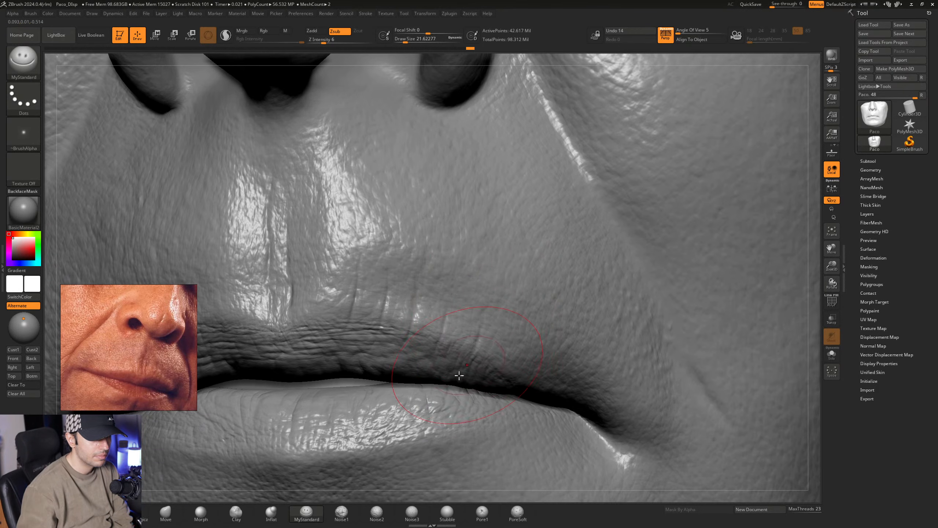
- Extend the vertical upper-lip creases outward toward the mouth corner on the character's left side
{"action": "right_click_drag", "start_coordinate": [459, 375], "coordinate": [447, 316]}
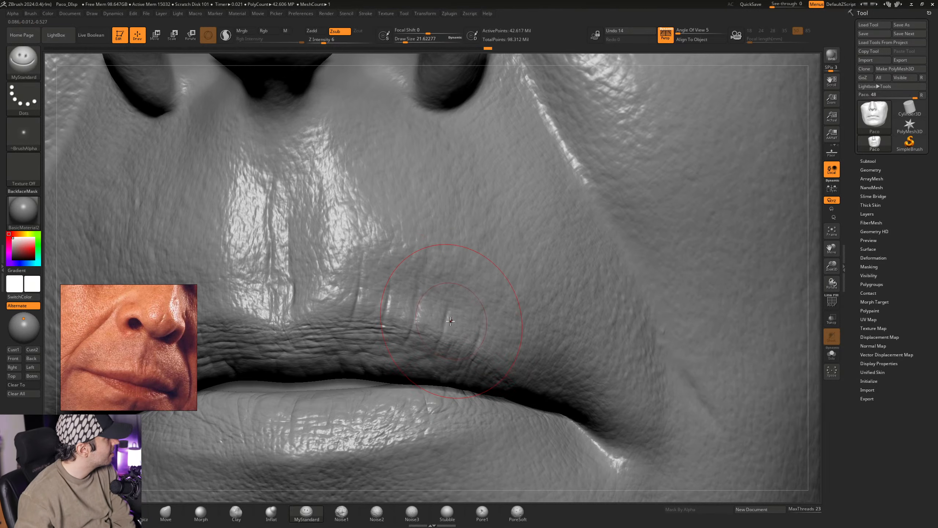
{"action": "right_click_drag", "start_coordinate": [446, 295], "coordinate": [449, 307]}
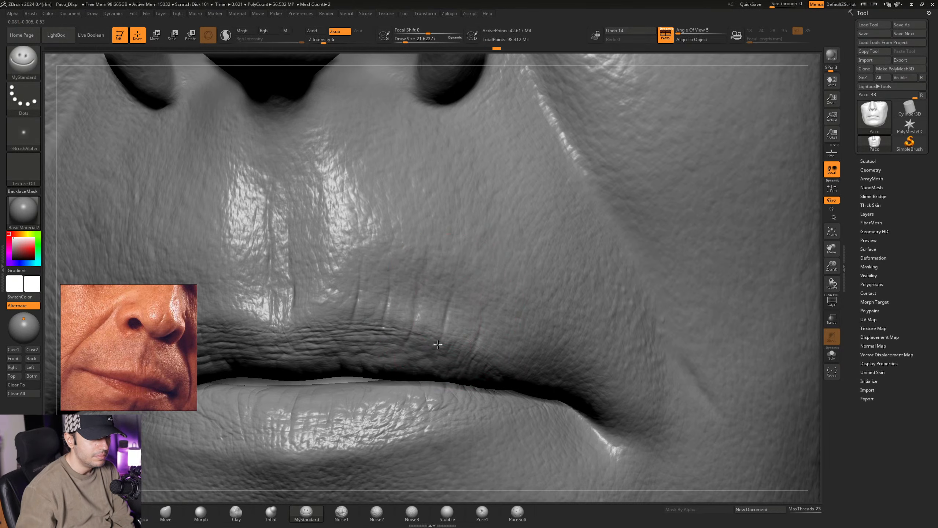
{"action": "mouse_move", "coordinate": [425, 365]}
{"action": "right_mouse_down"}
{"action": "mouse_move", "coordinate": [498, 321]}
{"action": "mouse_move", "coordinate": [431, 324]}
{"action": "mouse_move", "coordinate": [399, 283]}
{"action": "mouse_move", "coordinate": [434, 298]}
{"action": "mouse_move", "coordinate": [387, 309]}
{"action": "mouse_move", "coordinate": [432, 364]}
{"action": "mouse_move", "coordinate": [461, 360]}
{"action": "mouse_move", "coordinate": [421, 322]}
{"action": "right_mouse_up"}
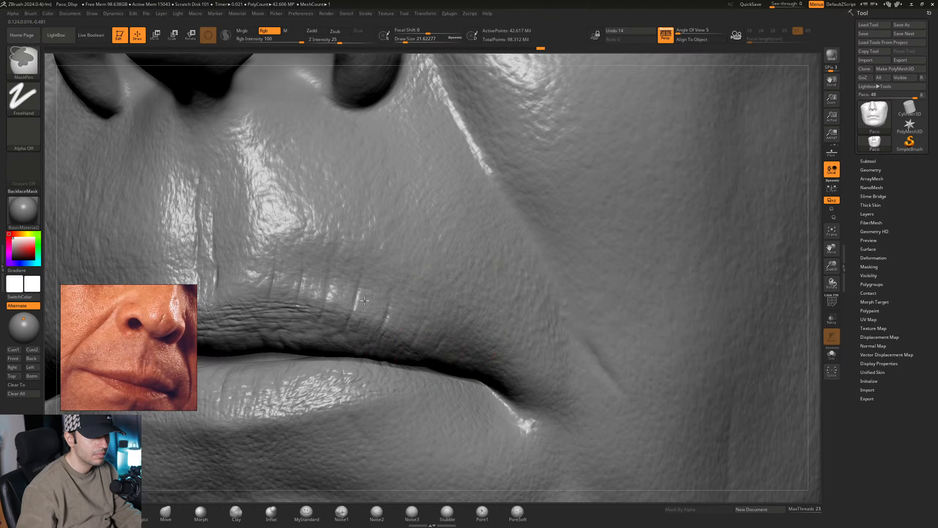
{"action": "mouse_move", "coordinate": [426, 358]}
{"action": "right_mouse_down", "text": "ctrl"}
{"action": "mouse_move", "coordinate": [347, 308]}
{"action": "mouse_move", "coordinate": [409, 293]}
{"action": "mouse_move", "coordinate": [407, 307]}
{"action": "mouse_move", "coordinate": [419, 311]}
{"action": "mouse_move", "coordinate": [390, 311]}
{"action": "mouse_move", "coordinate": [438, 338]}
{"action": "mouse_move", "coordinate": [387, 290]}
{"action": "mouse_move", "coordinate": [387, 274]}
{"action": "right_mouse_up", "text": "ctrl"}
{"action": "right_click_drag", "start_coordinate": [404, 327], "coordinate": [371, 288]}
- Sculpt similar vertical creases above the upper lip on the character's right side of the philtrum
{"action": "right_click_drag", "start_coordinate": [385, 330], "coordinate": [361, 313]}
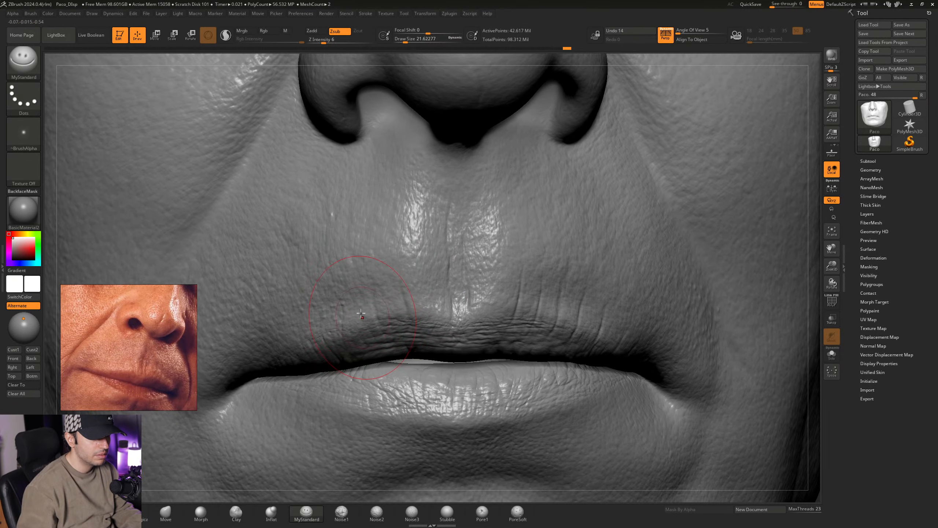
{"action": "left_click_drag", "start_coordinate": [365, 326], "coordinate": [362, 342]}
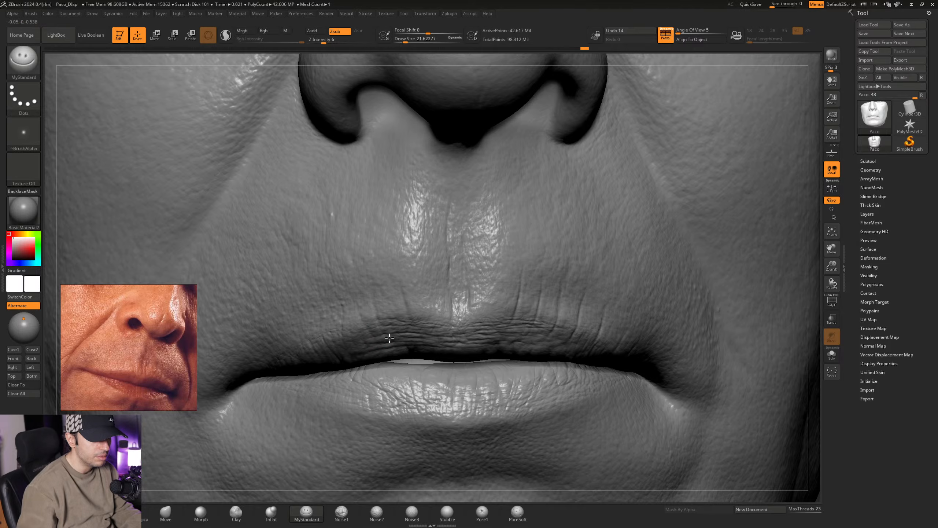
{"action": "mouse_move", "coordinate": [363, 328]}
{"action": "right_mouse_down"}
{"action": "mouse_move", "coordinate": [373, 327]}
{"action": "mouse_move", "coordinate": [356, 337]}
{"action": "right_mouse_up"}
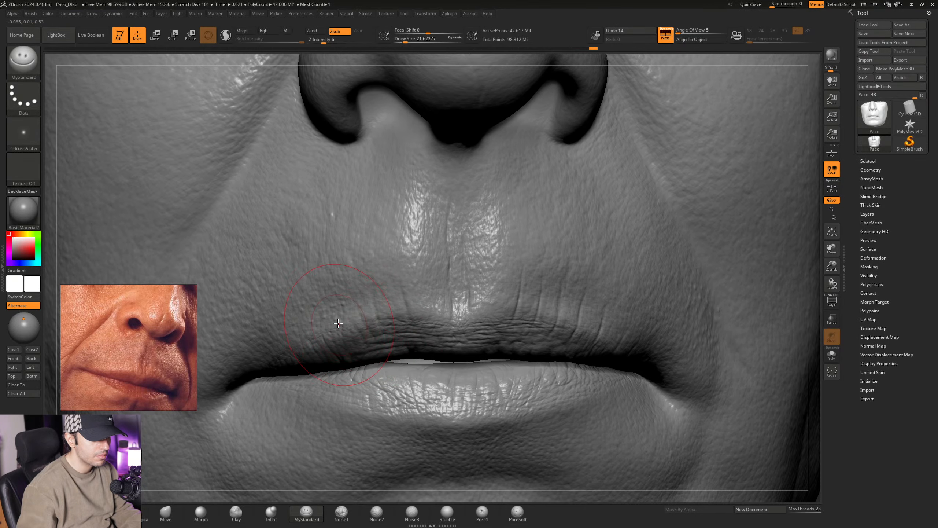
{"action": "left_click_drag", "start_coordinate": [350, 351], "coordinate": [394, 346]}
{"action": "right_click_drag", "start_coordinate": [346, 335], "coordinate": [359, 336]}
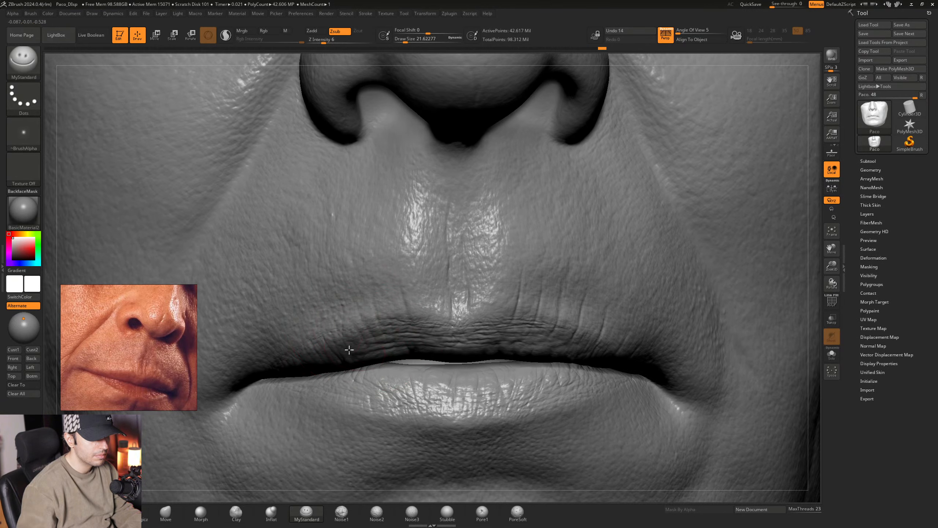
- Continue the fine upper-lip creases toward the mouth corner on the character's right side
{"action": "left_click_drag", "start_coordinate": [402, 342], "coordinate": [430, 329]}
{"action": "right_click_drag", "start_coordinate": [334, 334], "coordinate": [313, 334]}
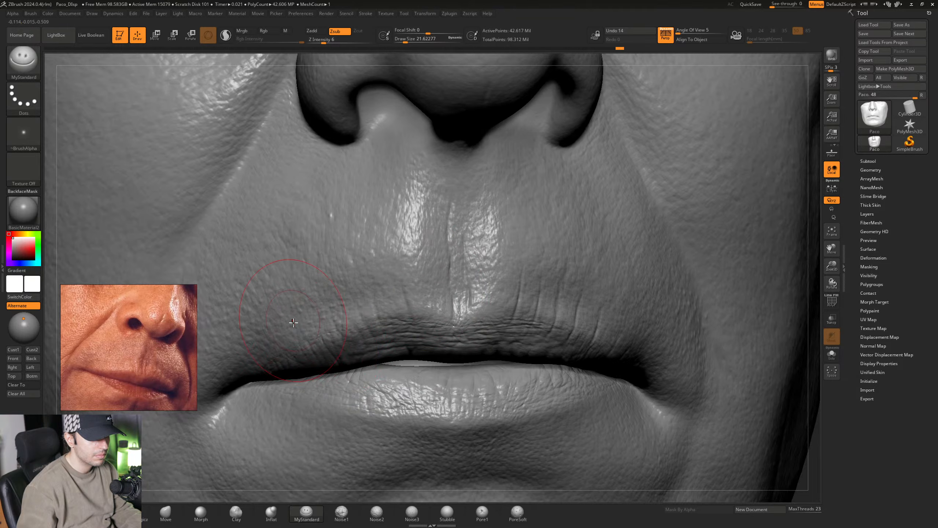
{"action": "left_click_drag", "start_coordinate": [293, 322], "coordinate": [306, 334]}
{"action": "left_click_drag", "start_coordinate": [276, 336], "coordinate": [291, 356]}
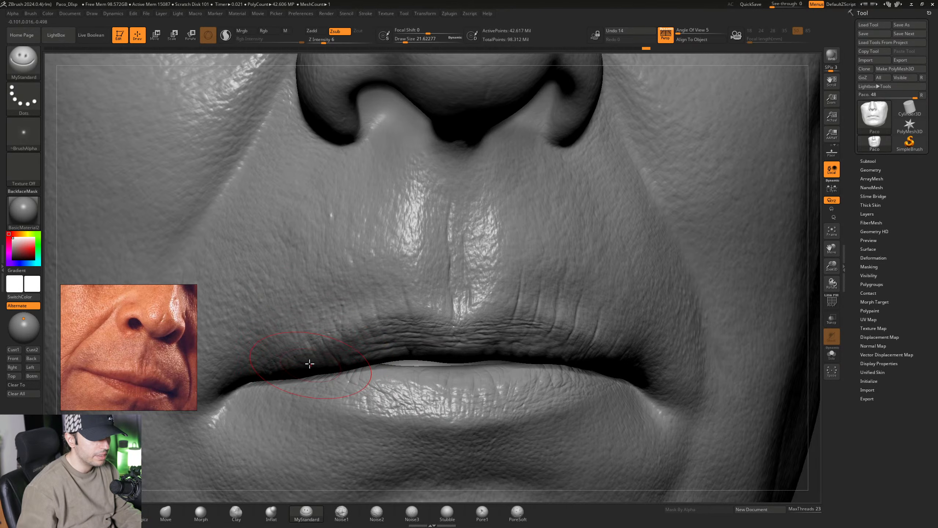
- Soften the new creases above the upper lip and in the philtrum using the Morph brush at a Draw Size of about 9.4
{"action": "mouse_move", "coordinate": [446, 303]}
{"action": "right_mouse_down"}
{"action": "mouse_move", "coordinate": [400, 306]}
{"action": "mouse_move", "coordinate": [443, 309]}
{"action": "mouse_move", "coordinate": [438, 317]}
{"action": "mouse_move", "coordinate": [451, 309]}
{"action": "mouse_move", "coordinate": [407, 312]}
{"action": "mouse_move", "coordinate": [403, 325]}
{"action": "mouse_move", "coordinate": [450, 319]}
{"action": "mouse_move", "coordinate": [428, 335]}
{"action": "right_mouse_up"}
{"action": "key", "text": "space"}
{"action": "left_click", "coordinate": [438, 317]}
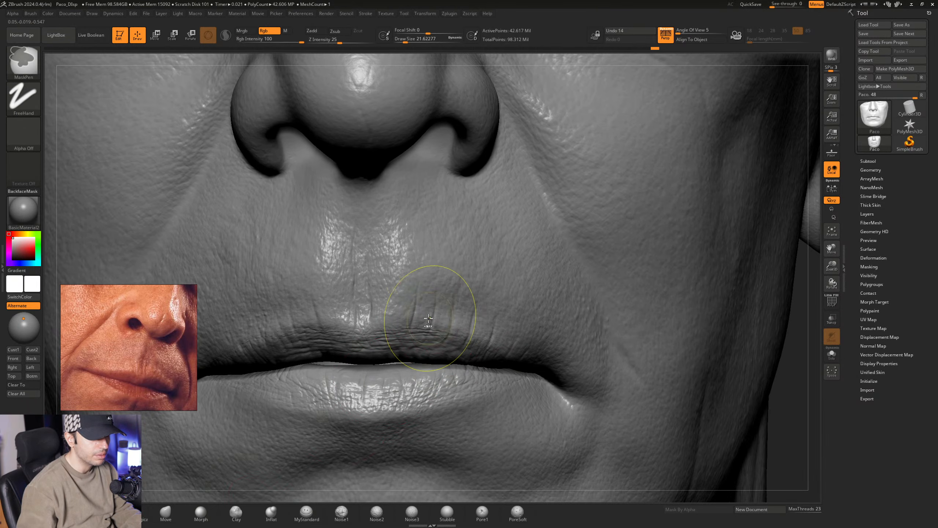
{"action": "right_click_drag", "start_coordinate": [435, 314], "coordinate": [432, 326], "text": "ctrl"}
{"action": "key", "text": "space"}
{"action": "left_click_drag", "start_coordinate": [433, 326], "coordinate": [428, 327]}
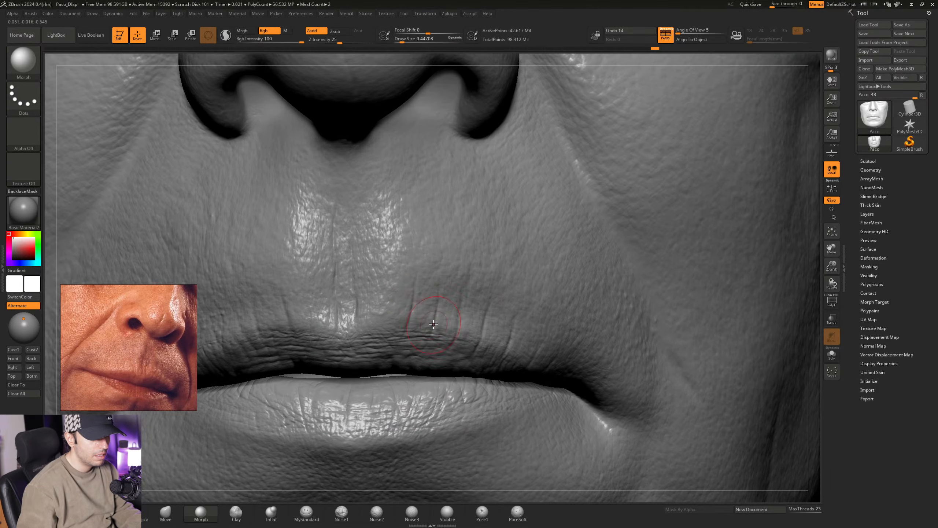
{"action": "mouse_move", "coordinate": [417, 323]}
{"action": "right_mouse_down", "text": "ctrl"}
{"action": "mouse_move", "coordinate": [392, 292]}
{"action": "mouse_move", "coordinate": [452, 322]}
{"action": "mouse_move", "coordinate": [436, 303]}
{"action": "right_mouse_up", "text": "ctrl"}
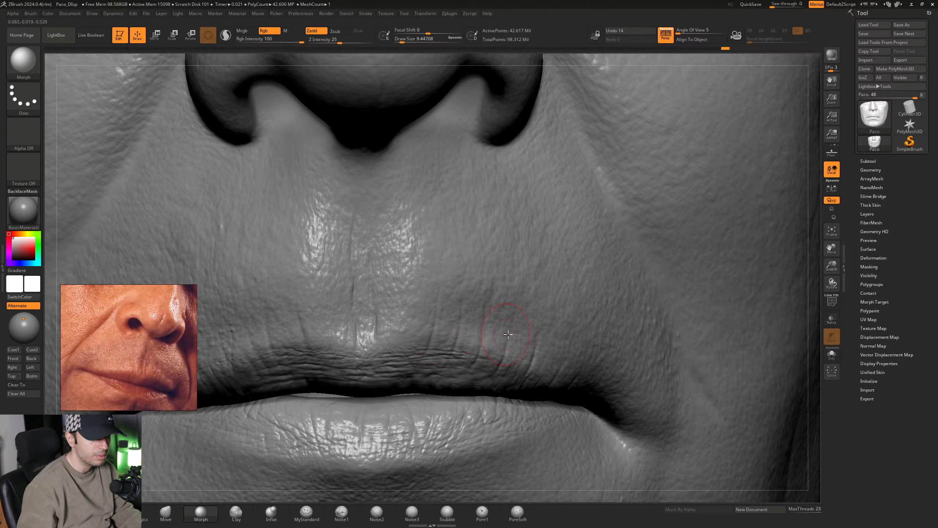
{"action": "mouse_move", "coordinate": [538, 339]}
{"action": "right_mouse_down", "text": "alt"}
{"action": "mouse_move", "coordinate": [455, 314]}
{"action": "mouse_move", "coordinate": [474, 347]}
{"action": "right_mouse_up", "text": "alt"}
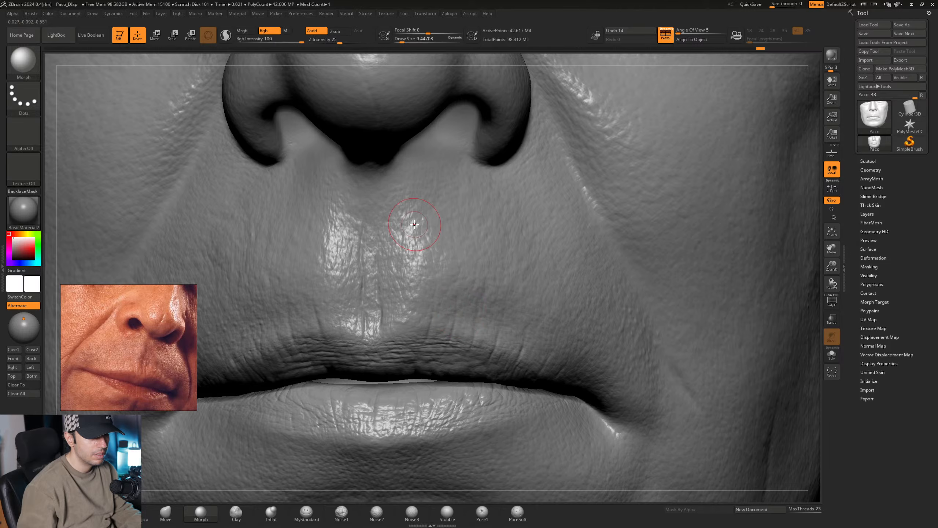
{"action": "mouse_move", "coordinate": [458, 238]}
{"action": "right_mouse_down", "text": "ctrl"}
{"action": "mouse_move", "coordinate": [428, 203]}
{"action": "mouse_move", "coordinate": [417, 218]}
{"action": "right_mouse_up", "text": "ctrl"}
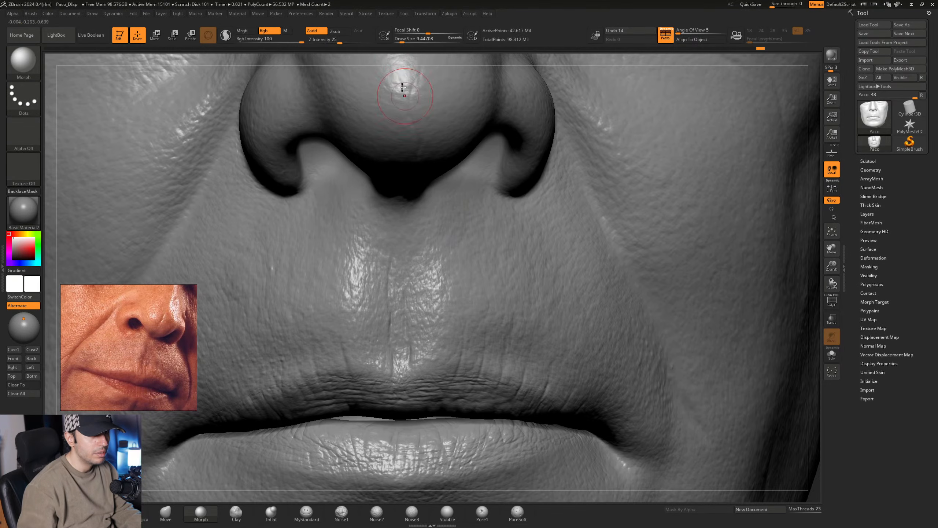
- Enable remembering the draw size per brush and soften the upper-lip creases on the character's left with Morph at a Draw Size of about 15.6
{"action": "left_click", "coordinate": [384, 35]}
{"action": "right_click_drag", "start_coordinate": [521, 293], "coordinate": [504, 262], "text": "alt"}
{"action": "right_click_drag", "start_coordinate": [480, 316], "coordinate": [452, 317]}
{"action": "key", "text": "space"}
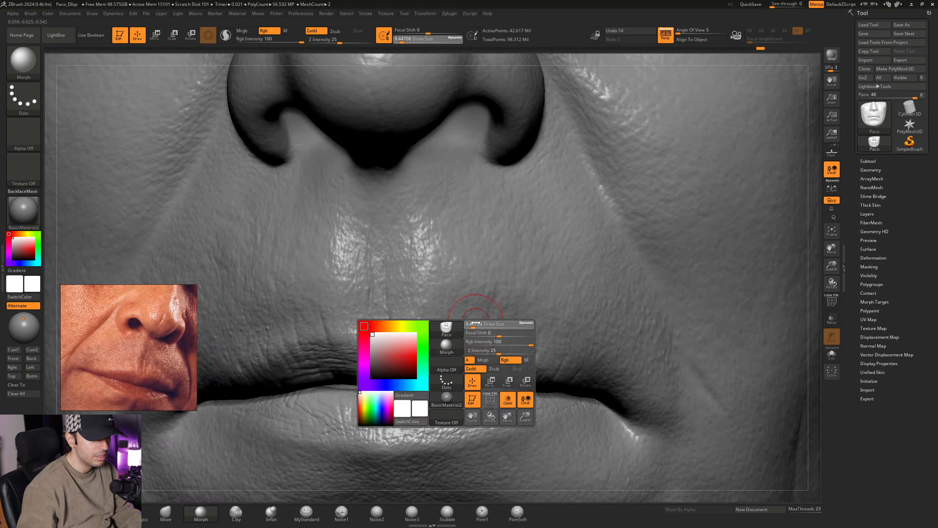
{"action": "left_click_drag", "start_coordinate": [473, 322], "coordinate": [475, 322]}
{"action": "right_click_drag", "start_coordinate": [480, 320], "coordinate": [464, 321]}
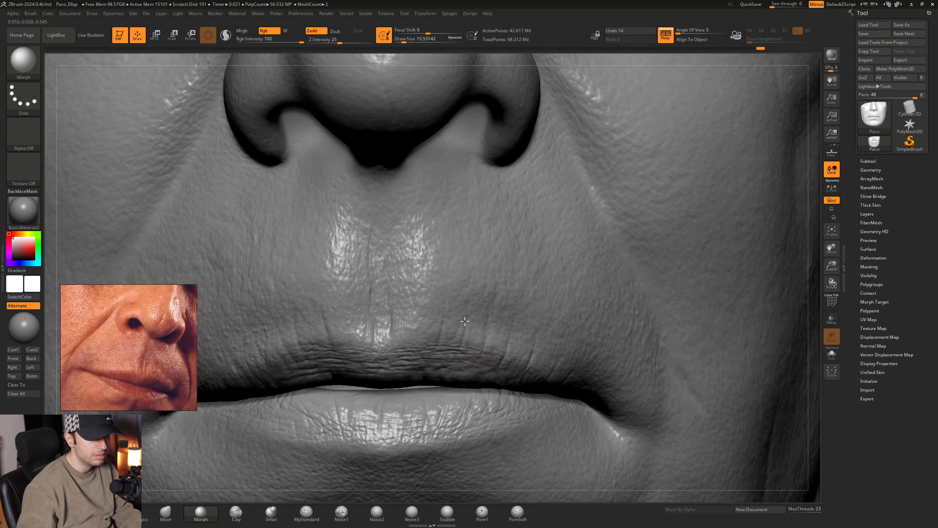
{"action": "left_click_drag", "start_coordinate": [477, 337], "coordinate": [485, 346]}
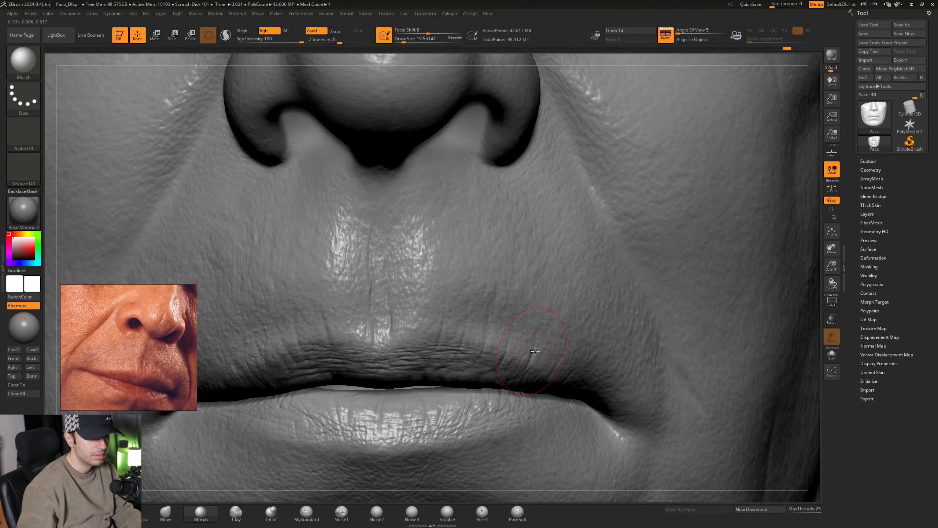
{"action": "mouse_move", "coordinate": [526, 369]}
{"action": "left_mouse_down"}
{"action": "mouse_move", "coordinate": [486, 381]}
{"action": "mouse_move", "coordinate": [444, 336]}
{"action": "mouse_move", "coordinate": [444, 314]}
{"action": "mouse_move", "coordinate": [468, 326]}
{"action": "left_mouse_up"}
{"action": "mouse_move", "coordinate": [538, 336]}
{"action": "right_mouse_down", "text": "ctrl"}
{"action": "mouse_move", "coordinate": [481, 305]}
{"action": "mouse_move", "coordinate": [599, 370]}
{"action": "mouse_move", "coordinate": [627, 397]}
{"action": "right_mouse_up", "text": "ctrl"}
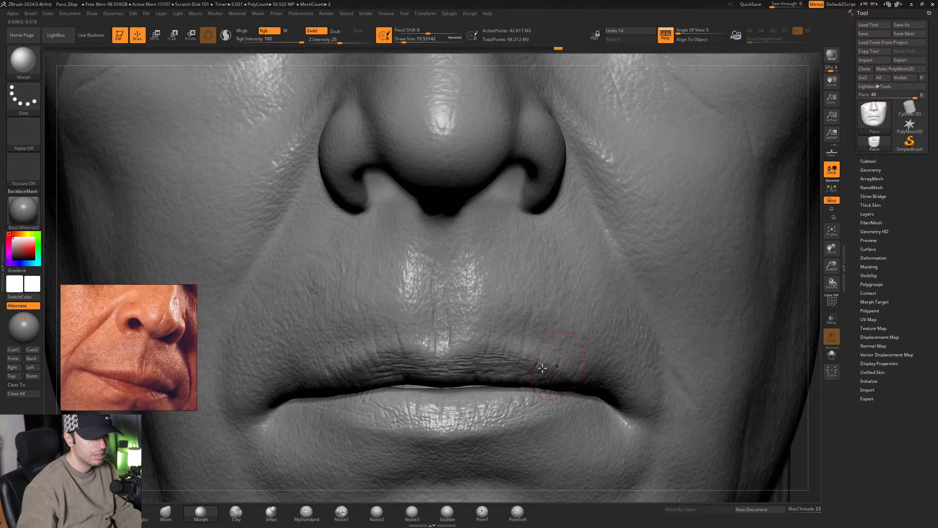
- Carve vertical creases above the upper lip on the character's left side with MyStandard at a Draw Size of about 26.7
{"action": "left_click", "coordinate": [306, 512]}
{"action": "right_click_drag", "start_coordinate": [528, 328], "coordinate": [512, 333], "text": "alt"}
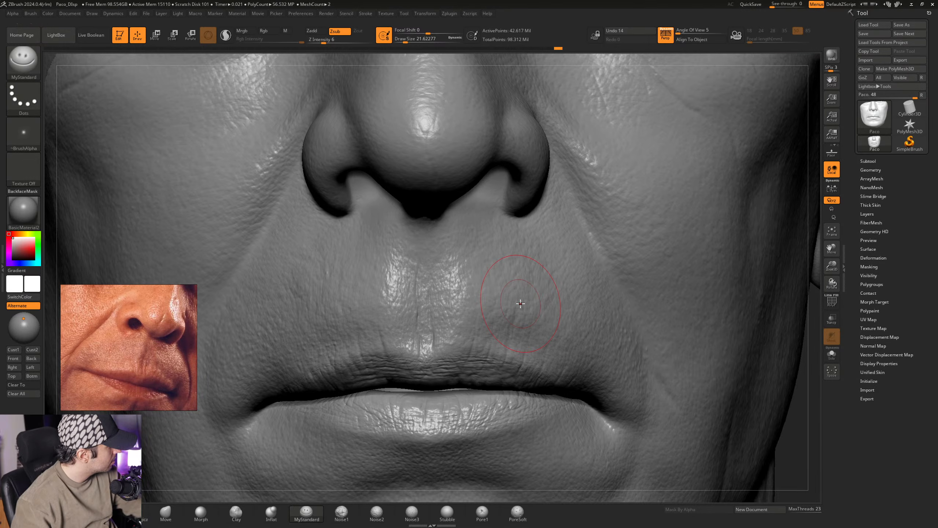
{"action": "right_click_drag", "start_coordinate": [500, 347], "coordinate": [480, 321], "text": "alt"}
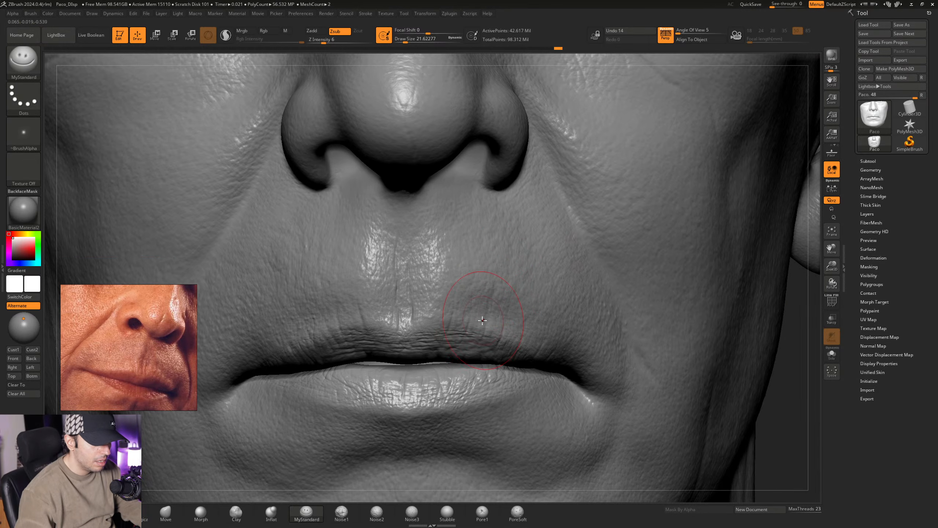
{"action": "key", "text": "space"}
{"action": "left_click_drag", "start_coordinate": [477, 323], "coordinate": [479, 324]}
{"action": "mouse_move", "coordinate": [498, 321]}
{"action": "right_mouse_down", "text": "alt"}
{"action": "mouse_move", "coordinate": [494, 331]}
{"action": "mouse_move", "coordinate": [484, 324]}
{"action": "right_mouse_up", "text": "alt"}
{"action": "left_click_drag", "start_coordinate": [485, 323], "coordinate": [437, 348]}
{"action": "right_click_drag", "start_coordinate": [440, 324], "coordinate": [454, 318], "text": "alt"}
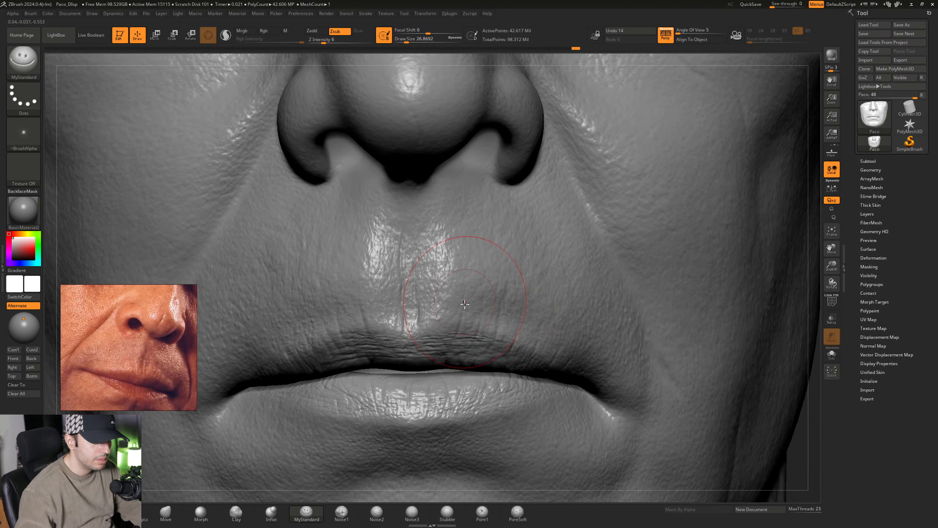
{"action": "left_click_drag", "start_coordinate": [467, 300], "coordinate": [464, 319]}
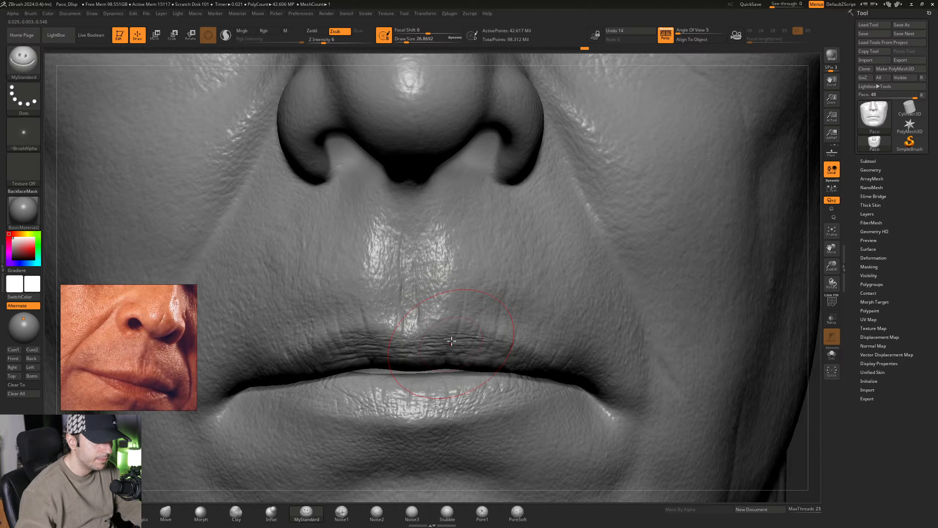
{"action": "right_click_drag", "start_coordinate": [471, 341], "coordinate": [480, 312], "text": "ctrl"}
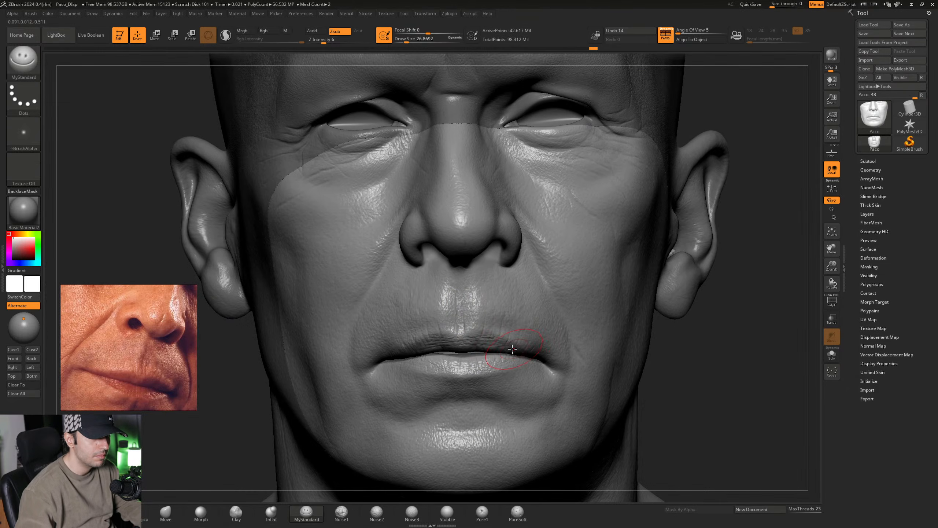
- Extend the upper-lip creases toward the mouth corner on the character's left using MyStandard at a Draw Size of 28.75
{"action": "right_click_drag", "start_coordinate": [512, 348], "coordinate": [531, 323], "text": "ctrl"}
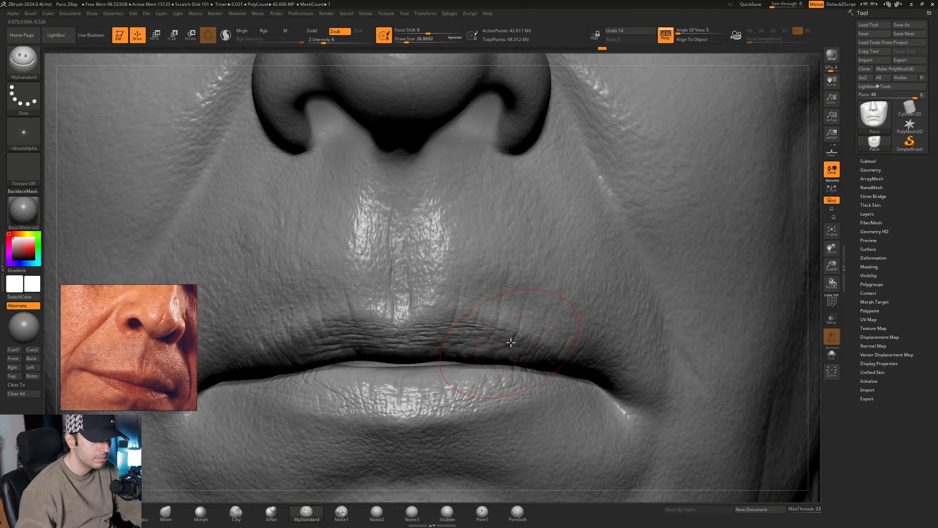
{"action": "right_click_drag", "start_coordinate": [534, 338], "coordinate": [514, 340]}
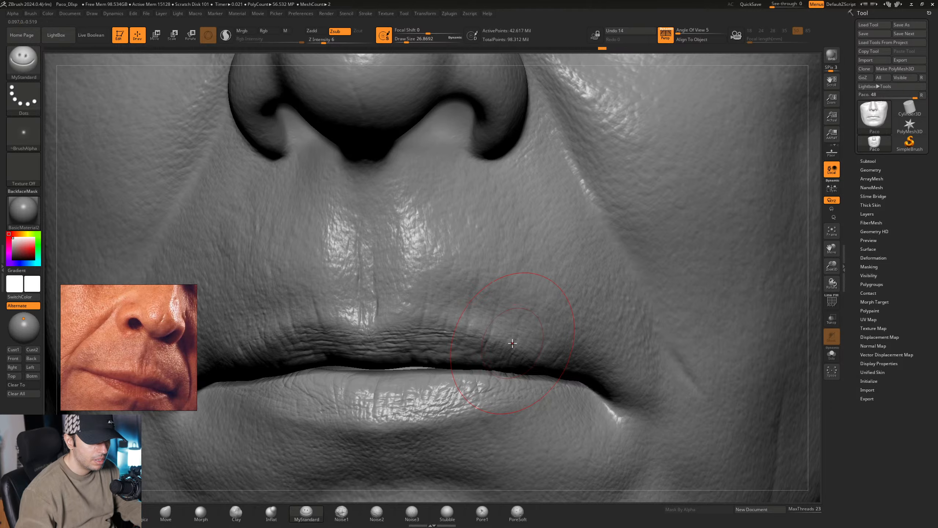
{"action": "key", "text": "space"}
{"action": "left_click_drag", "start_coordinate": [512, 343], "coordinate": [514, 343]}
{"action": "right_click_drag", "start_coordinate": [536, 335], "coordinate": [518, 335]}
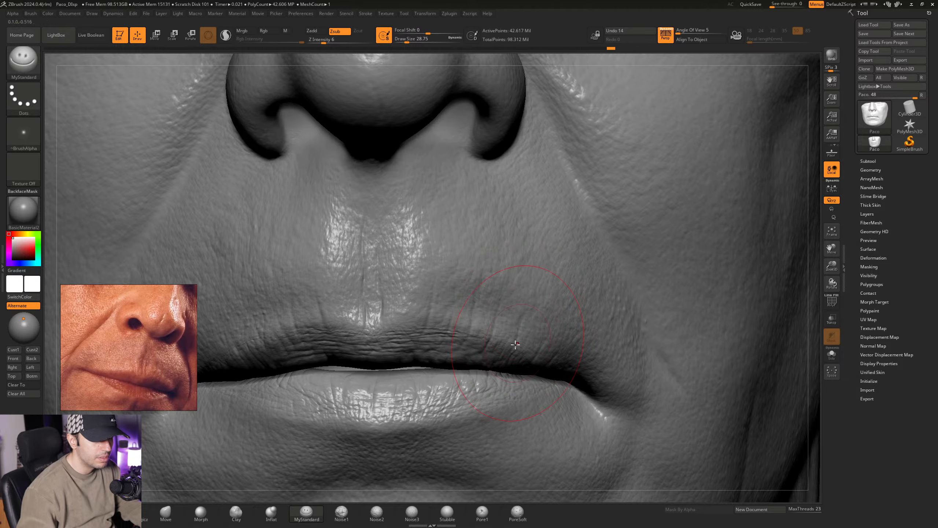
{"action": "mouse_move", "coordinate": [533, 362]}
{"action": "right_mouse_down", "text": "ctrl"}
{"action": "mouse_move", "coordinate": [532, 307]}
{"action": "mouse_move", "coordinate": [530, 327]}
{"action": "mouse_move", "coordinate": [479, 313]}
{"action": "mouse_move", "coordinate": [509, 337]}
{"action": "mouse_move", "coordinate": [510, 360]}
{"action": "mouse_move", "coordinate": [482, 326]}
{"action": "mouse_move", "coordinate": [503, 348]}
{"action": "right_mouse_up", "text": "ctrl"}
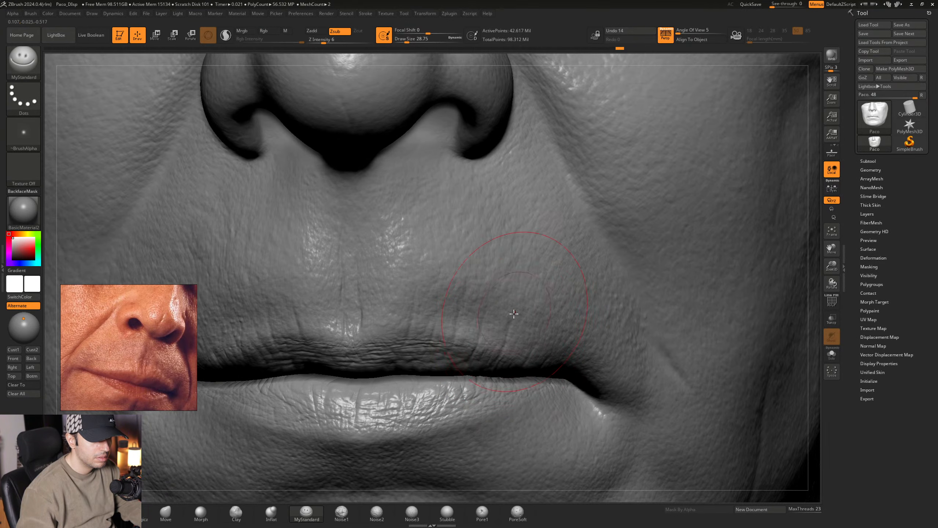
- Add matching MyStandard creases beside the philtrum and along the upper lip on the character's right side
{"action": "mouse_move", "coordinate": [514, 314]}
{"action": "right_mouse_down", "text": "ctrl"}
{"action": "mouse_move", "coordinate": [499, 326]}
{"action": "mouse_move", "coordinate": [488, 314]}
{"action": "mouse_move", "coordinate": [514, 313]}
{"action": "mouse_move", "coordinate": [488, 315]}
{"action": "mouse_move", "coordinate": [507, 316]}
{"action": "mouse_move", "coordinate": [457, 335]}
{"action": "right_mouse_up", "text": "ctrl"}
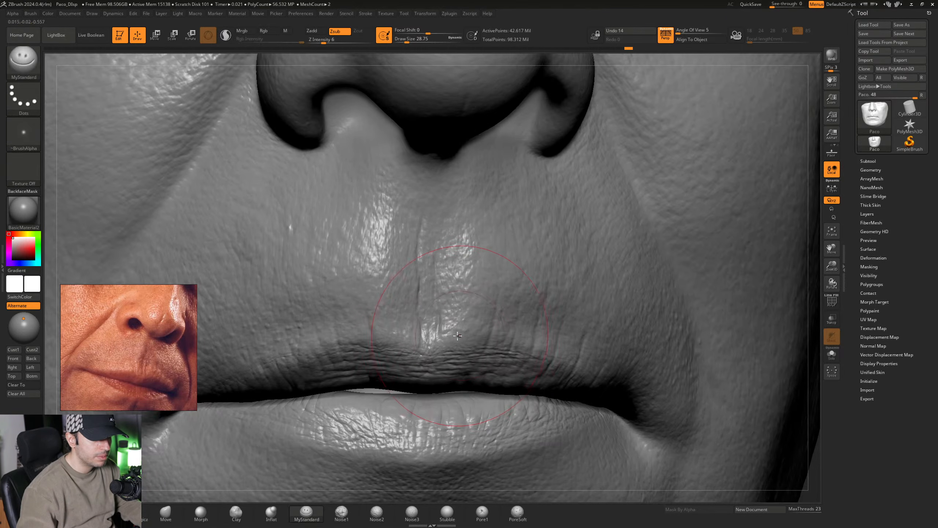
{"action": "mouse_move", "coordinate": [450, 368]}
{"action": "right_mouse_down"}
{"action": "mouse_move", "coordinate": [417, 364]}
{"action": "mouse_move", "coordinate": [458, 341]}
{"action": "mouse_move", "coordinate": [425, 344]}
{"action": "right_mouse_up"}
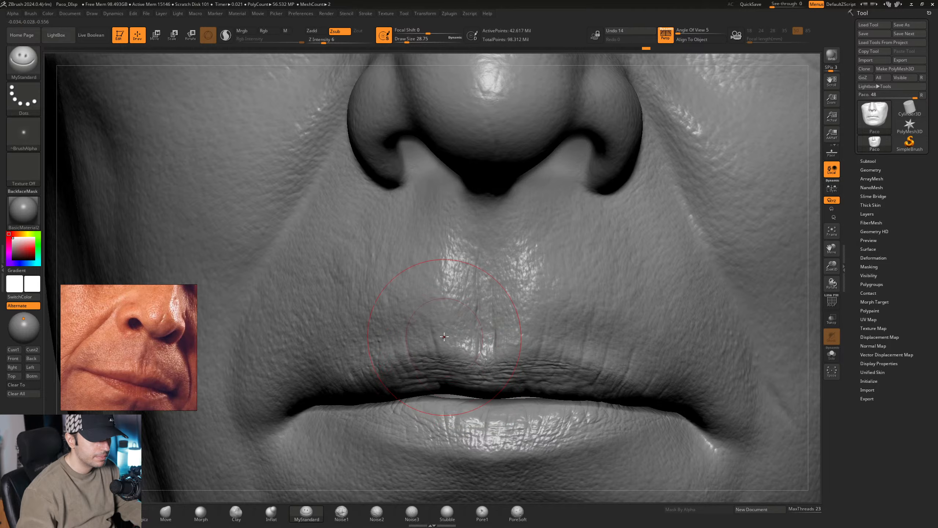
{"action": "mouse_move", "coordinate": [447, 338]}
{"action": "right_mouse_down"}
{"action": "mouse_move", "coordinate": [431, 341]}
{"action": "mouse_move", "coordinate": [477, 331]}
{"action": "right_mouse_up"}
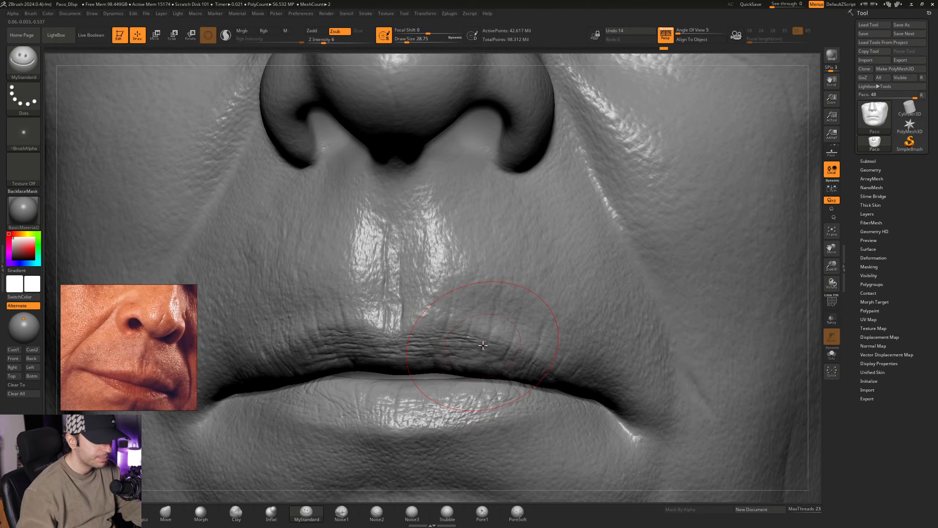
- Add broader upper-lip creases on the character's left at a Draw Size of about 34.8 and soften them with the Morph brush
{"action": "key", "text": "ctrl"}
{"action": "right_click_drag", "start_coordinate": [493, 326], "coordinate": [504, 329], "text": "ctrl"}
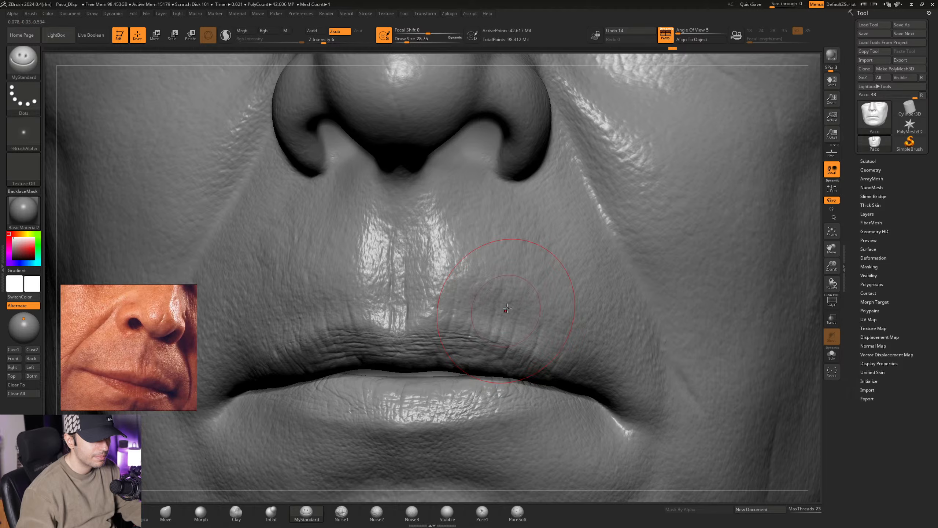
{"action": "key", "text": "space"}
{"action": "left_click_drag", "start_coordinate": [500, 334], "coordinate": [507, 330]}
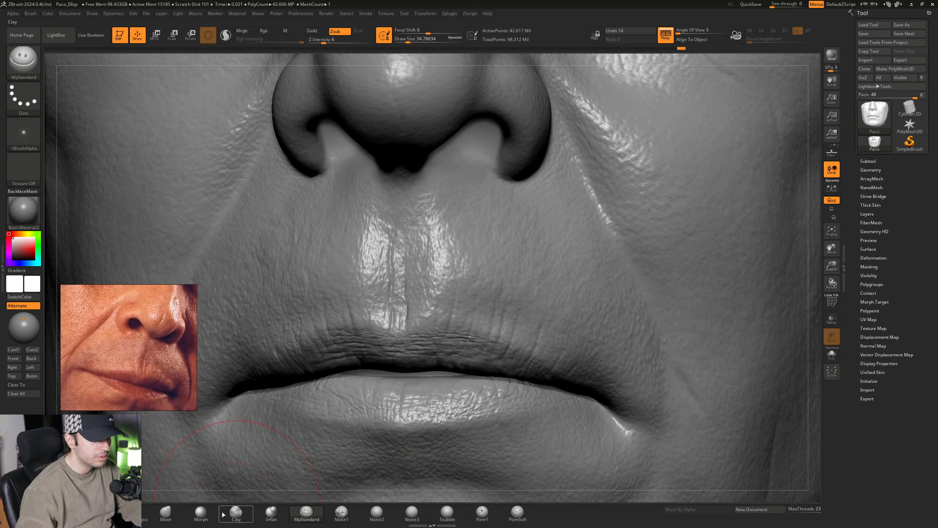
{"action": "left_click", "coordinate": [201, 512]}
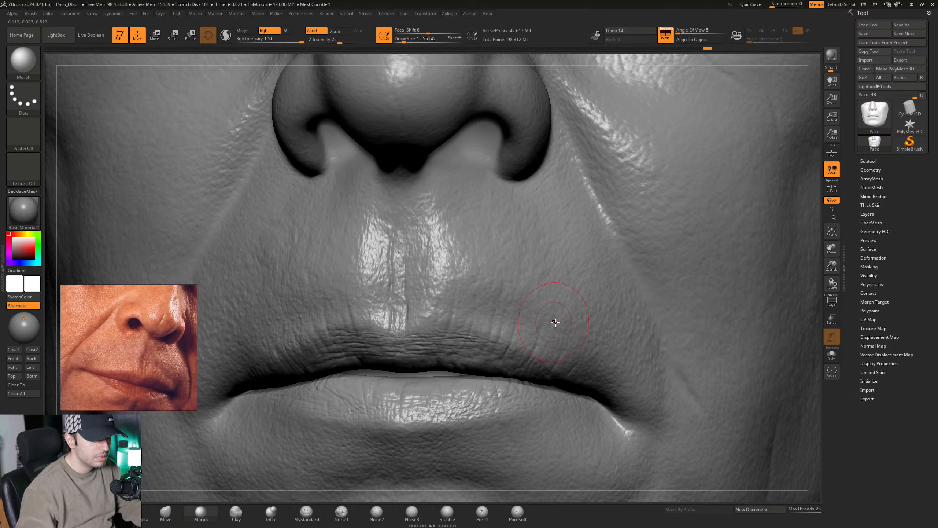
{"action": "mouse_move", "coordinate": [558, 333]}
{"action": "right_mouse_down", "text": "ctrl"}
{"action": "mouse_move", "coordinate": [509, 312]}
{"action": "mouse_move", "coordinate": [528, 325]}
{"action": "mouse_move", "coordinate": [498, 325]}
{"action": "mouse_move", "coordinate": [554, 370]}
{"action": "right_mouse_up", "text": "ctrl"}
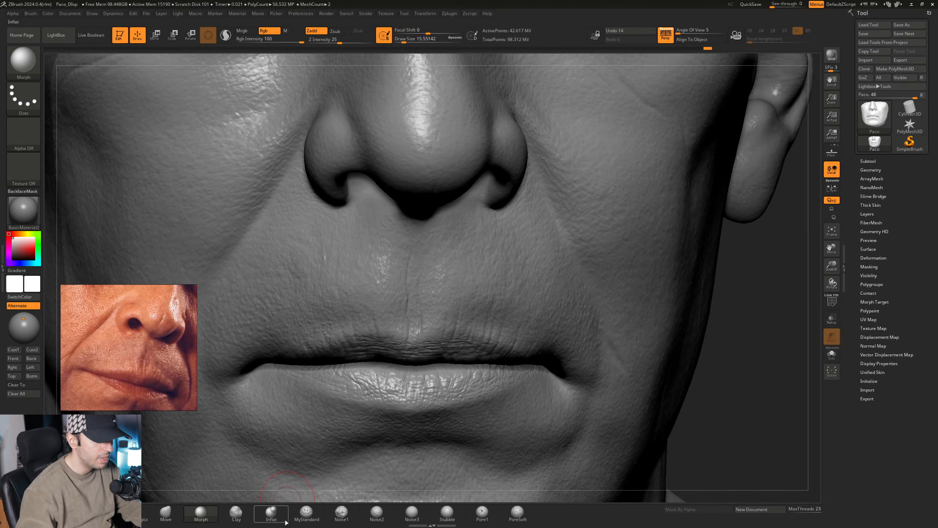
- Carve wider, subtle creases above the character's left upper lip with MyStandard at a Draw Size of about 41.4
{"action": "left_click", "coordinate": [307, 512]}
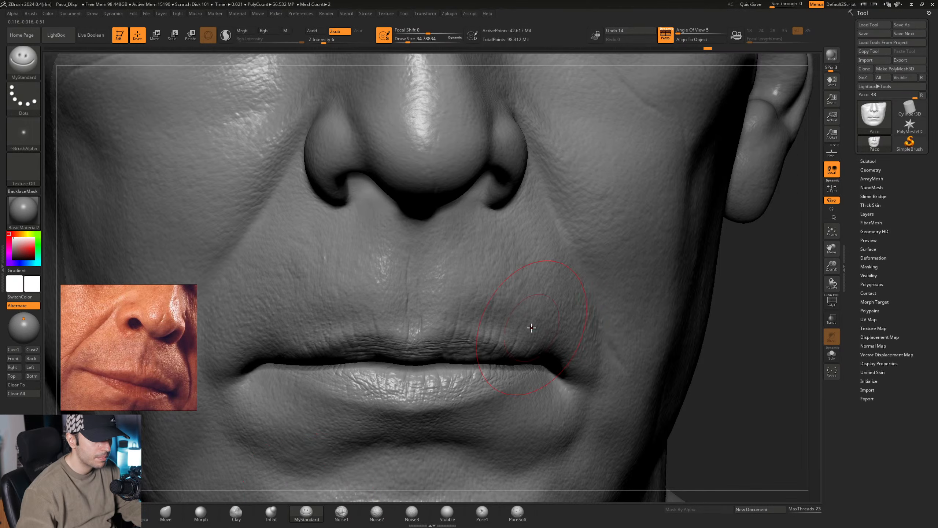
{"action": "mouse_move", "coordinate": [512, 325]}
{"action": "right_mouse_down"}
{"action": "mouse_move", "coordinate": [535, 318]}
{"action": "mouse_move", "coordinate": [441, 338]}
{"action": "right_mouse_up"}
{"action": "key", "text": "space"}
{"action": "left_click_drag", "start_coordinate": [458, 340], "coordinate": [464, 340]}
{"action": "right_click_drag", "start_coordinate": [464, 335], "coordinate": [453, 338]}
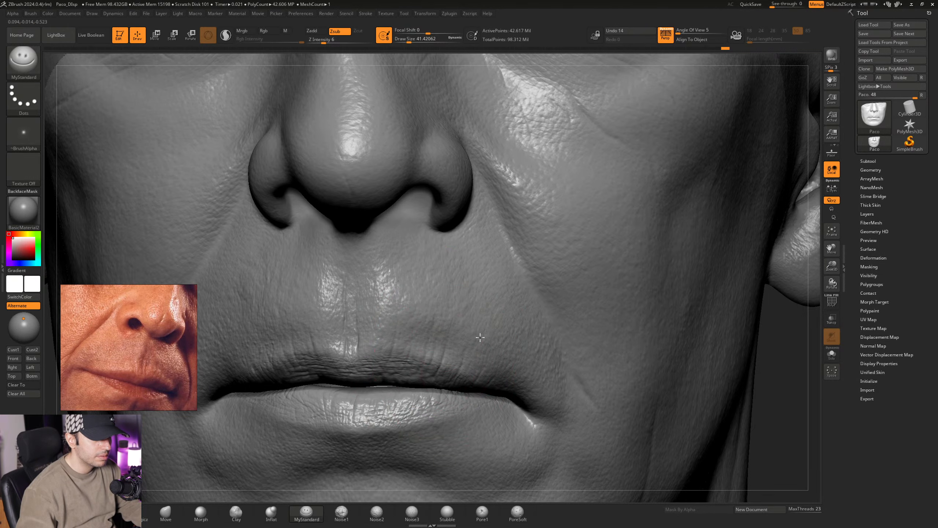
{"action": "right_click_drag", "start_coordinate": [480, 337], "coordinate": [516, 305], "text": "alt"}
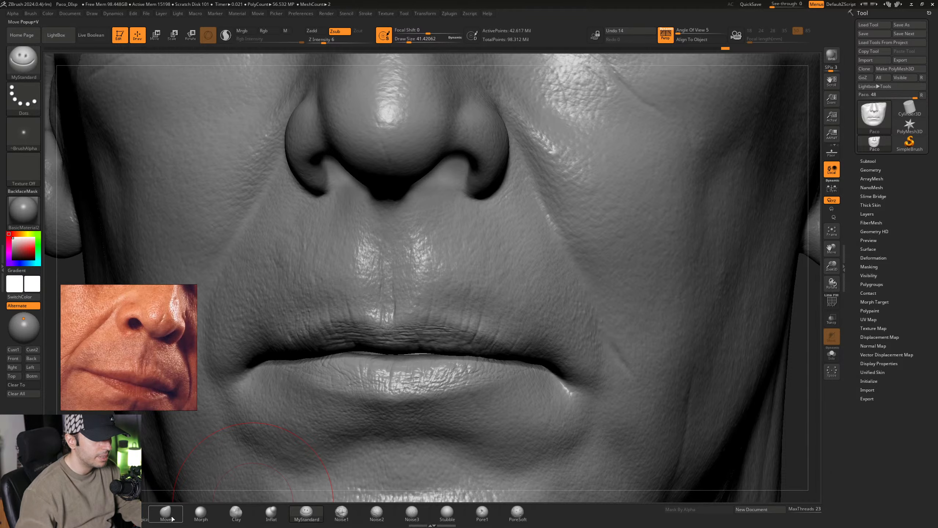
- Soften the upper-lip creases on the character's left with the Morph brush at a Draw Size of about 15.6
{"action": "left_click", "coordinate": [200, 512]}
{"action": "scroll", "coordinate": [496, 339], "scroll_direction": "up", "scroll_amount": 3}
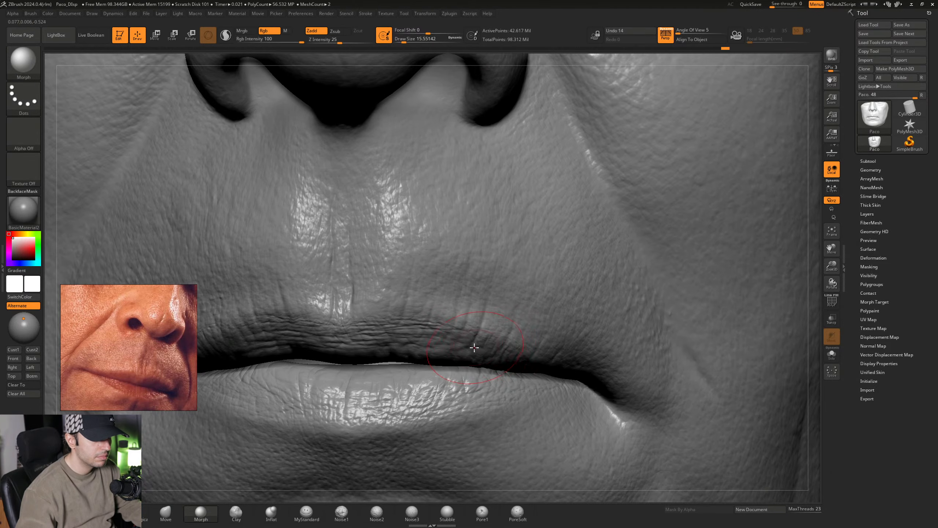
{"action": "mouse_move", "coordinate": [524, 334]}
{"action": "right_mouse_down", "text": "ctrl"}
{"action": "mouse_move", "coordinate": [477, 286]}
{"action": "mouse_move", "coordinate": [513, 322]}
{"action": "mouse_move", "coordinate": [444, 314]}
{"action": "mouse_move", "coordinate": [488, 310]}
{"action": "mouse_move", "coordinate": [503, 344]}
{"action": "right_mouse_up", "text": "ctrl"}
- Sculpt fine creases into the lower lip on the character's left side with MyStandard at a Draw Size of about 18.5
{"action": "left_click", "coordinate": [306, 513]}
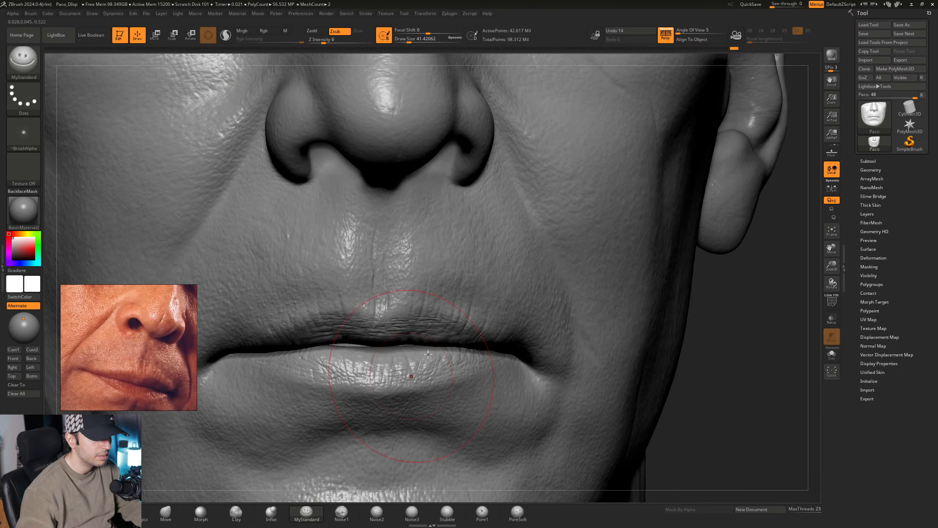
{"action": "mouse_move", "coordinate": [417, 369]}
{"action": "right_mouse_down", "text": "alt"}
{"action": "mouse_move", "coordinate": [453, 332]}
{"action": "mouse_move", "coordinate": [457, 343]}
{"action": "right_mouse_up", "text": "alt"}
{"action": "key", "text": "space"}
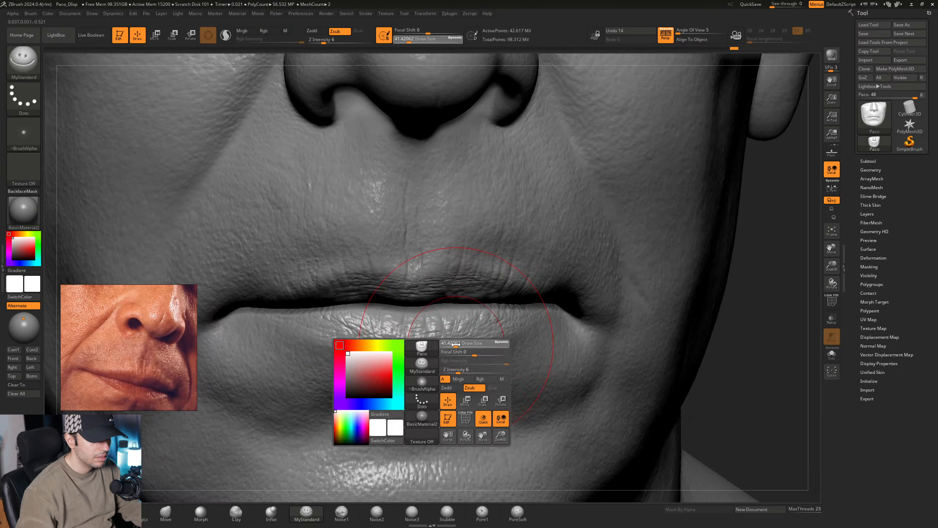
{"action": "left_click_drag", "start_coordinate": [458, 343], "coordinate": [454, 343]}
{"action": "mouse_move", "coordinate": [460, 366]}
{"action": "right_mouse_down", "text": "ctrl"}
{"action": "mouse_move", "coordinate": [491, 340]}
{"action": "mouse_move", "coordinate": [475, 321]}
{"action": "right_mouse_up", "text": "ctrl"}
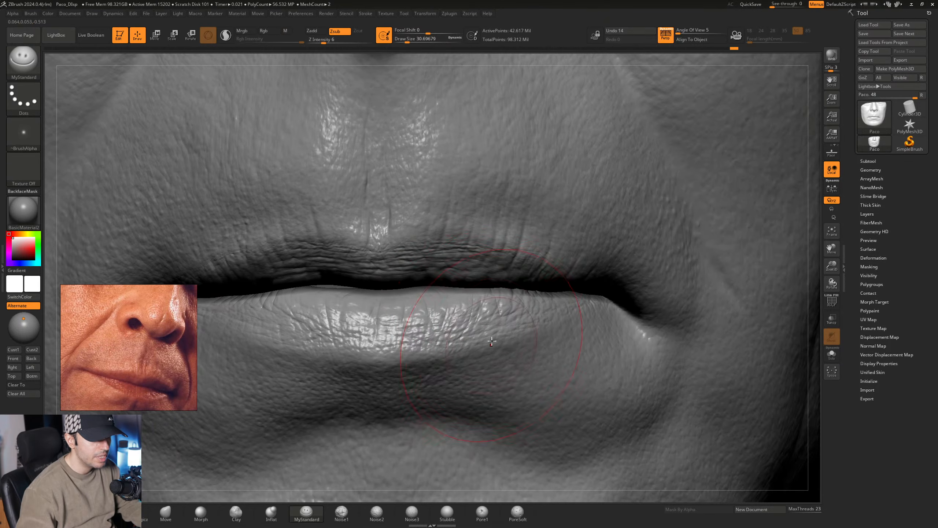
{"action": "key", "text": "space"}
{"action": "left_click_drag", "start_coordinate": [498, 333], "coordinate": [495, 333]}
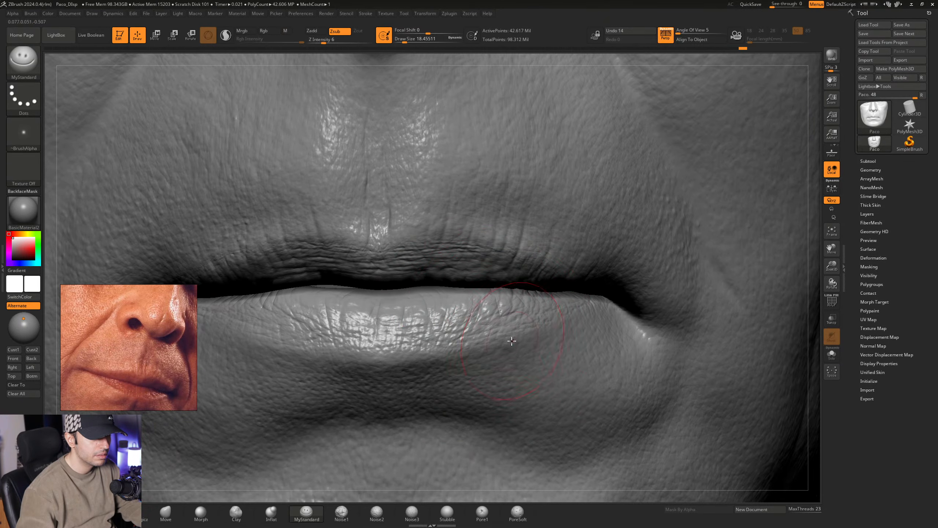
{"action": "mouse_move", "coordinate": [510, 352]}
{"action": "right_mouse_down"}
{"action": "mouse_move", "coordinate": [473, 326]}
{"action": "mouse_move", "coordinate": [482, 323]}
{"action": "right_mouse_up"}
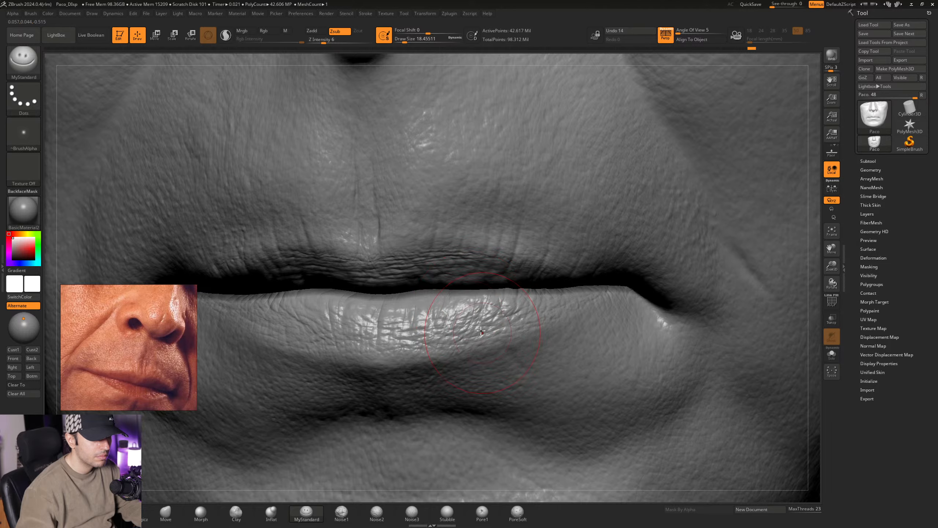
{"action": "right_click_drag", "start_coordinate": [480, 331], "coordinate": [458, 326]}
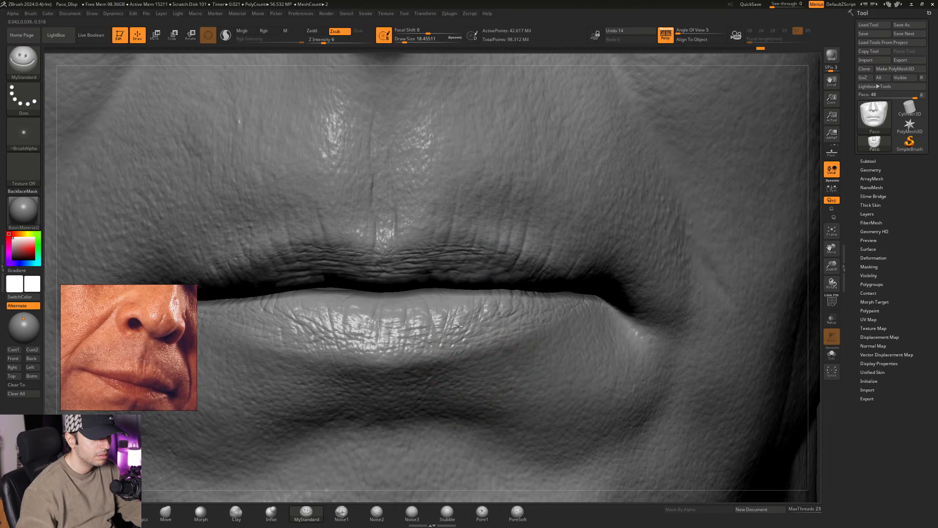
- Refine the lower-lip creases toward the mouth corner on the character's left at a Draw Size of about 17
{"action": "right_click_drag", "start_coordinate": [517, 354], "coordinate": [489, 369]}
{"action": "key", "text": "space"}
{"action": "left_click_drag", "start_coordinate": [520, 346], "coordinate": [519, 345]}
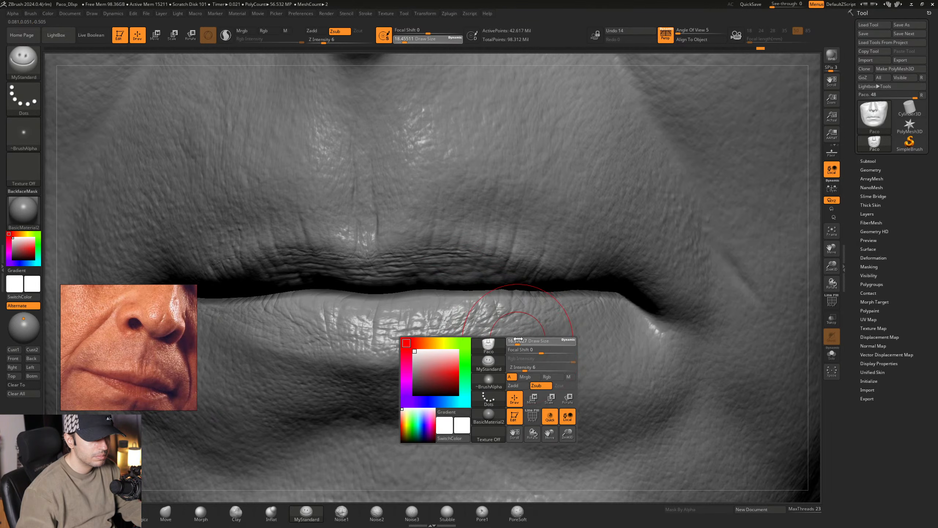
{"action": "mouse_move", "coordinate": [497, 326]}
{"action": "right_mouse_down"}
{"action": "mouse_move", "coordinate": [524, 324]}
{"action": "mouse_move", "coordinate": [537, 336]}
{"action": "right_mouse_up"}
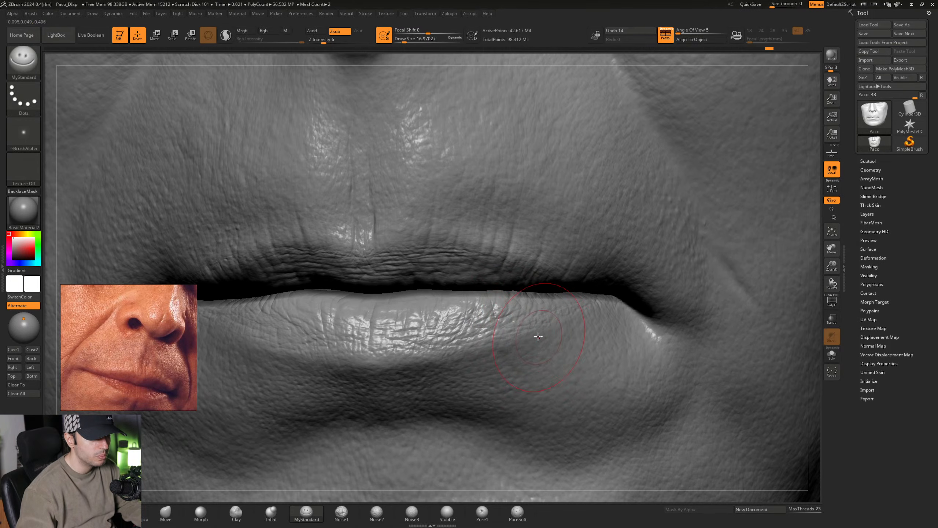
- Continue the creases across the lower lip to the character's right side with MyStandard at a Draw Size of about 21.6
{"action": "key", "text": "space"}
{"action": "left_click_drag", "start_coordinate": [534, 334], "coordinate": [536, 334]}
{"action": "mouse_move", "coordinate": [449, 321]}
{"action": "right_mouse_down"}
{"action": "mouse_move", "coordinate": [505, 322]}
{"action": "mouse_move", "coordinate": [508, 313]}
{"action": "mouse_move", "coordinate": [512, 330]}
{"action": "right_mouse_up"}
{"action": "mouse_move", "coordinate": [443, 325]}
{"action": "right_mouse_down", "text": "ctrl"}
{"action": "mouse_move", "coordinate": [456, 319]}
{"action": "mouse_move", "coordinate": [461, 295]}
{"action": "mouse_move", "coordinate": [445, 303]}
{"action": "mouse_move", "coordinate": [446, 324]}
{"action": "mouse_move", "coordinate": [436, 323]}
{"action": "mouse_move", "coordinate": [433, 348]}
{"action": "mouse_move", "coordinate": [424, 345]}
{"action": "right_mouse_up", "text": "ctrl"}
{"action": "left_click_drag", "start_coordinate": [419, 325], "coordinate": [419, 338]}
{"action": "mouse_move", "coordinate": [412, 329]}
{"action": "right_mouse_down", "text": "alt"}
{"action": "mouse_move", "coordinate": [438, 342]}
{"action": "mouse_move", "coordinate": [429, 339]}
{"action": "right_mouse_up", "text": "alt"}
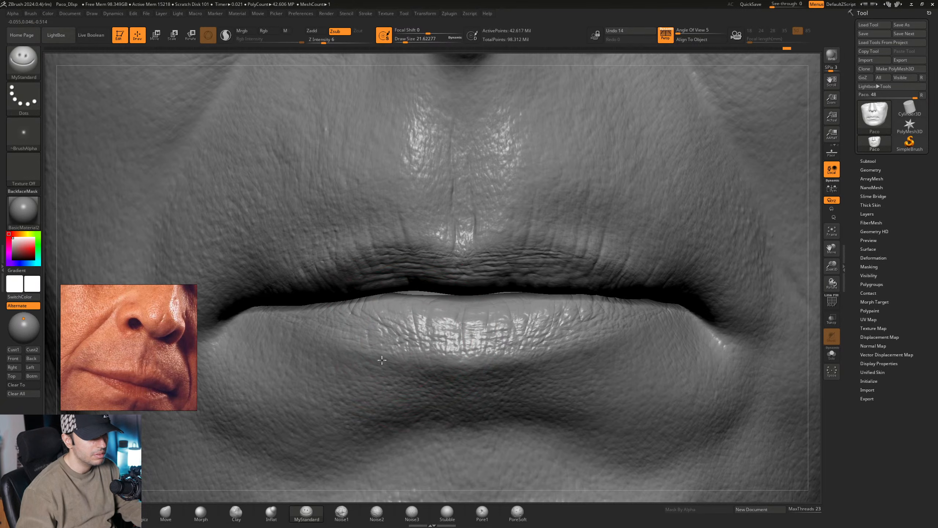
{"action": "right_click_drag", "start_coordinate": [394, 346], "coordinate": [393, 340]}
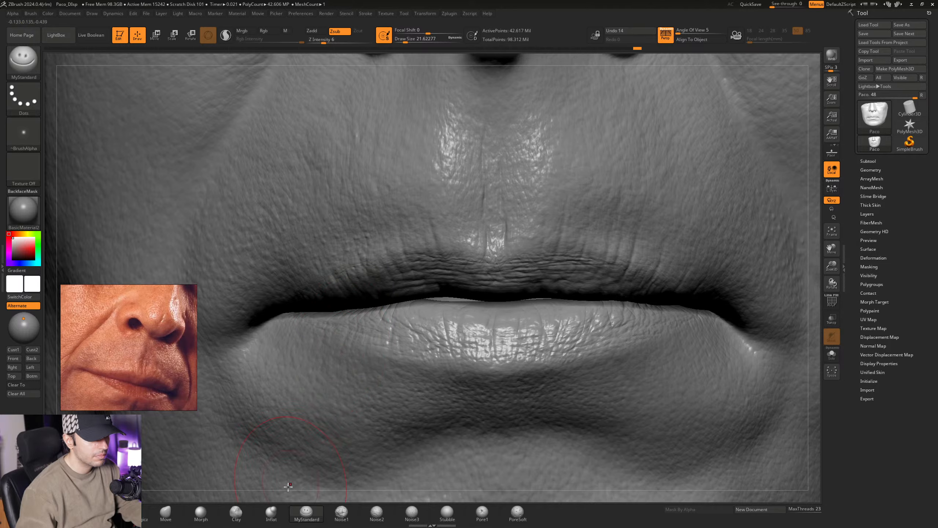
- Soften the creases across the lower lip with the Morph brush at a Draw Size of about 9.4
{"action": "left_click", "coordinate": [205, 517]}
{"action": "mouse_move", "coordinate": [409, 327]}
{"action": "right_mouse_down", "text": "ctrl"}
{"action": "mouse_move", "coordinate": [407, 339]}
{"action": "mouse_move", "coordinate": [420, 333]}
{"action": "mouse_move", "coordinate": [388, 325]}
{"action": "right_mouse_up", "text": "ctrl"}
{"action": "key", "text": "space"}
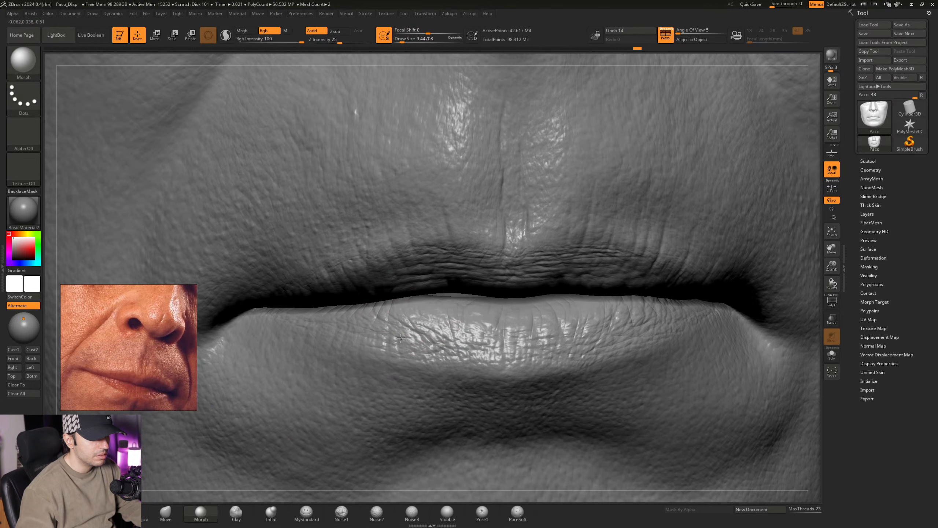
{"action": "right_click_drag", "start_coordinate": [587, 338], "coordinate": [505, 340], "text": "alt"}
{"action": "mouse_move", "coordinate": [394, 333]}
{"action": "right_mouse_down"}
{"action": "mouse_move", "coordinate": [430, 339]}
{"action": "mouse_move", "coordinate": [406, 297]}
{"action": "mouse_move", "coordinate": [497, 347]}
{"action": "mouse_move", "coordinate": [473, 341]}
{"action": "mouse_move", "coordinate": [546, 351]}
{"action": "right_mouse_up"}
- Sculpt finer creases into the lower lip on the character's right side with MyStandard at a Draw Size of about 17
{"action": "left_click", "coordinate": [306, 513]}
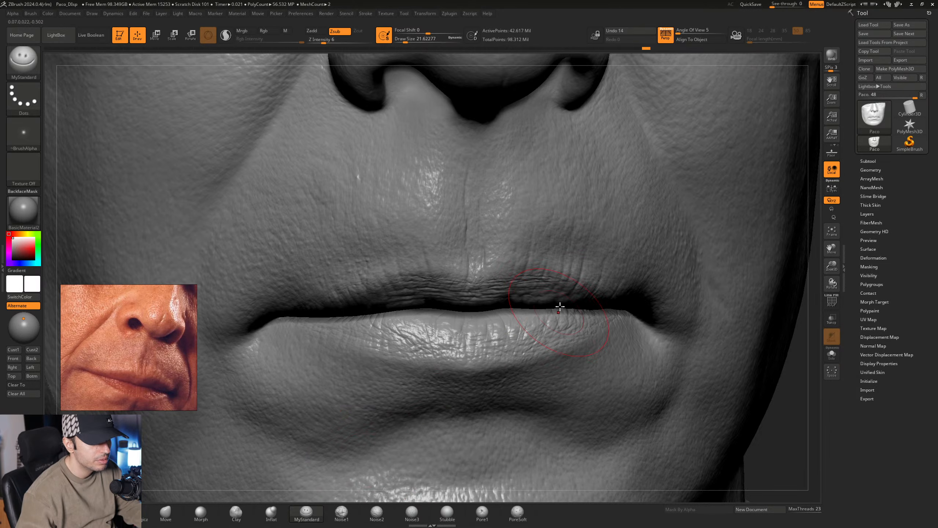
{"action": "mouse_move", "coordinate": [551, 309]}
{"action": "right_mouse_down", "text": "ctrl"}
{"action": "mouse_move", "coordinate": [521, 291]}
{"action": "mouse_move", "coordinate": [491, 313]}
{"action": "mouse_move", "coordinate": [477, 311]}
{"action": "mouse_move", "coordinate": [512, 336]}
{"action": "mouse_move", "coordinate": [468, 331]}
{"action": "right_mouse_up", "text": "ctrl"}
{"action": "key", "text": "space"}
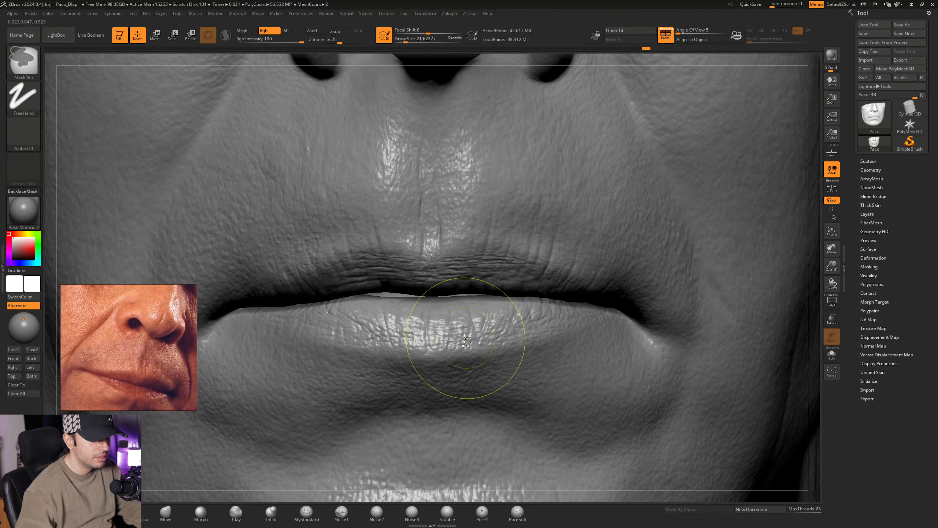
{"action": "mouse_move", "coordinate": [475, 343]}
{"action": "right_mouse_down"}
{"action": "mouse_move", "coordinate": [475, 329]}
{"action": "mouse_move", "coordinate": [411, 296]}
{"action": "right_mouse_up"}
{"action": "mouse_move", "coordinate": [439, 324]}
{"action": "right_mouse_down"}
{"action": "mouse_move", "coordinate": [456, 321]}
{"action": "mouse_move", "coordinate": [443, 292]}
{"action": "right_mouse_up"}
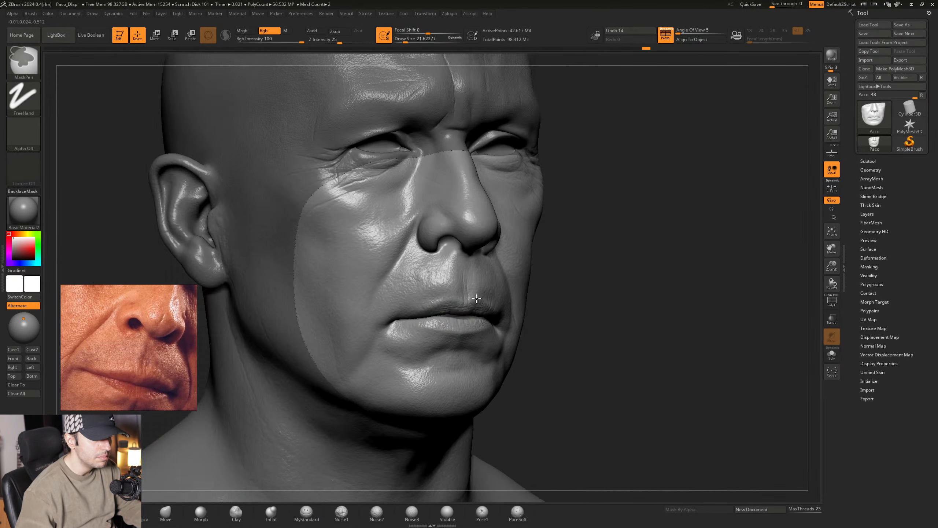
{"action": "mouse_move", "coordinate": [520, 294]}
{"action": "right_mouse_down"}
{"action": "mouse_move", "coordinate": [476, 308]}
{"action": "mouse_move", "coordinate": [508, 377]}
{"action": "right_mouse_up"}
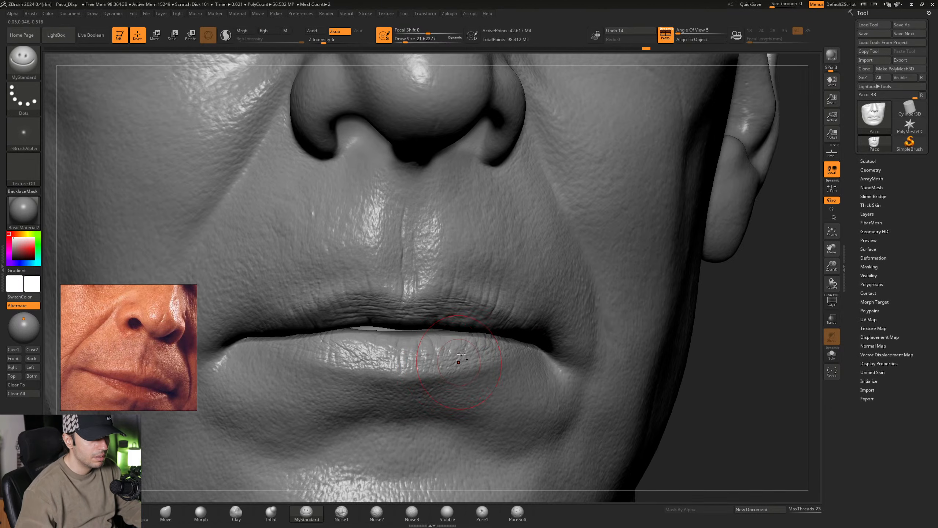
{"action": "mouse_move", "coordinate": [450, 372]}
{"action": "right_mouse_down", "text": "alt"}
{"action": "mouse_move", "coordinate": [473, 299]}
{"action": "mouse_move", "coordinate": [457, 285]}
{"action": "mouse_move", "coordinate": [444, 289]}
{"action": "mouse_move", "coordinate": [432, 328]}
{"action": "right_mouse_up", "text": "alt"}
{"action": "key", "text": "space"}
{"action": "left_click_drag", "start_coordinate": [431, 327], "coordinate": [429, 327]}
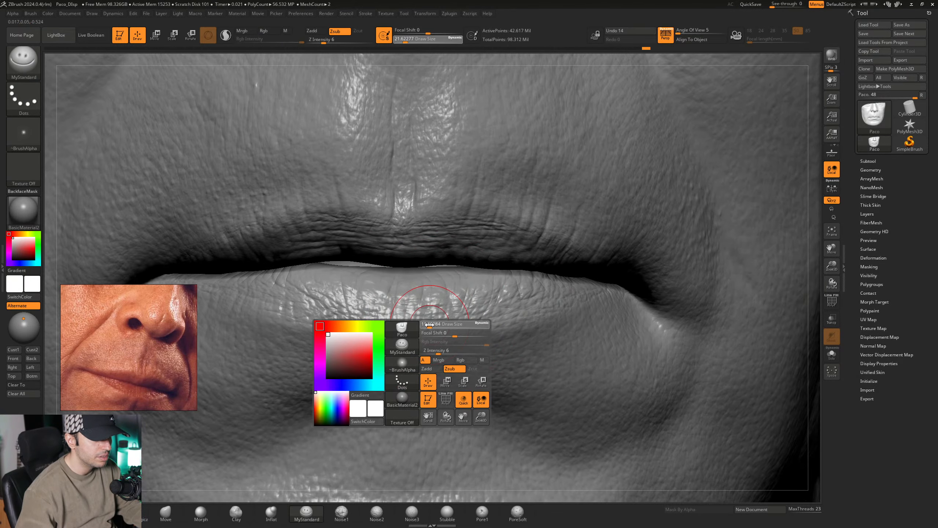
{"action": "mouse_move", "coordinate": [424, 317]}
{"action": "right_mouse_down"}
{"action": "mouse_move", "coordinate": [464, 330]}
{"action": "mouse_move", "coordinate": [411, 310]}
{"action": "mouse_move", "coordinate": [410, 323]}
{"action": "mouse_move", "coordinate": [353, 321]}
{"action": "right_mouse_up"}
{"action": "key", "text": "ctrl"}
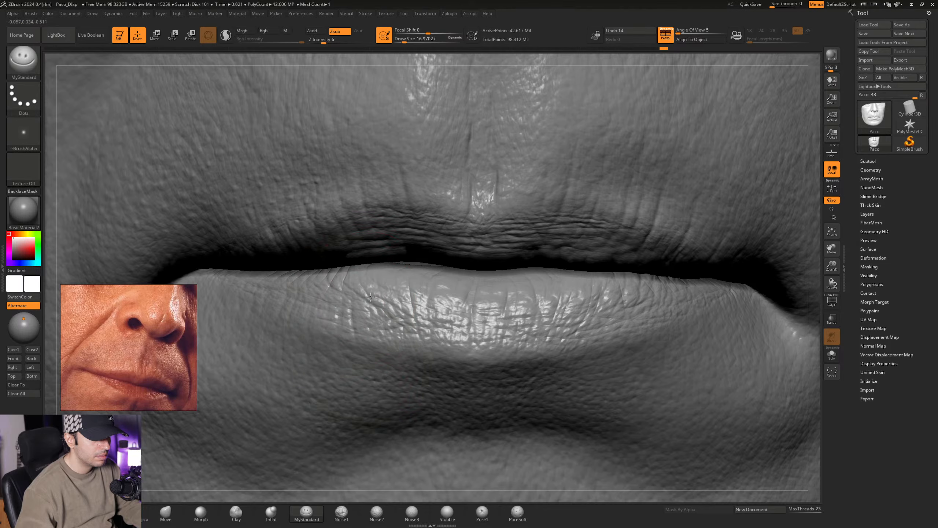
{"action": "mouse_move", "coordinate": [371, 296]}
{"action": "right_mouse_down"}
{"action": "mouse_move", "coordinate": [327, 311]}
{"action": "mouse_move", "coordinate": [402, 319]}
{"action": "mouse_move", "coordinate": [393, 313]}
{"action": "right_mouse_up"}
{"action": "key", "text": "space"}
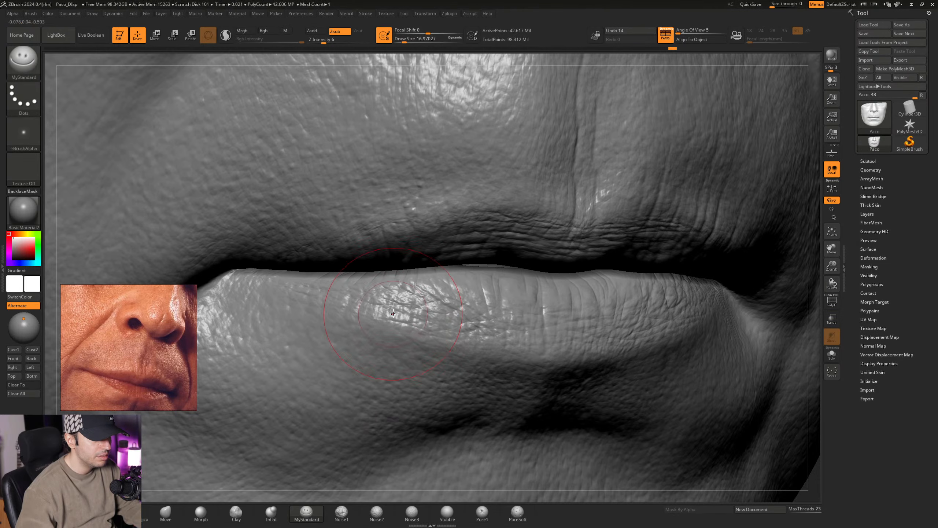
- Extend the fine lower-lip creases toward the mouth corner on the character's left
{"action": "right_click_drag", "start_coordinate": [527, 324], "coordinate": [474, 328]}
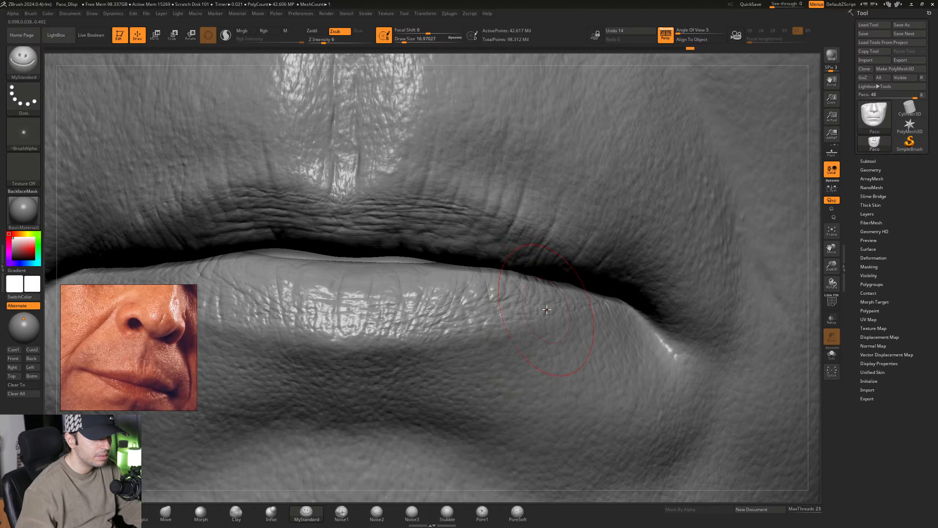
{"action": "mouse_move", "coordinate": [547, 309]}
{"action": "right_mouse_down"}
{"action": "mouse_move", "coordinate": [475, 320]}
{"action": "mouse_move", "coordinate": [489, 331]}
{"action": "mouse_move", "coordinate": [484, 309]}
{"action": "right_mouse_up"}
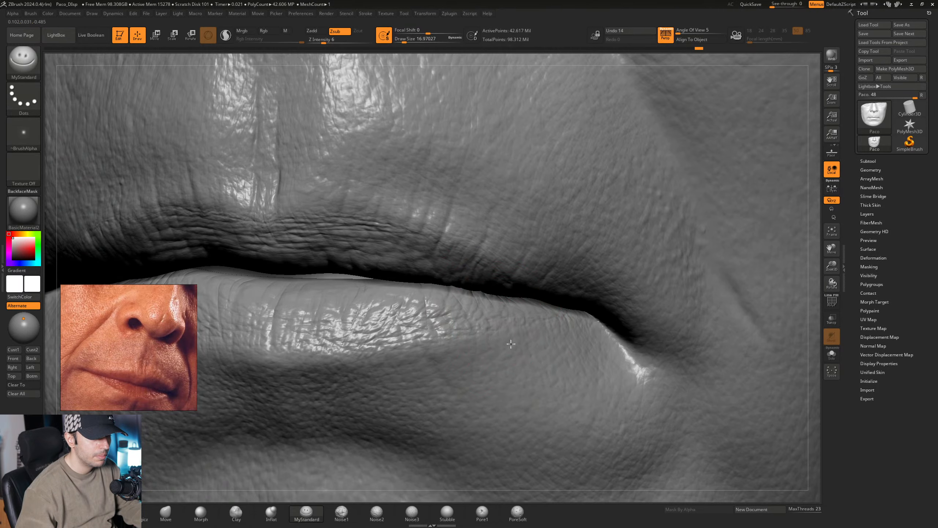
{"action": "right_click_drag", "start_coordinate": [516, 353], "coordinate": [509, 310]}
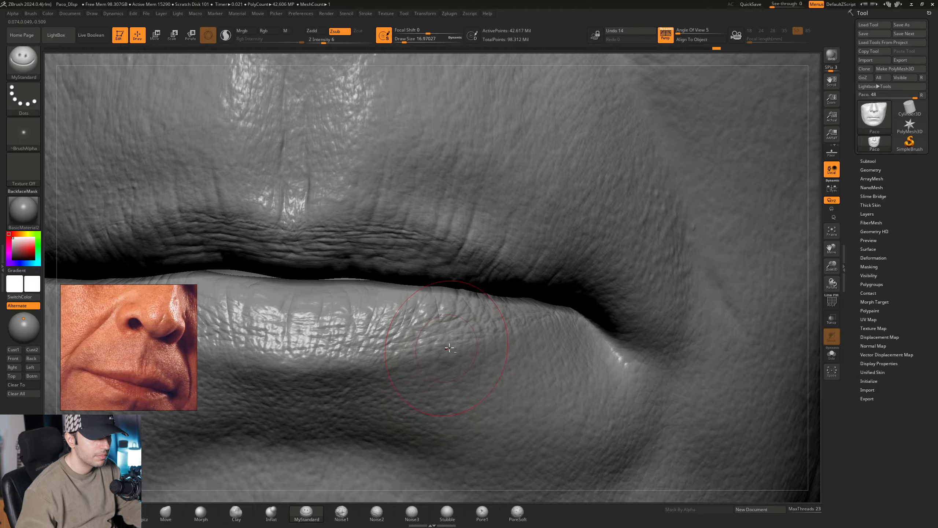
{"action": "mouse_move", "coordinate": [449, 348]}
{"action": "right_mouse_down"}
{"action": "mouse_move", "coordinate": [482, 328]}
{"action": "mouse_move", "coordinate": [486, 358]}
{"action": "mouse_move", "coordinate": [505, 351]}
{"action": "mouse_move", "coordinate": [416, 332]}
{"action": "mouse_move", "coordinate": [556, 413]}
{"action": "right_mouse_up"}
- Add creases near the mouth corner on the character's right and along the lower border of the bottom lip
{"action": "mouse_move", "coordinate": [458, 309]}
{"action": "right_mouse_down", "text": "ctrl"}
{"action": "mouse_move", "coordinate": [473, 317]}
{"action": "mouse_move", "coordinate": [451, 308]}
{"action": "mouse_move", "coordinate": [425, 324]}
{"action": "right_mouse_up", "text": "ctrl"}
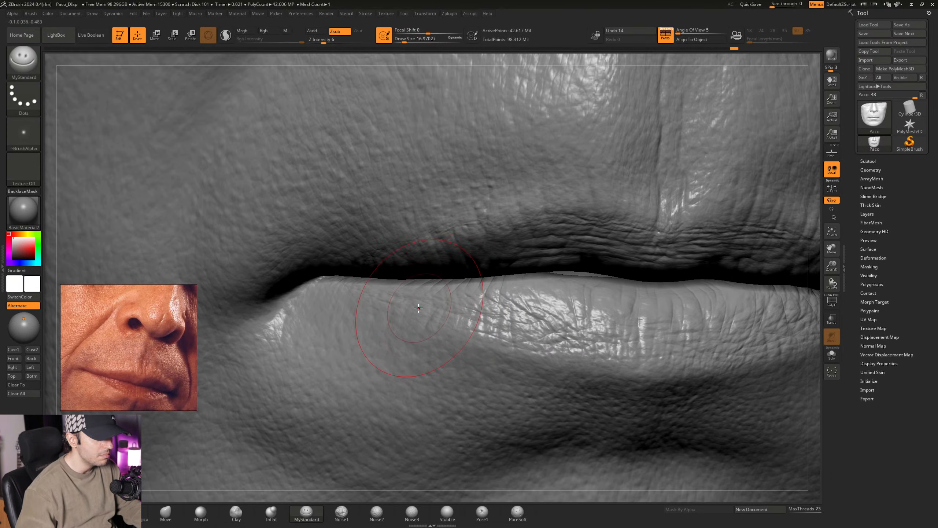
{"action": "mouse_move", "coordinate": [408, 300]}
{"action": "right_mouse_down"}
{"action": "mouse_move", "coordinate": [371, 287]}
{"action": "mouse_move", "coordinate": [413, 289]}
{"action": "mouse_move", "coordinate": [413, 273]}
{"action": "mouse_move", "coordinate": [433, 322]}
{"action": "mouse_move", "coordinate": [444, 316]}
{"action": "right_mouse_up"}
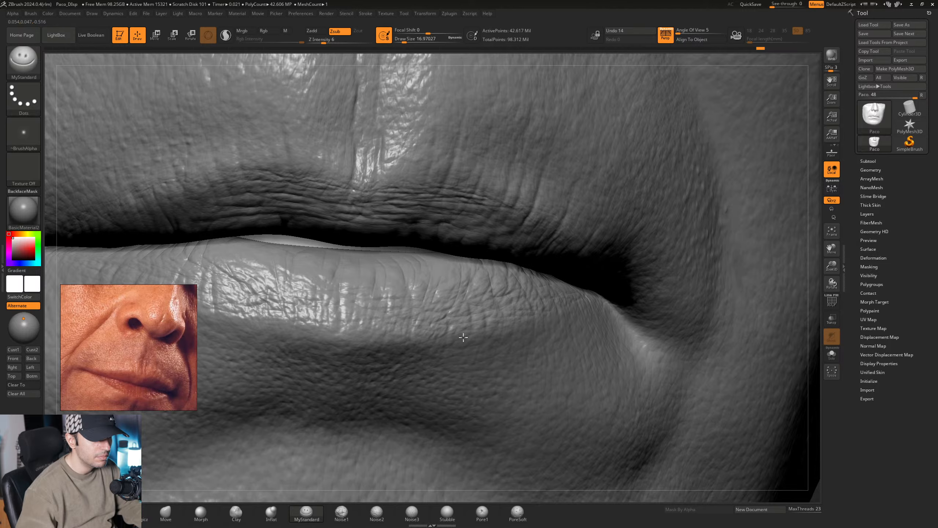
{"action": "right_click_drag", "start_coordinate": [459, 365], "coordinate": [401, 359]}
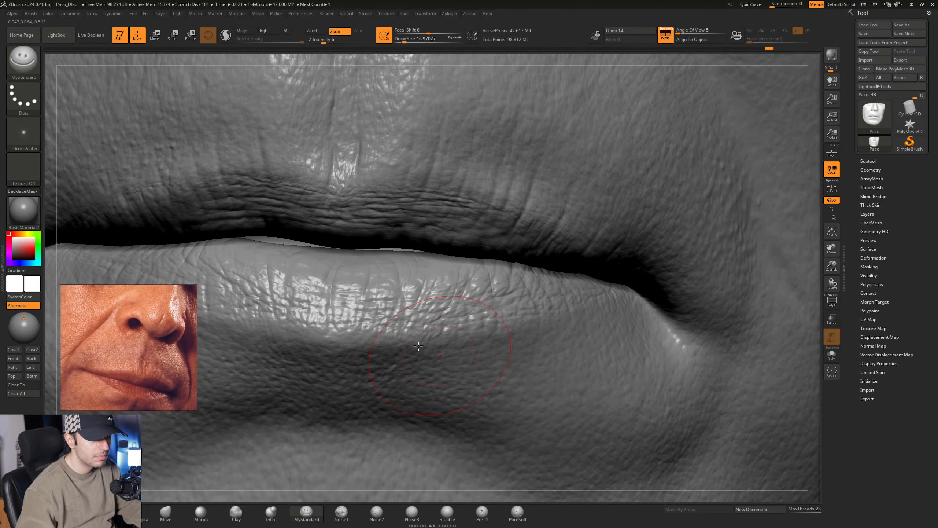
{"action": "mouse_move", "coordinate": [341, 330]}
{"action": "right_mouse_down"}
{"action": "mouse_move", "coordinate": [405, 333]}
{"action": "mouse_move", "coordinate": [434, 350]}
{"action": "right_mouse_up"}
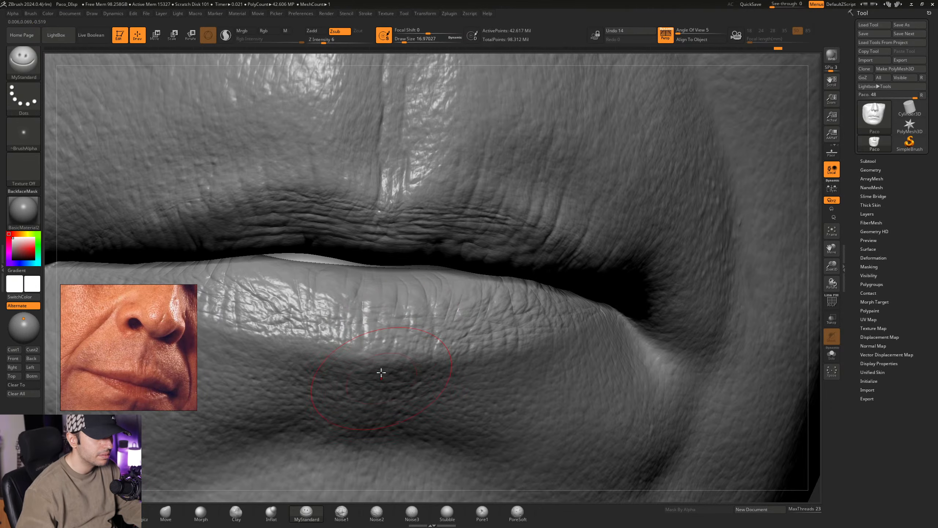
{"action": "mouse_move", "coordinate": [336, 342]}
{"action": "right_mouse_down"}
{"action": "mouse_move", "coordinate": [410, 349]}
{"action": "mouse_move", "coordinate": [361, 348]}
{"action": "right_mouse_up"}
- Refine the lower-lip creases on the character's right with MyStandard at a Draw Size of about 15.6
{"action": "key", "text": "space"}
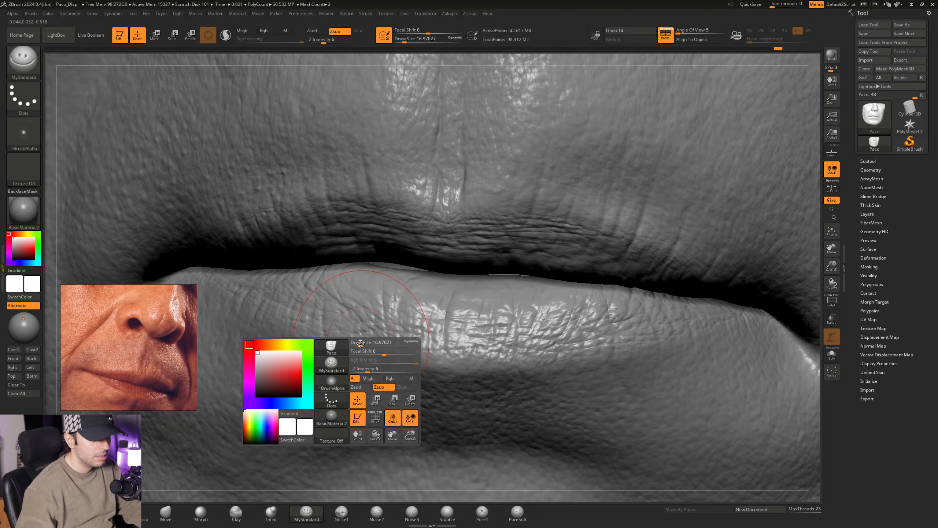
{"action": "left_click_drag", "start_coordinate": [361, 345], "coordinate": [359, 345]}
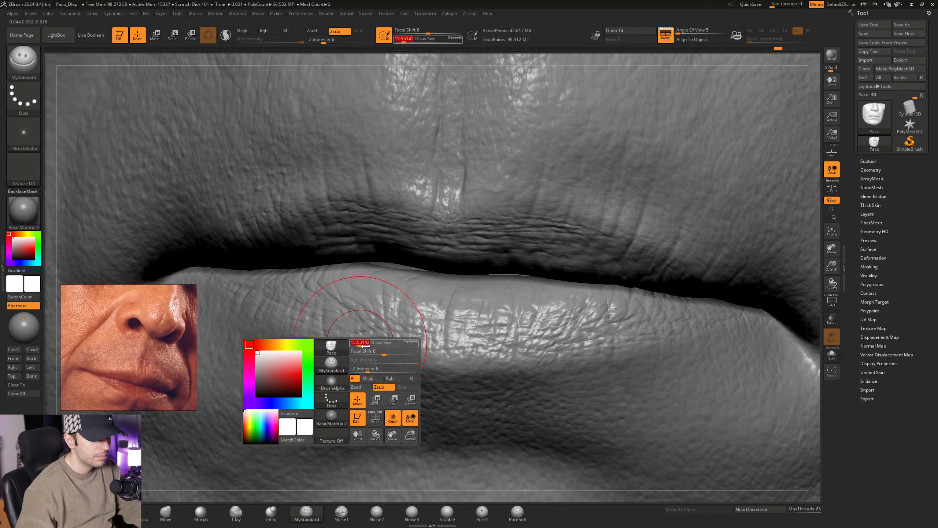
{"action": "right_click_drag", "start_coordinate": [350, 322], "coordinate": [381, 321]}
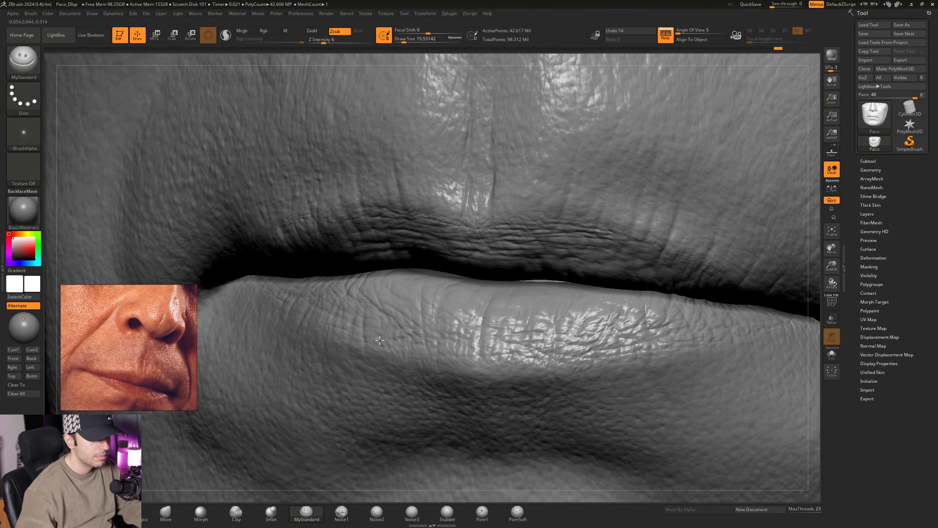
{"action": "mouse_move", "coordinate": [393, 353]}
{"action": "right_mouse_down"}
{"action": "mouse_move", "coordinate": [393, 309]}
{"action": "mouse_move", "coordinate": [416, 313]}
{"action": "right_mouse_up"}
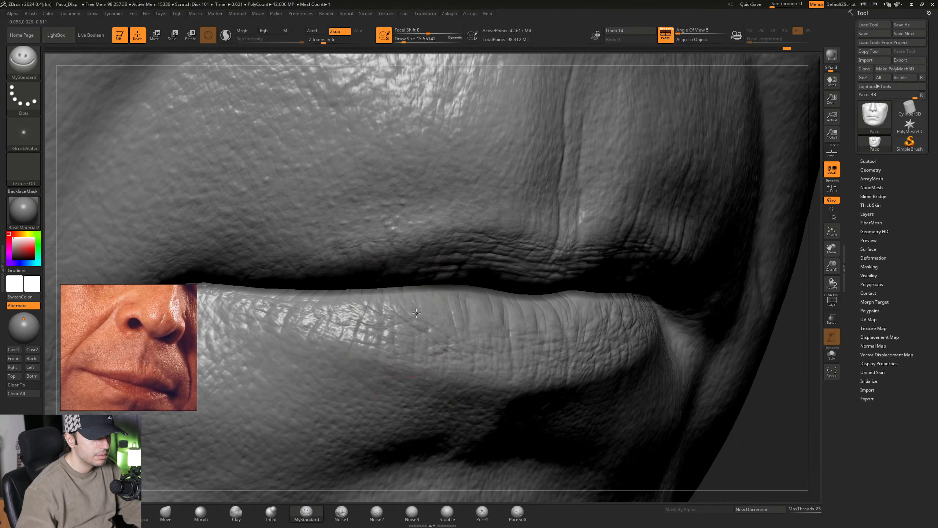
- Carve smaller creases around the middle of the lower lip at a Draw Size of about 14.2
{"action": "mouse_move", "coordinate": [416, 366]}
{"action": "right_mouse_down"}
{"action": "mouse_move", "coordinate": [434, 315]}
{"action": "mouse_move", "coordinate": [400, 340]}
{"action": "mouse_move", "coordinate": [392, 331]}
{"action": "mouse_move", "coordinate": [555, 354]}
{"action": "mouse_move", "coordinate": [455, 322]}
{"action": "mouse_move", "coordinate": [356, 307]}
{"action": "mouse_move", "coordinate": [417, 304]}
{"action": "mouse_move", "coordinate": [424, 312]}
{"action": "right_mouse_up"}
{"action": "key", "text": "space"}
{"action": "left_click_drag", "start_coordinate": [424, 312], "coordinate": [422, 312]}
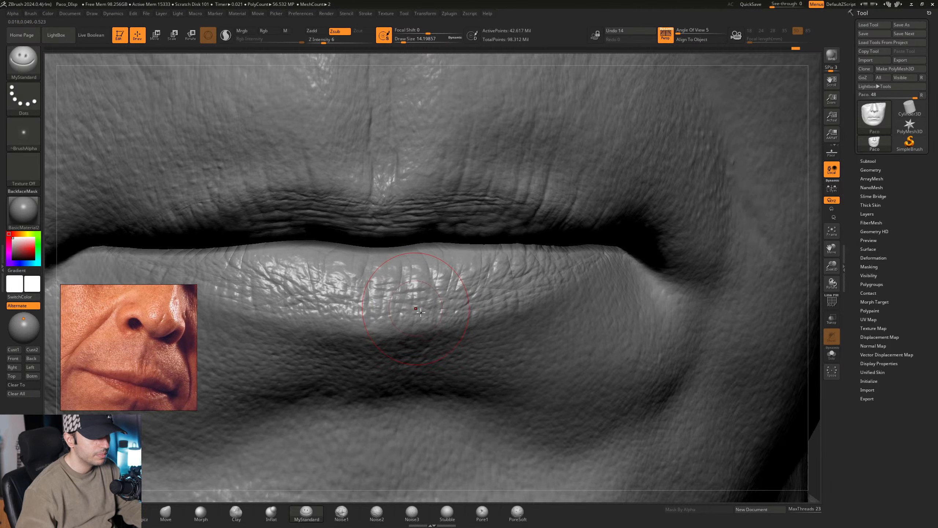
{"action": "mouse_move", "coordinate": [420, 312]}
{"action": "right_mouse_down"}
{"action": "mouse_move", "coordinate": [422, 323]}
{"action": "mouse_move", "coordinate": [399, 335]}
{"action": "mouse_move", "coordinate": [390, 319]}
{"action": "mouse_move", "coordinate": [396, 342]}
{"action": "mouse_move", "coordinate": [392, 327]}
{"action": "right_mouse_up"}
- Add very thin creases to the central lower lip with MyStandard at a Draw Size of about 10.5
{"action": "key", "text": "space"}
{"action": "left_click_drag", "start_coordinate": [393, 328], "coordinate": [390, 327]}
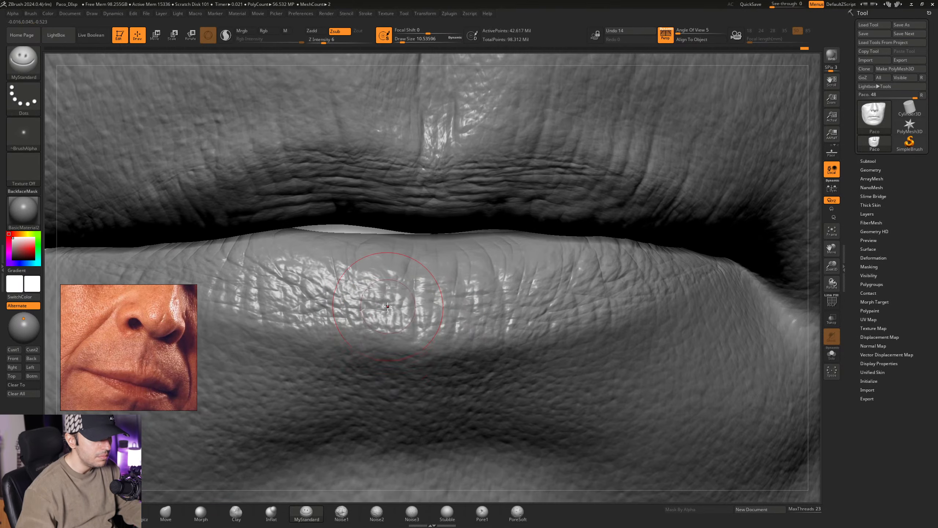
{"action": "right_click_drag", "start_coordinate": [432, 335], "coordinate": [414, 320]}
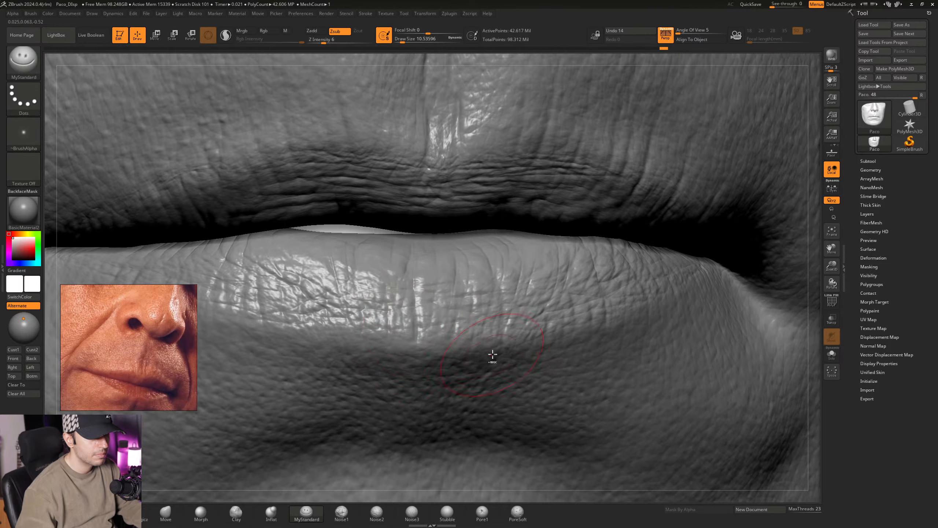
{"action": "right_click_drag", "start_coordinate": [493, 354], "coordinate": [489, 309], "text": "ctrl"}
- Add slightly broader creases from the center of the lower lip toward the character's left at a Draw Size of about 17
{"action": "mouse_move", "coordinate": [489, 308]}
{"action": "right_mouse_down"}
{"action": "mouse_move", "coordinate": [473, 332]}
{"action": "mouse_move", "coordinate": [483, 337]}
{"action": "mouse_move", "coordinate": [493, 325]}
{"action": "mouse_move", "coordinate": [419, 333]}
{"action": "right_mouse_up"}
{"action": "key", "text": "space"}
{"action": "left_click_drag", "start_coordinate": [416, 338], "coordinate": [422, 337]}
{"action": "right_click_drag", "start_coordinate": [419, 328], "coordinate": [417, 310]}
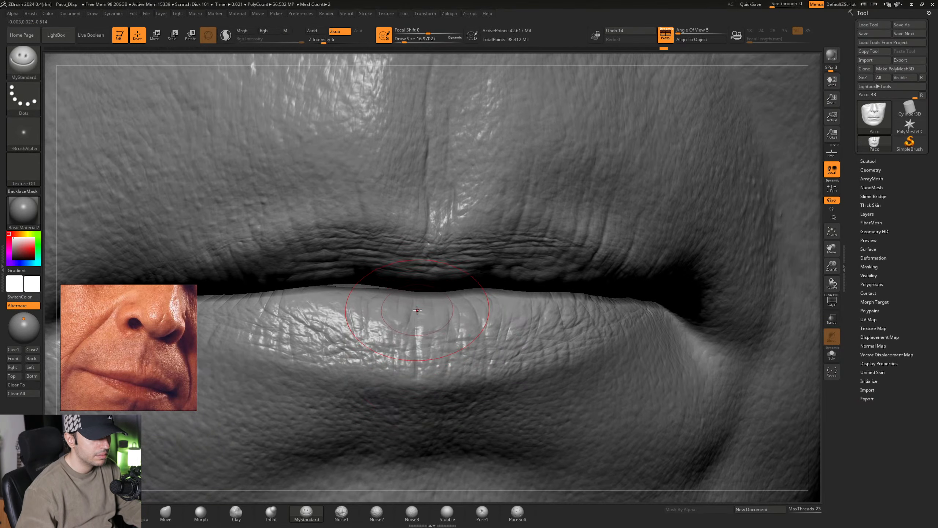
{"action": "mouse_move", "coordinate": [418, 350]}
{"action": "right_mouse_down"}
{"action": "mouse_move", "coordinate": [377, 358]}
{"action": "mouse_move", "coordinate": [401, 343]}
{"action": "mouse_move", "coordinate": [390, 334]}
{"action": "mouse_move", "coordinate": [397, 301]}
{"action": "mouse_move", "coordinate": [421, 323]}
{"action": "mouse_move", "coordinate": [446, 324]}
{"action": "right_mouse_up"}
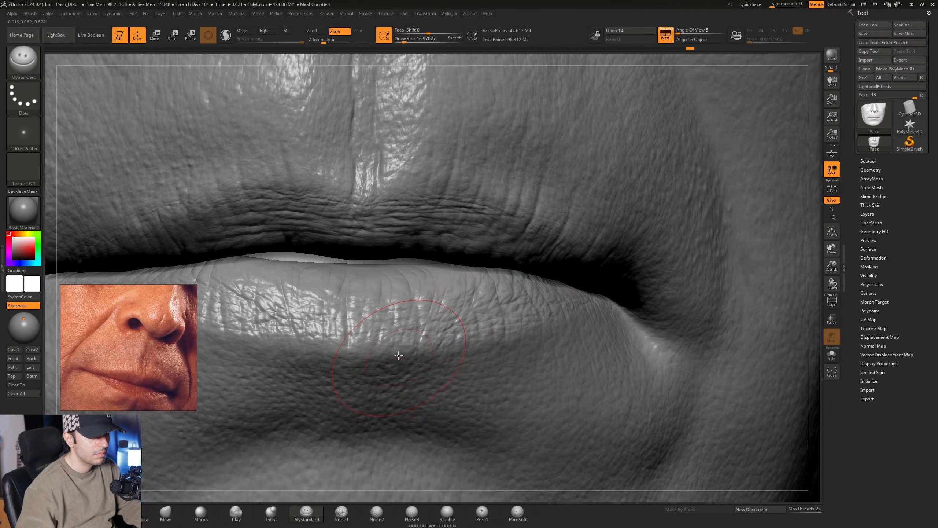
- Break up the lower border of the bottom lip and both its sides with additional fine creases
{"action": "right_click_drag", "start_coordinate": [399, 355], "coordinate": [384, 337]}
{"action": "right_click_drag", "start_coordinate": [426, 368], "coordinate": [500, 326]}
{"action": "right_click_drag", "start_coordinate": [436, 341], "coordinate": [374, 333]}
{"action": "right_click_drag", "start_coordinate": [361, 377], "coordinate": [345, 325]}
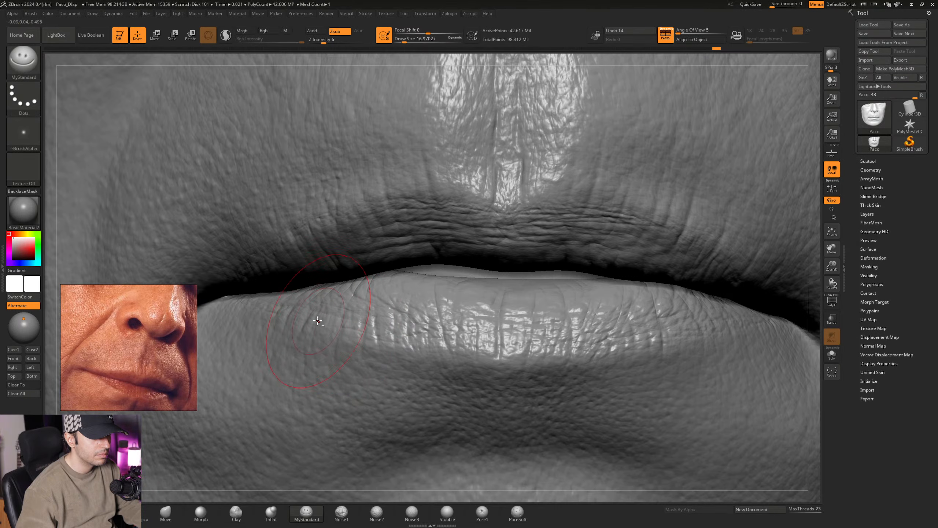
{"action": "right_click_drag", "start_coordinate": [316, 336], "coordinate": [360, 312]}
{"action": "mouse_move", "coordinate": [683, 340]}
{"action": "right_mouse_down", "text": "alt"}
{"action": "mouse_move", "coordinate": [520, 329]}
{"action": "mouse_move", "coordinate": [380, 258]}
{"action": "mouse_move", "coordinate": [509, 324]}
{"action": "mouse_move", "coordinate": [553, 330]}
{"action": "mouse_move", "coordinate": [516, 324]}
{"action": "mouse_move", "coordinate": [587, 364]}
{"action": "right_mouse_up", "text": "alt"}
{"action": "mouse_move", "coordinate": [528, 292]}
{"action": "right_mouse_down"}
{"action": "mouse_move", "coordinate": [512, 282]}
{"action": "mouse_move", "coordinate": [545, 292]}
{"action": "right_mouse_up"}
- Sculpt creases down the philtrum between the nose and upper lip with MyStandard at a Draw Size of 28.75
{"action": "key", "text": "space"}
{"action": "left_click_drag", "start_coordinate": [503, 280], "coordinate": [506, 283]}
{"action": "mouse_move", "coordinate": [512, 261]}
{"action": "right_mouse_down", "text": "alt"}
{"action": "mouse_move", "coordinate": [494, 321]}
{"action": "mouse_move", "coordinate": [483, 332]}
{"action": "mouse_move", "coordinate": [470, 321]}
{"action": "mouse_move", "coordinate": [468, 335]}
{"action": "right_mouse_up", "text": "alt"}
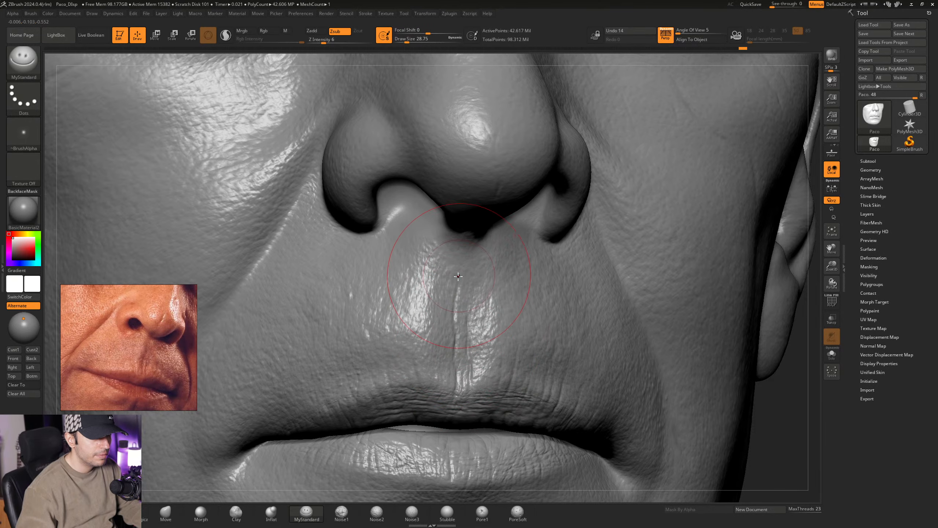
{"action": "mouse_move", "coordinate": [454, 317]}
{"action": "right_mouse_down"}
{"action": "mouse_move", "coordinate": [438, 316]}
{"action": "mouse_move", "coordinate": [452, 319]}
{"action": "mouse_move", "coordinate": [456, 342]}
{"action": "right_mouse_up"}
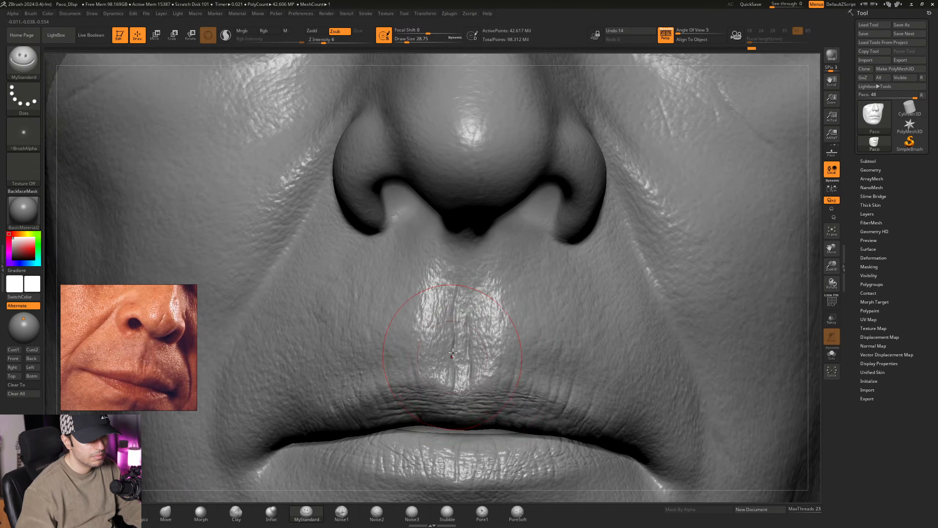
{"action": "mouse_move", "coordinate": [483, 378]}
{"action": "right_mouse_down"}
{"action": "mouse_move", "coordinate": [392, 334]}
{"action": "mouse_move", "coordinate": [418, 356]}
{"action": "mouse_move", "coordinate": [406, 343]}
{"action": "mouse_move", "coordinate": [416, 347]}
{"action": "mouse_move", "coordinate": [425, 332]}
{"action": "mouse_move", "coordinate": [432, 316]}
{"action": "mouse_move", "coordinate": [423, 311]}
{"action": "right_mouse_up"}
- Switch to the Standard brush and reduce its Draw Size to about 32.7 over the upper lip
{"action": "left_click", "coordinate": [306, 513]}
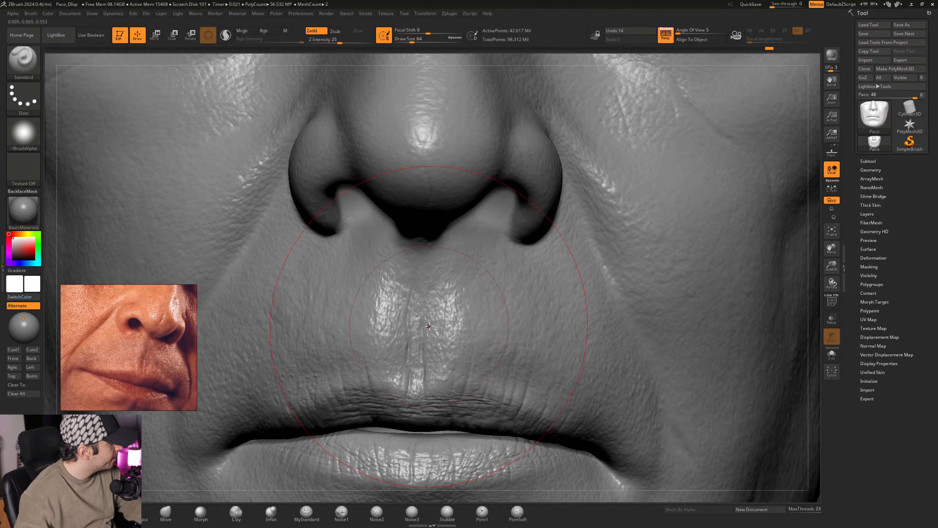
{"action": "right_click_drag", "start_coordinate": [466, 335], "coordinate": [436, 310], "text": "ctrl"}
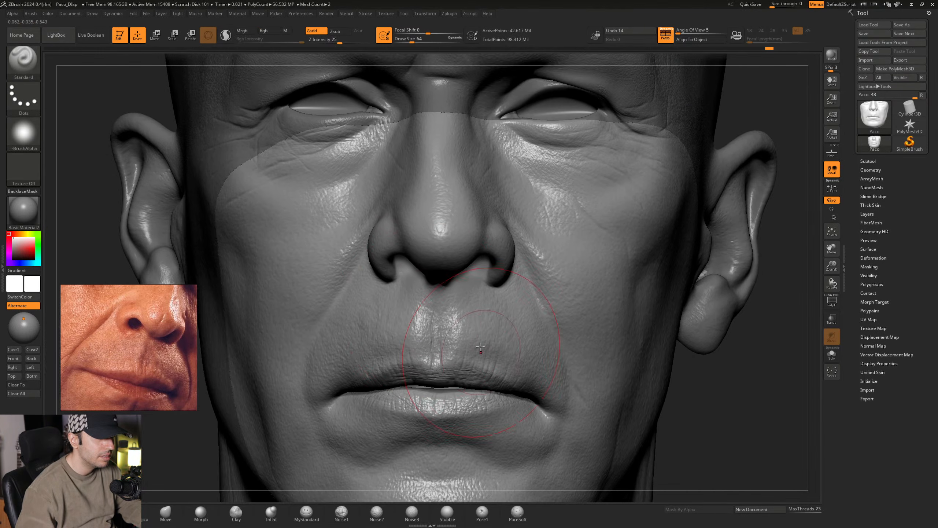
{"action": "right_click_drag", "start_coordinate": [464, 355], "coordinate": [403, 295], "text": "alt"}
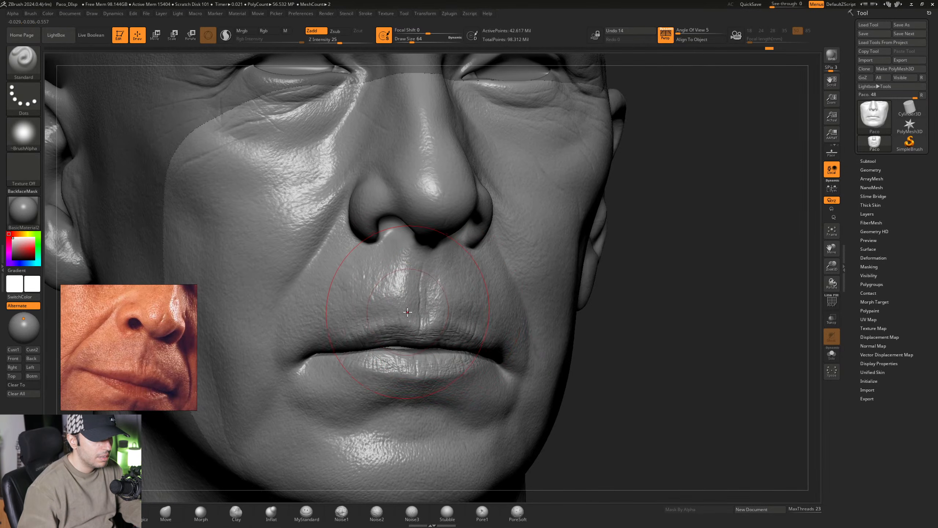
{"action": "key", "text": "ctrl"}
{"action": "mouse_move", "coordinate": [398, 306]}
{"action": "right_mouse_down", "text": "ctrl"}
{"action": "mouse_move", "coordinate": [440, 325]}
{"action": "mouse_move", "coordinate": [409, 315]}
{"action": "right_mouse_up", "text": "ctrl"}
{"action": "key", "text": "space"}
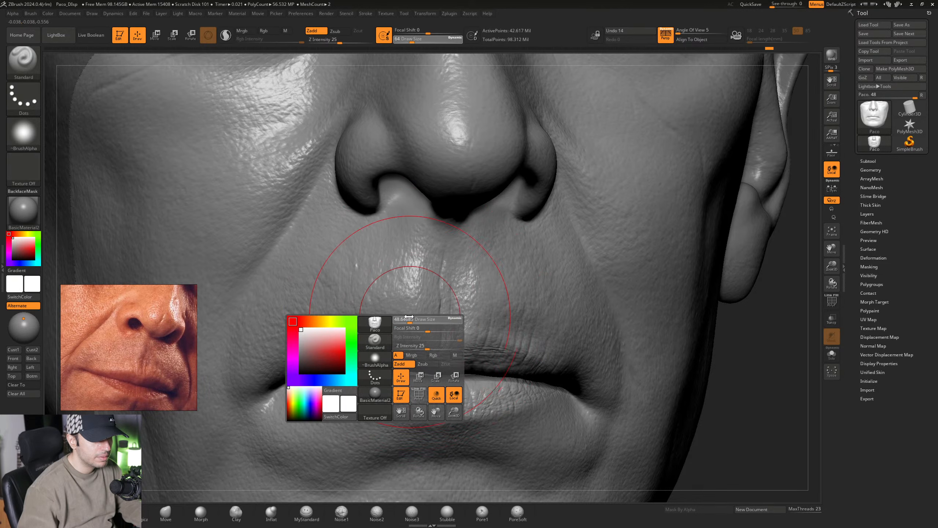
{"action": "left_click", "coordinate": [409, 316]}
{"action": "right_click_drag", "start_coordinate": [497, 311], "coordinate": [477, 310], "text": "alt"}
{"action": "key", "text": "ctrl"}
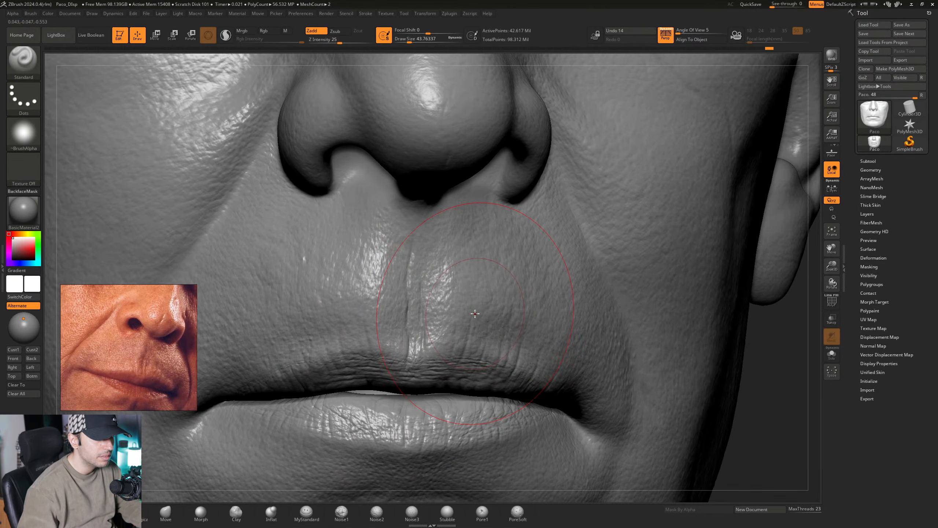
{"action": "key", "text": "space"}
{"action": "left_click_drag", "start_coordinate": [474, 315], "coordinate": [471, 316]}
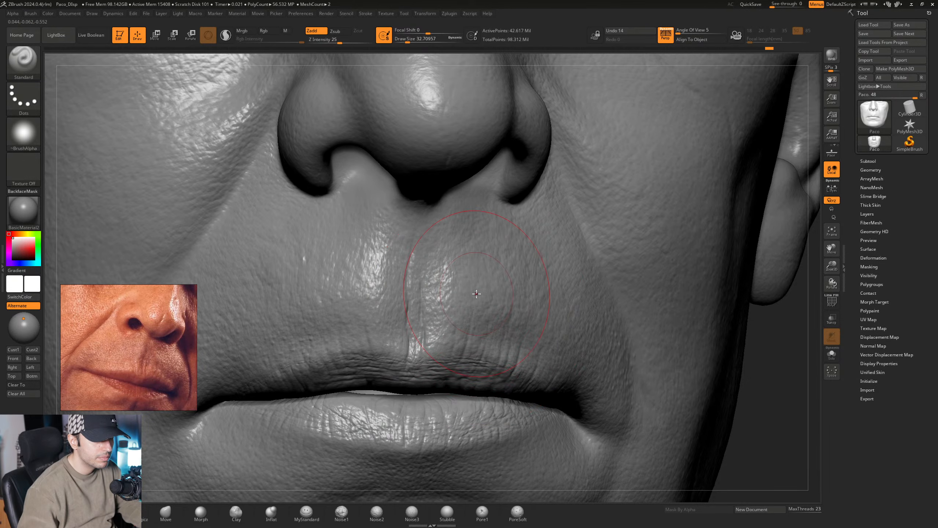
{"action": "key", "text": "ctrl"}
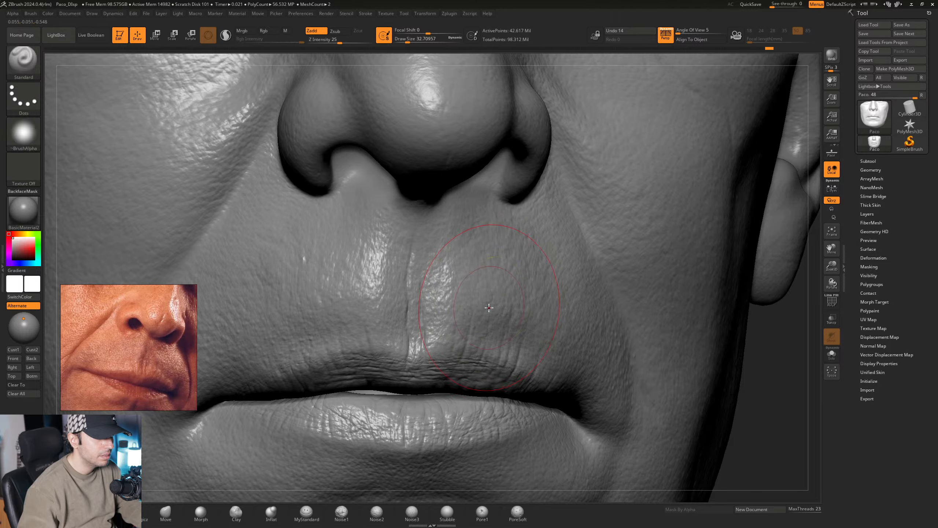
{"action": "key", "text": "ctrl"}
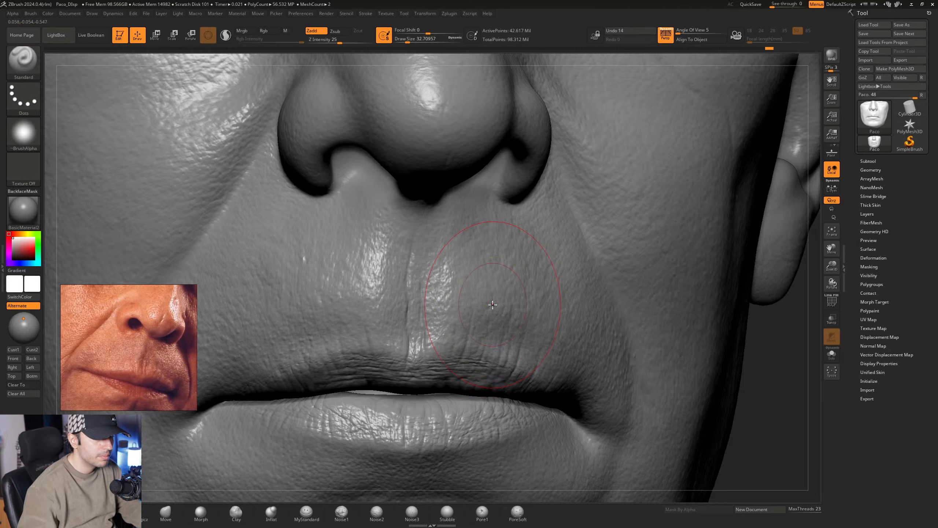
{"action": "key", "text": "ctrl"}
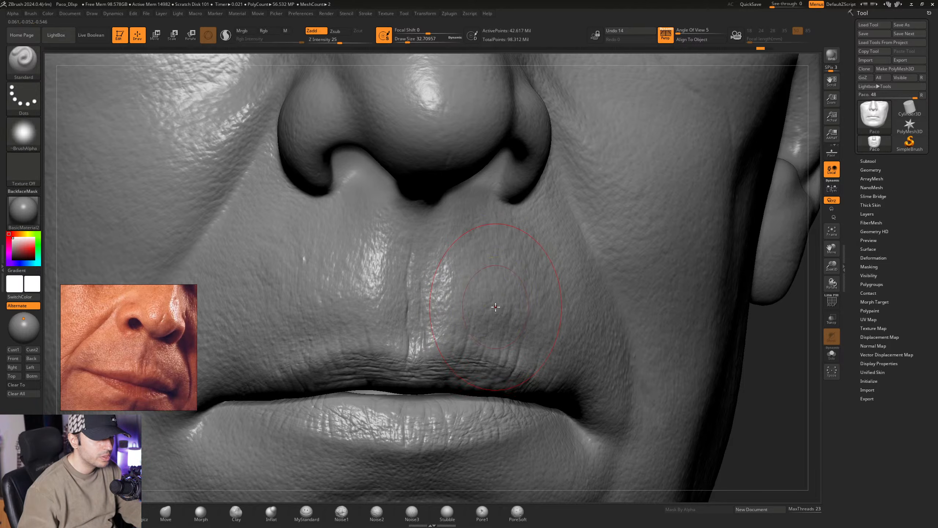
{"action": "key", "text": "ctrl"}
{"action": "key", "text": "ctrl+shift"}
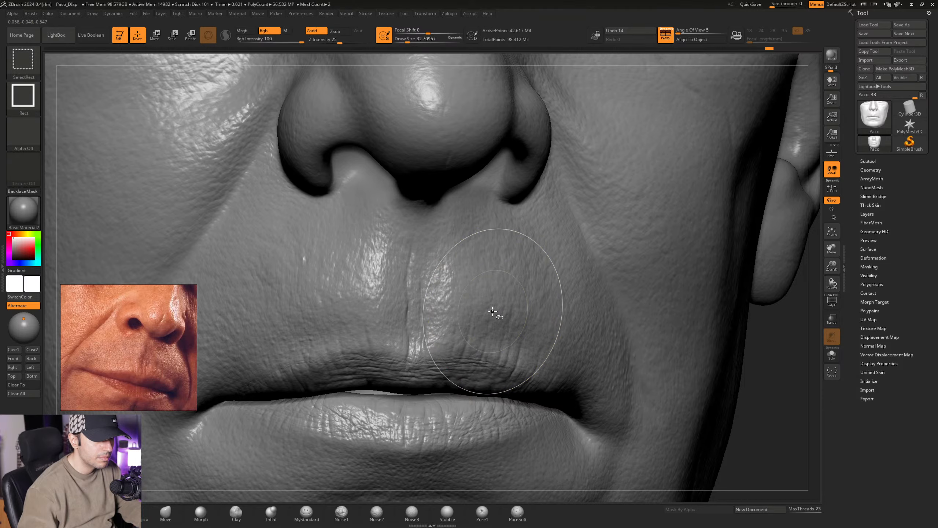
{"action": "right_click_drag", "start_coordinate": [494, 312], "coordinate": [496, 309]}
{"action": "key", "text": "ctrl"}
{"action": "key", "text": "ctrl+shift"}
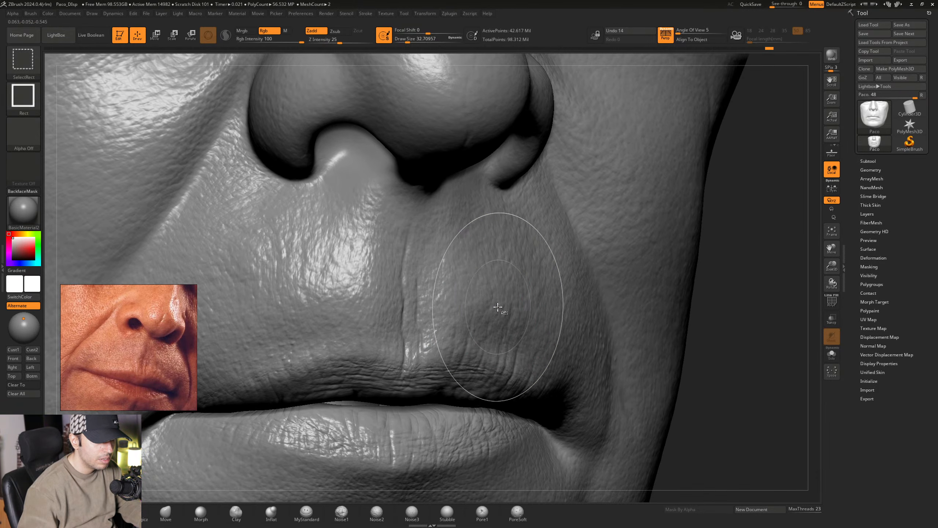
{"action": "key", "text": "ctrl"}
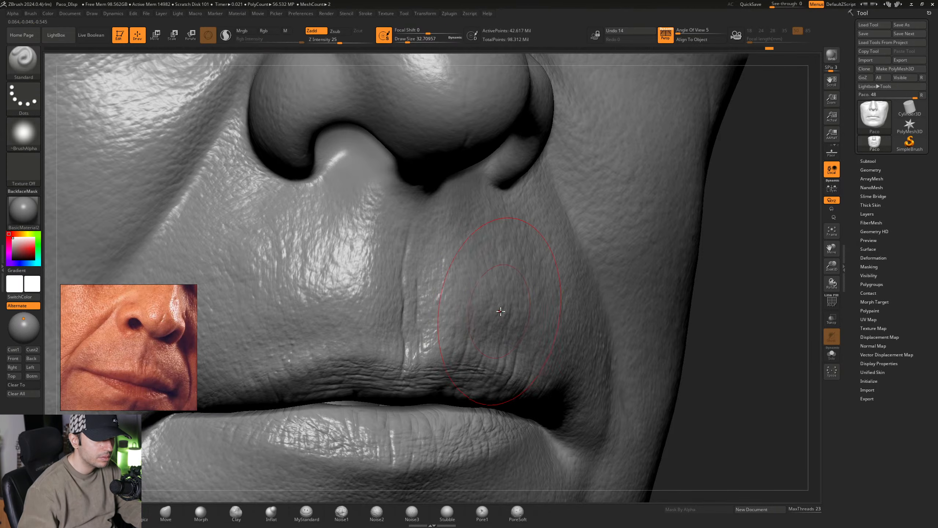
- Try the Inflat brush on the philtrum creases at a Draw Size of about 8.42
{"action": "mouse_move", "coordinate": [510, 314]}
{"action": "right_mouse_down", "text": "ctrl"}
{"action": "mouse_move", "coordinate": [515, 301]}
{"action": "mouse_move", "coordinate": [486, 303]}
{"action": "mouse_move", "coordinate": [474, 327]}
{"action": "right_mouse_up", "text": "ctrl"}
{"action": "key", "text": "space"}
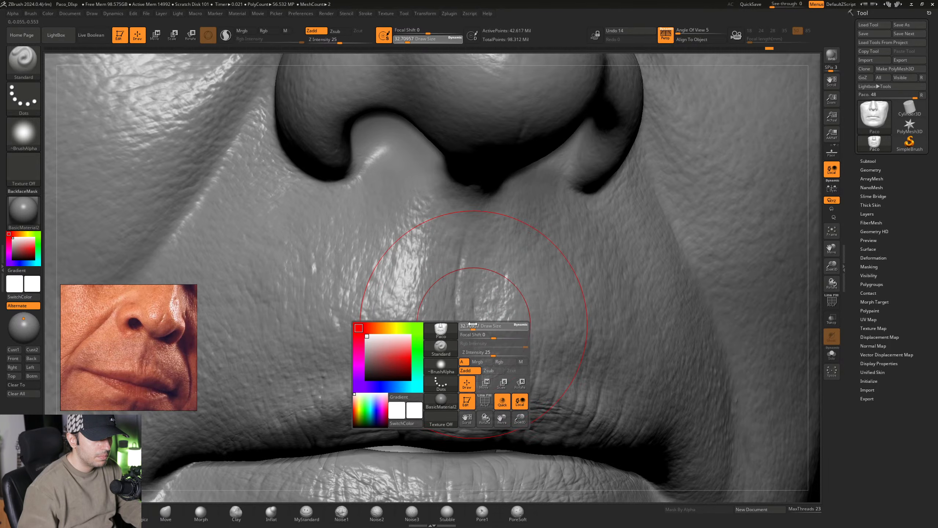
{"action": "left_click_drag", "start_coordinate": [474, 326], "coordinate": [468, 325]}
{"action": "right_click_drag", "start_coordinate": [476, 323], "coordinate": [425, 325]}
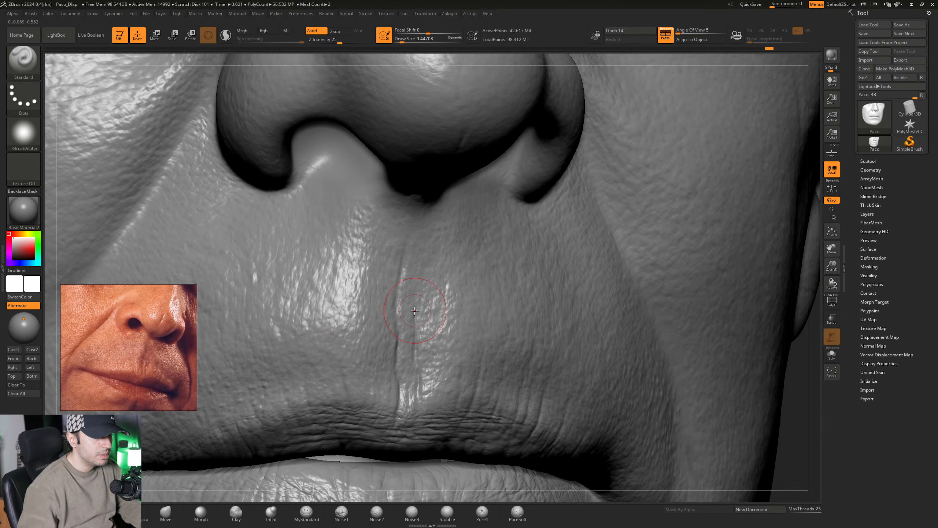
{"action": "left_click", "coordinate": [272, 512]}
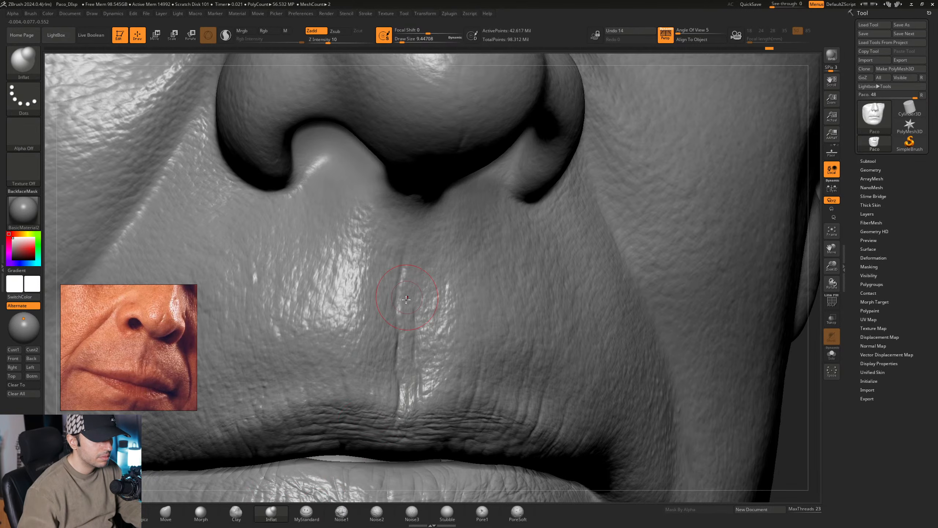
{"action": "key", "text": "space"}
{"action": "left_click_drag", "start_coordinate": [410, 308], "coordinate": [408, 309]}
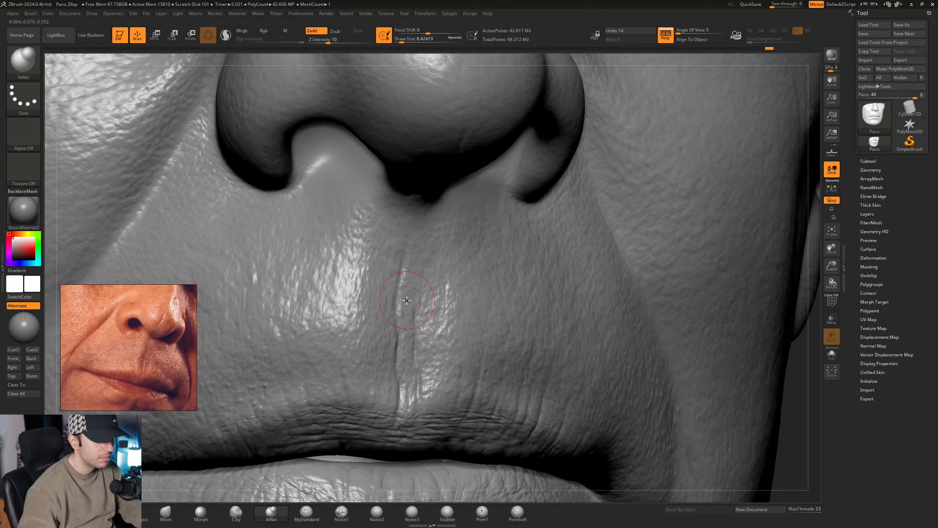
{"action": "key", "text": "ctrl"}
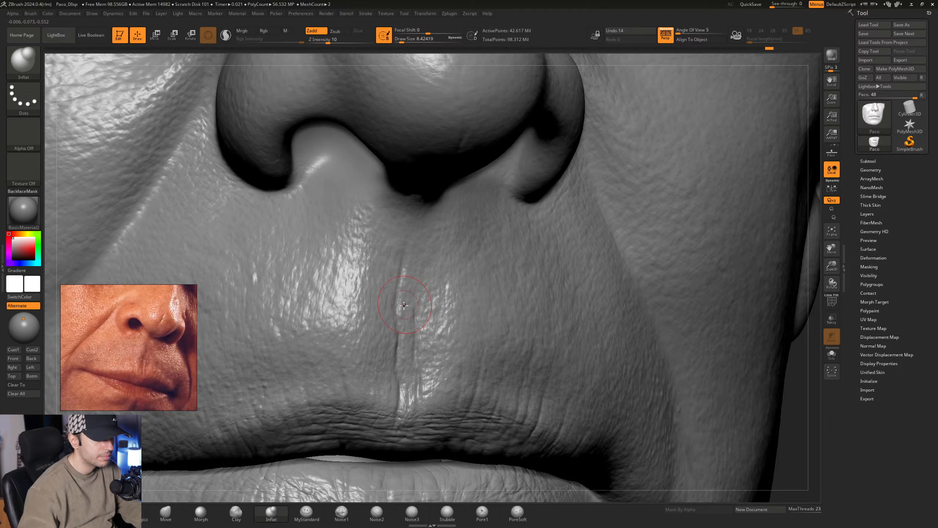
- Build up a thin raised ridge along the philtrum crease with the Standard brush at a Draw Size of about 6.58
{"action": "key", "text": "b"}
{"action": "key", "text": "s"}
{"action": "key", "text": "t"}
{"action": "key", "text": "space"}
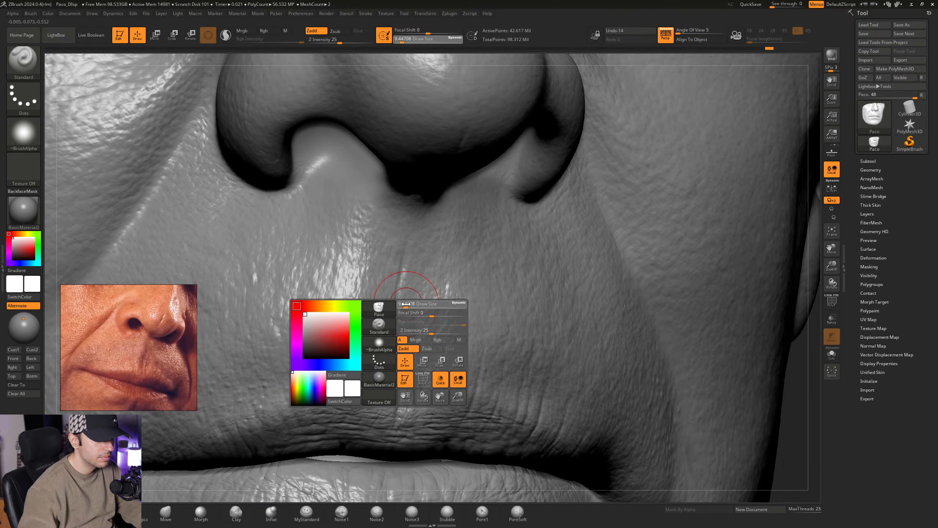
{"action": "left_click_drag", "start_coordinate": [405, 303], "coordinate": [403, 303]}
{"action": "right_click_drag", "start_coordinate": [393, 288], "coordinate": [403, 284]}
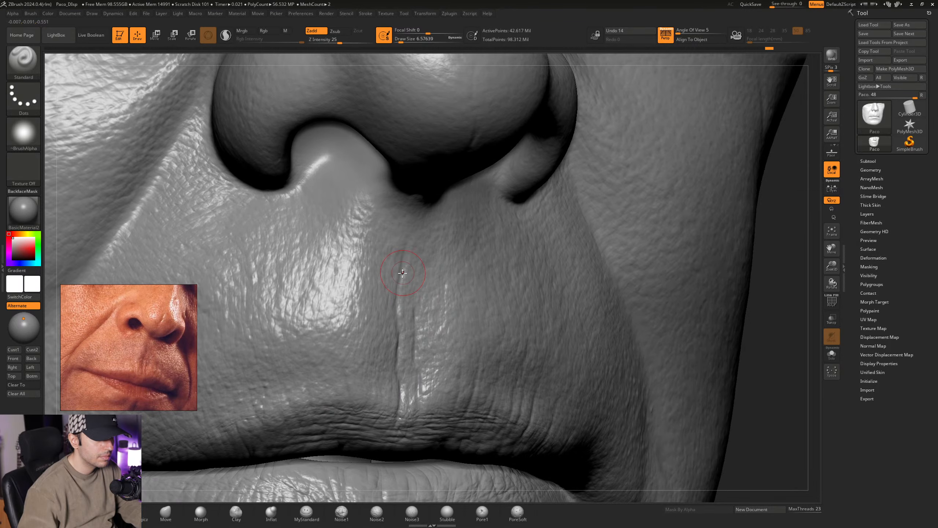
{"action": "left_click_drag", "start_coordinate": [405, 254], "coordinate": [399, 364]}
{"action": "right_click_drag", "start_coordinate": [406, 317], "coordinate": [390, 308], "text": "alt"}
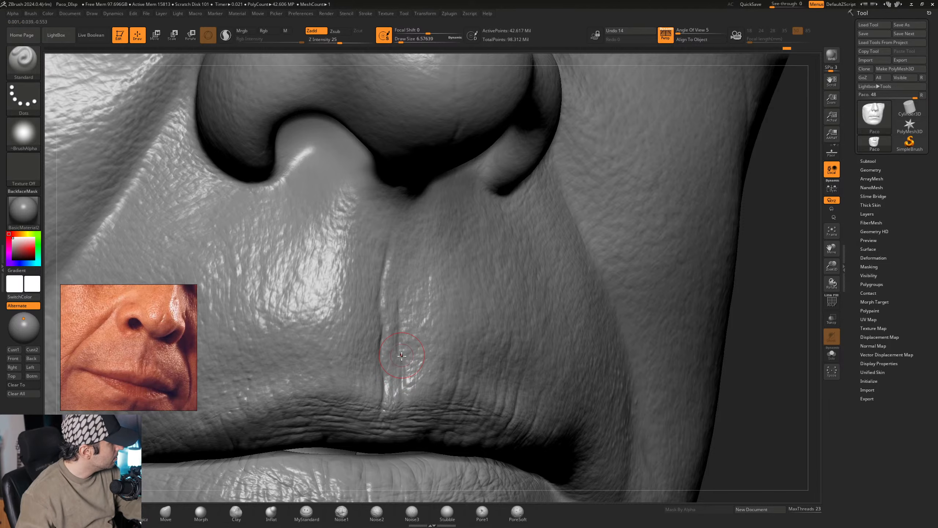
- Extend and refine the raised ridges beside the philtrum creases from several angles with the same small Standard brush
{"action": "right_click_drag", "start_coordinate": [407, 352], "coordinate": [386, 347]}
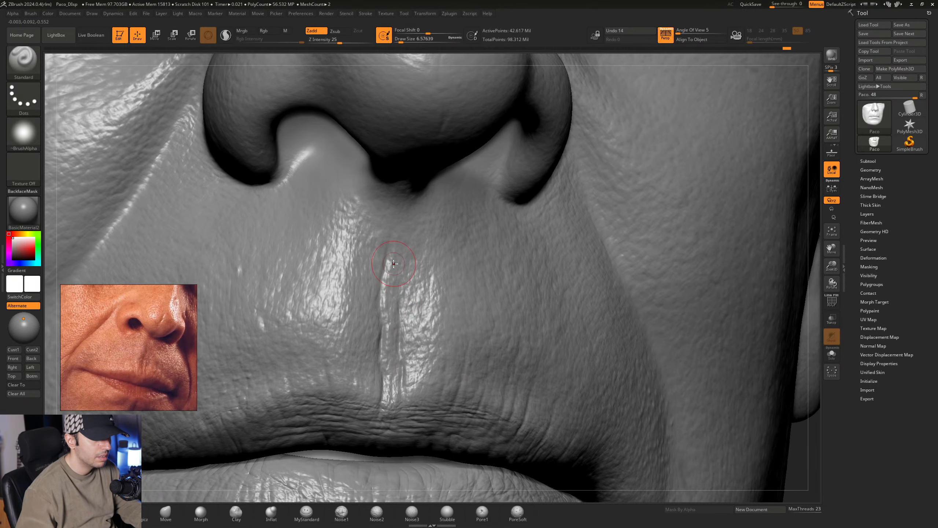
{"action": "mouse_move", "coordinate": [384, 302]}
{"action": "right_mouse_down"}
{"action": "mouse_move", "coordinate": [401, 299]}
{"action": "mouse_move", "coordinate": [395, 282]}
{"action": "right_mouse_up"}
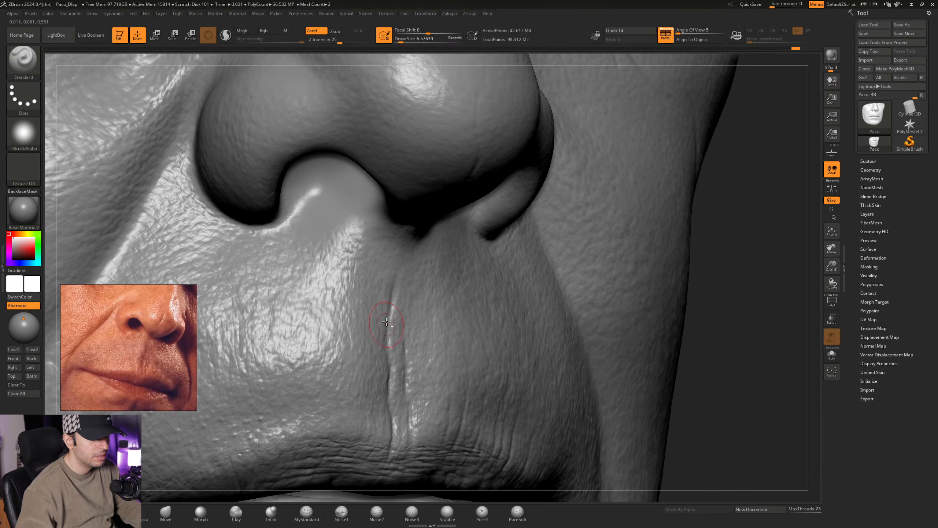
{"action": "right_click_drag", "start_coordinate": [393, 339], "coordinate": [432, 332]}
{"action": "right_click_drag", "start_coordinate": [519, 412], "coordinate": [521, 460], "text": "ctrl"}
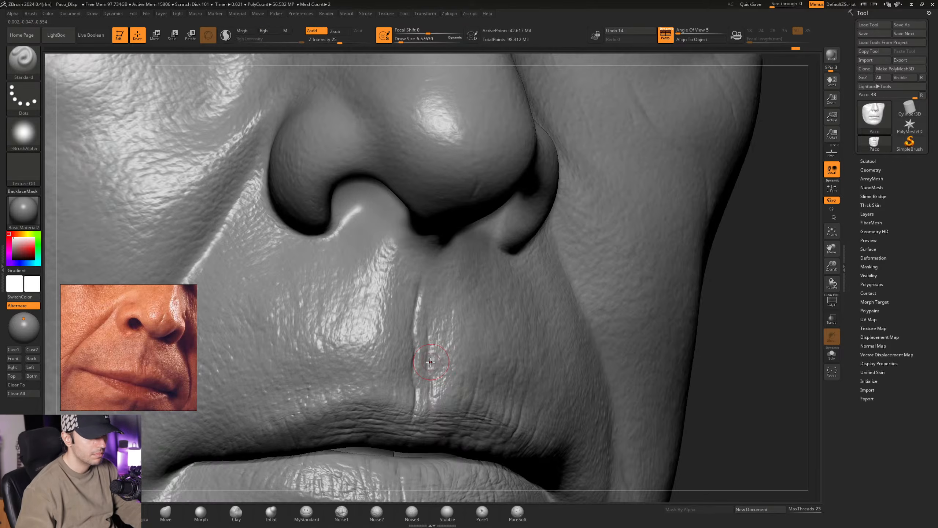
- Add slightly broader volume around the philtrum creases with the Standard brush at a Draw Size of about 11.69
{"action": "mouse_move", "coordinate": [434, 360]}
{"action": "right_mouse_down"}
{"action": "mouse_move", "coordinate": [428, 354]}
{"action": "mouse_move", "coordinate": [445, 333]}
{"action": "right_mouse_up"}
{"action": "key", "text": "space"}
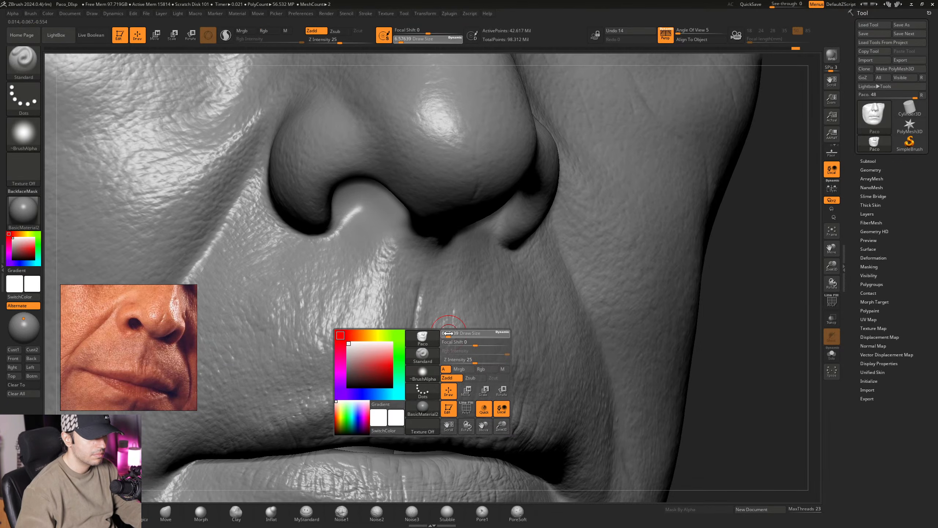
{"action": "left_click_drag", "start_coordinate": [447, 336], "coordinate": [450, 336]}
{"action": "mouse_move", "coordinate": [450, 336]}
{"action": "right_mouse_down"}
{"action": "mouse_move", "coordinate": [451, 377]}
{"action": "mouse_move", "coordinate": [417, 325]}
{"action": "right_mouse_up"}
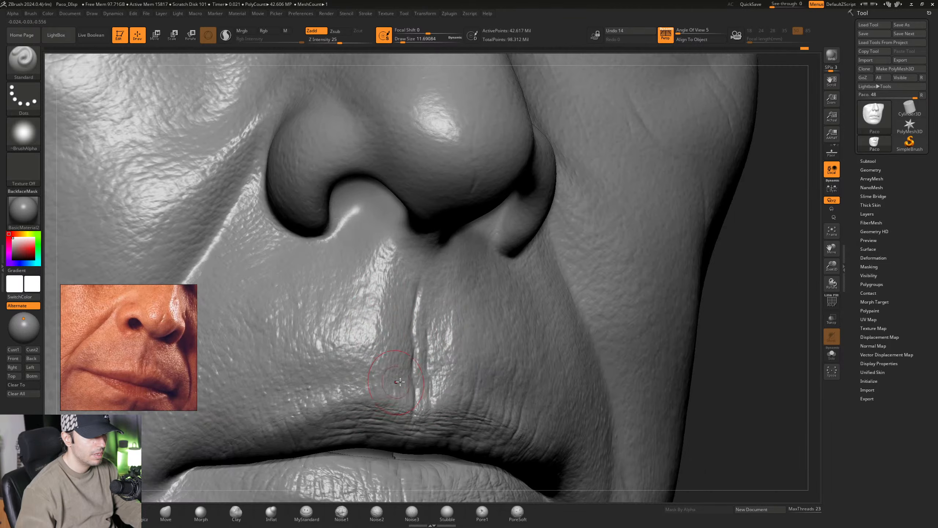
{"action": "right_click_drag", "start_coordinate": [400, 382], "coordinate": [369, 295], "text": "ctrl"}
- Soften the upper part of the philtrum creases with the Morph brush at a Draw Size of about 9.45
{"action": "right_click_drag", "start_coordinate": [377, 406], "coordinate": [240, 489]}
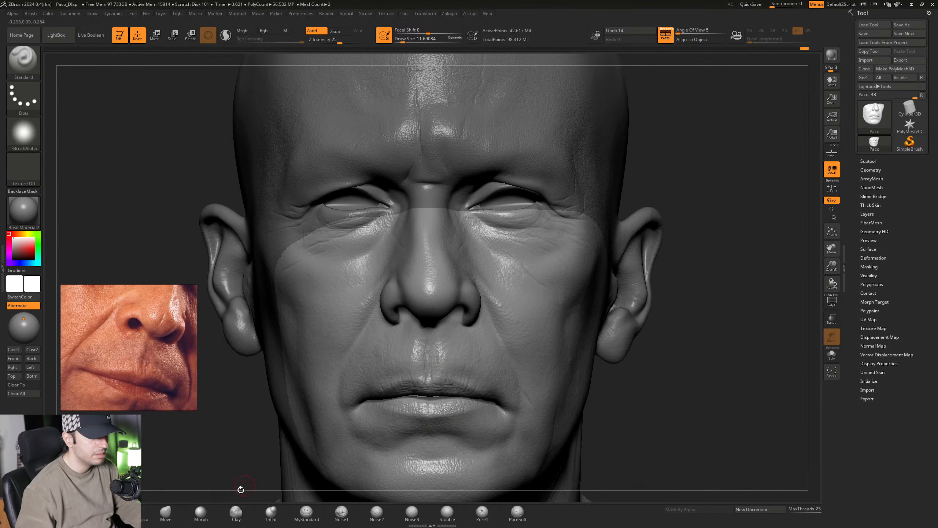
{"action": "left_click", "coordinate": [200, 513]}
{"action": "right_click_drag", "start_coordinate": [429, 358], "coordinate": [421, 440], "text": "ctrl"}
{"action": "right_click_drag", "start_coordinate": [421, 439], "coordinate": [437, 329]}
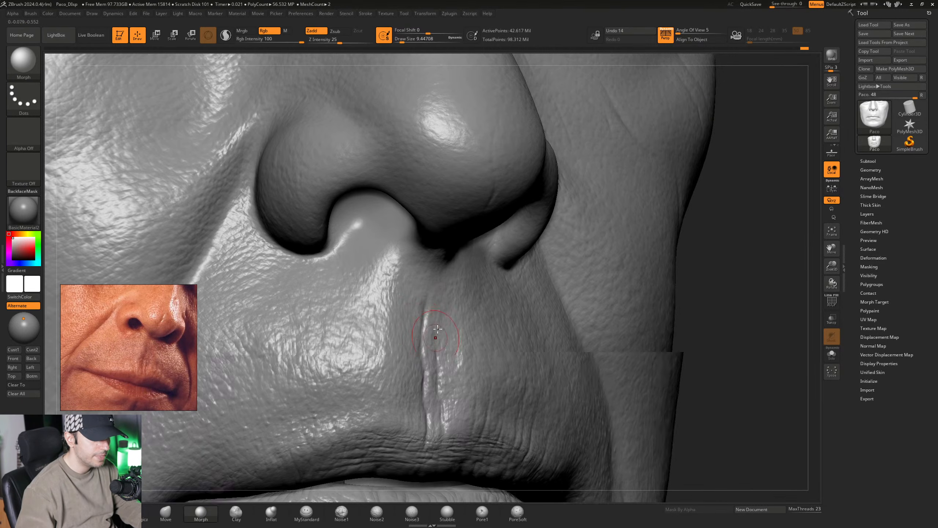
{"action": "left_click_drag", "start_coordinate": [423, 314], "coordinate": [425, 337]}
{"action": "right_click_drag", "start_coordinate": [444, 320], "coordinate": [410, 292]}
{"action": "left_click_drag", "start_coordinate": [424, 318], "coordinate": [450, 340]}
{"action": "right_click_drag", "start_coordinate": [452, 339], "coordinate": [475, 356]}
- Fade the sculpted detail across the philtrum with the Morph brush at a Draw Size of about 18.46
{"action": "key", "text": "space"}
{"action": "left_click_drag", "start_coordinate": [460, 336], "coordinate": [463, 337]}
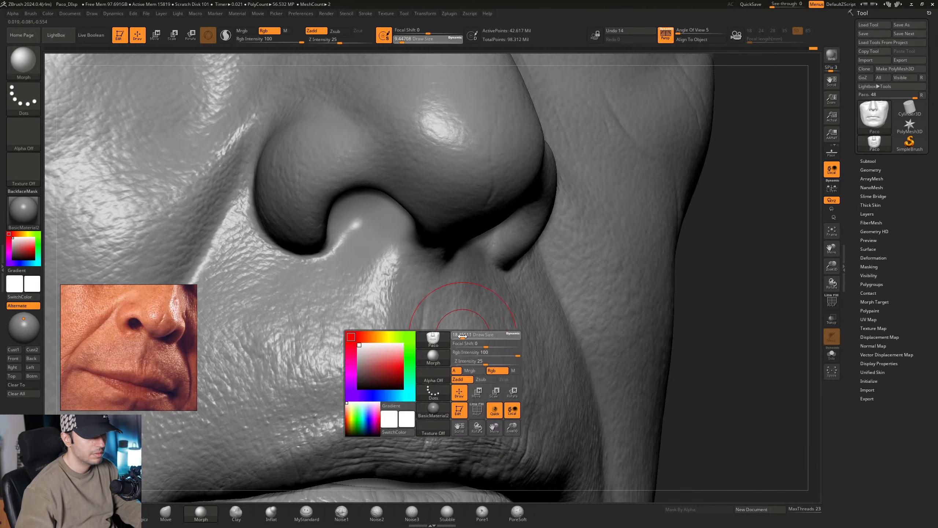
{"action": "right_click_drag", "start_coordinate": [474, 329], "coordinate": [461, 321]}
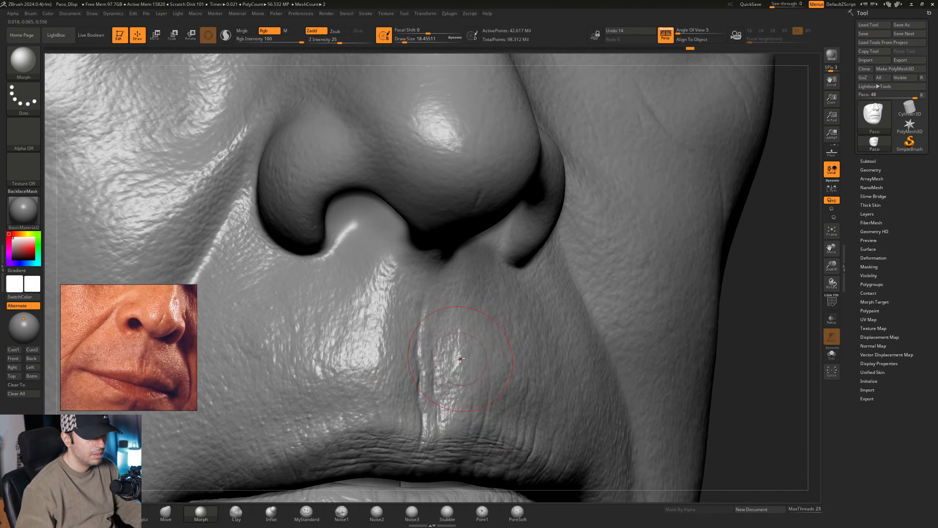
{"action": "right_click_drag", "start_coordinate": [460, 358], "coordinate": [440, 343]}
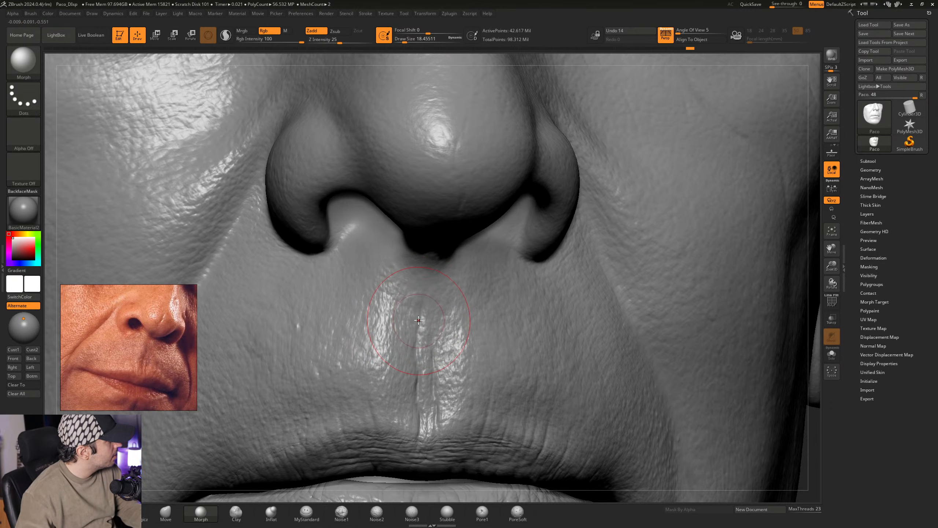
{"action": "mouse_move", "coordinate": [419, 319]}
{"action": "right_mouse_down"}
{"action": "mouse_move", "coordinate": [419, 310]}
{"action": "mouse_move", "coordinate": [438, 318]}
{"action": "mouse_move", "coordinate": [423, 326]}
{"action": "mouse_move", "coordinate": [405, 307]}
{"action": "mouse_move", "coordinate": [421, 317]}
{"action": "mouse_move", "coordinate": [434, 305]}
{"action": "mouse_move", "coordinate": [413, 328]}
{"action": "mouse_move", "coordinate": [436, 319]}
{"action": "mouse_move", "coordinate": [417, 312]}
{"action": "right_mouse_up"}
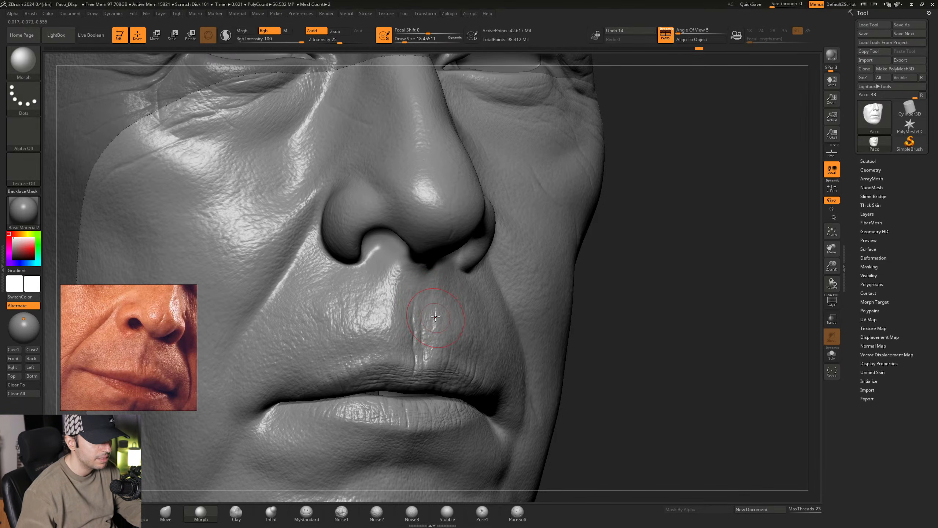
- Return to the Standard brush and set its Draw Size to about 8.42 and Z Intensity to 17
{"action": "mouse_move", "coordinate": [434, 317]}
{"action": "right_mouse_down", "text": "ctrl"}
{"action": "mouse_move", "coordinate": [412, 296]}
{"action": "mouse_move", "coordinate": [408, 333]}
{"action": "right_mouse_up", "text": "ctrl"}
{"action": "key", "text": "space"}
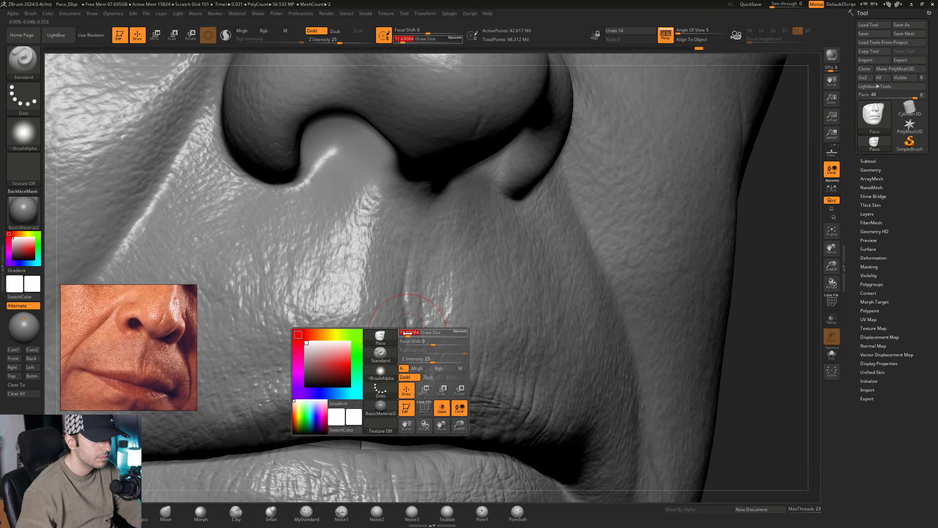
{"action": "left_click_drag", "start_coordinate": [408, 333], "coordinate": [408, 332]}
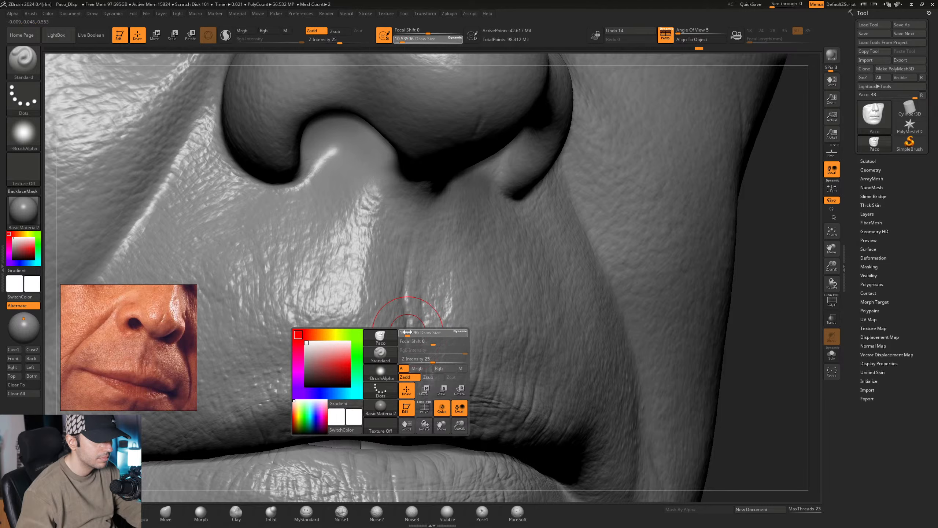
{"action": "right_click_drag", "start_coordinate": [393, 106], "coordinate": [374, 104]}
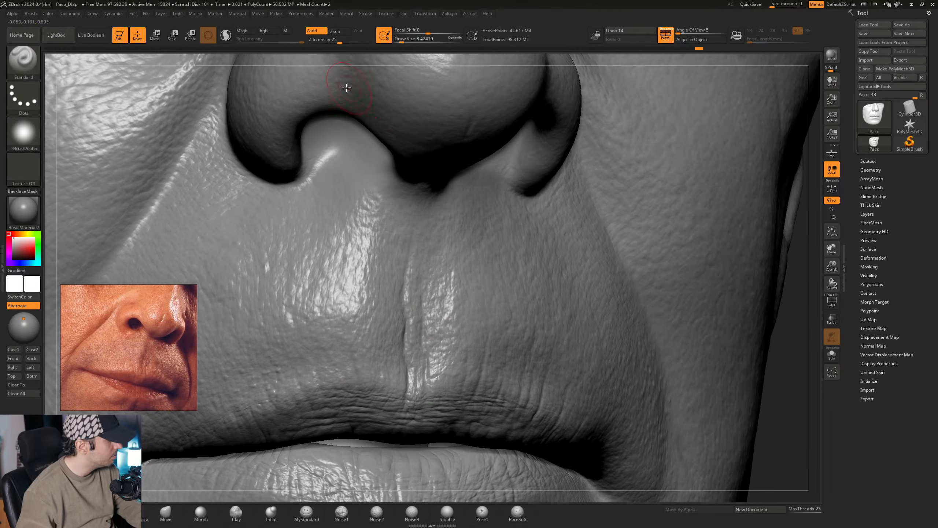
{"action": "left_click", "coordinate": [335, 40]}
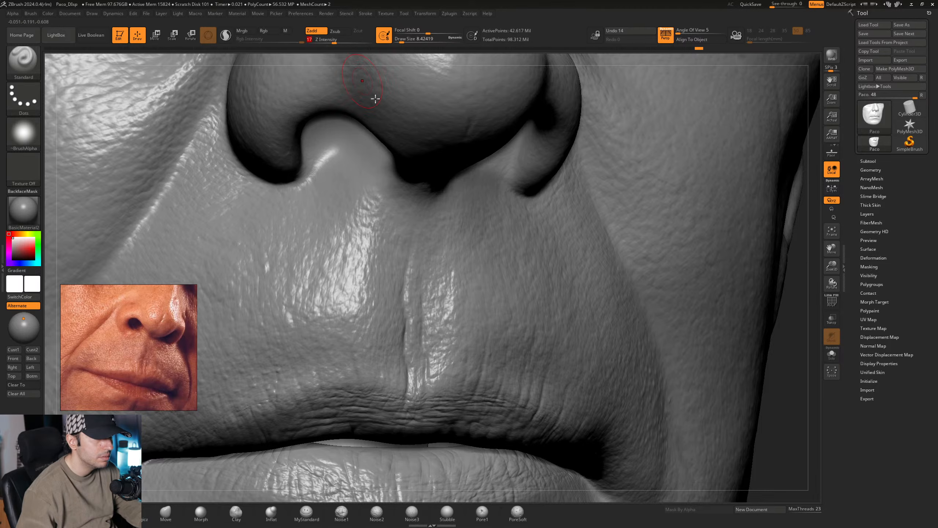
- Build up volume along the philtrum creases with the Standard brush at Draw Sizes of about 11.69 and 15.55
{"action": "mouse_move", "coordinate": [462, 248]}
{"action": "right_mouse_down", "text": "alt"}
{"action": "mouse_move", "coordinate": [446, 184]}
{"action": "mouse_move", "coordinate": [384, 175]}
{"action": "mouse_move", "coordinate": [386, 200]}
{"action": "right_mouse_up", "text": "alt"}
{"action": "key", "text": "space"}
{"action": "left_click_drag", "start_coordinate": [385, 200], "coordinate": [386, 200]}
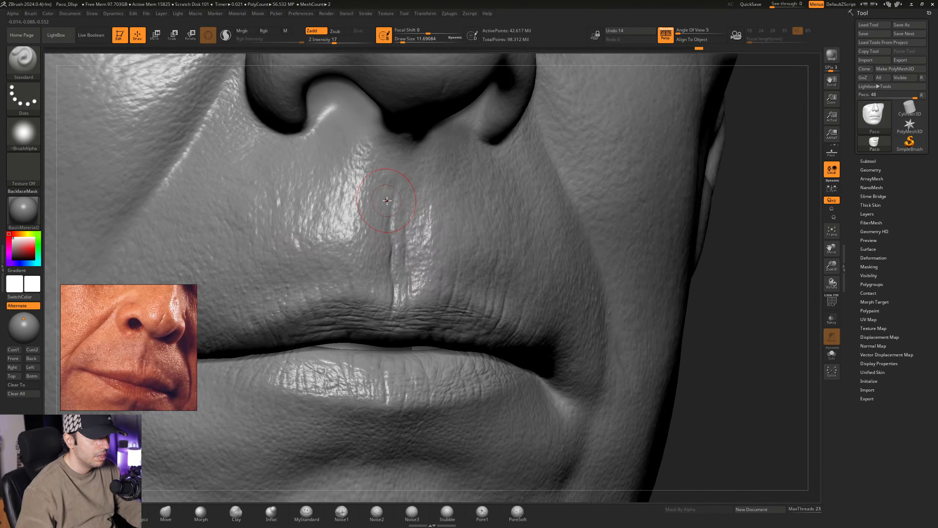
{"action": "right_click_drag", "start_coordinate": [387, 201], "coordinate": [381, 190]}
{"action": "key", "text": "space"}
{"action": "left_click_drag", "start_coordinate": [372, 192], "coordinate": [376, 193]}
{"action": "mouse_move", "coordinate": [371, 188]}
{"action": "right_mouse_down"}
{"action": "mouse_move", "coordinate": [383, 189]}
{"action": "mouse_move", "coordinate": [370, 209]}
{"action": "mouse_move", "coordinate": [399, 210]}
{"action": "mouse_move", "coordinate": [373, 255]}
{"action": "mouse_move", "coordinate": [388, 236]}
{"action": "right_mouse_up"}
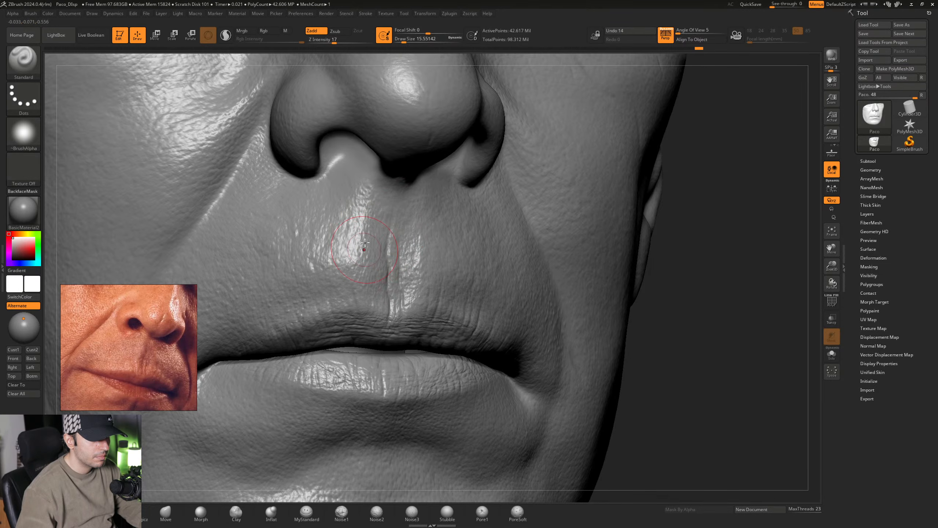
{"action": "mouse_move", "coordinate": [396, 276]}
{"action": "right_mouse_down"}
{"action": "mouse_move", "coordinate": [406, 258]}
{"action": "mouse_move", "coordinate": [400, 226]}
{"action": "right_mouse_up"}
- Refine the upper part of the central philtrum ridge with the Standard brush at a Draw Size of about 11.69
{"action": "key", "text": "space"}
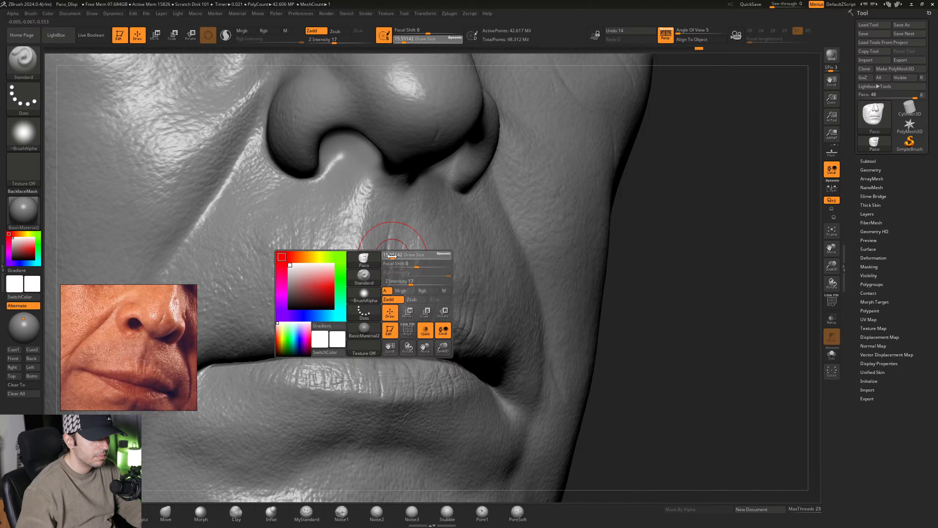
{"action": "right_click_drag", "start_coordinate": [397, 257], "coordinate": [392, 227], "text": "ctrl"}
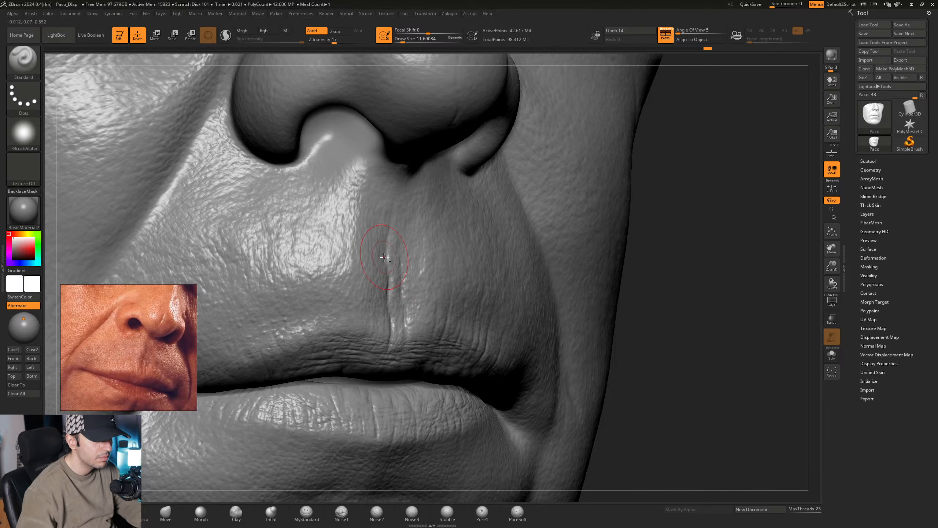
{"action": "right_click_drag", "start_coordinate": [396, 280], "coordinate": [400, 223]}
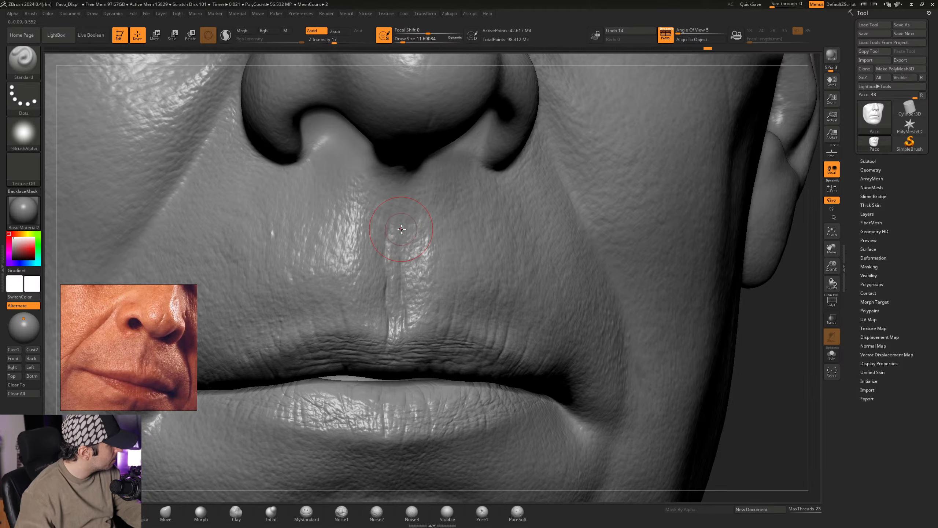
{"action": "right_click_drag", "start_coordinate": [402, 238], "coordinate": [400, 228]}
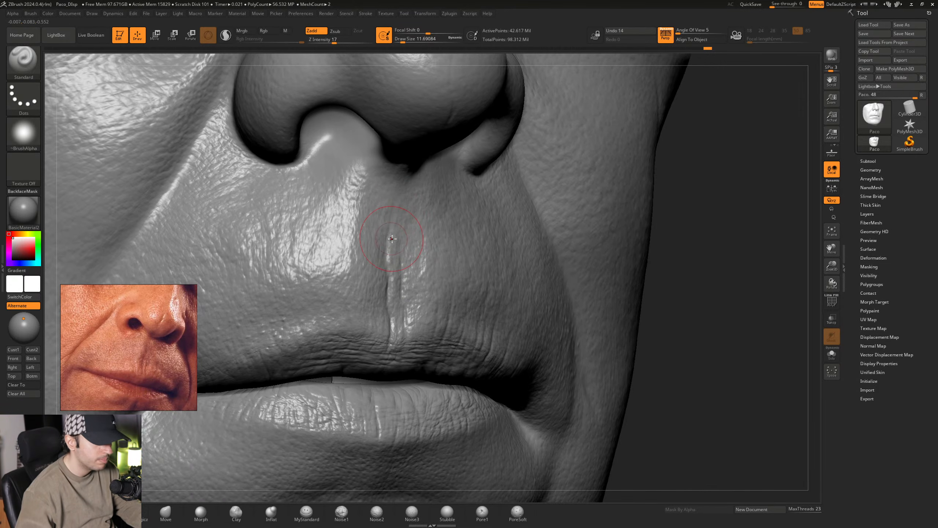
{"action": "mouse_move", "coordinate": [397, 242]}
{"action": "right_mouse_down", "text": "ctrl"}
{"action": "mouse_move", "coordinate": [412, 218]}
{"action": "mouse_move", "coordinate": [389, 229]}
{"action": "right_mouse_up", "text": "ctrl"}
{"action": "mouse_move", "coordinate": [389, 230]}
{"action": "right_mouse_down", "text": "ctrl"}
{"action": "mouse_move", "coordinate": [389, 211]}
{"action": "mouse_move", "coordinate": [408, 232]}
{"action": "mouse_move", "coordinate": [393, 236]}
{"action": "mouse_move", "coordinate": [410, 237]}
{"action": "mouse_move", "coordinate": [433, 275]}
{"action": "mouse_move", "coordinate": [426, 264]}
{"action": "right_mouse_up", "text": "ctrl"}
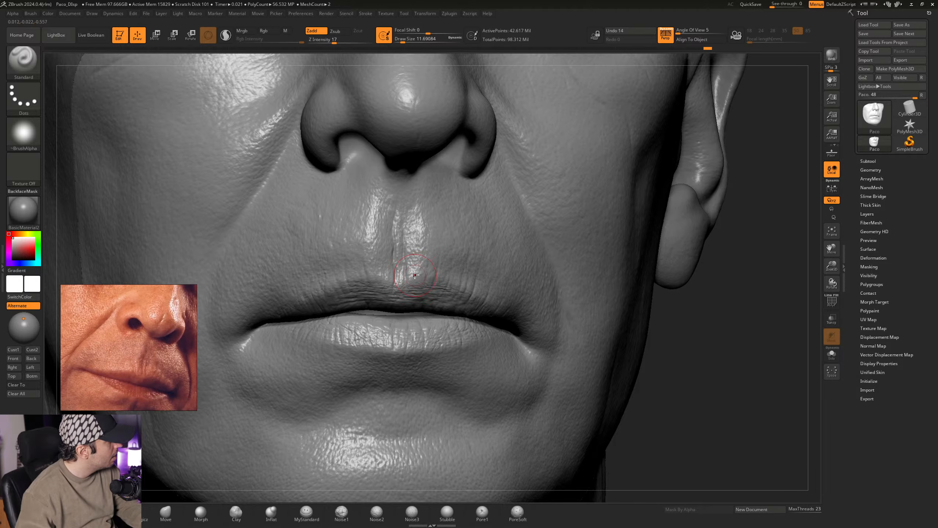
{"action": "right_click_drag", "start_coordinate": [410, 249], "coordinate": [421, 245]}
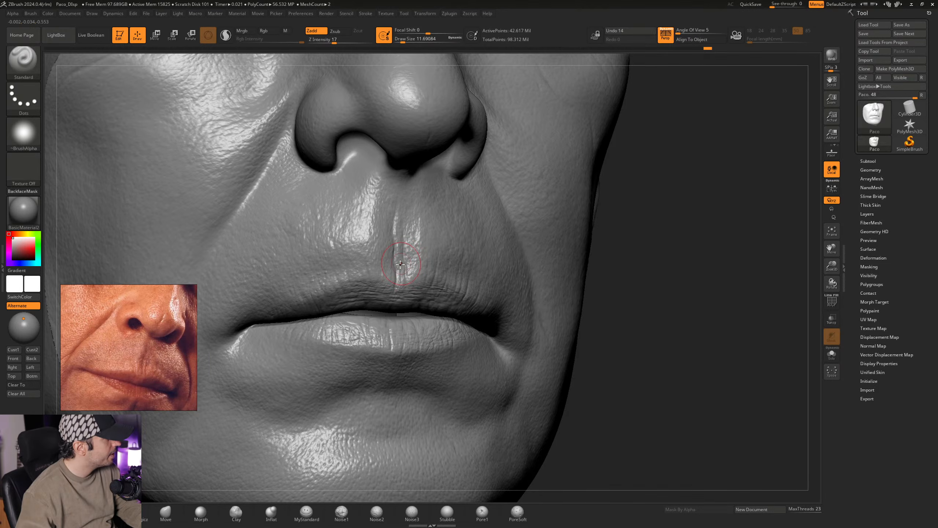
{"action": "mouse_move", "coordinate": [399, 230]}
{"action": "right_mouse_down", "text": "ctrl"}
{"action": "mouse_move", "coordinate": [402, 257]}
{"action": "mouse_move", "coordinate": [410, 255]}
{"action": "mouse_move", "coordinate": [372, 262]}
{"action": "mouse_move", "coordinate": [385, 272]}
{"action": "mouse_move", "coordinate": [447, 273]}
{"action": "mouse_move", "coordinate": [402, 272]}
{"action": "right_mouse_up", "text": "ctrl"}
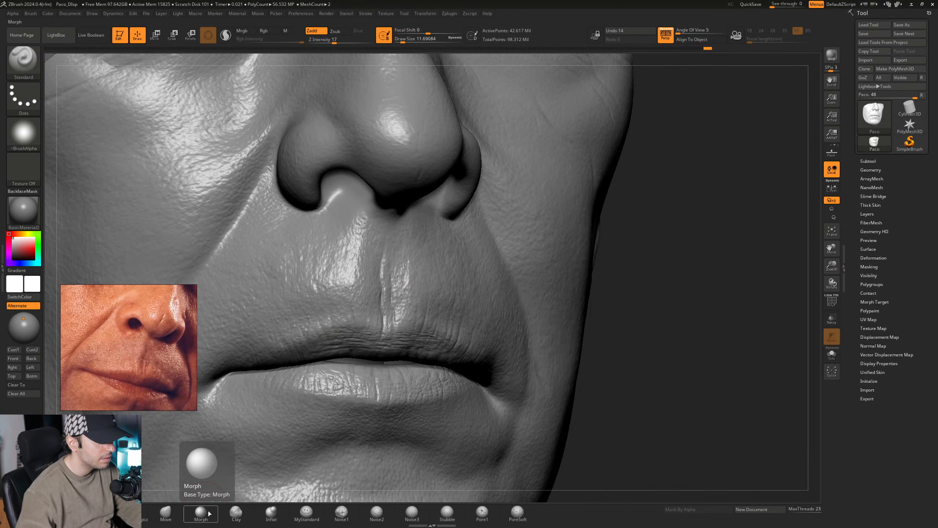
- Sharpen the upper end of the philtrum ridge with the Standard brush at a Draw Size of about 10.54
{"action": "key", "text": "ctrl"}
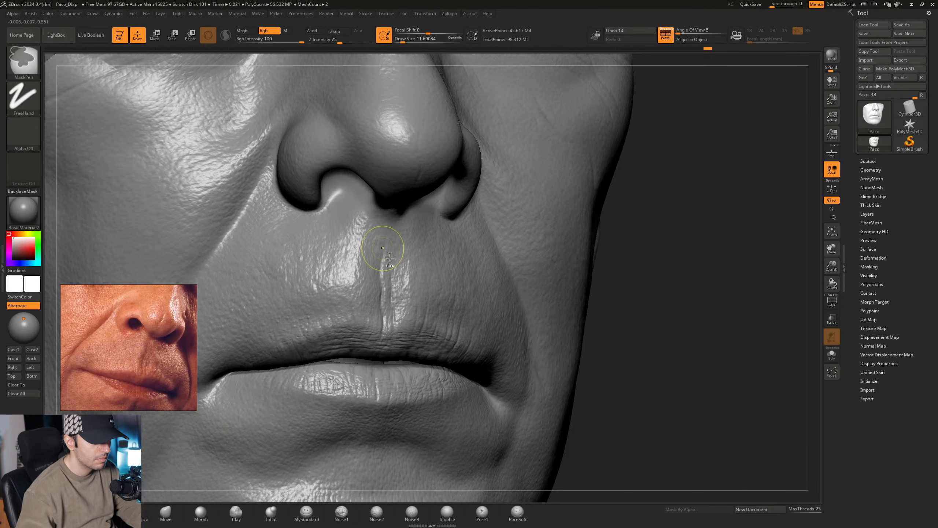
{"action": "right_click_drag", "start_coordinate": [383, 248], "coordinate": [382, 272], "text": "ctrl"}
{"action": "key", "text": "space"}
{"action": "left_click_drag", "start_coordinate": [382, 279], "coordinate": [383, 279]}
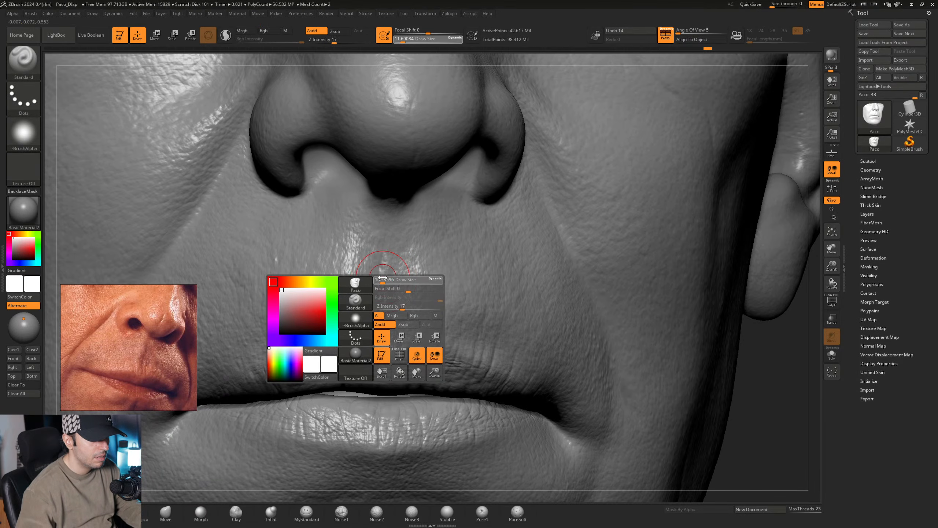
{"action": "right_click_drag", "start_coordinate": [380, 277], "coordinate": [384, 259]}
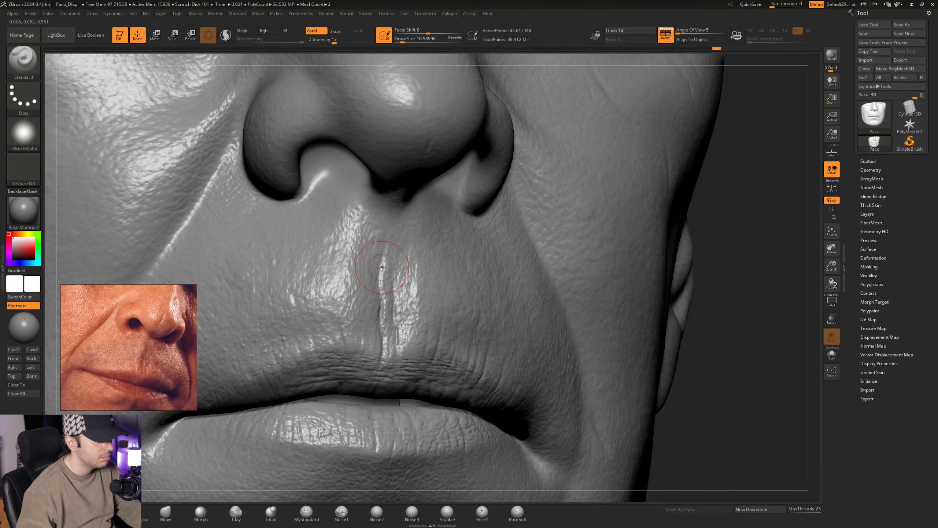
{"action": "mouse_move", "coordinate": [389, 261]}
{"action": "right_mouse_down"}
{"action": "mouse_move", "coordinate": [384, 270]}
{"action": "mouse_move", "coordinate": [380, 256]}
{"action": "right_mouse_up"}
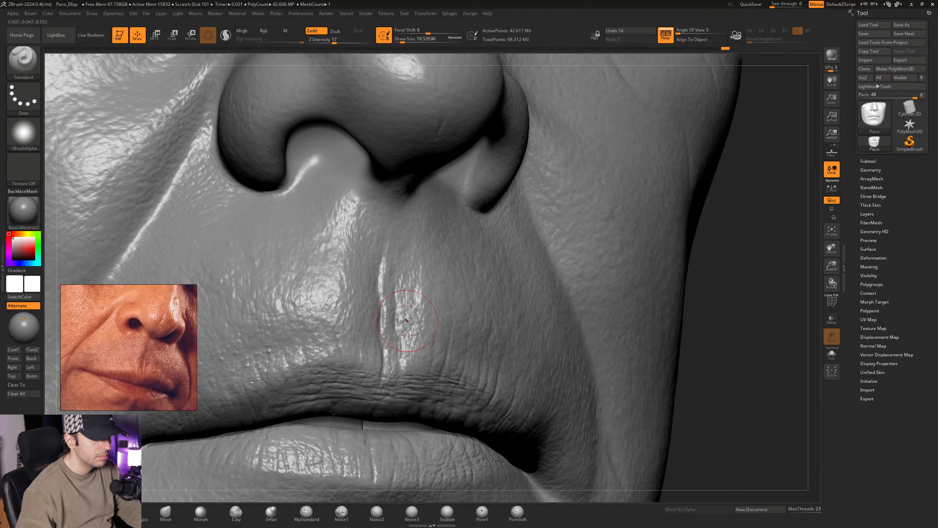
- Strengthen the middle and lower philtrum ridge with the Standard brush at a Draw Size of about 11.69
{"action": "mouse_move", "coordinate": [406, 320]}
{"action": "right_mouse_down", "text": "ctrl"}
{"action": "mouse_move", "coordinate": [403, 356]}
{"action": "mouse_move", "coordinate": [348, 375]}
{"action": "right_mouse_up", "text": "ctrl"}
{"action": "key", "text": "space"}
{"action": "left_click_drag", "start_coordinate": [374, 327], "coordinate": [375, 327]}
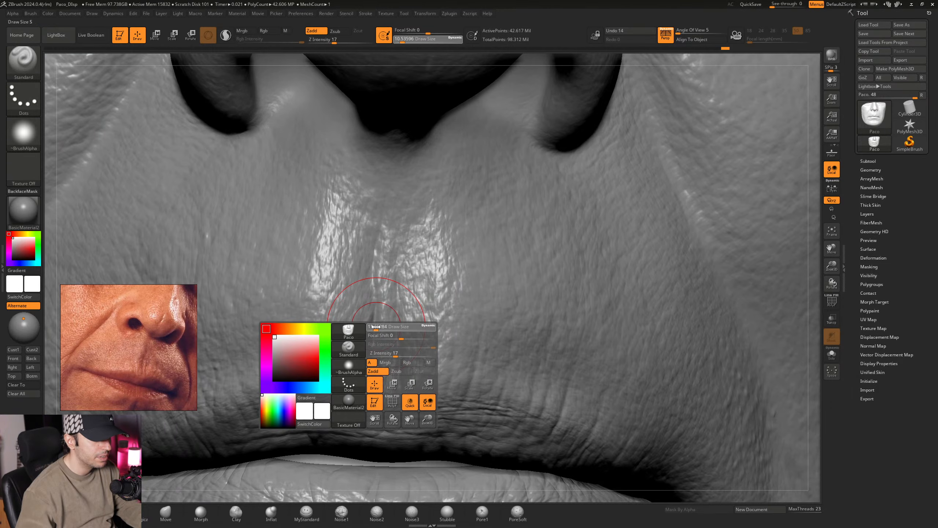
{"action": "right_click_drag", "start_coordinate": [370, 332], "coordinate": [374, 318]}
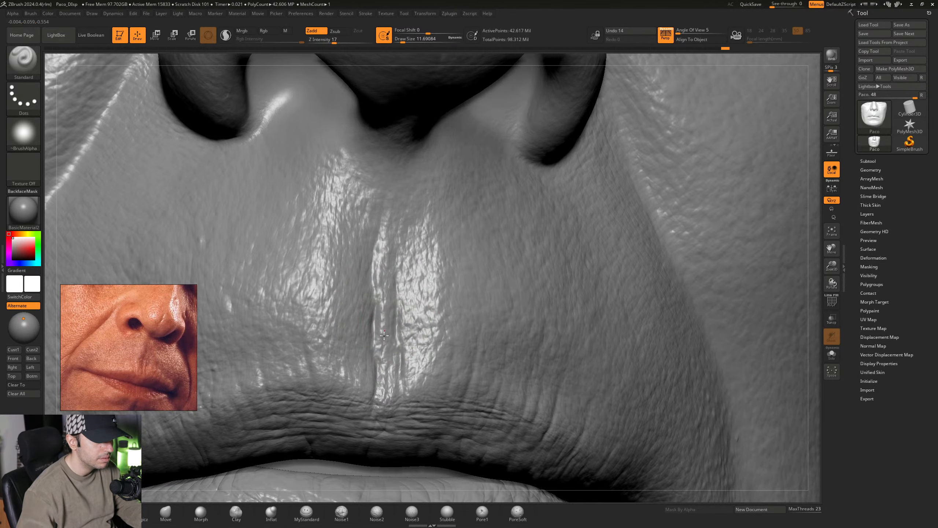
{"action": "right_click_drag", "start_coordinate": [384, 335], "coordinate": [400, 309]}
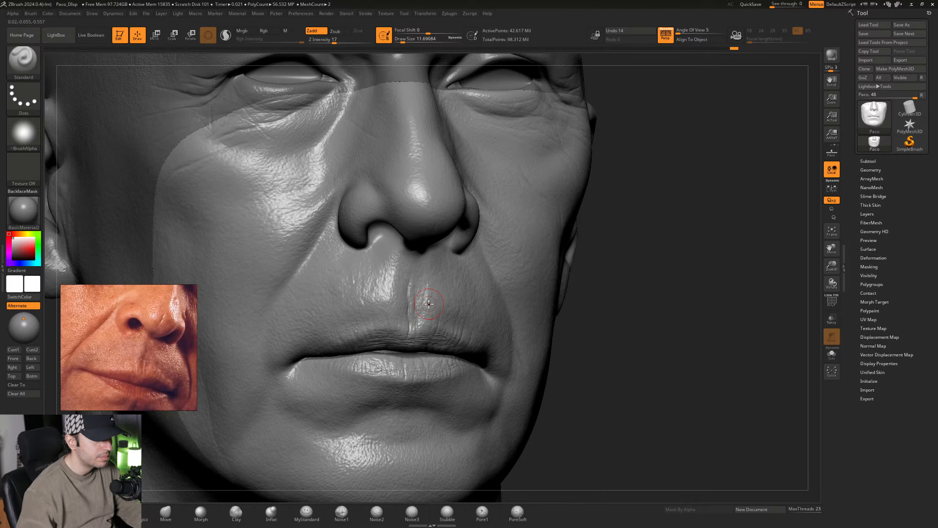
{"action": "scroll", "coordinate": [406, 318], "scroll_direction": "up", "scroll_amount": 5}
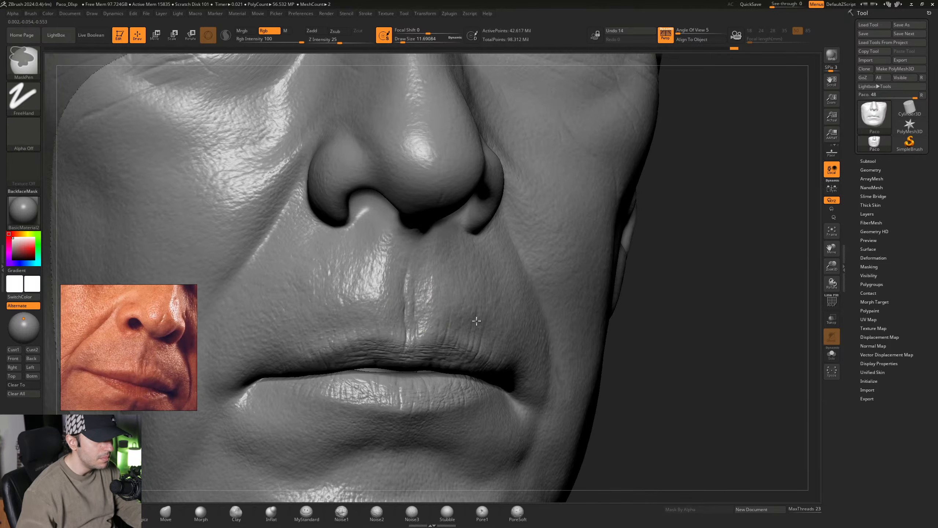
- Detail the creases beside the philtrum ridge with the Standard brush at Draw Sizes of about 12.91 and 7.47
{"action": "key", "text": "space"}
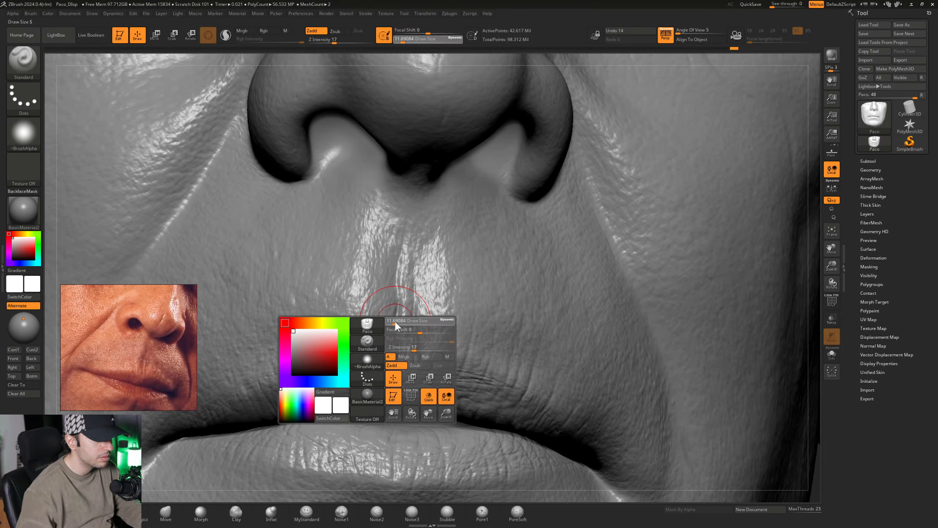
{"action": "key", "text": "ctrl"}
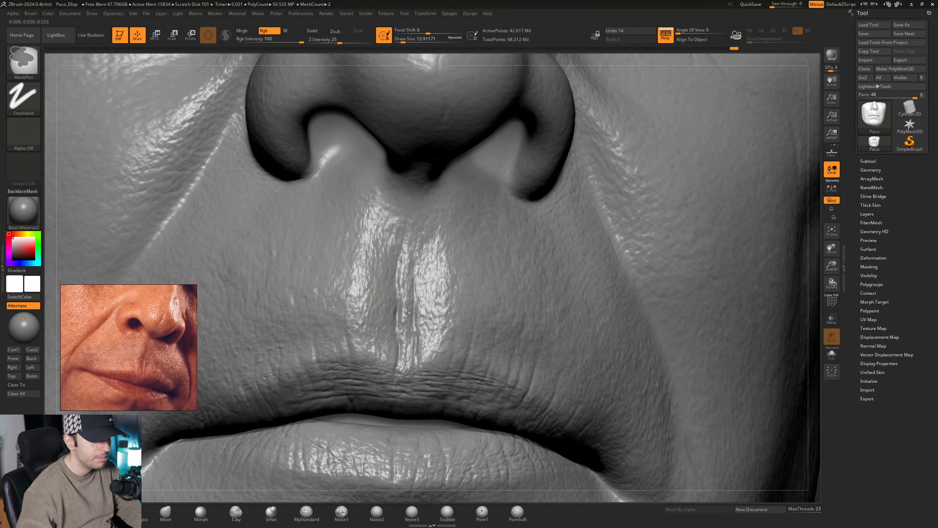
{"action": "right_click_drag", "start_coordinate": [406, 313], "coordinate": [402, 321], "text": "ctrl"}
{"action": "key", "text": "space"}
{"action": "left_click_drag", "start_coordinate": [396, 321], "coordinate": [394, 321]}
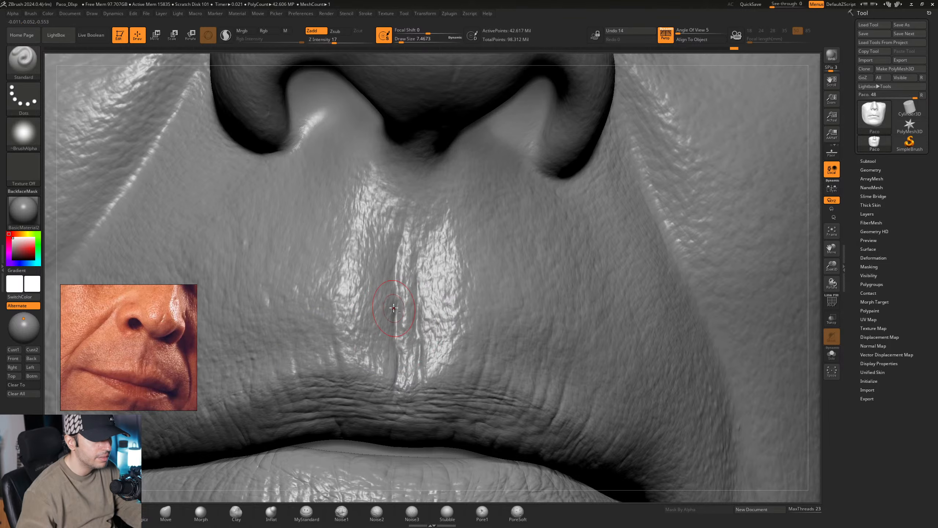
{"action": "mouse_move", "coordinate": [423, 323]}
{"action": "right_mouse_down", "text": "ctrl"}
{"action": "mouse_move", "coordinate": [408, 307]}
{"action": "mouse_move", "coordinate": [423, 307]}
{"action": "mouse_move", "coordinate": [406, 308]}
{"action": "mouse_move", "coordinate": [454, 312]}
{"action": "mouse_move", "coordinate": [417, 314]}
{"action": "mouse_move", "coordinate": [447, 314]}
{"action": "mouse_move", "coordinate": [397, 297]}
{"action": "right_mouse_up", "text": "ctrl"}
{"action": "right_click_drag", "start_coordinate": [407, 252], "coordinate": [389, 309], "text": "ctrl"}
- Soften the philtrum detail with the Morph brush at Draw Sizes of about 18.46 and 7.47
{"action": "left_click", "coordinate": [212, 517]}
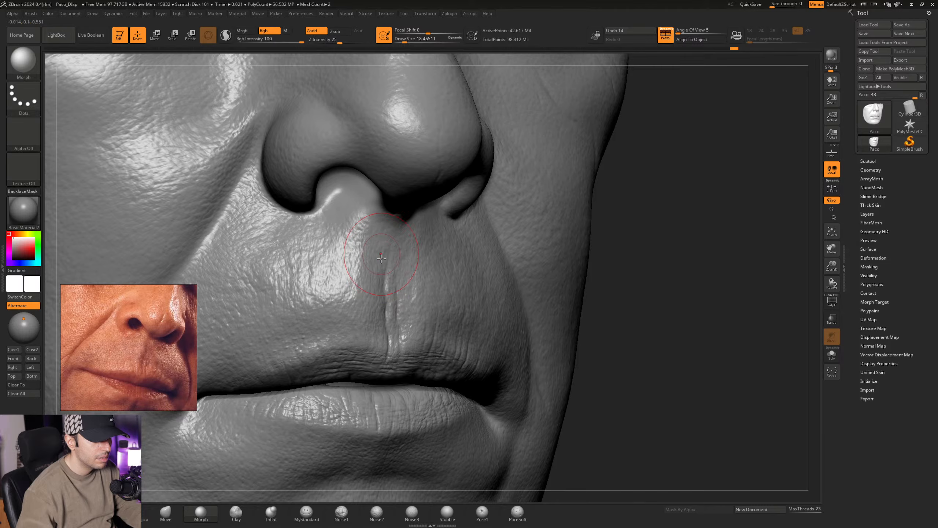
{"action": "right_click_drag", "start_coordinate": [458, 304], "coordinate": [377, 213], "text": "ctrl"}
{"action": "mouse_move", "coordinate": [466, 267]}
{"action": "right_mouse_down"}
{"action": "mouse_move", "coordinate": [439, 272]}
{"action": "mouse_move", "coordinate": [439, 309]}
{"action": "right_mouse_up"}
{"action": "key", "text": "space"}
{"action": "left_click_drag", "start_coordinate": [446, 317], "coordinate": [433, 317]}
{"action": "mouse_move", "coordinate": [436, 309]}
{"action": "right_mouse_down", "text": "ctrl"}
{"action": "mouse_move", "coordinate": [437, 325]}
{"action": "mouse_move", "coordinate": [420, 268]}
{"action": "mouse_move", "coordinate": [414, 283]}
{"action": "right_mouse_up", "text": "ctrl"}
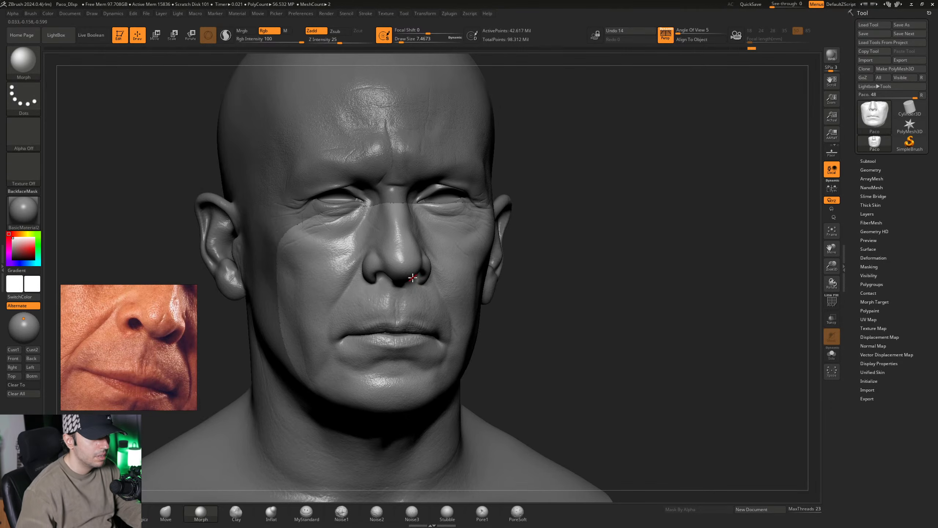
- Start a fine vertical crease on the nose tip with the Standard brush at a Draw Size of about 6.58
{"action": "key", "text": "b"}
{"action": "key", "text": "s"}
{"action": "key", "text": "t"}
{"action": "right_click_drag", "start_coordinate": [347, 337], "coordinate": [369, 379], "text": "ctrl"}
{"action": "right_click_drag", "start_coordinate": [410, 351], "coordinate": [430, 296]}
{"action": "key", "text": "space"}
{"action": "left_click_drag", "start_coordinate": [429, 301], "coordinate": [424, 301]}
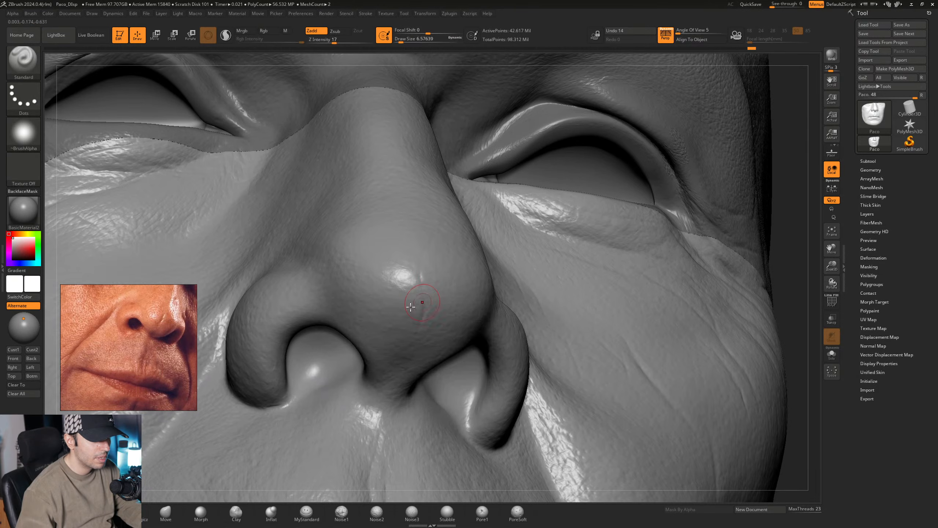
- Reposition the reference photo to show the nose and set the Standard brush's Draw Size to about 4.30
{"action": "middle_click_drag", "start_coordinate": [162, 320], "coordinate": [130, 386]}
{"action": "scroll", "coordinate": [136, 374], "scroll_direction": "up", "scroll_amount": 2}
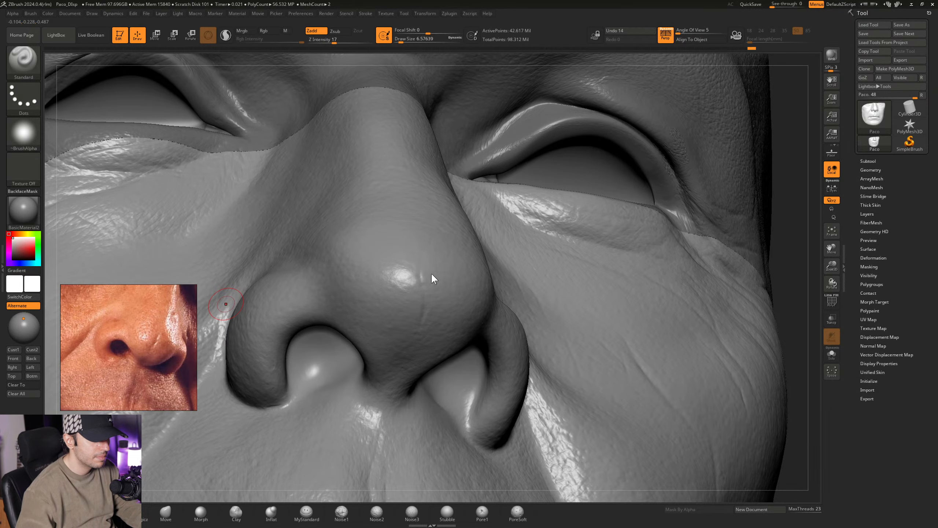
{"action": "mouse_move", "coordinate": [431, 272]}
{"action": "right_mouse_down"}
{"action": "mouse_move", "coordinate": [438, 263]}
{"action": "mouse_move", "coordinate": [426, 308]}
{"action": "right_mouse_up"}
{"action": "key", "text": "space"}
{"action": "left_click_drag", "start_coordinate": [427, 310], "coordinate": [425, 310]}
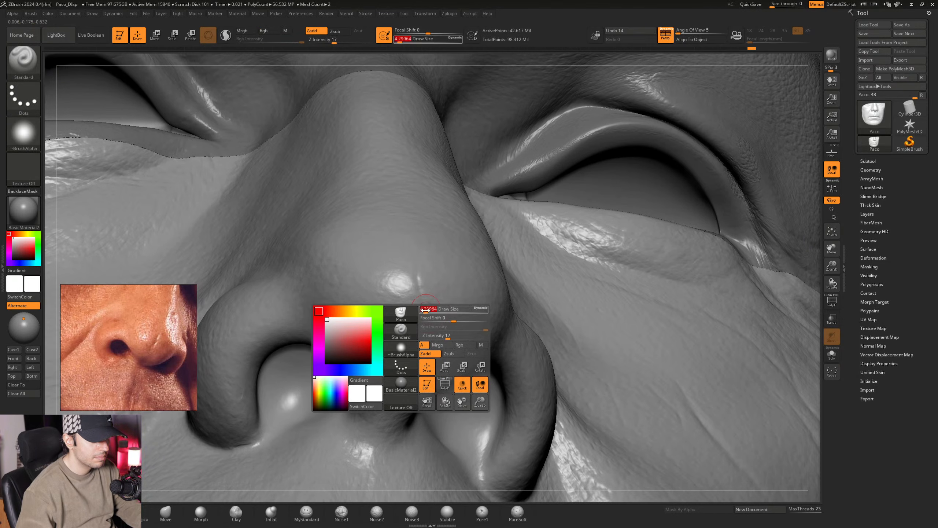
- Extend the fine vertical crease down the nose tip with the Standard brush
{"action": "right_click_drag", "start_coordinate": [425, 311], "coordinate": [424, 318]}
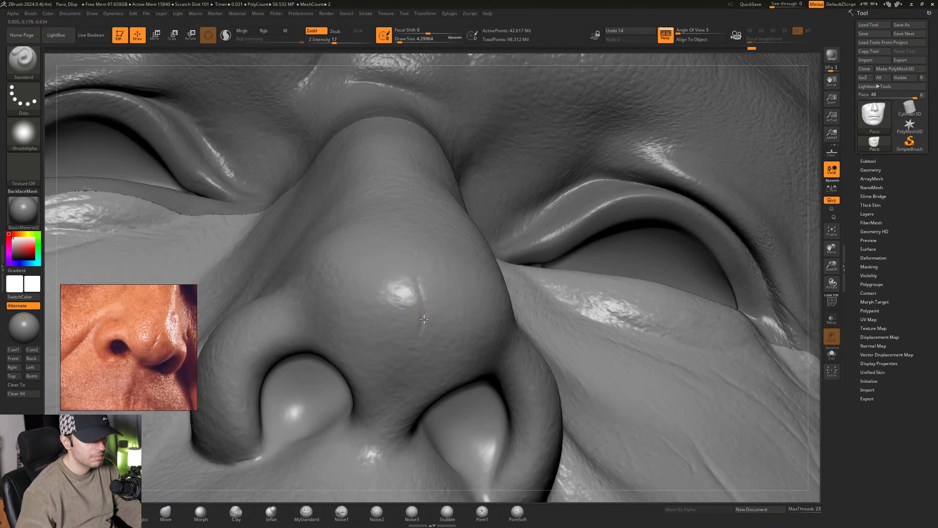
{"action": "mouse_move", "coordinate": [432, 301]}
{"action": "right_mouse_down"}
{"action": "mouse_move", "coordinate": [434, 279]}
{"action": "mouse_move", "coordinate": [426, 309]}
{"action": "right_mouse_up"}
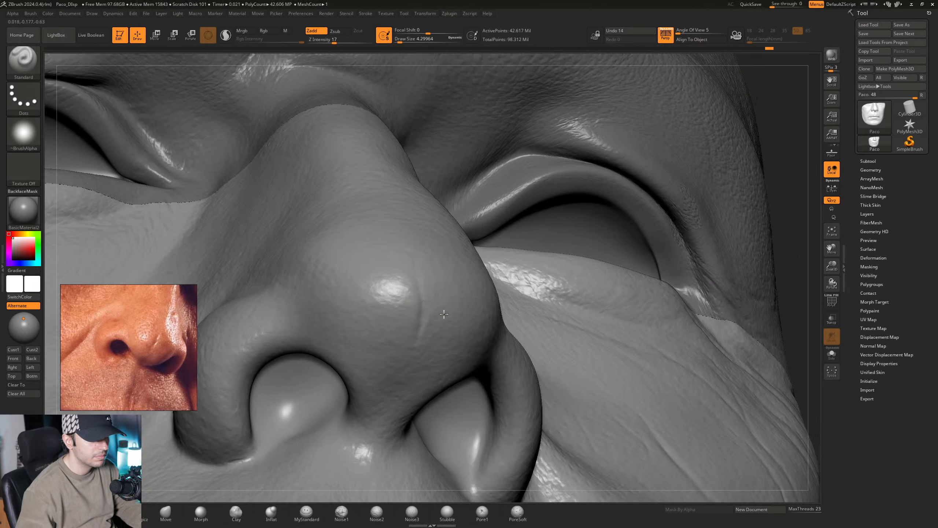
{"action": "mouse_move", "coordinate": [444, 312]}
{"action": "right_mouse_down"}
{"action": "mouse_move", "coordinate": [443, 319]}
{"action": "mouse_move", "coordinate": [425, 288]}
{"action": "mouse_move", "coordinate": [426, 300]}
{"action": "right_mouse_up"}
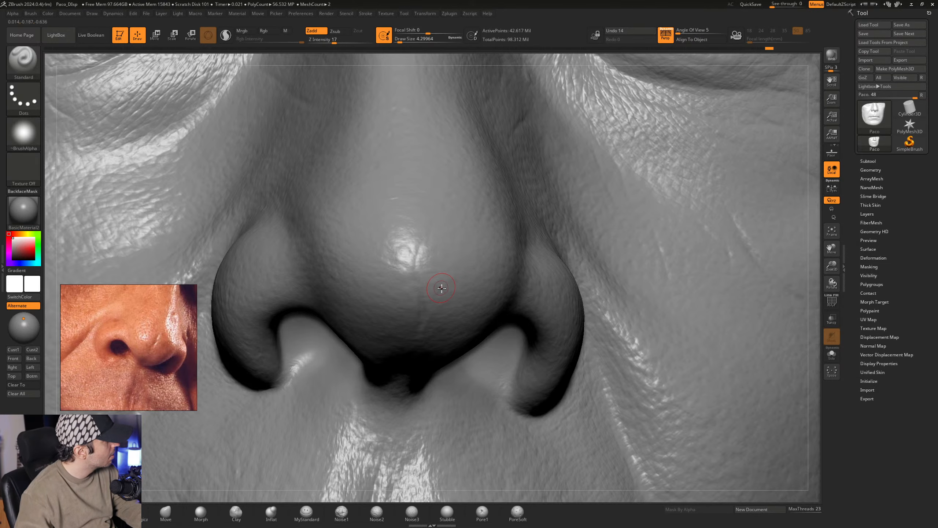
{"action": "right_click_drag", "start_coordinate": [441, 288], "coordinate": [436, 289]}
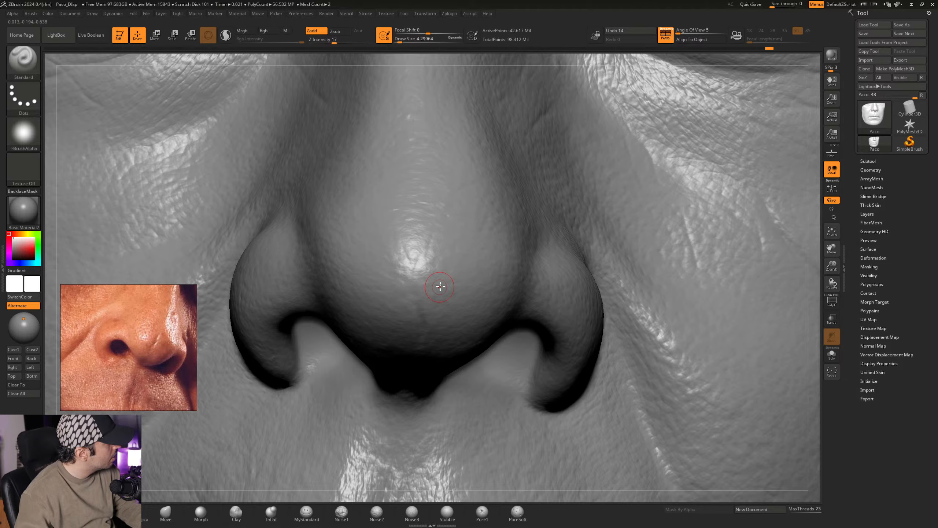
{"action": "right_click_drag", "start_coordinate": [441, 294], "coordinate": [424, 291]}
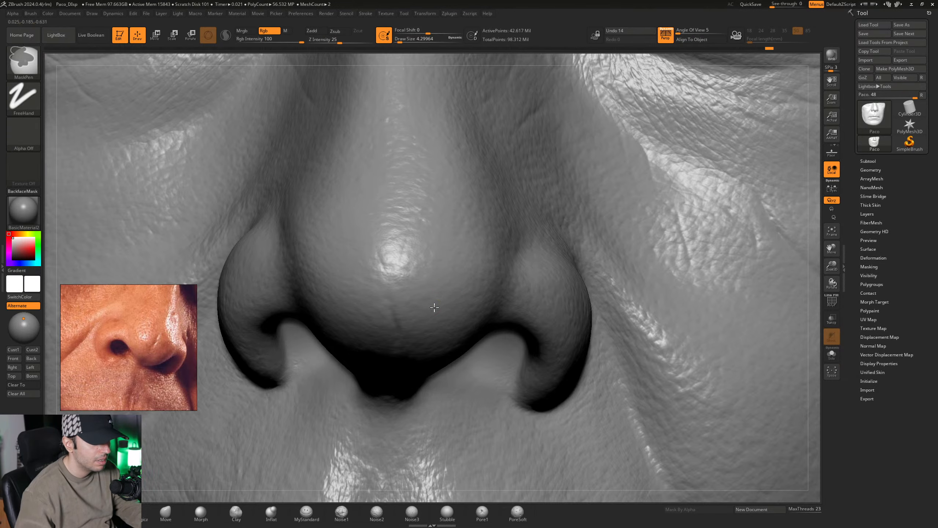
- Define the lower part of the nose-tip crease with the Standard brush at a Draw Size of about 4.30
{"action": "mouse_move", "coordinate": [433, 307]}
{"action": "right_mouse_down", "text": "ctrl"}
{"action": "mouse_move", "coordinate": [408, 303]}
{"action": "mouse_move", "coordinate": [419, 290]}
{"action": "mouse_move", "coordinate": [421, 342]}
{"action": "mouse_move", "coordinate": [405, 325]}
{"action": "right_mouse_up", "text": "ctrl"}
{"action": "key", "text": "space"}
{"action": "left_click_drag", "start_coordinate": [404, 331], "coordinate": [411, 327]}
{"action": "key", "text": "space"}
{"action": "right_click_drag", "start_coordinate": [412, 297], "coordinate": [406, 314]}
{"action": "left_click_drag", "start_coordinate": [406, 312], "coordinate": [405, 316]}
{"action": "mouse_move", "coordinate": [415, 322]}
{"action": "right_mouse_down"}
{"action": "mouse_move", "coordinate": [411, 308]}
{"action": "mouse_move", "coordinate": [404, 336]}
{"action": "right_mouse_up"}
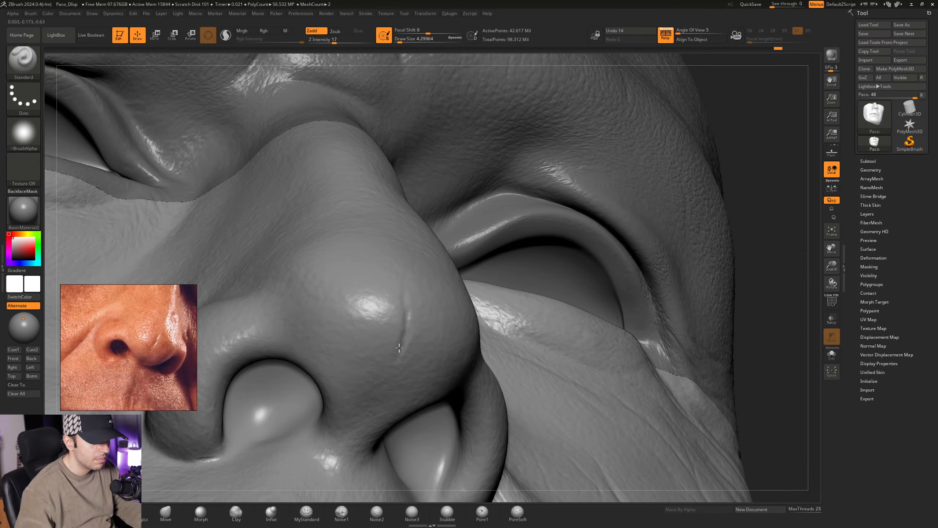
- Add slightly broader volume along the nose-tip crease with the Standard brush at Draw Sizes of about 4.99 and 7.47
{"action": "mouse_move", "coordinate": [393, 372]}
{"action": "right_mouse_down"}
{"action": "mouse_move", "coordinate": [410, 366]}
{"action": "mouse_move", "coordinate": [415, 323]}
{"action": "mouse_move", "coordinate": [404, 312]}
{"action": "mouse_move", "coordinate": [418, 336]}
{"action": "mouse_move", "coordinate": [415, 315]}
{"action": "mouse_move", "coordinate": [402, 330]}
{"action": "right_mouse_up"}
{"action": "key", "text": "space"}
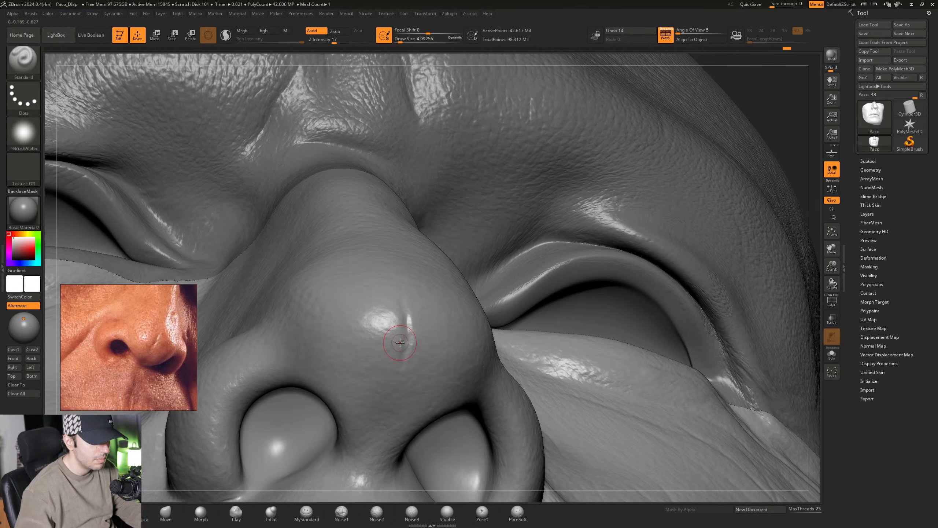
{"action": "key", "text": "space"}
{"action": "left_click_drag", "start_coordinate": [401, 340], "coordinate": [405, 340]}
{"action": "mouse_move", "coordinate": [405, 339]}
{"action": "right_mouse_down"}
{"action": "mouse_move", "coordinate": [425, 351]}
{"action": "mouse_move", "coordinate": [423, 321]}
{"action": "right_mouse_up"}
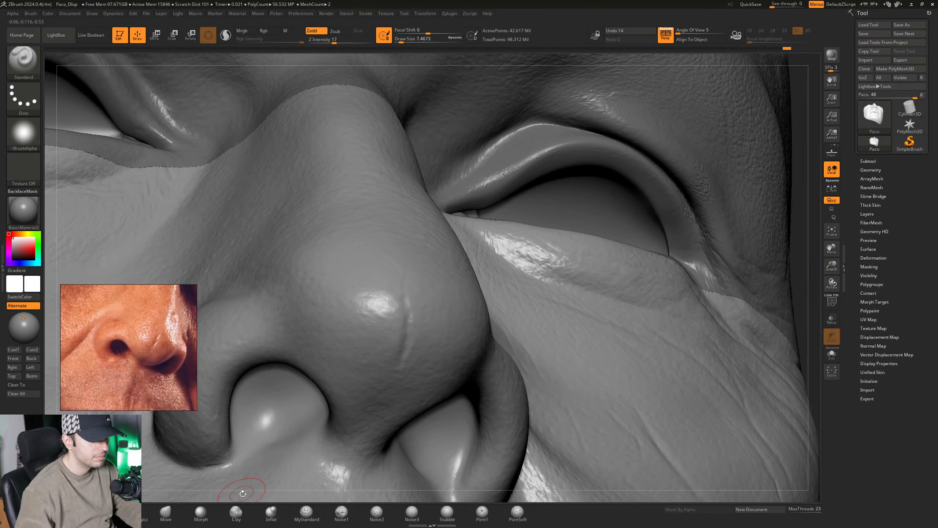
- Deepen the nose-tip crease with the MyStandard brush at Draw Size 28.75 and soften it with the Morph brush at about 7.47
{"action": "left_click", "coordinate": [310, 519]}
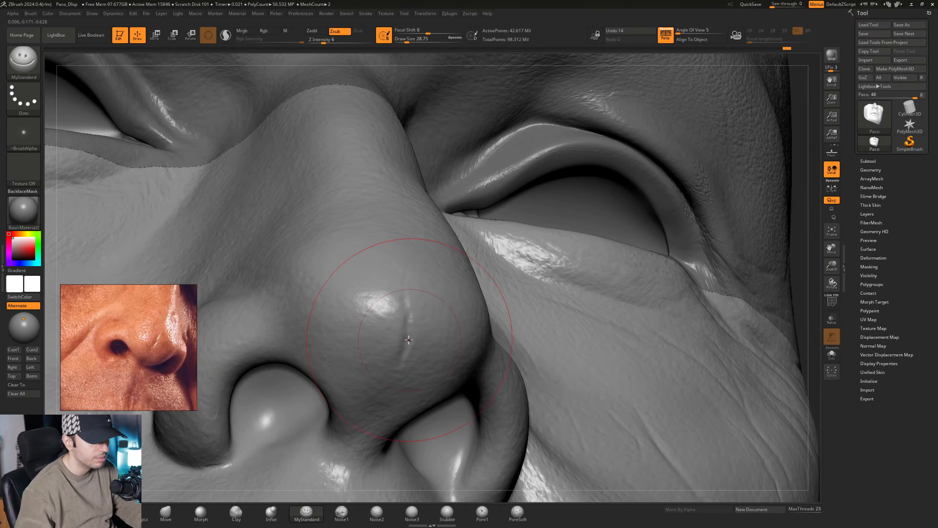
{"action": "right_click_drag", "start_coordinate": [411, 331], "coordinate": [409, 330]}
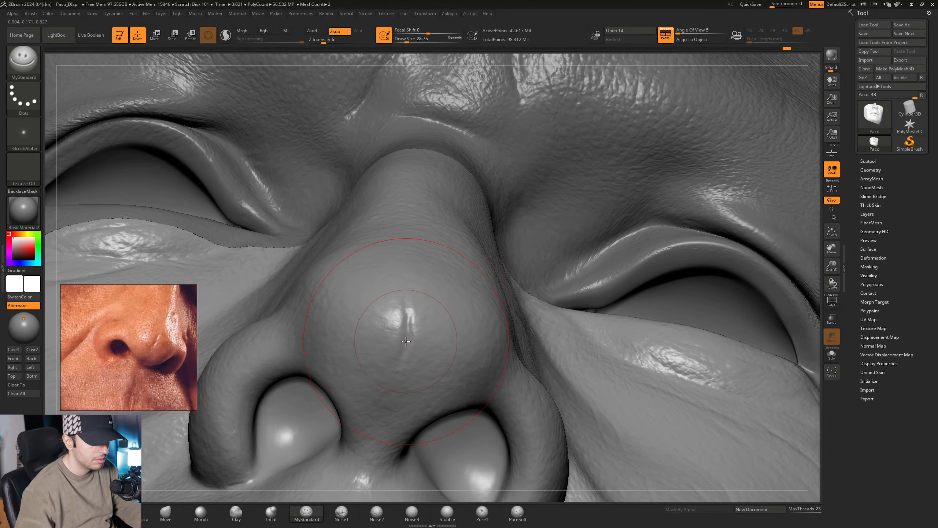
{"action": "mouse_move", "coordinate": [421, 324]}
{"action": "right_mouse_down"}
{"action": "mouse_move", "coordinate": [410, 309]}
{"action": "mouse_move", "coordinate": [427, 342]}
{"action": "mouse_move", "coordinate": [418, 329]}
{"action": "mouse_move", "coordinate": [410, 351]}
{"action": "right_mouse_up"}
{"action": "left_click", "coordinate": [201, 511]}
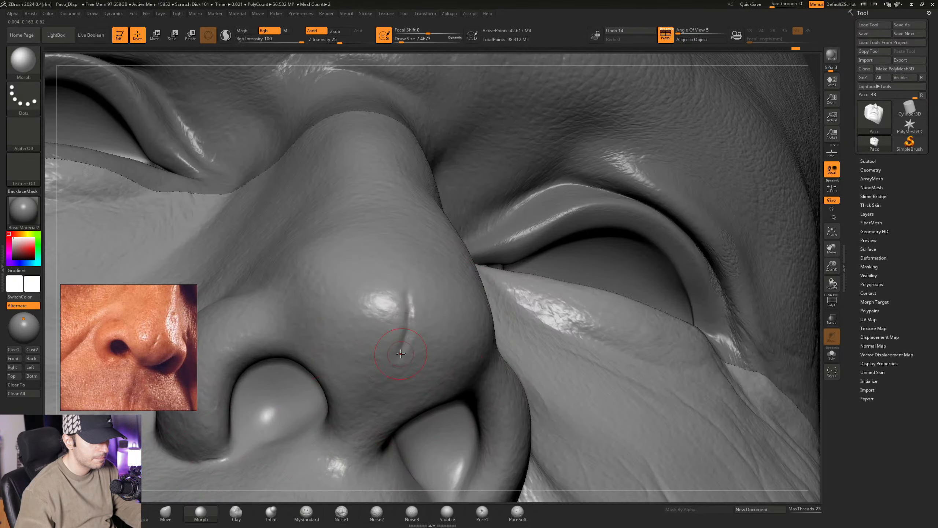
{"action": "mouse_move", "coordinate": [428, 337]}
{"action": "right_mouse_down", "text": "ctrl"}
{"action": "mouse_move", "coordinate": [417, 327]}
{"action": "mouse_move", "coordinate": [401, 367]}
{"action": "mouse_move", "coordinate": [455, 342]}
{"action": "mouse_move", "coordinate": [476, 354]}
{"action": "mouse_move", "coordinate": [507, 418]}
{"action": "mouse_move", "coordinate": [449, 366]}
{"action": "right_mouse_up", "text": "ctrl"}
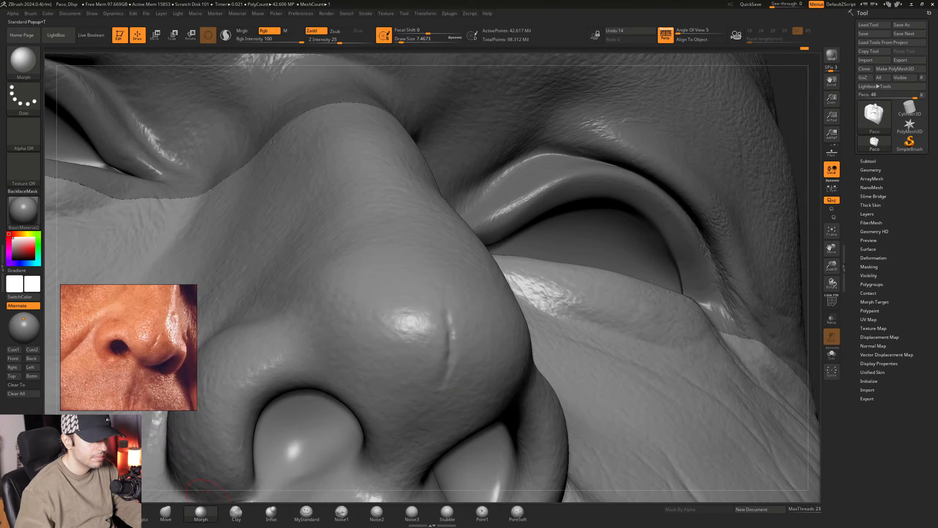
- Build up the skin beside the nose-tip crease with the Standard brush at Draw Sizes of about 7.47 and 10.54
{"action": "key", "text": "1"}
{"action": "left_click_drag", "start_coordinate": [438, 381], "coordinate": [447, 367]}
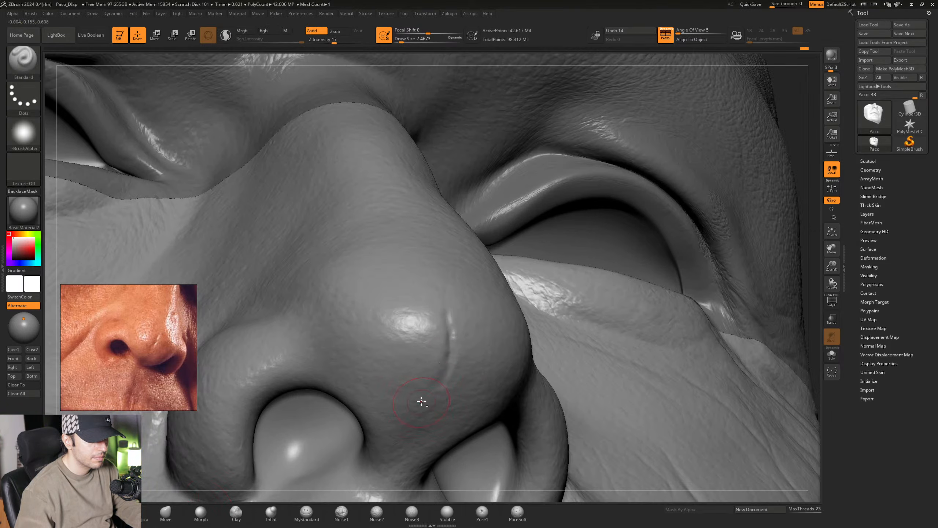
{"action": "right_click_drag", "start_coordinate": [461, 395], "coordinate": [437, 351]}
{"action": "key", "text": "space"}
{"action": "left_click_drag", "start_coordinate": [438, 352], "coordinate": [438, 352]}
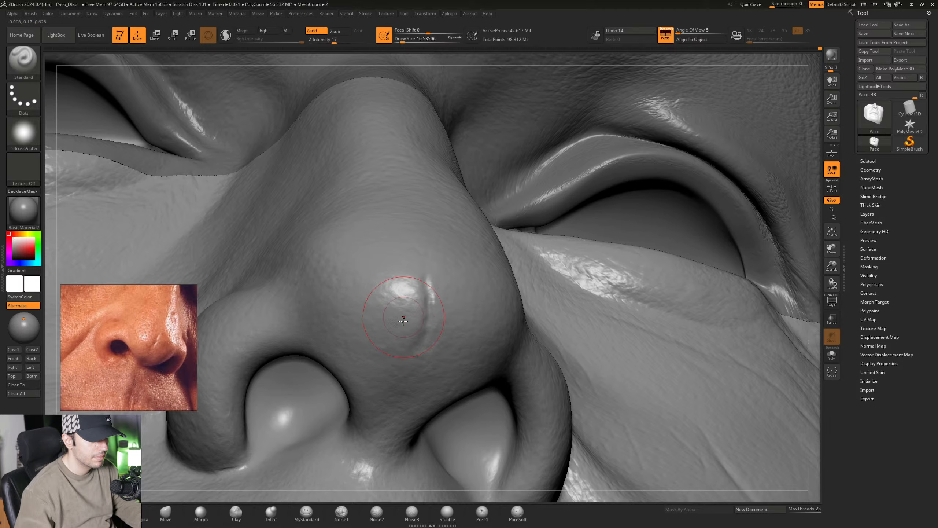
{"action": "right_click_drag", "start_coordinate": [438, 347], "coordinate": [432, 314]}
{"action": "right_click_drag", "start_coordinate": [432, 314], "coordinate": [437, 311]}
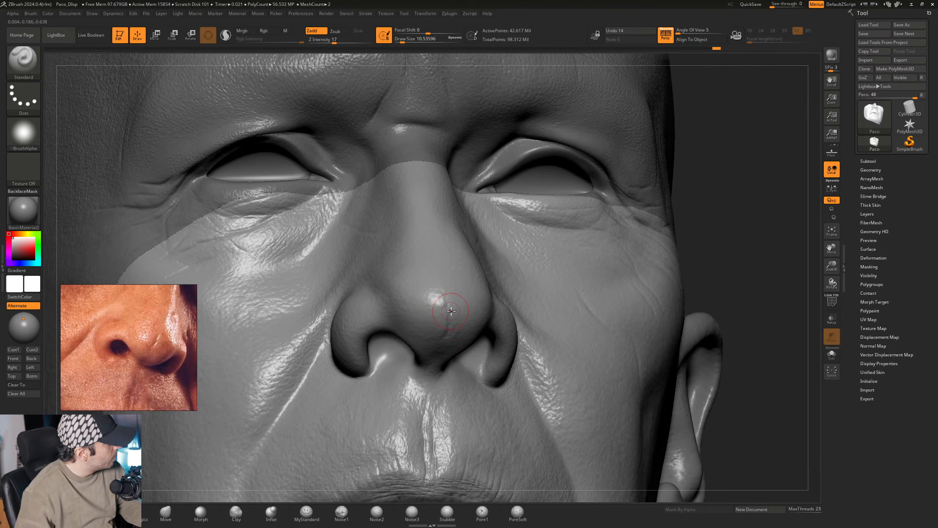
{"action": "right_click_drag", "start_coordinate": [436, 310], "coordinate": [497, 333]}
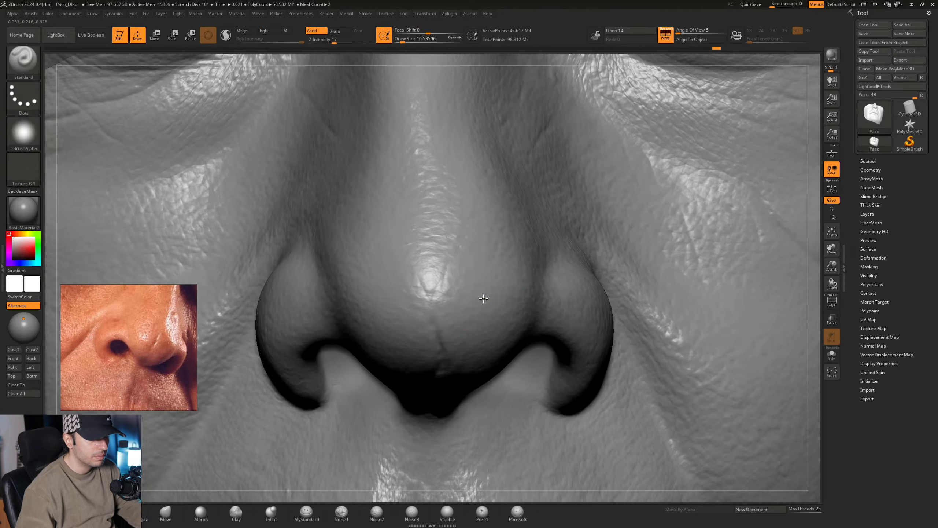
{"action": "right_click_drag", "start_coordinate": [493, 274], "coordinate": [429, 302], "text": "alt"}
- Reposition the reference photo to show the lips and the skin below them, and set the Standard brush's Draw Size to about 11.69
{"action": "middle_click_drag", "start_coordinate": [133, 343], "coordinate": [169, 308]}
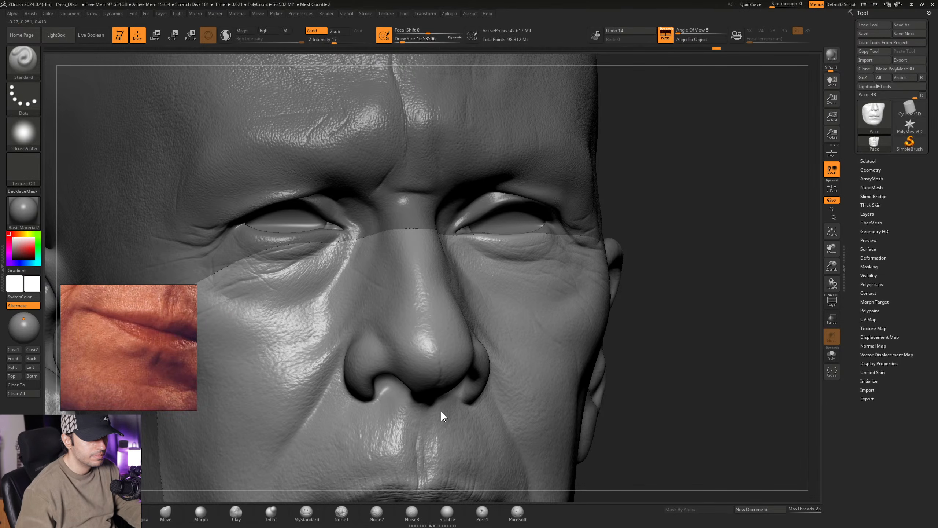
{"action": "right_click_drag", "start_coordinate": [441, 410], "coordinate": [416, 235]}
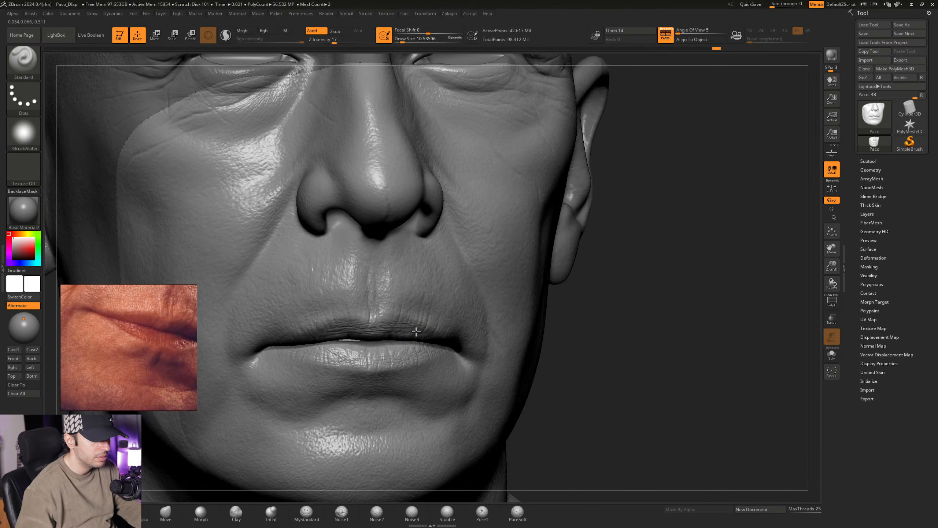
{"action": "mouse_move", "coordinate": [415, 328]}
{"action": "right_mouse_down", "text": "alt"}
{"action": "mouse_move", "coordinate": [426, 277]}
{"action": "mouse_move", "coordinate": [404, 315]}
{"action": "mouse_move", "coordinate": [386, 319]}
{"action": "mouse_move", "coordinate": [408, 324]}
{"action": "mouse_move", "coordinate": [397, 328]}
{"action": "right_mouse_up", "text": "alt"}
{"action": "key", "text": "space"}
{"action": "left_click_drag", "start_coordinate": [396, 330], "coordinate": [393, 329]}
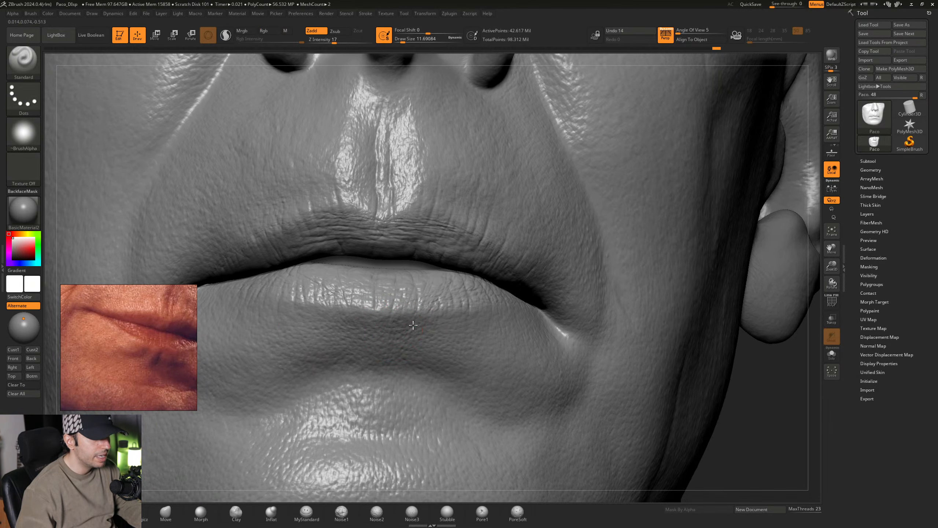
{"action": "right_click_drag", "start_coordinate": [412, 325], "coordinate": [411, 335]}
{"action": "middle_click_drag", "start_coordinate": [164, 366], "coordinate": [148, 375]}
- Sculpt a short vertical crease and small folds just below the center of the lower lip with the Standard brush
{"action": "right_click_drag", "start_coordinate": [386, 322], "coordinate": [419, 324]}
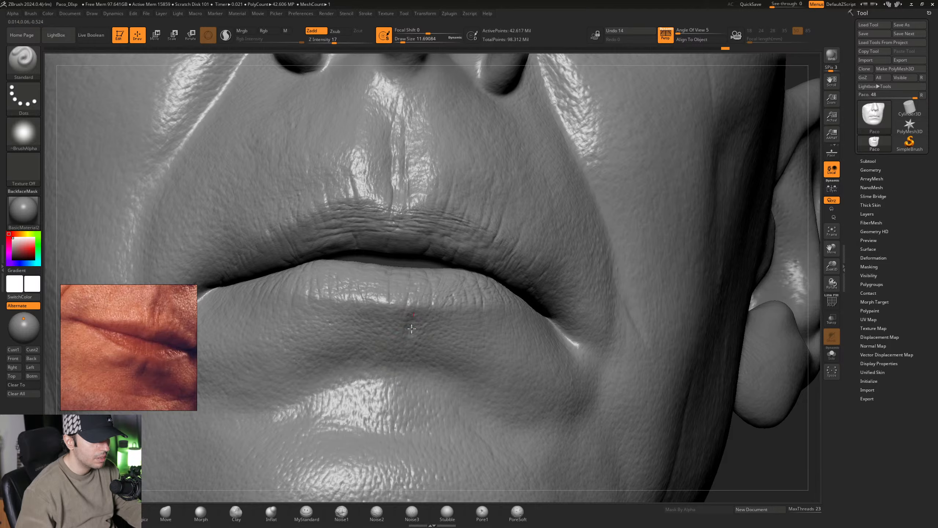
{"action": "right_click_drag", "start_coordinate": [418, 324], "coordinate": [402, 340]}
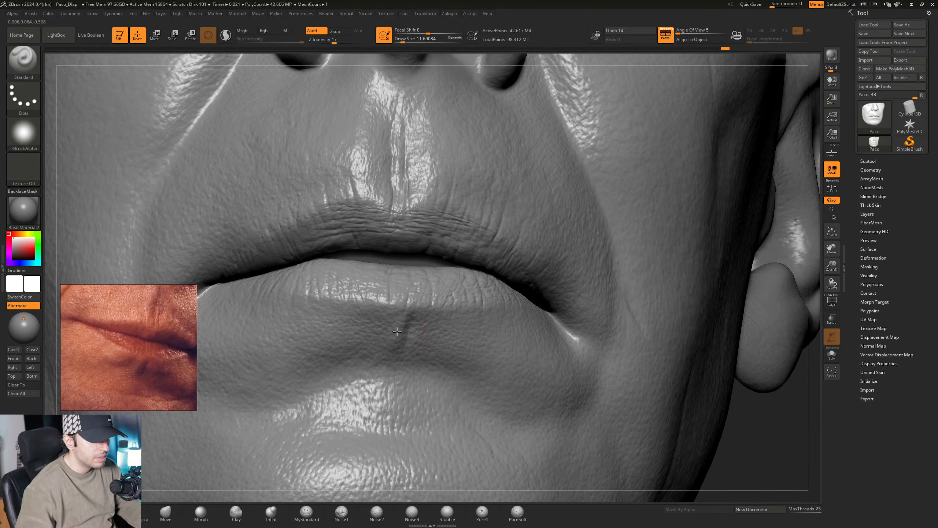
{"action": "right_click_drag", "start_coordinate": [397, 332], "coordinate": [397, 316]}
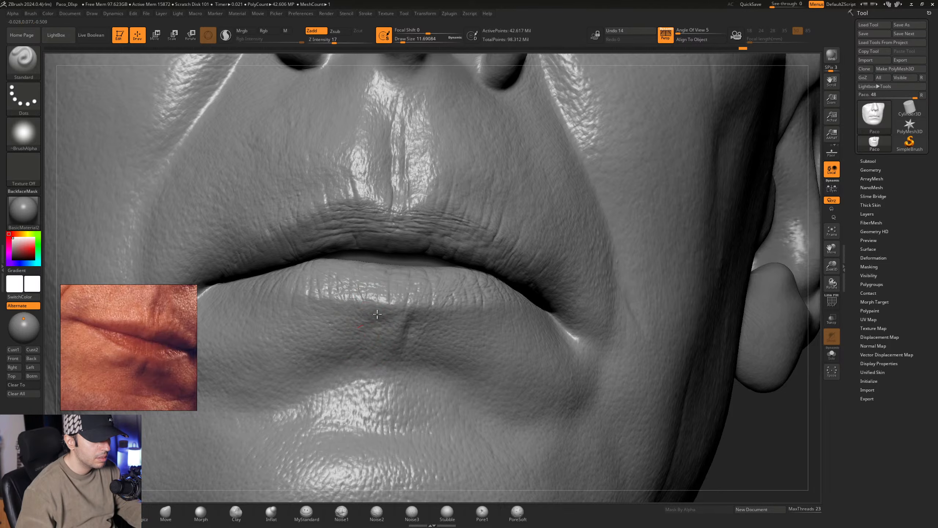
{"action": "right_click_drag", "start_coordinate": [417, 318], "coordinate": [439, 324]}
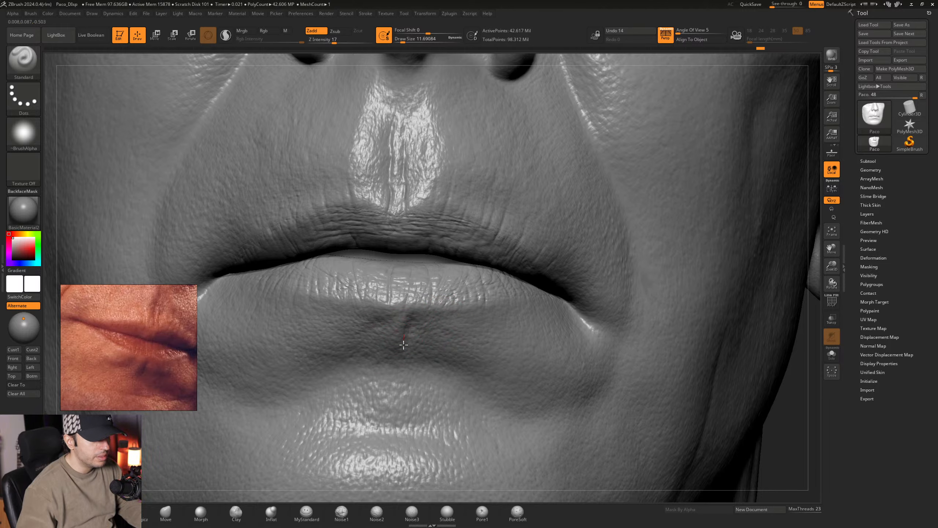
{"action": "right_click_drag", "start_coordinate": [428, 314], "coordinate": [452, 312], "text": "alt"}
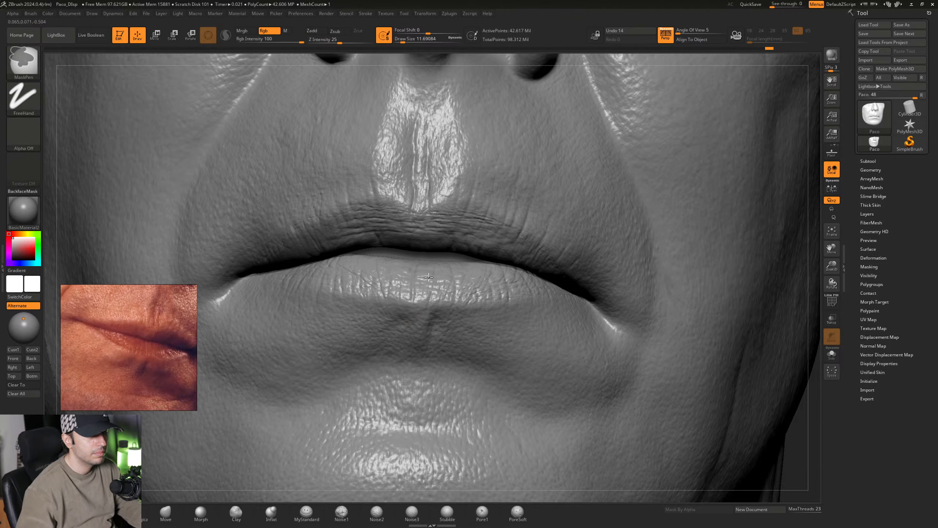
{"action": "mouse_move", "coordinate": [503, 328]}
{"action": "right_mouse_down", "text": "ctrl"}
{"action": "mouse_move", "coordinate": [450, 308]}
{"action": "mouse_move", "coordinate": [454, 326]}
{"action": "mouse_move", "coordinate": [486, 324]}
{"action": "mouse_move", "coordinate": [444, 320]}
{"action": "right_mouse_up", "text": "ctrl"}
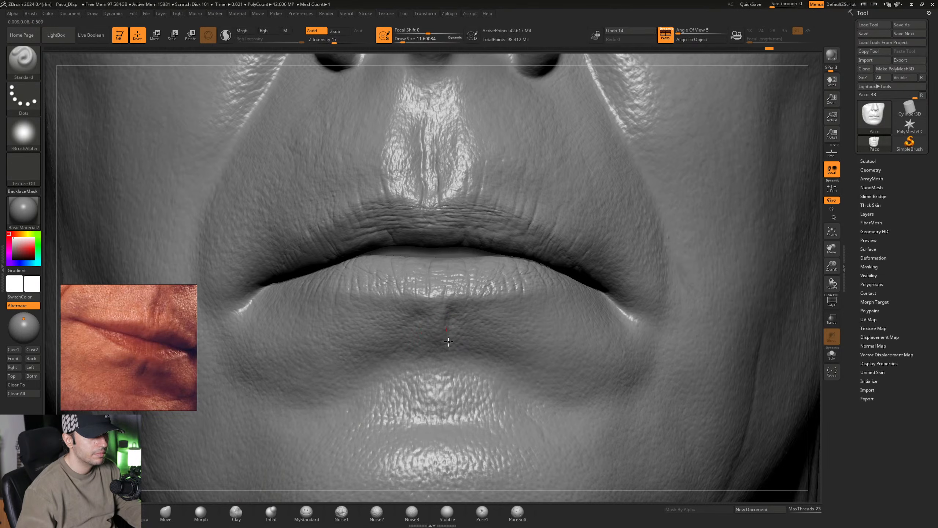
- Carve around the crease below the lower lip with the MyStandard brush at Draw Sizes of 28.75 and about 23.31
{"action": "left_click", "coordinate": [306, 511]}
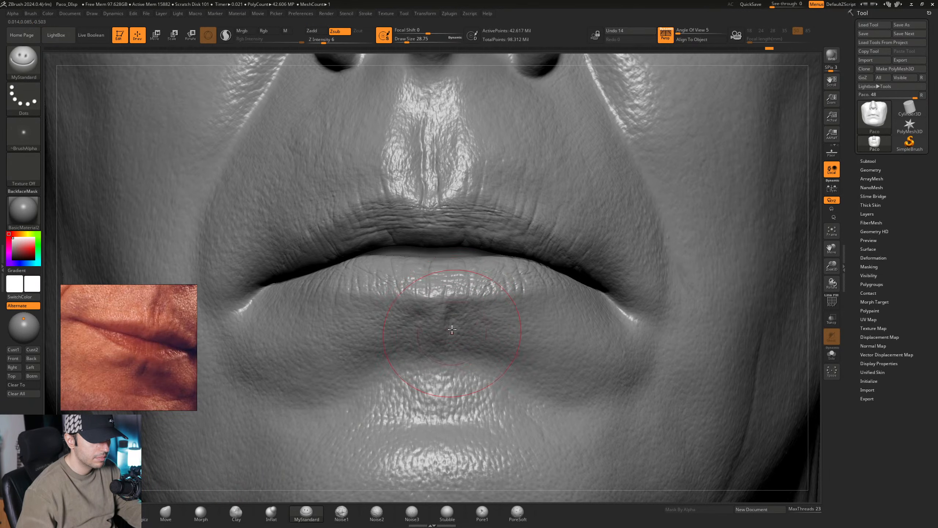
{"action": "right_click_drag", "start_coordinate": [452, 334], "coordinate": [436, 329]}
{"action": "key", "text": "space"}
{"action": "left_click_drag", "start_coordinate": [456, 338], "coordinate": [454, 337]}
{"action": "right_click_drag", "start_coordinate": [423, 319], "coordinate": [469, 335]}
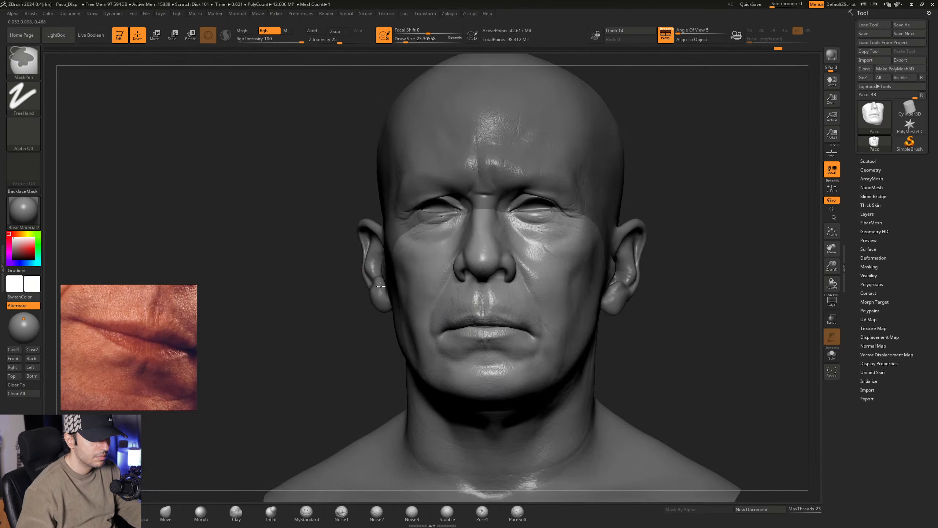
- Refine the small folds beside the crease under the lower lip with the Standard brush at a Draw Size of about 11.69
{"action": "right_click_drag", "start_coordinate": [380, 285], "coordinate": [425, 292]}
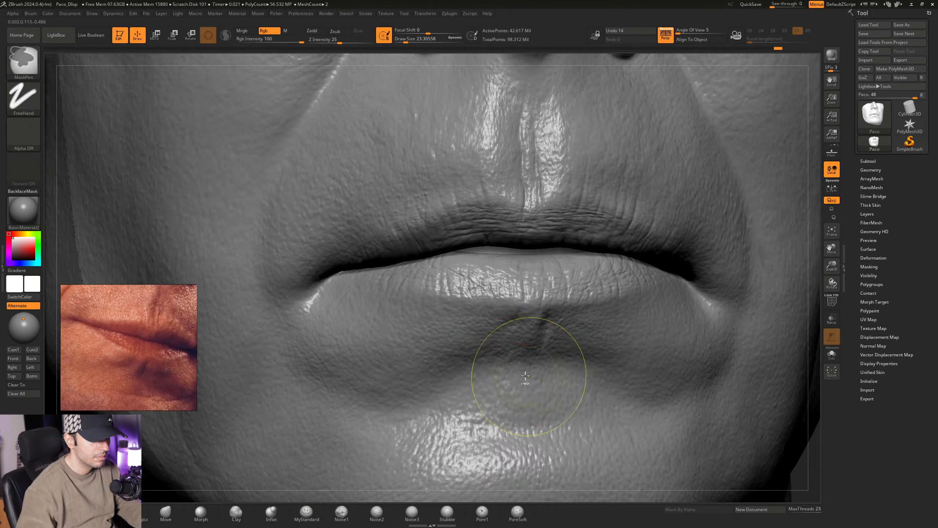
{"action": "right_click_drag", "start_coordinate": [523, 368], "coordinate": [537, 378]}
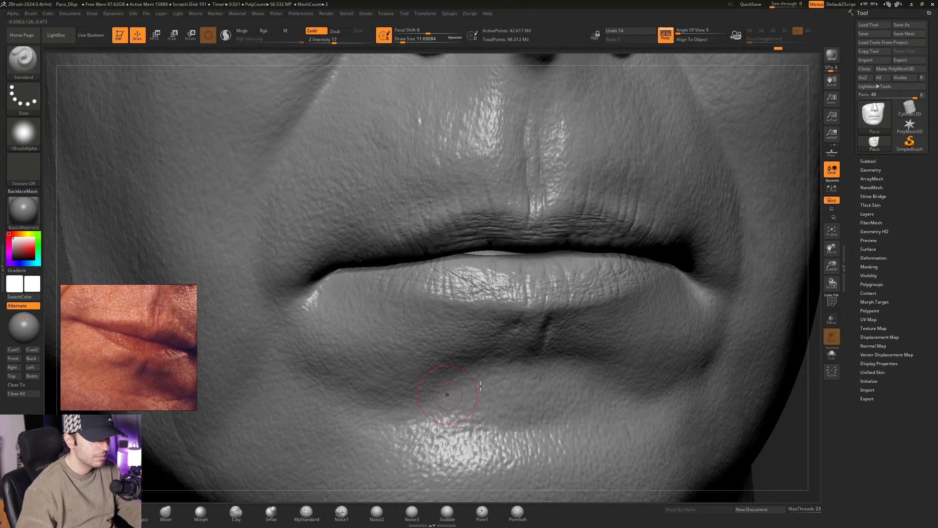
{"action": "mouse_move", "coordinate": [524, 335]}
{"action": "right_mouse_down"}
{"action": "mouse_move", "coordinate": [473, 329]}
{"action": "mouse_move", "coordinate": [478, 340]}
{"action": "mouse_move", "coordinate": [448, 338]}
{"action": "right_mouse_up"}
{"action": "right_click_drag", "start_coordinate": [362, 315], "coordinate": [406, 333], "text": "alt"}
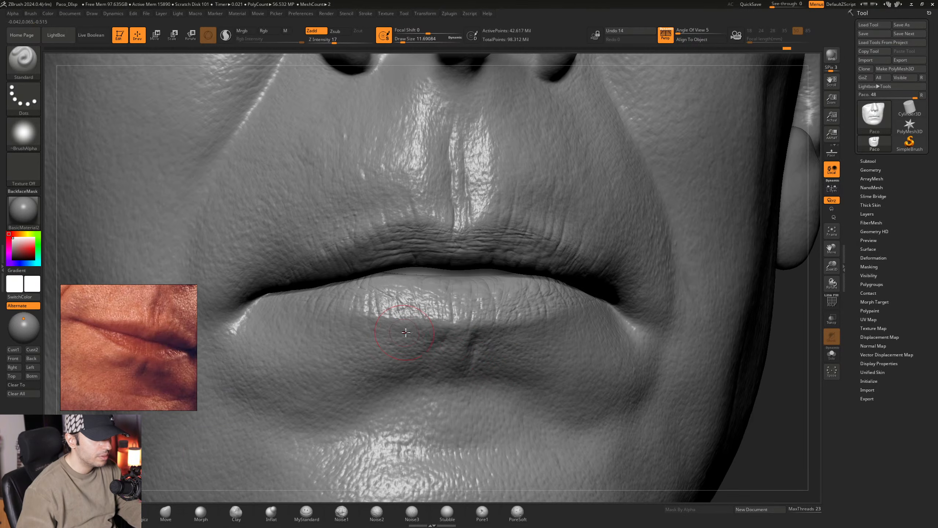
{"action": "right_click_drag", "start_coordinate": [512, 344], "coordinate": [505, 342]}
- Add broader diagonal folds under the lower lip with the Standard brush at a Draw Size of about 18.46
{"action": "key", "text": "space"}
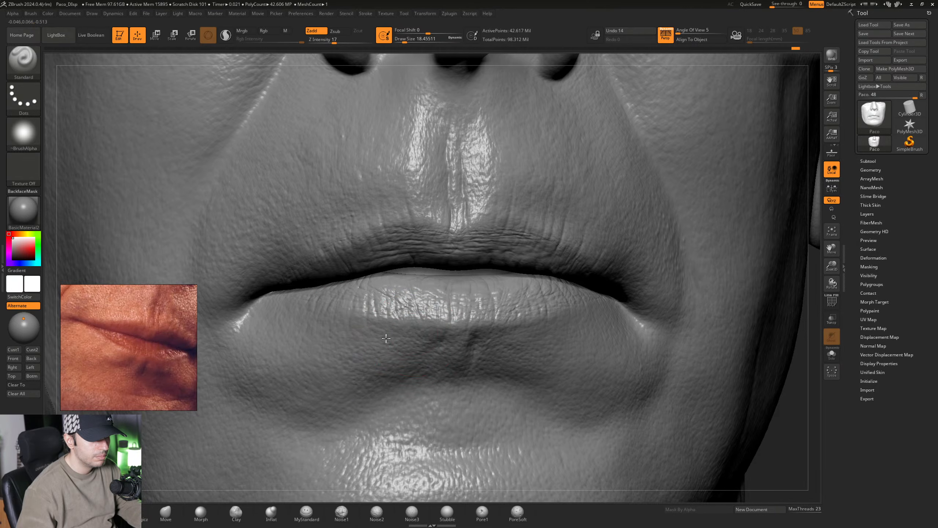
{"action": "right_click_drag", "start_coordinate": [371, 364], "coordinate": [365, 346]}
{"action": "mouse_move", "coordinate": [555, 343]}
{"action": "right_mouse_down"}
{"action": "mouse_move", "coordinate": [492, 325]}
{"action": "mouse_move", "coordinate": [504, 339]}
{"action": "mouse_move", "coordinate": [457, 338]}
{"action": "right_mouse_up"}
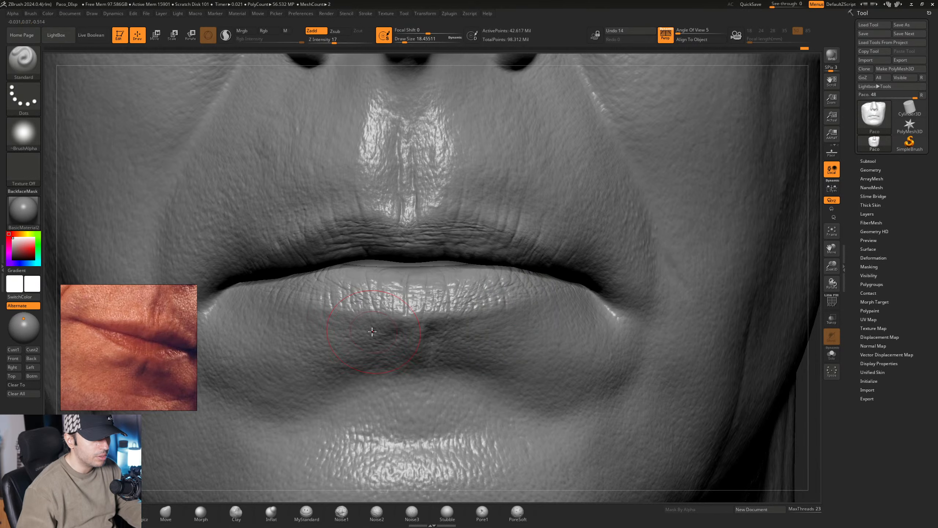
{"action": "mouse_move", "coordinate": [389, 333]}
{"action": "right_mouse_down", "text": "alt"}
{"action": "mouse_move", "coordinate": [422, 336]}
{"action": "mouse_move", "coordinate": [416, 349]}
{"action": "right_mouse_up", "text": "alt"}
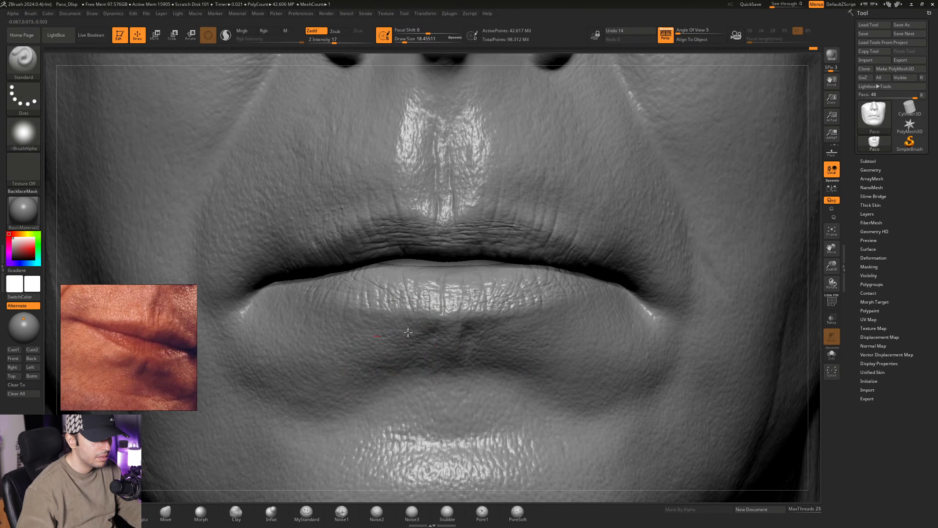
{"action": "mouse_move", "coordinate": [408, 332]}
{"action": "right_mouse_down"}
{"action": "mouse_move", "coordinate": [445, 342]}
{"action": "mouse_move", "coordinate": [325, 258]}
{"action": "right_mouse_up"}
{"action": "right_click_drag", "start_coordinate": [477, 330], "coordinate": [415, 348]}
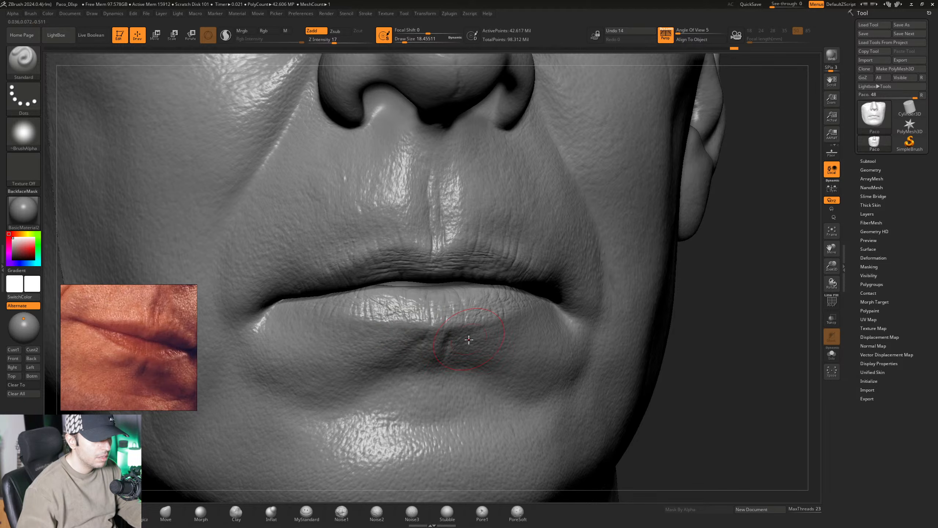
{"action": "mouse_move", "coordinate": [473, 351]}
{"action": "right_mouse_down", "text": "ctrl"}
{"action": "mouse_move", "coordinate": [456, 335]}
{"action": "mouse_move", "coordinate": [478, 340]}
{"action": "mouse_move", "coordinate": [441, 327]}
{"action": "mouse_move", "coordinate": [418, 355]}
{"action": "right_mouse_up", "text": "ctrl"}
- Soften the crease below the lower lip with the Morph brush at a Draw Size of about 12.92
{"action": "left_click", "coordinate": [200, 511]}
{"action": "key", "text": "space"}
{"action": "left_click_drag", "start_coordinate": [418, 355], "coordinate": [420, 355]}
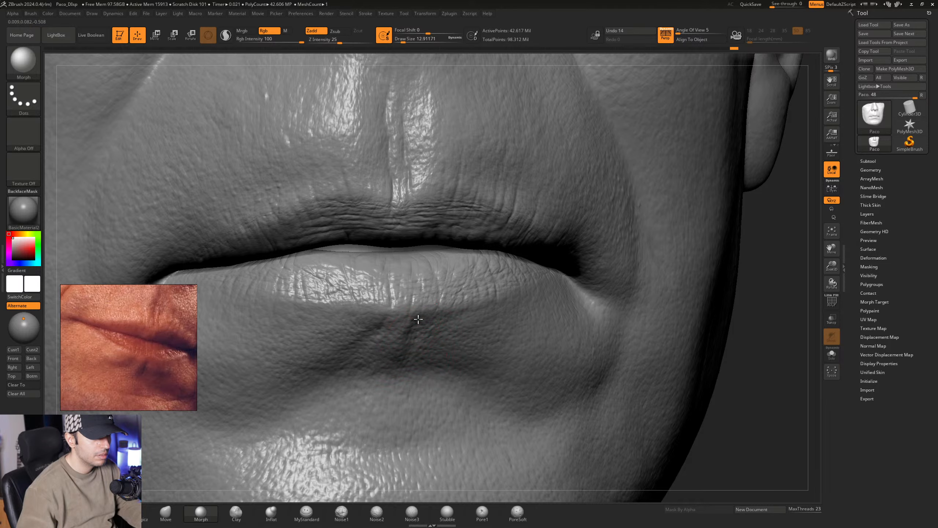
{"action": "key", "text": "ctrl"}
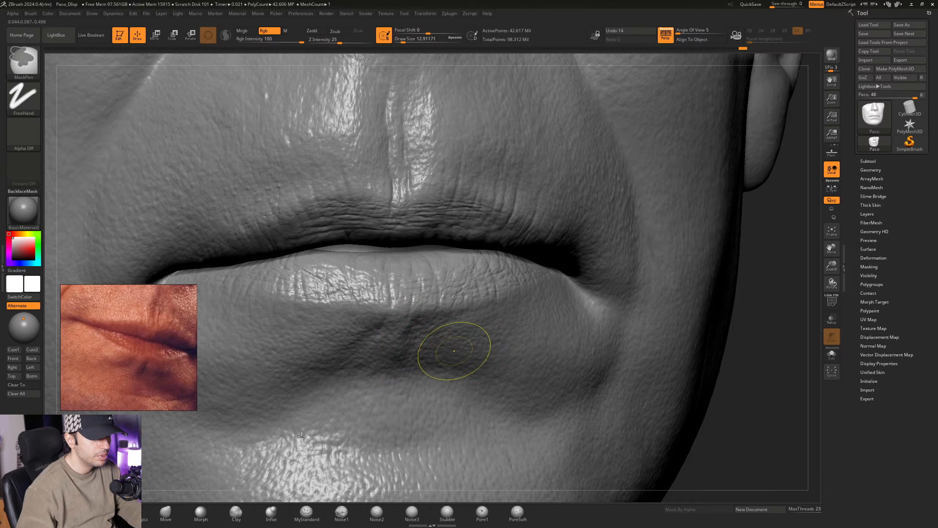
- Sharpen the fine creases below the lower lip with the Standard brush at a Draw Size of about 9.45
{"action": "left_click", "coordinate": [95, 513]}
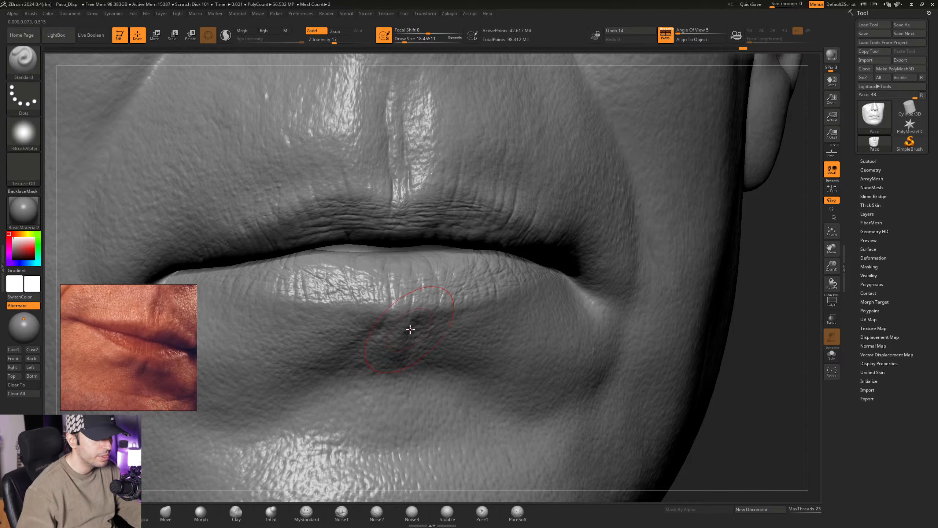
{"action": "key", "text": "space"}
{"action": "left_click_drag", "start_coordinate": [412, 341], "coordinate": [408, 341]}
{"action": "right_click_drag", "start_coordinate": [425, 337], "coordinate": [412, 330]}
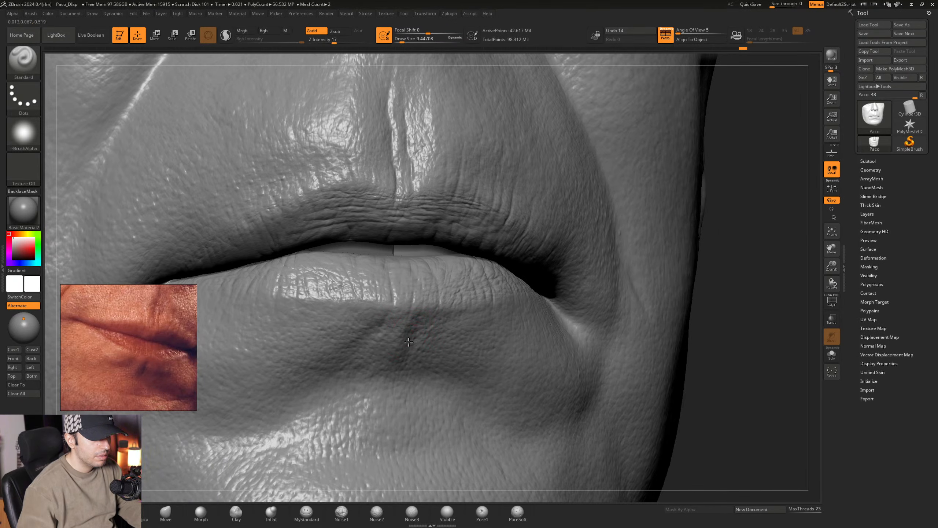
{"action": "right_click_drag", "start_coordinate": [409, 341], "coordinate": [445, 336]}
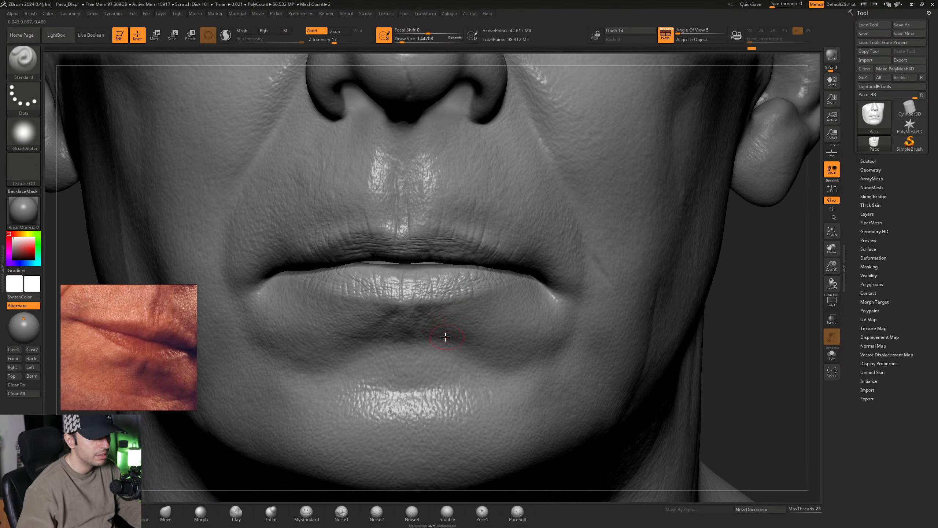
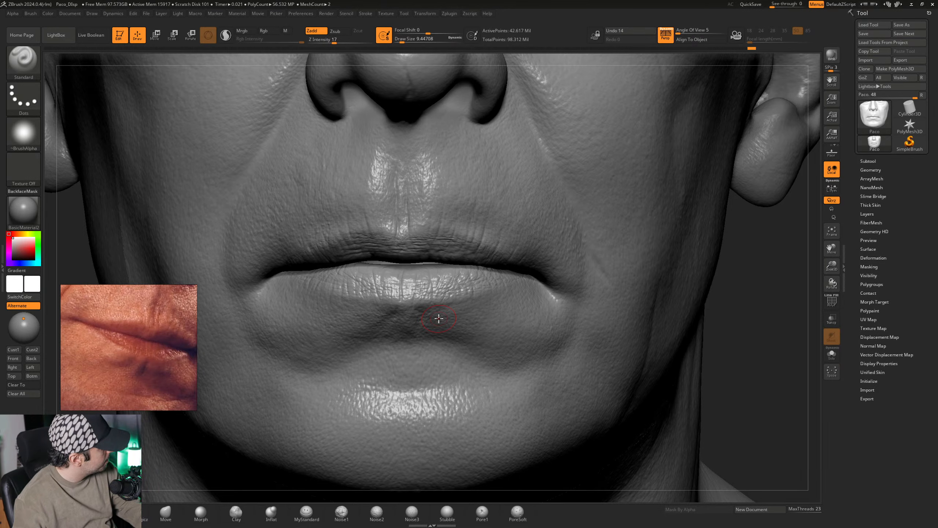
- Start a horizontal crease across the upper chin with the MyStandard brush in Zsub mode at a Draw Size of about 32.71
{"action": "mouse_move", "coordinate": [480, 294]}
{"action": "right_mouse_down"}
{"action": "mouse_move", "coordinate": [453, 311]}
{"action": "mouse_move", "coordinate": [451, 304]}
{"action": "mouse_move", "coordinate": [492, 326]}
{"action": "mouse_move", "coordinate": [461, 319]}
{"action": "mouse_move", "coordinate": [426, 326]}
{"action": "mouse_move", "coordinate": [452, 336]}
{"action": "mouse_move", "coordinate": [447, 345]}
{"action": "right_mouse_up"}
{"action": "left_click", "coordinate": [306, 512]}
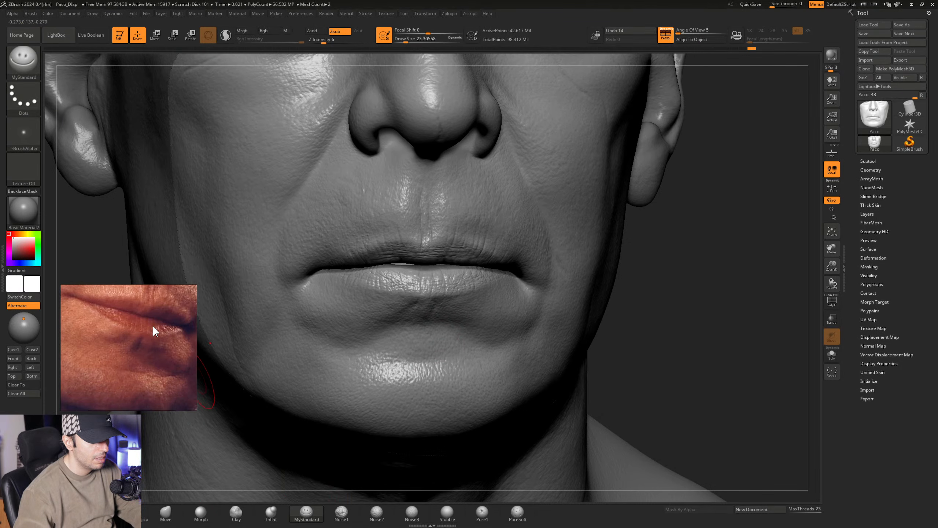
{"action": "scroll", "coordinate": [153, 325], "scroll_direction": "down", "scroll_amount": 1}
{"action": "middle_click_drag", "start_coordinate": [140, 327], "coordinate": [153, 303]}
{"action": "right_click_drag", "start_coordinate": [401, 369], "coordinate": [427, 361]}
{"action": "key", "text": "space"}
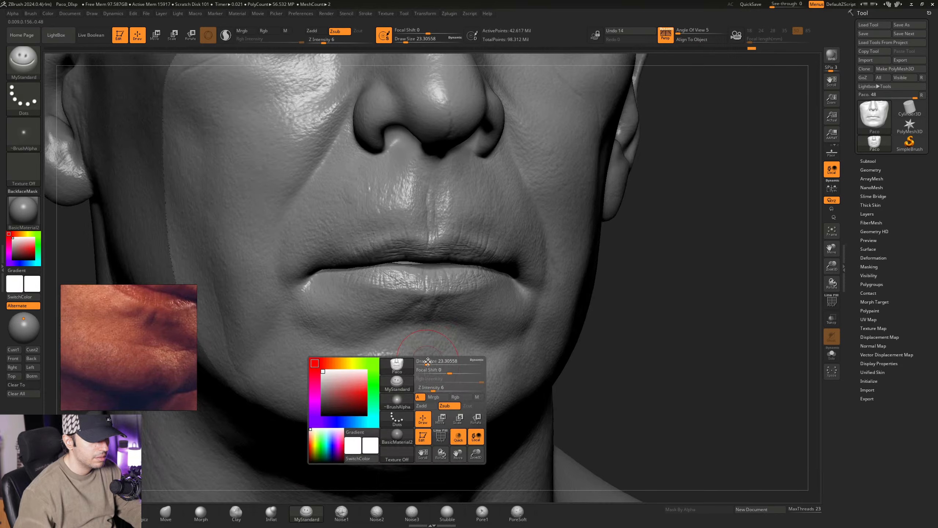
{"action": "left_click_drag", "start_coordinate": [427, 362], "coordinate": [429, 362]}
{"action": "mouse_move", "coordinate": [426, 361]}
{"action": "right_mouse_down", "text": "alt"}
{"action": "mouse_move", "coordinate": [437, 338]}
{"action": "mouse_move", "coordinate": [423, 338]}
{"action": "right_mouse_up", "text": "alt"}
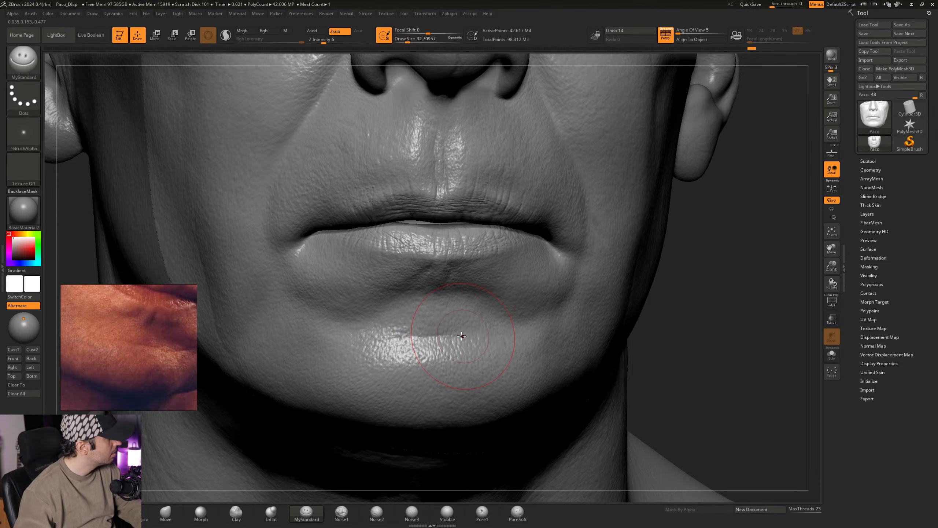
- Extend and deepen the horizontal chin crease toward both sides with the MyStandard brush at a Draw Size of about 32.71
{"action": "right_click_drag", "start_coordinate": [471, 339], "coordinate": [460, 339]}
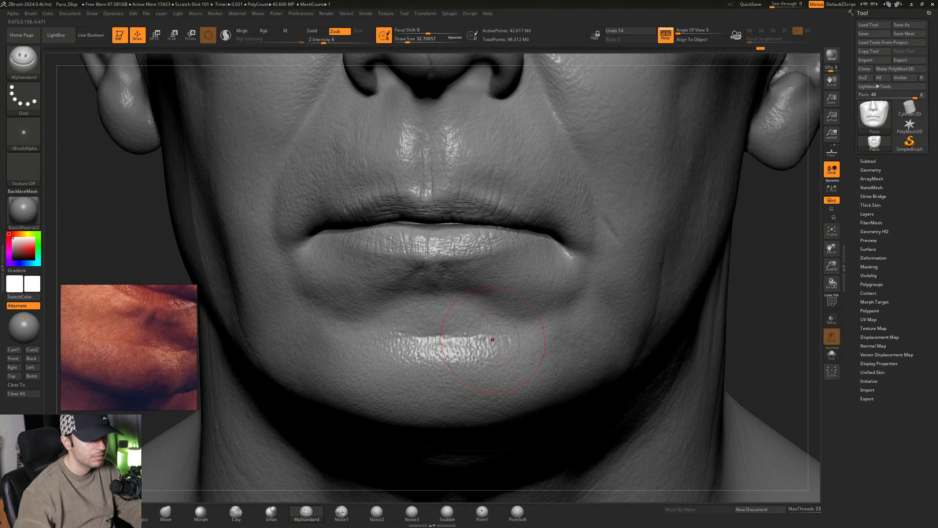
{"action": "right_click_drag", "start_coordinate": [409, 336], "coordinate": [384, 336]}
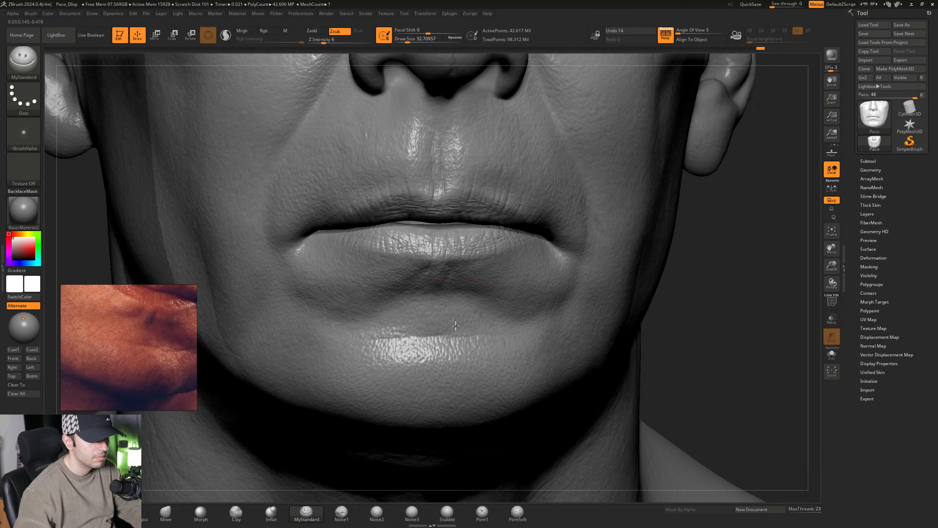
{"action": "mouse_move", "coordinate": [455, 325]}
{"action": "right_mouse_down"}
{"action": "mouse_move", "coordinate": [433, 312]}
{"action": "mouse_move", "coordinate": [460, 319]}
{"action": "mouse_move", "coordinate": [453, 340]}
{"action": "mouse_move", "coordinate": [458, 332]}
{"action": "mouse_move", "coordinate": [479, 345]}
{"action": "mouse_move", "coordinate": [426, 354]}
{"action": "mouse_move", "coordinate": [498, 347]}
{"action": "mouse_move", "coordinate": [456, 320]}
{"action": "right_mouse_up"}
{"action": "right_click", "coordinate": [453, 339]}
{"action": "mouse_move", "coordinate": [456, 319]}
{"action": "right_mouse_down"}
{"action": "mouse_move", "coordinate": [471, 329]}
{"action": "mouse_move", "coordinate": [467, 351]}
{"action": "right_mouse_up"}
{"action": "right_click_drag", "start_coordinate": [512, 377], "coordinate": [563, 396], "text": "ctrl"}
{"action": "right_click_drag", "start_coordinate": [576, 357], "coordinate": [456, 333], "text": "alt"}
- Carry the chin crease outward beneath the lower lip's outer fold with the MyStandard brush at a Draw Size of about 25
{"action": "key", "text": "space"}
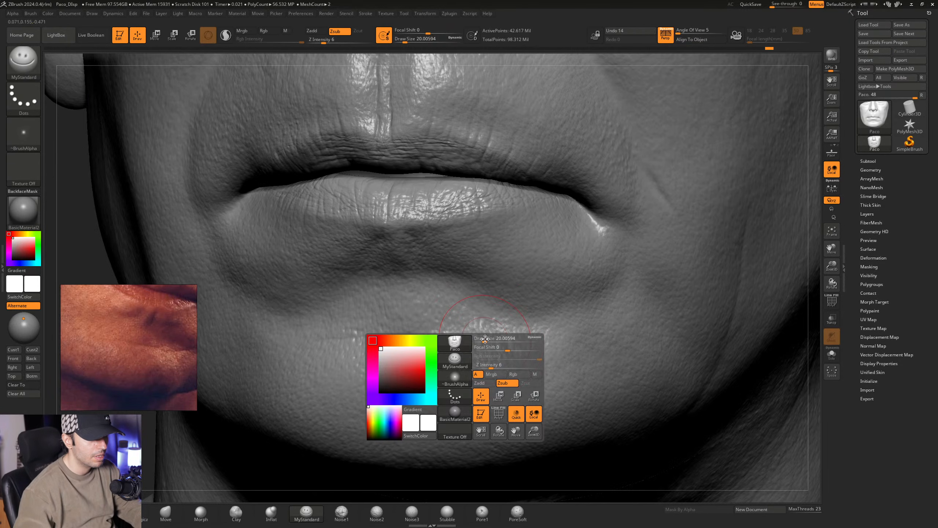
{"action": "left_click_drag", "start_coordinate": [481, 339], "coordinate": [485, 338]}
{"action": "mouse_move", "coordinate": [501, 332]}
{"action": "right_mouse_down"}
{"action": "mouse_move", "coordinate": [540, 321]}
{"action": "mouse_move", "coordinate": [455, 343]}
{"action": "mouse_move", "coordinate": [483, 345]}
{"action": "mouse_move", "coordinate": [466, 337]}
{"action": "mouse_move", "coordinate": [479, 332]}
{"action": "right_mouse_up"}
{"action": "left_click_drag", "start_coordinate": [478, 332], "coordinate": [506, 344]}
{"action": "middle_click_drag", "start_coordinate": [112, 362], "coordinate": [95, 351]}
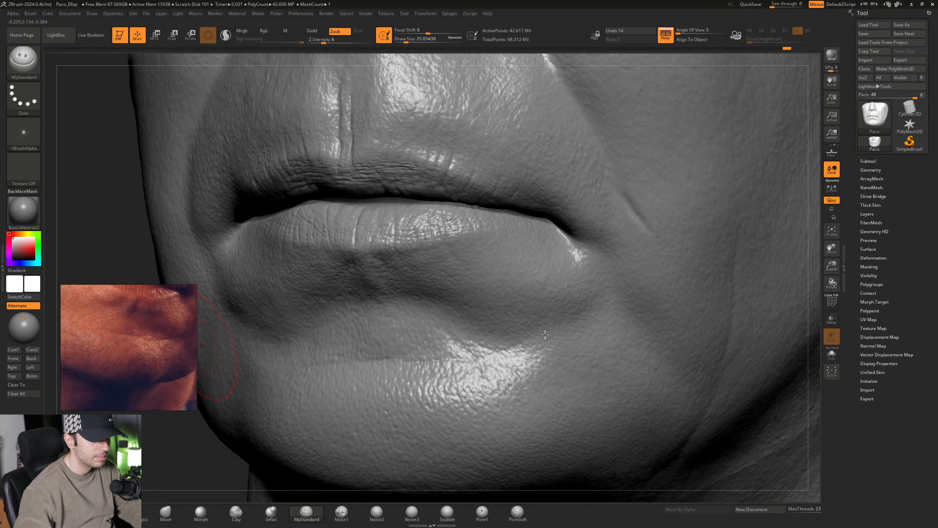
{"action": "right_click_drag", "start_coordinate": [482, 345], "coordinate": [538, 352]}
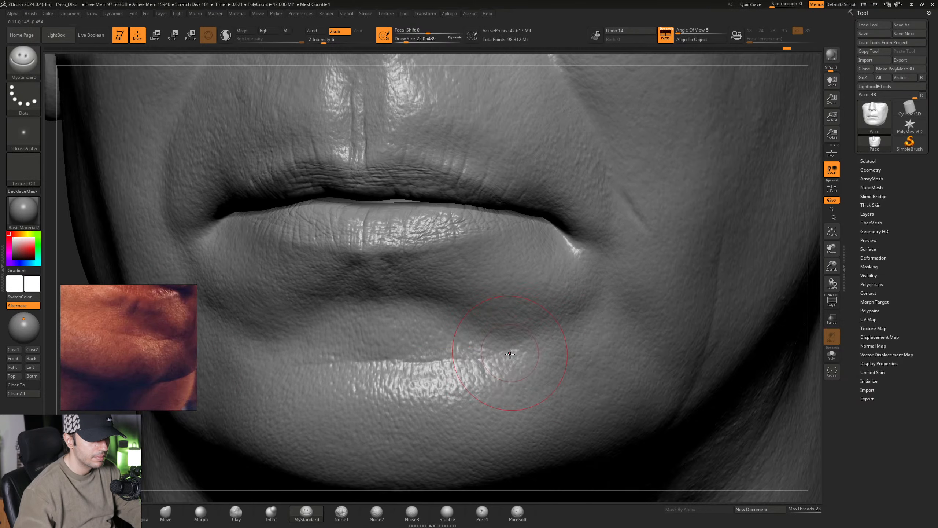
- Sharpen the chin crease and its outer ends with the MyStandard brush at a Draw Size of about 16.97
{"action": "key", "text": "space"}
{"action": "left_click_drag", "start_coordinate": [529, 389], "coordinate": [525, 390]}
{"action": "right_click_drag", "start_coordinate": [524, 352], "coordinate": [514, 347]}
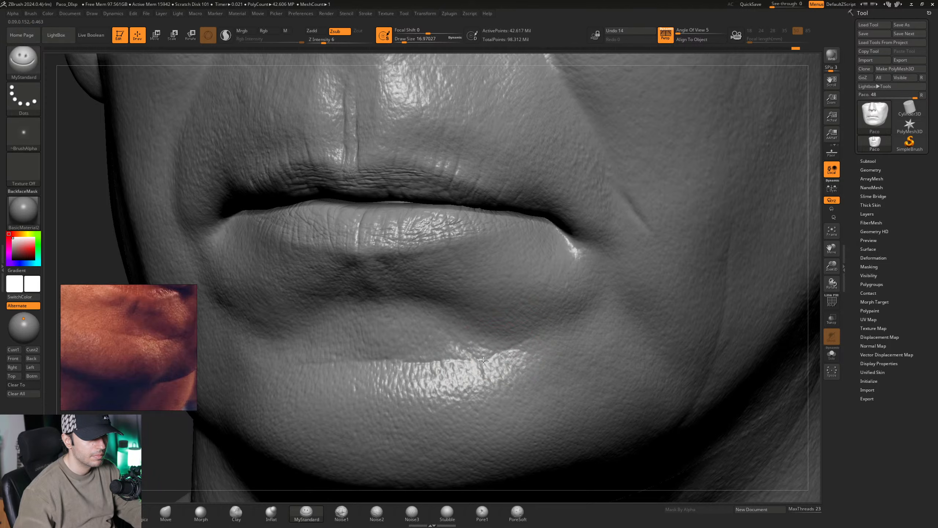
{"action": "mouse_move", "coordinate": [507, 354]}
{"action": "right_mouse_down"}
{"action": "mouse_move", "coordinate": [527, 356]}
{"action": "mouse_move", "coordinate": [486, 336]}
{"action": "mouse_move", "coordinate": [507, 356]}
{"action": "right_mouse_up"}
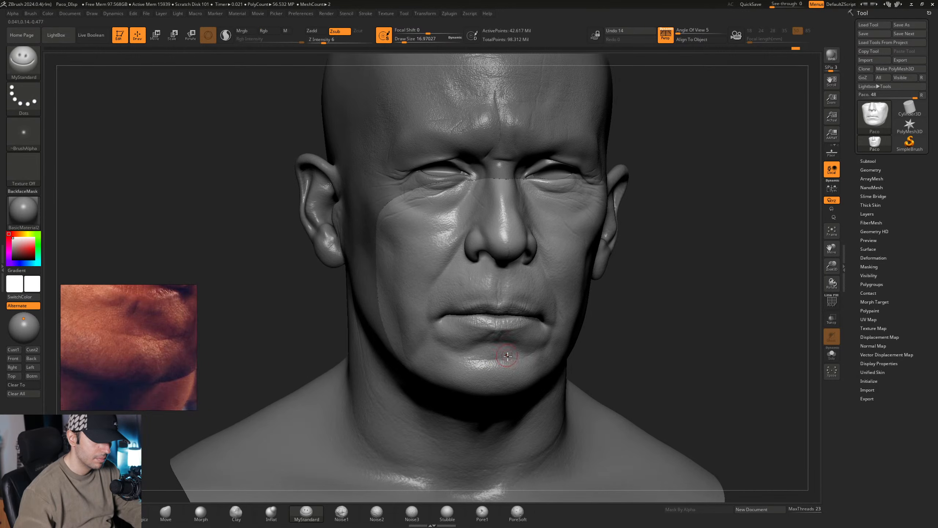
{"action": "mouse_move", "coordinate": [525, 389]}
{"action": "right_mouse_down", "text": "ctrl"}
{"action": "mouse_move", "coordinate": [570, 404]}
{"action": "mouse_move", "coordinate": [517, 384]}
{"action": "right_mouse_up", "text": "ctrl"}
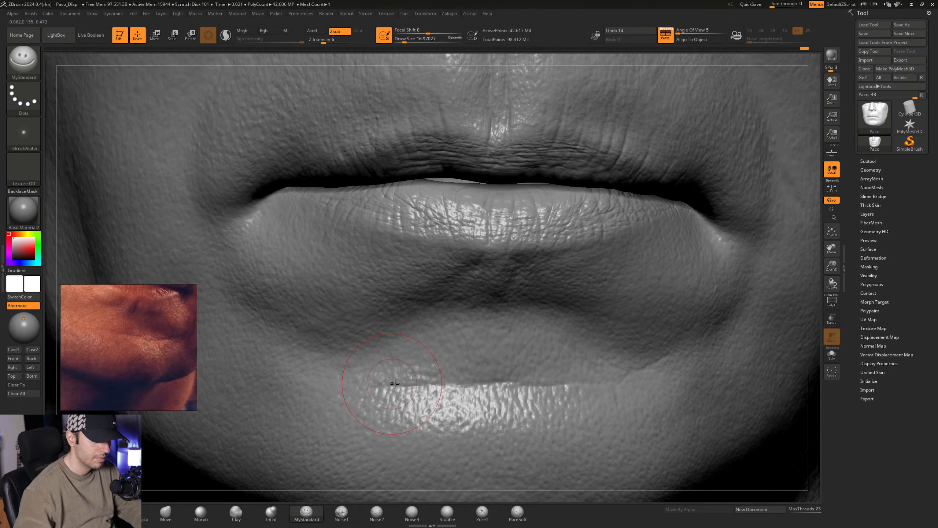
{"action": "mouse_move", "coordinate": [621, 386]}
{"action": "right_mouse_down", "text": "alt"}
{"action": "mouse_move", "coordinate": [575, 364]}
{"action": "mouse_move", "coordinate": [538, 366]}
{"action": "mouse_move", "coordinate": [496, 332]}
{"action": "mouse_move", "coordinate": [494, 343]}
{"action": "mouse_move", "coordinate": [511, 353]}
{"action": "mouse_move", "coordinate": [470, 339]}
{"action": "mouse_move", "coordinate": [508, 354]}
{"action": "mouse_move", "coordinate": [481, 344]}
{"action": "right_mouse_up", "text": "alt"}
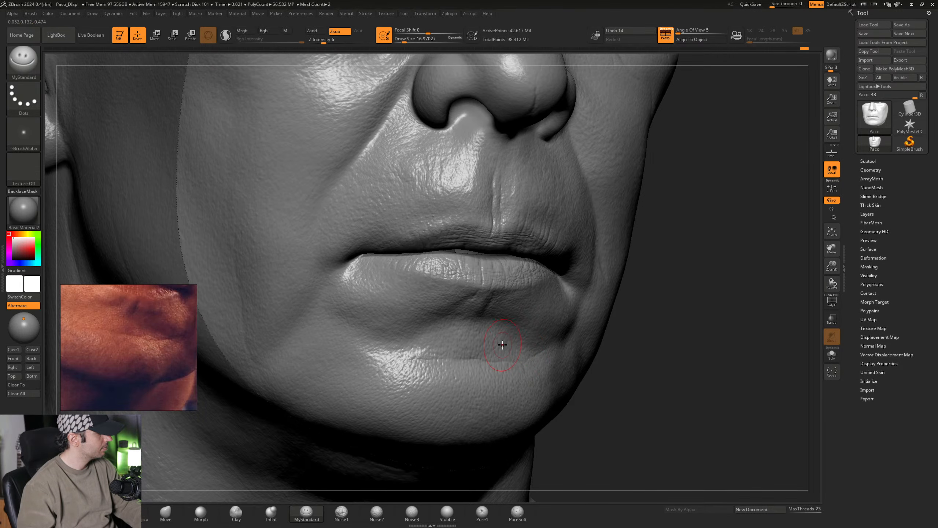
- Bring the nasolabial fold into view on the reference and carve it beside the nostril with MyStandard at a Draw Size of about 18.46
{"action": "mouse_move", "coordinate": [512, 344]}
{"action": "right_mouse_down"}
{"action": "mouse_move", "coordinate": [511, 353]}
{"action": "mouse_move", "coordinate": [479, 337]}
{"action": "mouse_move", "coordinate": [485, 331]}
{"action": "right_mouse_up"}
{"action": "mouse_move", "coordinate": [506, 225]}
{"action": "right_mouse_down", "text": "alt"}
{"action": "mouse_move", "coordinate": [490, 300]}
{"action": "mouse_move", "coordinate": [466, 251]}
{"action": "mouse_move", "coordinate": [446, 253]}
{"action": "right_mouse_up", "text": "alt"}
{"action": "middle_click_drag", "start_coordinate": [143, 307], "coordinate": [155, 358]}
{"action": "mouse_move", "coordinate": [448, 330]}
{"action": "right_mouse_down"}
{"action": "mouse_move", "coordinate": [457, 320]}
{"action": "mouse_move", "coordinate": [438, 330]}
{"action": "right_mouse_up"}
{"action": "middle_click_drag", "start_coordinate": [122, 292], "coordinate": [195, 299]}
{"action": "mouse_move", "coordinate": [441, 302]}
{"action": "right_mouse_down"}
{"action": "mouse_move", "coordinate": [453, 312]}
{"action": "mouse_move", "coordinate": [426, 324]}
{"action": "right_mouse_up"}
{"action": "key", "text": "space"}
{"action": "left_click_drag", "start_coordinate": [423, 324], "coordinate": [425, 324]}
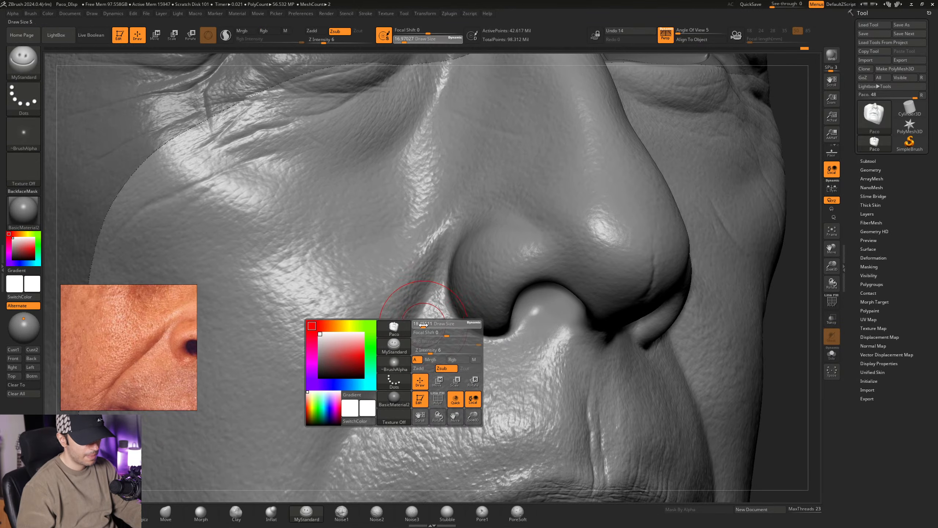
{"action": "right_click_drag", "start_coordinate": [432, 322], "coordinate": [433, 281]}
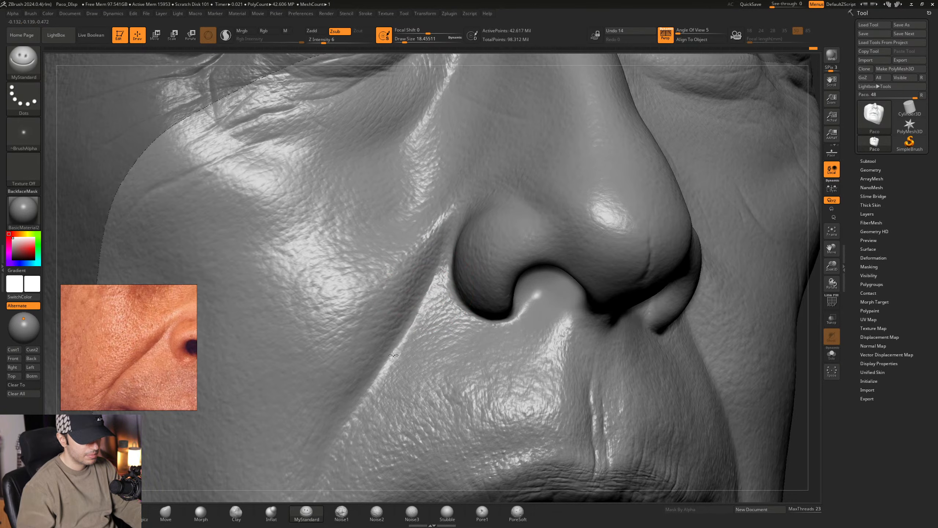
{"action": "right_click_drag", "start_coordinate": [417, 346], "coordinate": [446, 305], "text": "alt"}
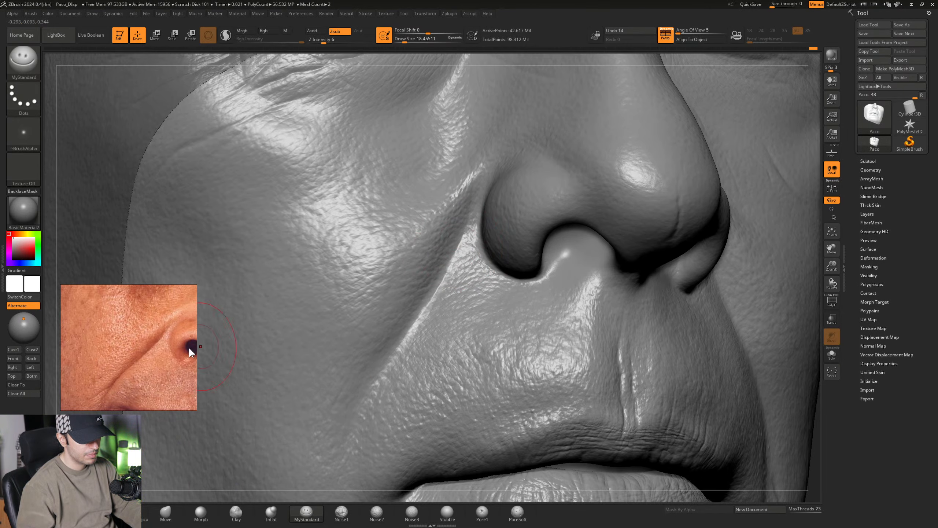
- Deepen the nasolabial fold down toward the mouth corner, following the reference, with the MyStandard brush at a Draw Size of about 18.46
{"action": "middle_click_drag", "start_coordinate": [144, 365], "coordinate": [151, 350]}
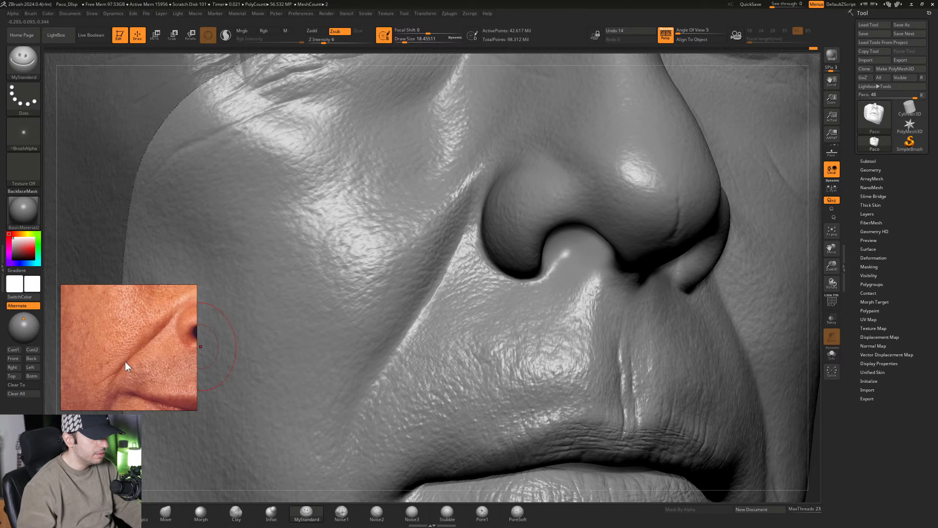
{"action": "right_click_drag", "start_coordinate": [463, 292], "coordinate": [401, 282]}
{"action": "mouse_move", "coordinate": [389, 335]}
{"action": "right_mouse_down"}
{"action": "mouse_move", "coordinate": [400, 341]}
{"action": "mouse_move", "coordinate": [404, 326]}
{"action": "mouse_move", "coordinate": [376, 370]}
{"action": "right_mouse_up"}
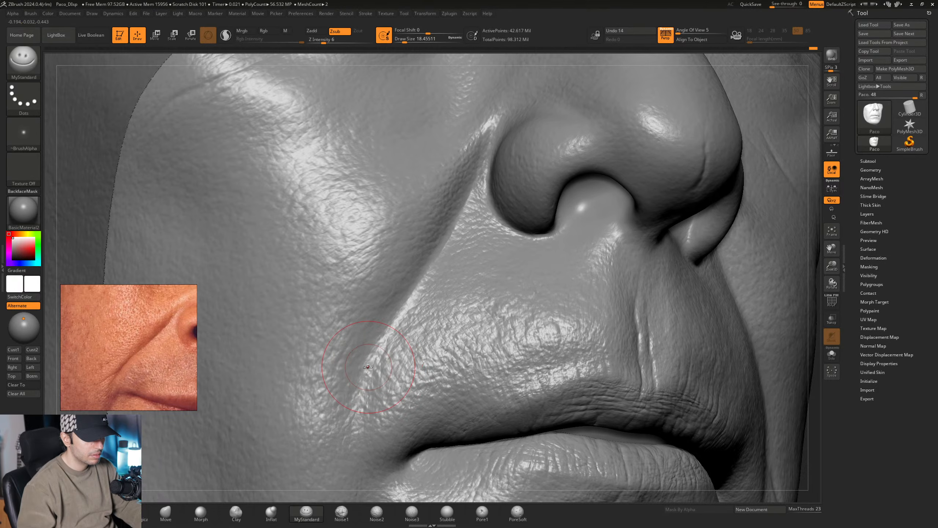
{"action": "left_click_drag", "start_coordinate": [383, 340], "coordinate": [399, 312]}
{"action": "right_click_drag", "start_coordinate": [429, 270], "coordinate": [412, 321], "text": "alt"}
- Sharpen the crease line of the nasolabial fold with the MyStandard brush at a Draw Size of about 11.69
{"action": "key", "text": "space"}
{"action": "left_click_drag", "start_coordinate": [412, 321], "coordinate": [409, 320]}
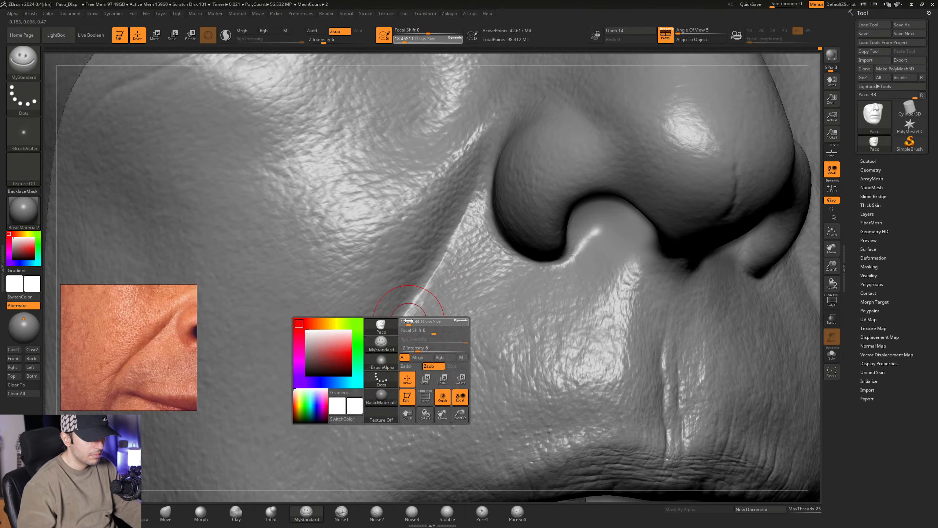
{"action": "right_click_drag", "start_coordinate": [407, 320], "coordinate": [397, 328]}
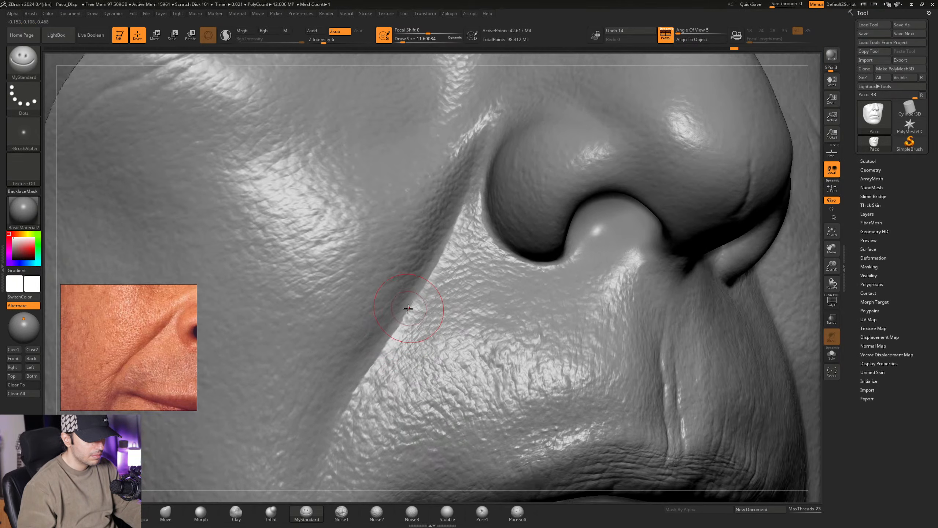
{"action": "right_click_drag", "start_coordinate": [432, 285], "coordinate": [426, 282]}
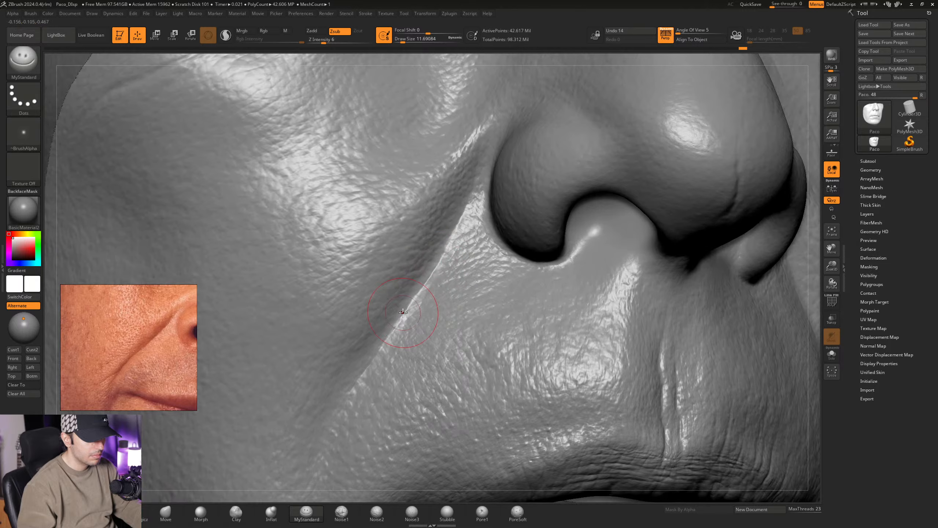
{"action": "right_click_drag", "start_coordinate": [385, 337], "coordinate": [373, 359]}
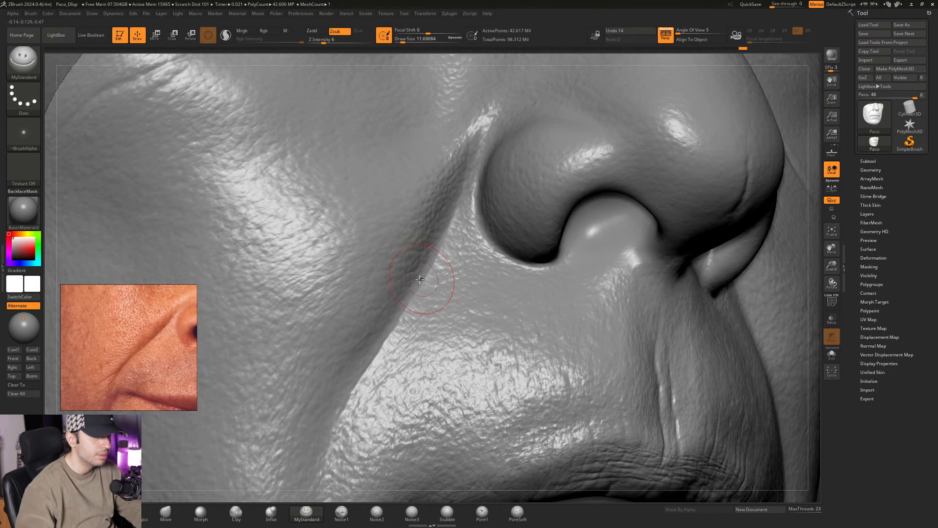
{"action": "mouse_move", "coordinate": [423, 300]}
{"action": "right_mouse_down"}
{"action": "mouse_move", "coordinate": [360, 356]}
{"action": "mouse_move", "coordinate": [358, 371]}
{"action": "mouse_move", "coordinate": [446, 274]}
{"action": "right_mouse_up"}
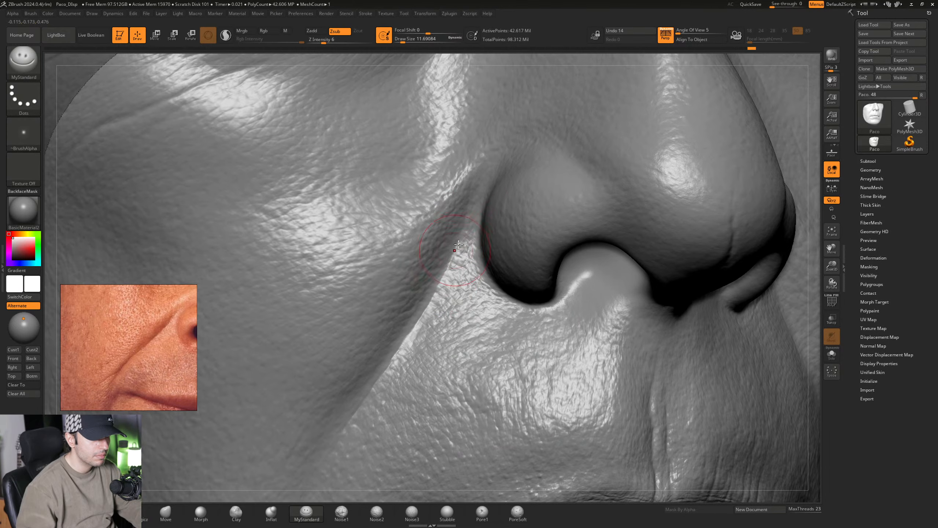
- Carve the lower end of the nasolabial fold above the mouth corner with the MyStandard brush at a Draw Size of about 12.91
{"action": "mouse_move", "coordinate": [415, 344]}
{"action": "right_mouse_down"}
{"action": "mouse_move", "coordinate": [414, 306]}
{"action": "mouse_move", "coordinate": [410, 319]}
{"action": "right_mouse_up"}
{"action": "key", "text": "space"}
{"action": "left_click_drag", "start_coordinate": [410, 320], "coordinate": [411, 320]}
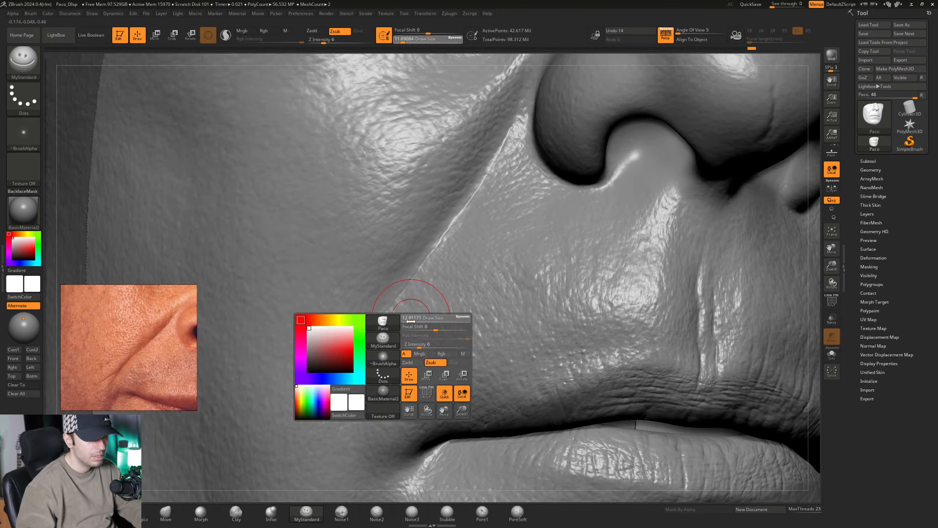
{"action": "mouse_move", "coordinate": [410, 323]}
{"action": "right_mouse_down"}
{"action": "mouse_move", "coordinate": [411, 301]}
{"action": "mouse_move", "coordinate": [400, 298]}
{"action": "right_mouse_up"}
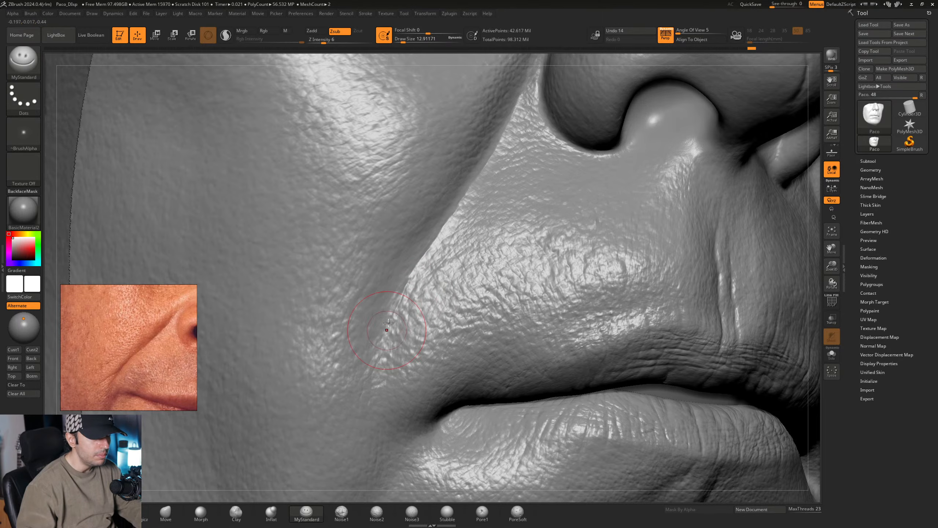
{"action": "mouse_move", "coordinate": [384, 327]}
{"action": "right_mouse_down"}
{"action": "mouse_move", "coordinate": [381, 345]}
{"action": "mouse_move", "coordinate": [384, 335]}
{"action": "right_mouse_up"}
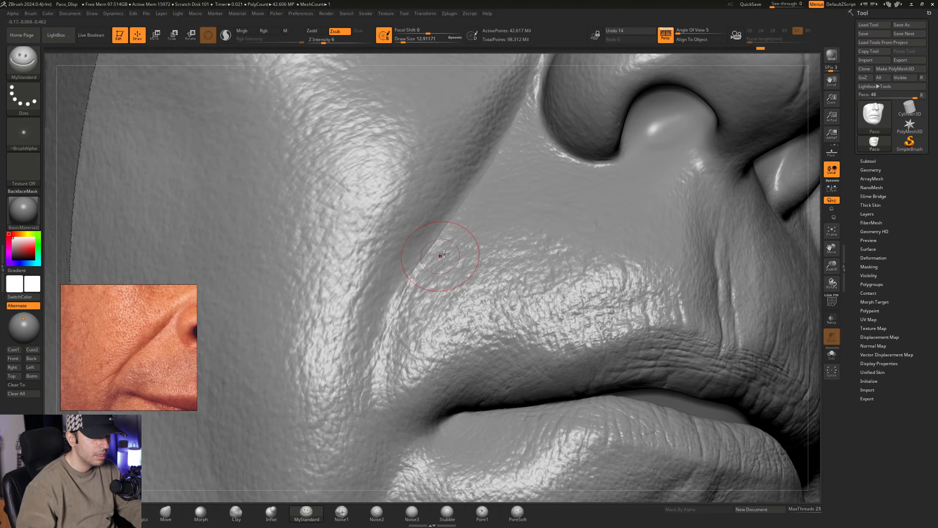
{"action": "right_click_drag", "start_coordinate": [443, 254], "coordinate": [406, 322]}
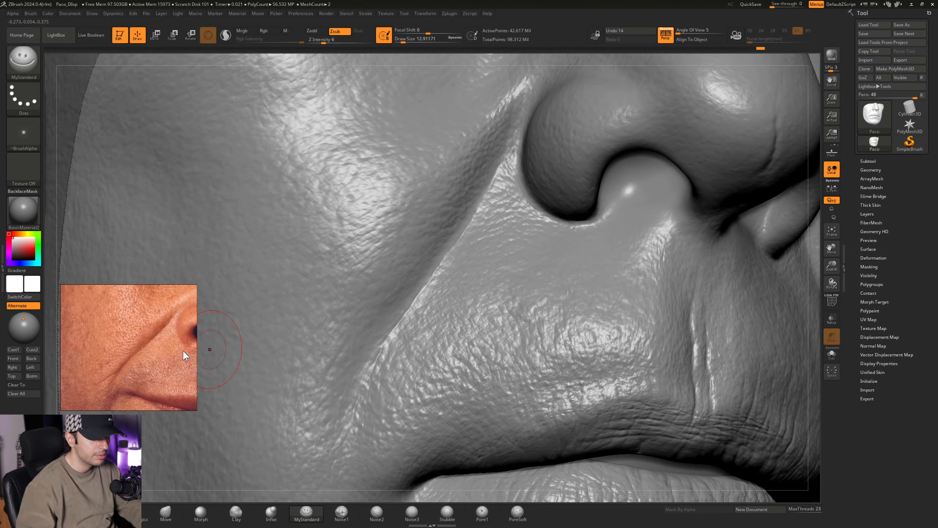
- Compare the nasolabial fold with the reference and define its edge up to the nostril with MyStandard at a Draw Size of about 12.91
{"action": "scroll", "coordinate": [162, 339], "scroll_direction": "down", "scroll_amount": 2}
{"action": "scroll", "coordinate": [158, 336], "scroll_direction": "up", "scroll_amount": 2}
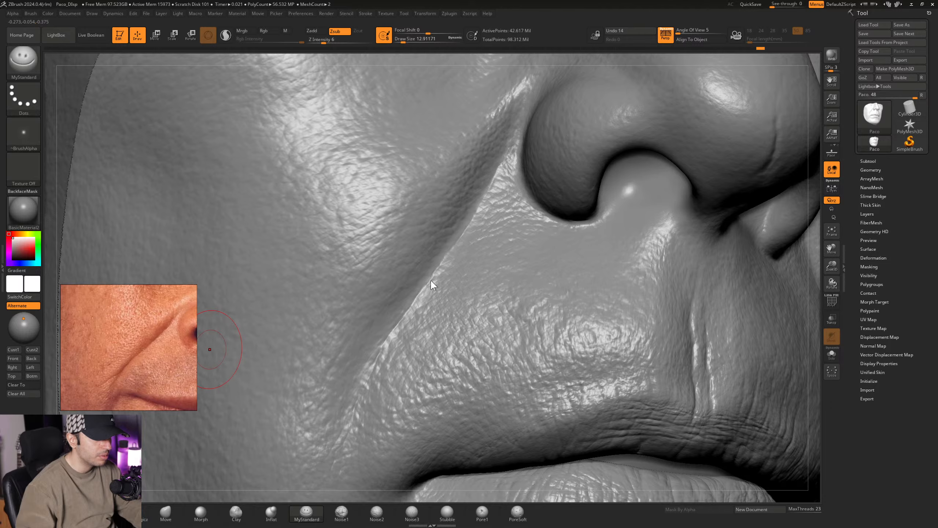
{"action": "right_click_drag", "start_coordinate": [431, 280], "coordinate": [416, 298]}
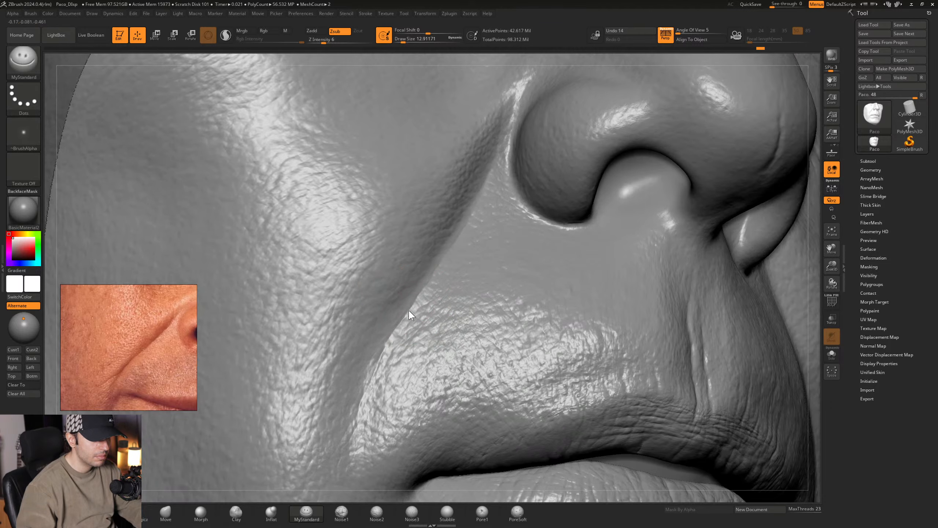
{"action": "mouse_move", "coordinate": [394, 329]}
{"action": "right_mouse_down"}
{"action": "mouse_move", "coordinate": [424, 312]}
{"action": "mouse_move", "coordinate": [414, 222]}
{"action": "right_mouse_up"}
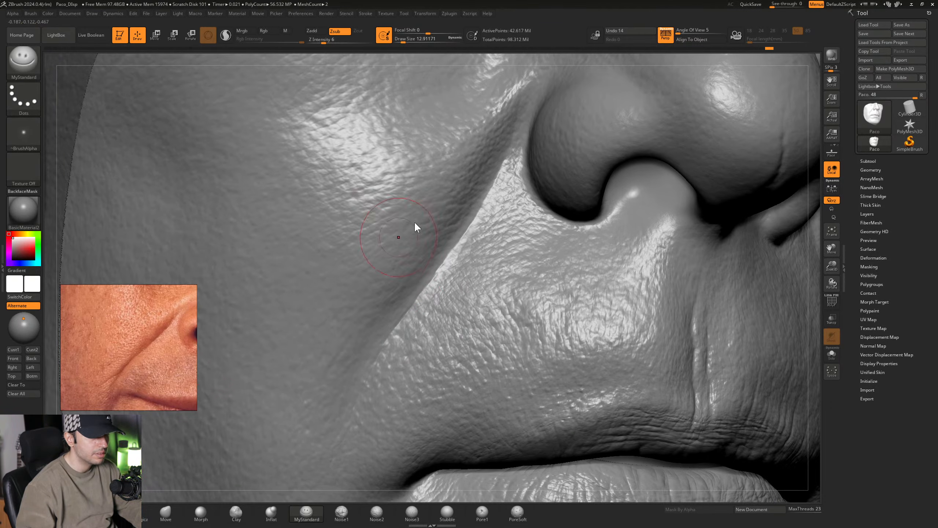
{"action": "right_click_drag", "start_coordinate": [458, 263], "coordinate": [421, 314]}
{"action": "key", "text": "ctrl"}
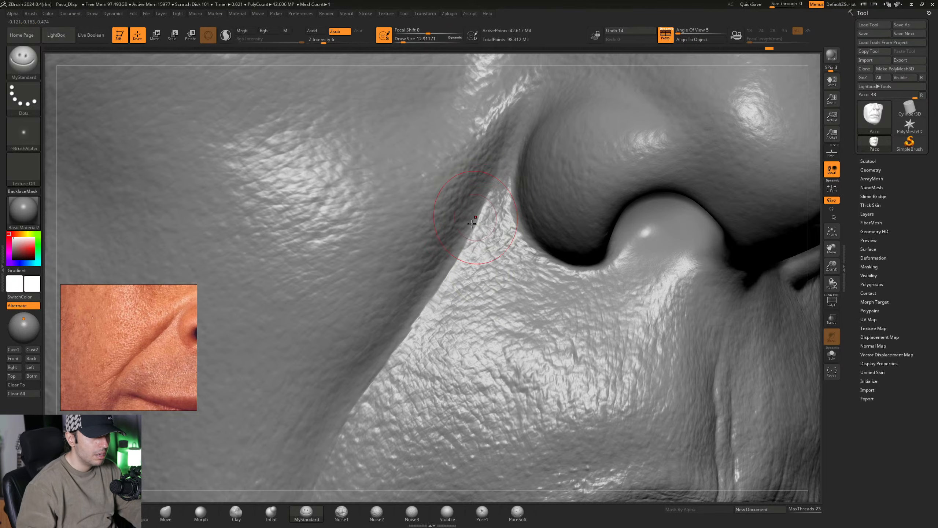
{"action": "mouse_move", "coordinate": [474, 275]}
{"action": "right_mouse_down", "text": "ctrl"}
{"action": "mouse_move", "coordinate": [452, 320]}
{"action": "mouse_move", "coordinate": [464, 291]}
{"action": "mouse_move", "coordinate": [447, 282]}
{"action": "mouse_move", "coordinate": [457, 295]}
{"action": "mouse_move", "coordinate": [446, 317]}
{"action": "right_mouse_up", "text": "ctrl"}
- Refine the nasolabial fold down to the mouth corner, checking the reference, with the MyStandard brush at a Draw Size of about 16.97
{"action": "key", "text": "ctrl"}
{"action": "key", "text": "space"}
{"action": "left_click_drag", "start_coordinate": [449, 317], "coordinate": [453, 317]}
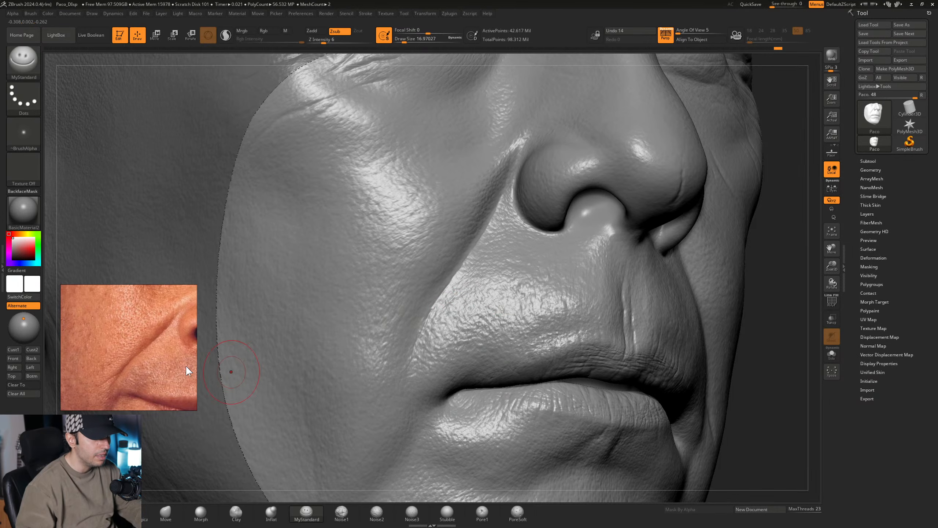
{"action": "right_click_drag", "start_coordinate": [510, 283], "coordinate": [505, 251]}
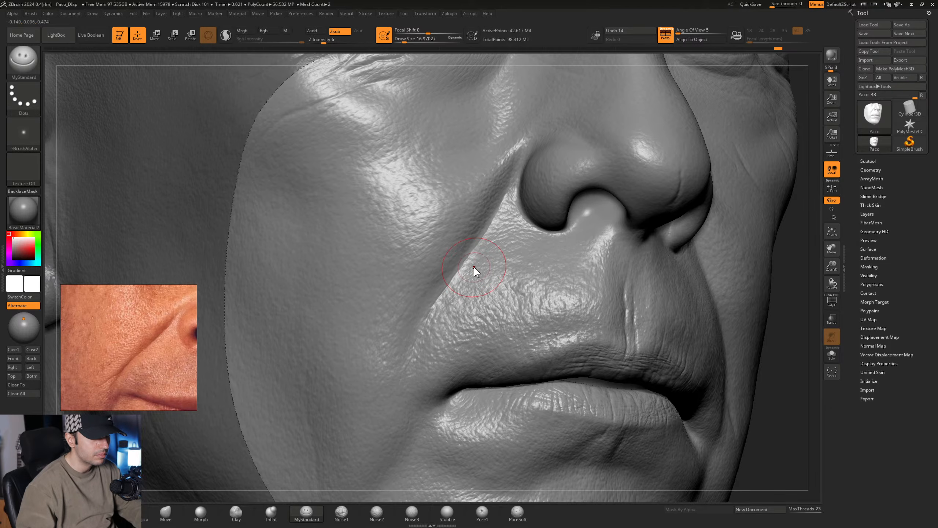
{"action": "right_click_drag", "start_coordinate": [443, 251], "coordinate": [357, 200]}
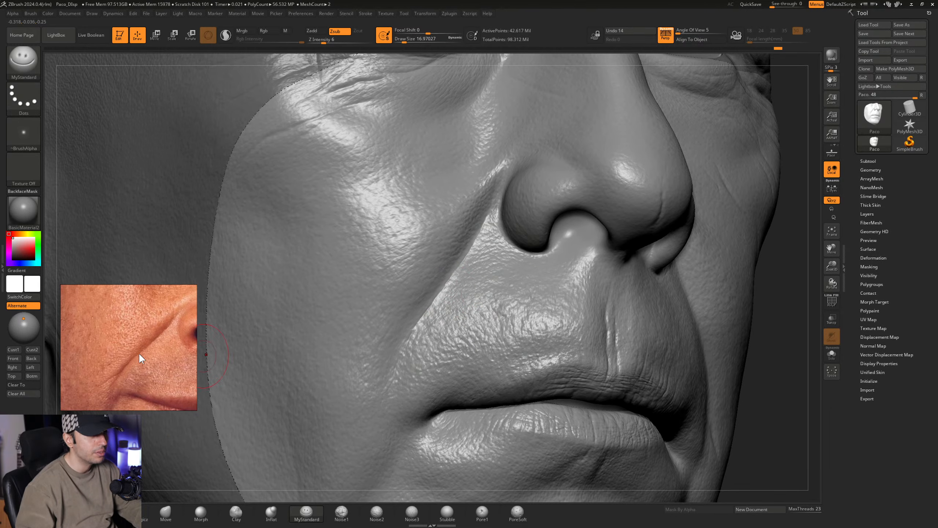
{"action": "mouse_move", "coordinate": [453, 327]}
{"action": "right_mouse_down", "text": "alt"}
{"action": "mouse_move", "coordinate": [469, 276]}
{"action": "mouse_move", "coordinate": [417, 320]}
{"action": "right_mouse_up", "text": "alt"}
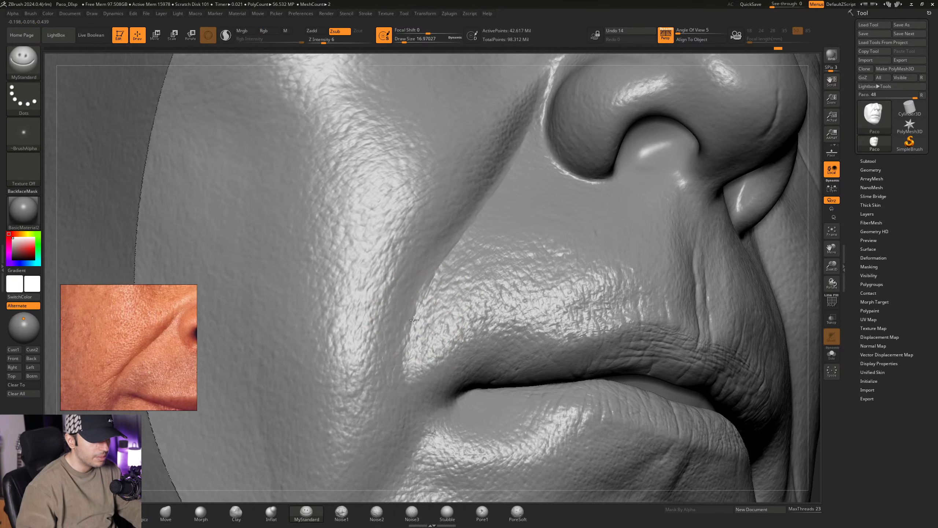
{"action": "mouse_move", "coordinate": [413, 324]}
{"action": "right_mouse_down"}
{"action": "mouse_move", "coordinate": [403, 357]}
{"action": "mouse_move", "coordinate": [435, 304]}
{"action": "mouse_move", "coordinate": [433, 317]}
{"action": "right_mouse_up"}
- Sculpt the lower half of the nasolabial fold with the MyStandard brush at a Draw Size of about 18.46
{"action": "key", "text": "space"}
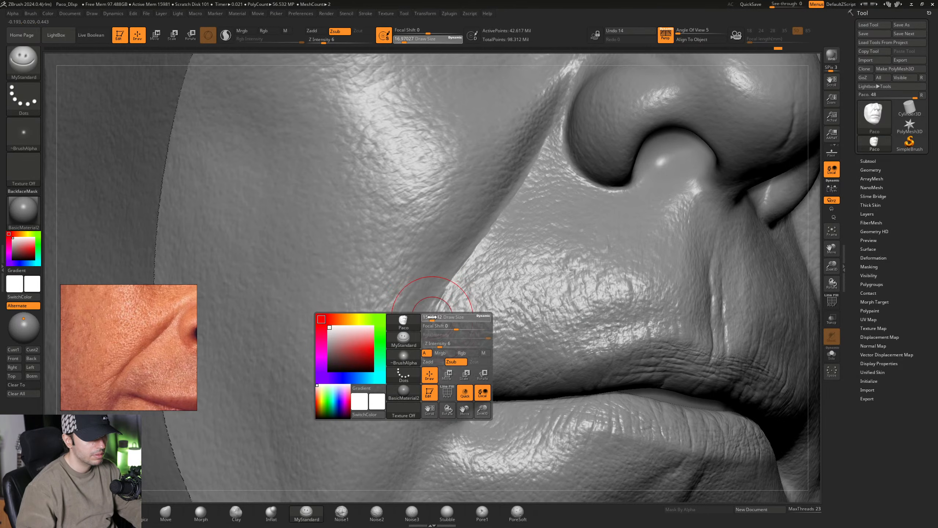
{"action": "left_click_drag", "start_coordinate": [433, 318], "coordinate": [434, 317]}
{"action": "right_click_drag", "start_coordinate": [416, 309], "coordinate": [410, 283], "text": "ctrl"}
{"action": "mouse_move", "coordinate": [476, 312]}
{"action": "right_mouse_down"}
{"action": "mouse_move", "coordinate": [457, 306]}
{"action": "mouse_move", "coordinate": [456, 320]}
{"action": "right_mouse_up"}
- Adjust the light direction on the head and check how the nasolabial fold reads against the reference
{"action": "left_click_drag", "start_coordinate": [27, 330], "coordinate": [18, 320]}
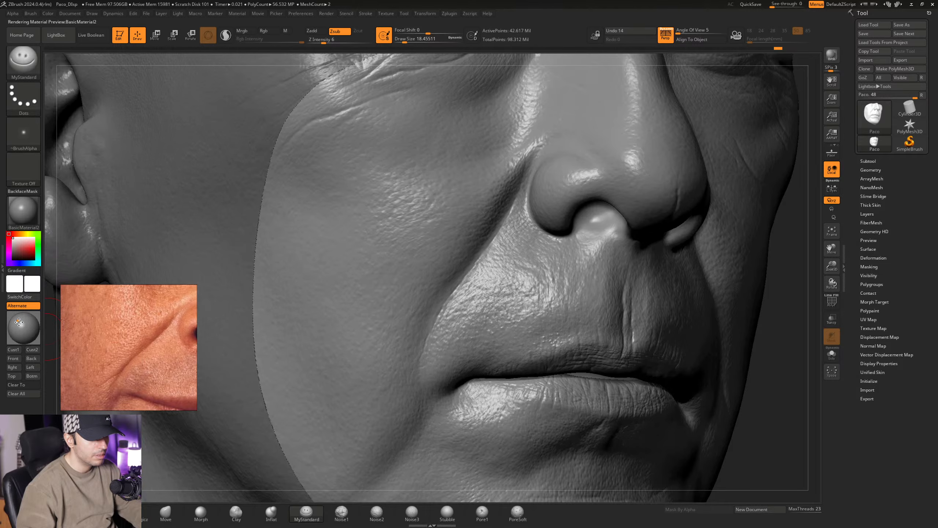
{"action": "mouse_move", "coordinate": [19, 322]}
{"action": "left_mouse_down"}
{"action": "mouse_move", "coordinate": [27, 325]}
{"action": "mouse_move", "coordinate": [20, 320]}
{"action": "left_mouse_up"}
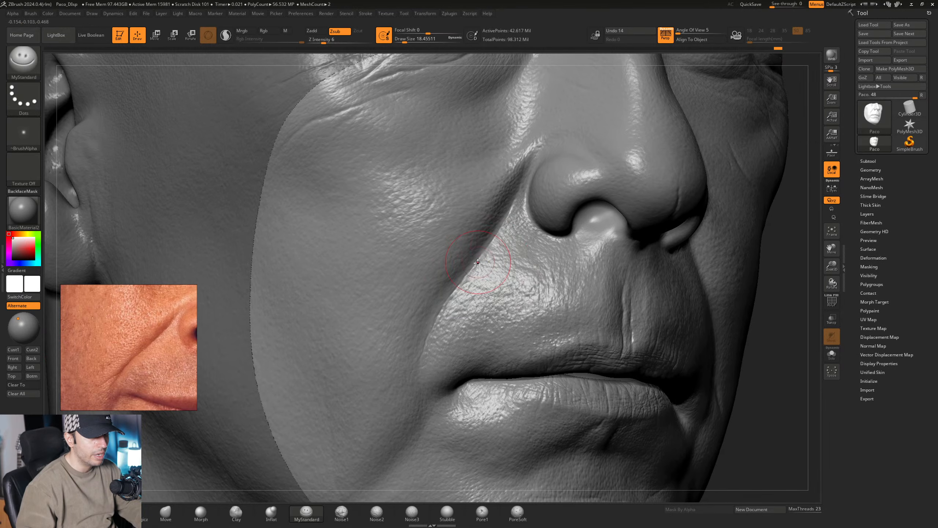
{"action": "mouse_move", "coordinate": [478, 263]}
{"action": "right_mouse_down", "text": "ctrl"}
{"action": "mouse_move", "coordinate": [480, 290]}
{"action": "mouse_move", "coordinate": [452, 237]}
{"action": "mouse_move", "coordinate": [479, 273]}
{"action": "right_mouse_up", "text": "ctrl"}
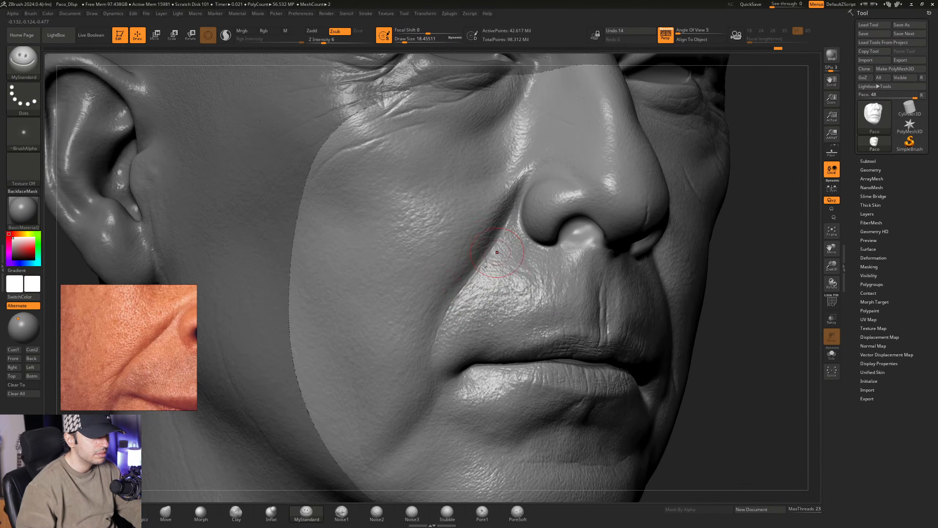
- Deepen the upper and middle nasolabial fold beside the nostril with the MyStandard brush at a Draw Size of about 18.46
{"action": "mouse_move", "coordinate": [473, 270]}
{"action": "right_mouse_down", "text": "ctrl"}
{"action": "mouse_move", "coordinate": [489, 272]}
{"action": "mouse_move", "coordinate": [459, 267]}
{"action": "mouse_move", "coordinate": [487, 263]}
{"action": "mouse_move", "coordinate": [461, 253]}
{"action": "mouse_move", "coordinate": [466, 261]}
{"action": "right_mouse_up", "text": "ctrl"}
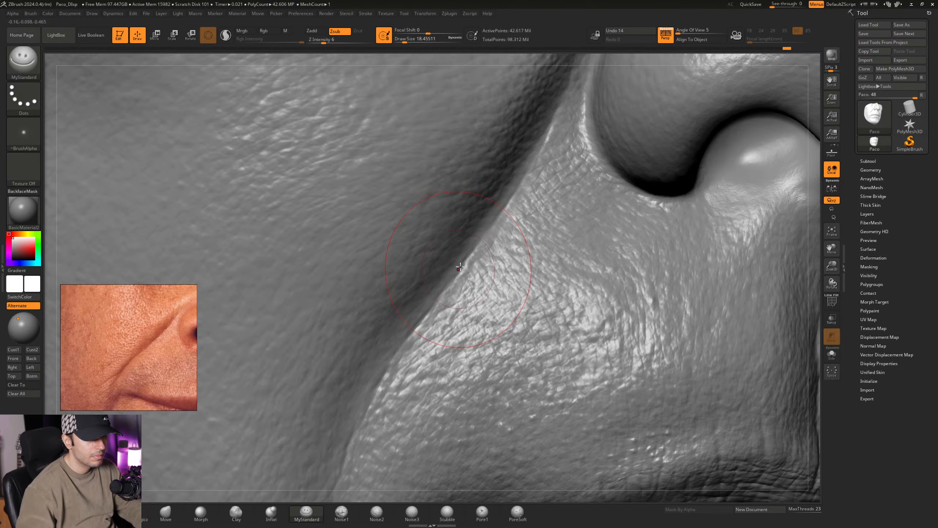
{"action": "right_click_drag", "start_coordinate": [508, 239], "coordinate": [494, 248]}
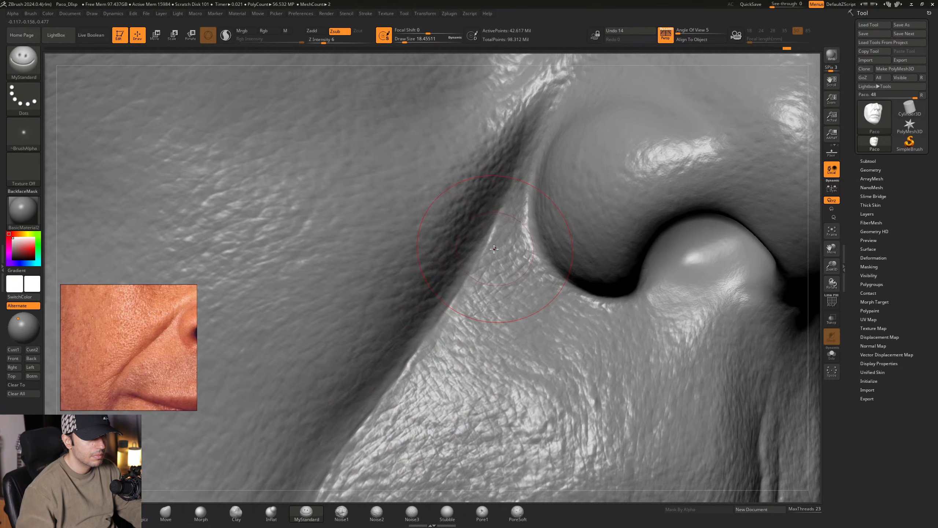
{"action": "right_click_drag", "start_coordinate": [465, 281], "coordinate": [465, 280]}
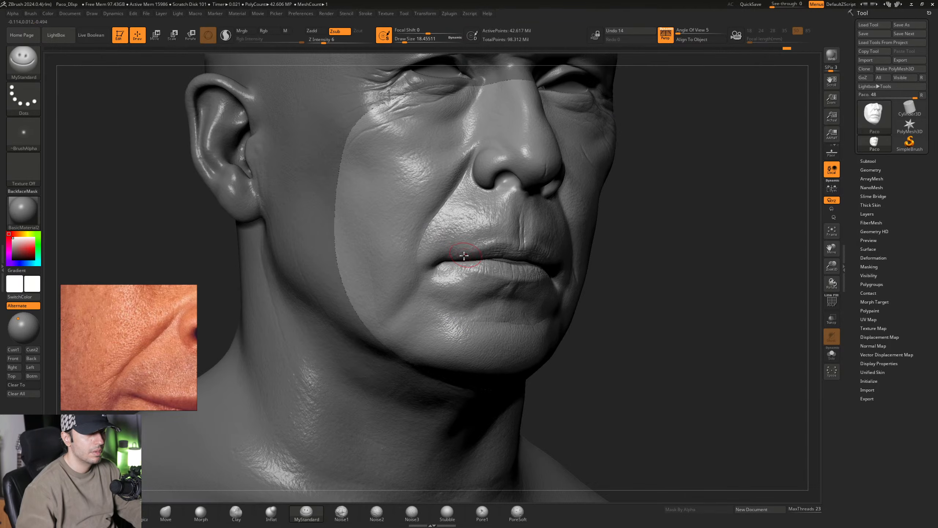
{"action": "mouse_move", "coordinate": [463, 256]}
{"action": "right_mouse_down"}
{"action": "mouse_move", "coordinate": [445, 260]}
{"action": "mouse_move", "coordinate": [467, 256]}
{"action": "right_mouse_up"}
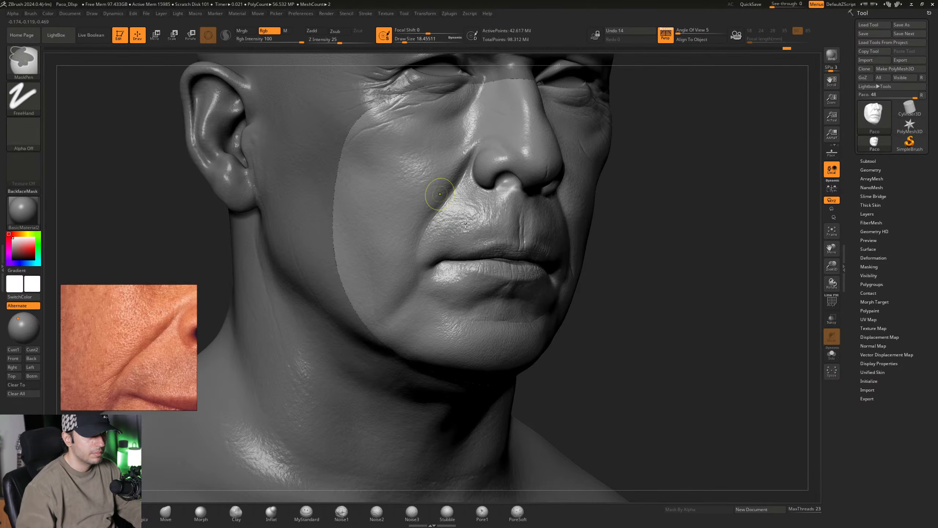
{"action": "right_click_drag", "start_coordinate": [440, 192], "coordinate": [435, 282], "text": "ctrl"}
{"action": "mouse_move", "coordinate": [434, 329]}
{"action": "right_mouse_down", "text": "ctrl"}
{"action": "mouse_move", "coordinate": [438, 276]}
{"action": "mouse_move", "coordinate": [388, 284]}
{"action": "mouse_move", "coordinate": [421, 284]}
{"action": "mouse_move", "coordinate": [417, 300]}
{"action": "right_mouse_up", "text": "ctrl"}
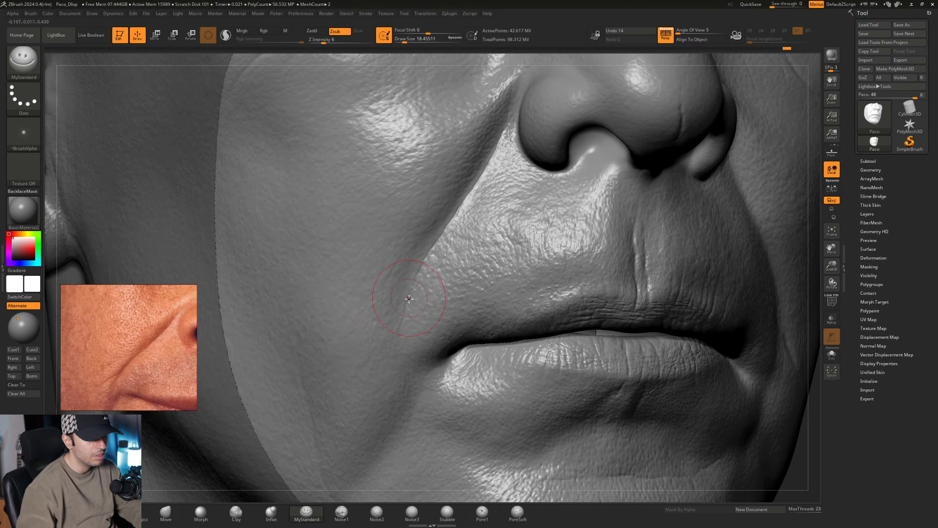
- Shape the fading lower part of the nasolabial fold with the MyStandard brush at a Draw Size of about 23.31
{"action": "key", "text": "s"}
{"action": "left_click_drag", "start_coordinate": [416, 296], "coordinate": [415, 293]}
{"action": "mouse_move", "coordinate": [415, 293]}
{"action": "right_mouse_down"}
{"action": "mouse_move", "coordinate": [399, 304]}
{"action": "mouse_move", "coordinate": [408, 300]}
{"action": "mouse_move", "coordinate": [401, 297]}
{"action": "right_mouse_up"}
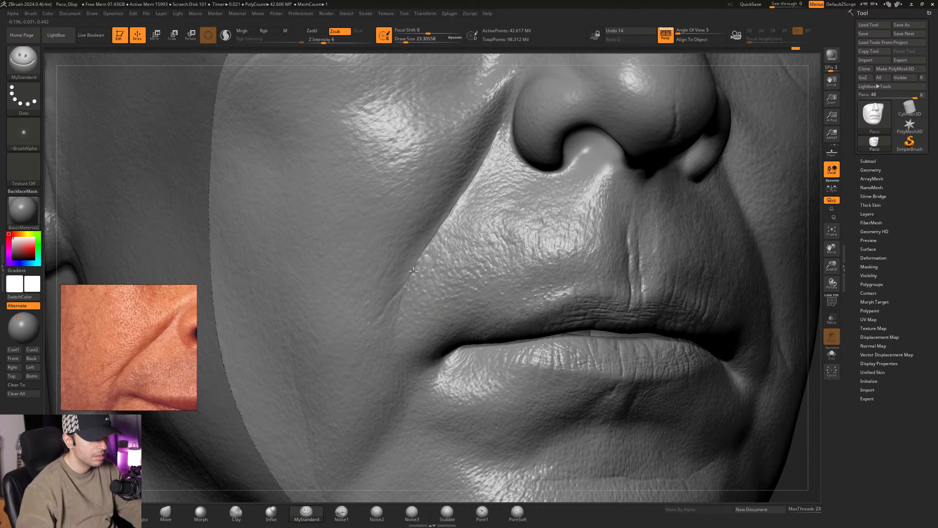
{"action": "right_click_drag", "start_coordinate": [413, 271], "coordinate": [432, 282]}
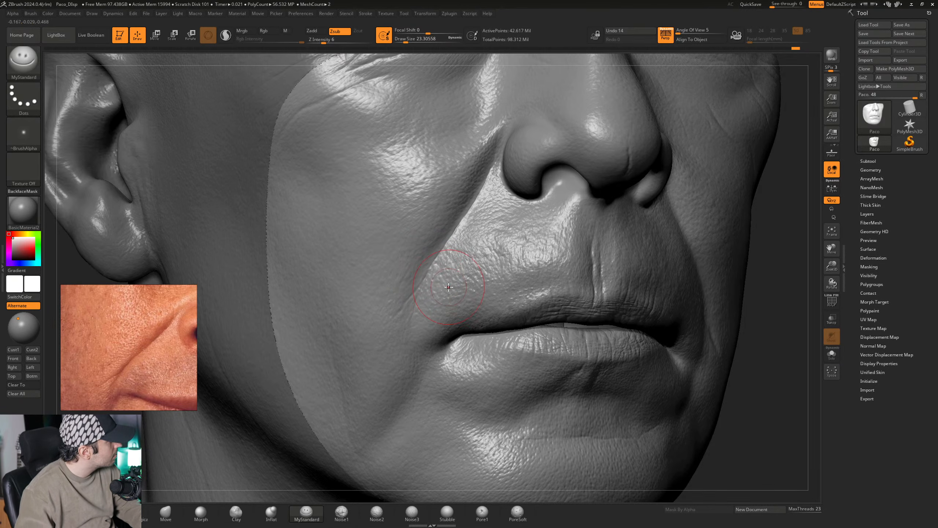
{"action": "right_click_drag", "start_coordinate": [450, 275], "coordinate": [449, 284]}
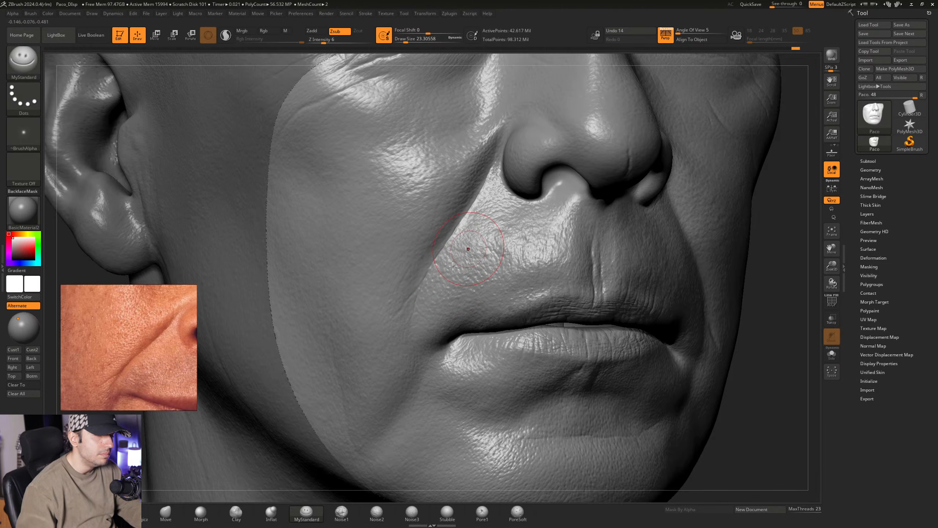
- Carve a fine crease at the lower end of the nasolabial fold with MyStandard at a Draw Size of about 15.55
{"action": "mouse_move", "coordinate": [469, 227]}
{"action": "right_mouse_down", "text": "alt"}
{"action": "mouse_move", "coordinate": [435, 274]}
{"action": "mouse_move", "coordinate": [436, 262]}
{"action": "mouse_move", "coordinate": [434, 287]}
{"action": "mouse_move", "coordinate": [451, 301]}
{"action": "mouse_move", "coordinate": [442, 304]}
{"action": "mouse_move", "coordinate": [449, 283]}
{"action": "mouse_move", "coordinate": [420, 294]}
{"action": "mouse_move", "coordinate": [426, 284]}
{"action": "right_mouse_up", "text": "alt"}
{"action": "right_click", "coordinate": [434, 287]}
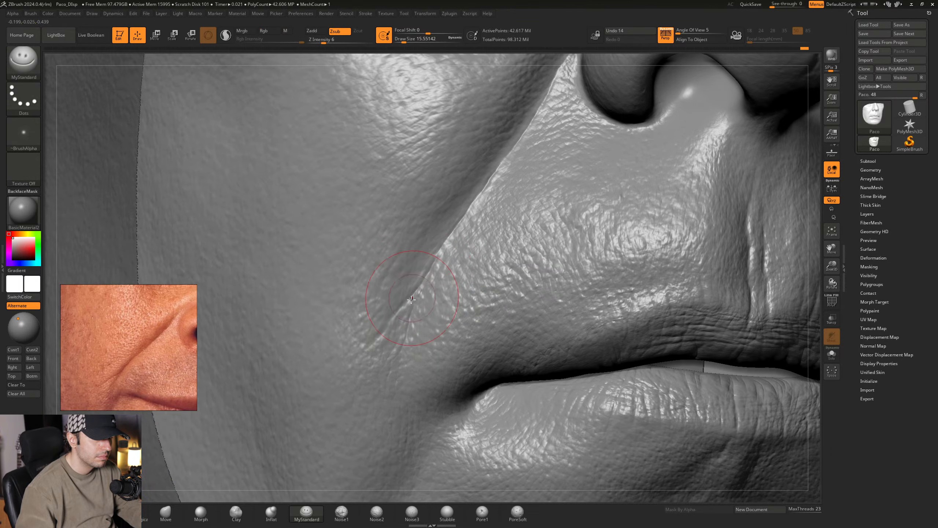
{"action": "right_click_drag", "start_coordinate": [397, 315], "coordinate": [394, 316]}
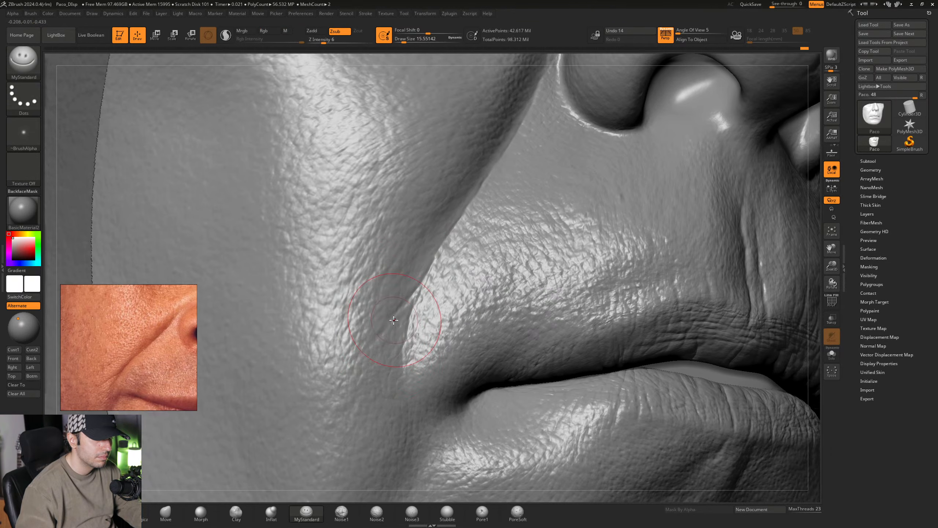
{"action": "left_click_drag", "start_coordinate": [394, 320], "coordinate": [389, 322]}
{"action": "right_click_drag", "start_coordinate": [381, 336], "coordinate": [394, 315]}
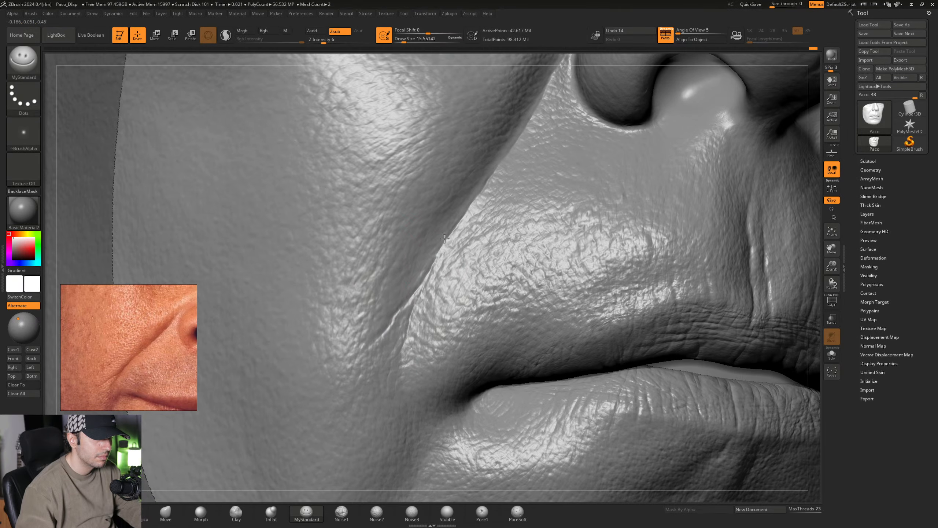
{"action": "mouse_move", "coordinate": [451, 287]}
{"action": "right_mouse_down", "text": "ctrl"}
{"action": "mouse_move", "coordinate": [417, 264]}
{"action": "mouse_move", "coordinate": [422, 278]}
{"action": "mouse_move", "coordinate": [428, 266]}
{"action": "mouse_move", "coordinate": [441, 267]}
{"action": "mouse_move", "coordinate": [425, 282]}
{"action": "mouse_move", "coordinate": [419, 275]}
{"action": "mouse_move", "coordinate": [444, 286]}
{"action": "mouse_move", "coordinate": [425, 273]}
{"action": "mouse_move", "coordinate": [440, 316]}
{"action": "mouse_move", "coordinate": [457, 321]}
{"action": "mouse_move", "coordinate": [440, 287]}
{"action": "mouse_move", "coordinate": [465, 288]}
{"action": "right_mouse_up", "text": "ctrl"}
- Soften the fine crease at the fold's lower end with the Morph brush at a Draw Size of about 12.91 and return to MyStandard
{"action": "left_click", "coordinate": [200, 512]}
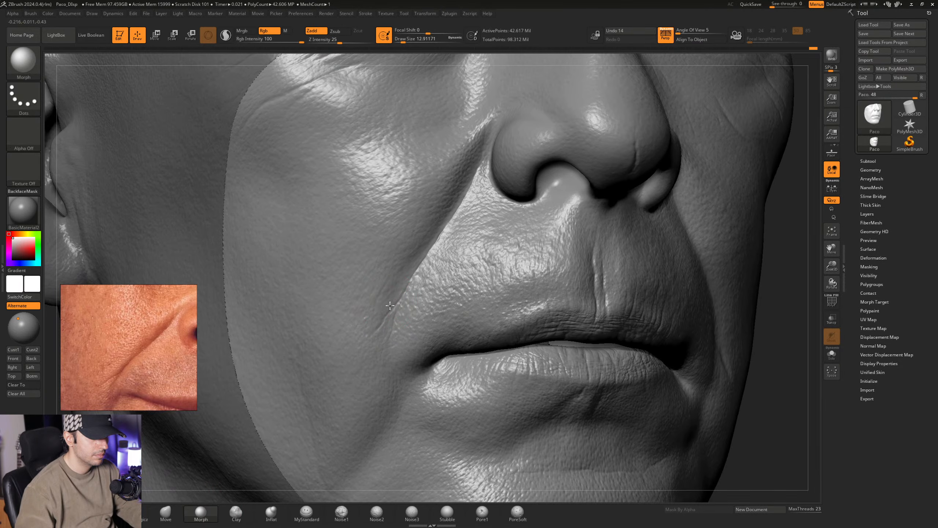
{"action": "right_click_drag", "start_coordinate": [387, 300], "coordinate": [380, 324]}
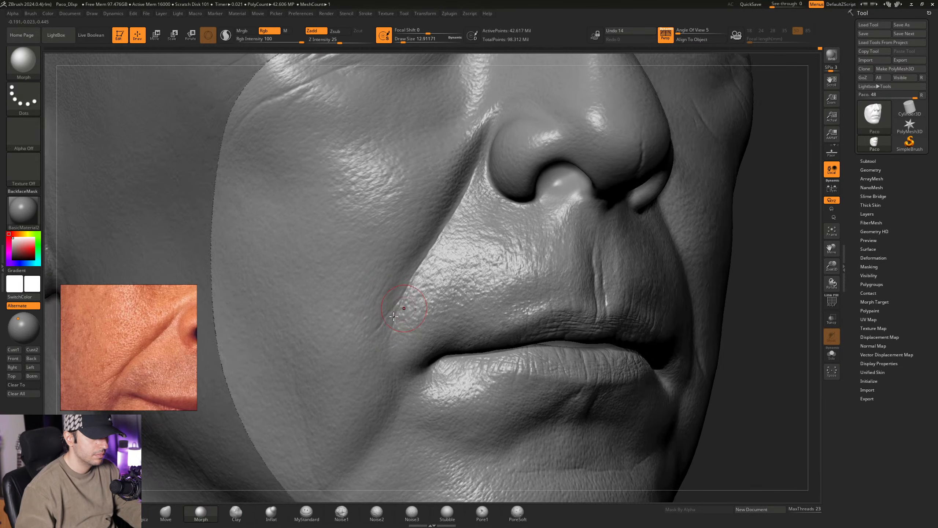
{"action": "left_click", "coordinate": [303, 513]}
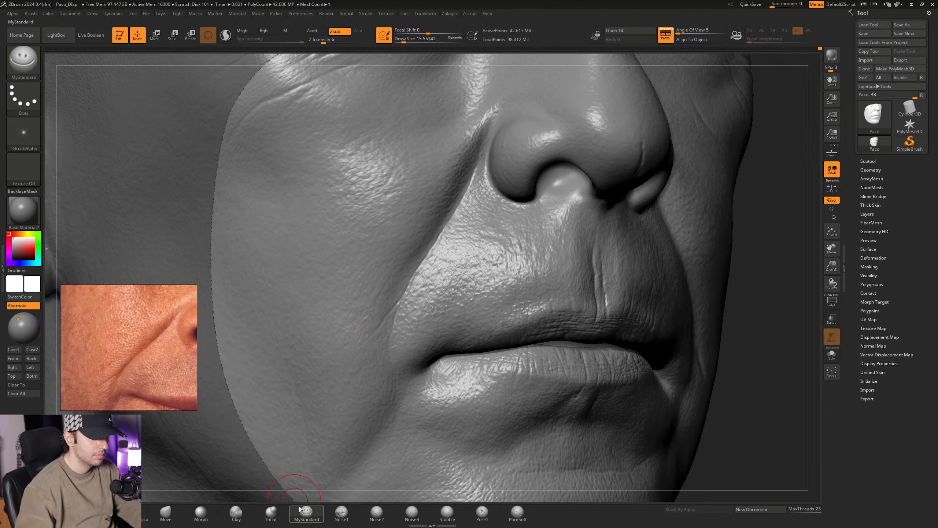
- Define the nasolabial fold's edge between the mouth corner and nostril with MyStandard at a Draw Size of about 15.55
{"action": "right_click_drag", "start_coordinate": [386, 319], "coordinate": [404, 323], "text": "ctrl"}
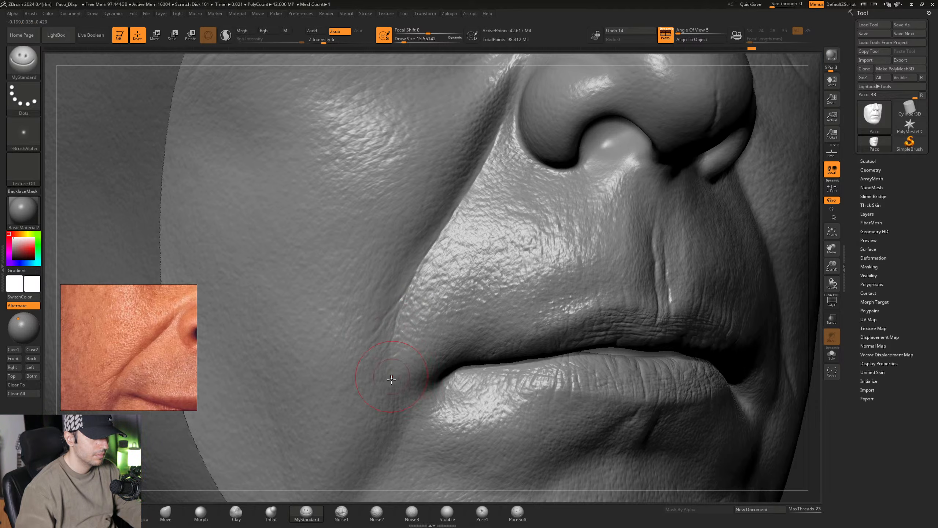
{"action": "mouse_move", "coordinate": [427, 370]}
{"action": "right_mouse_down", "text": "ctrl"}
{"action": "mouse_move", "coordinate": [402, 325]}
{"action": "mouse_move", "coordinate": [440, 325]}
{"action": "mouse_move", "coordinate": [422, 305]}
{"action": "mouse_move", "coordinate": [407, 376]}
{"action": "right_mouse_up", "text": "ctrl"}
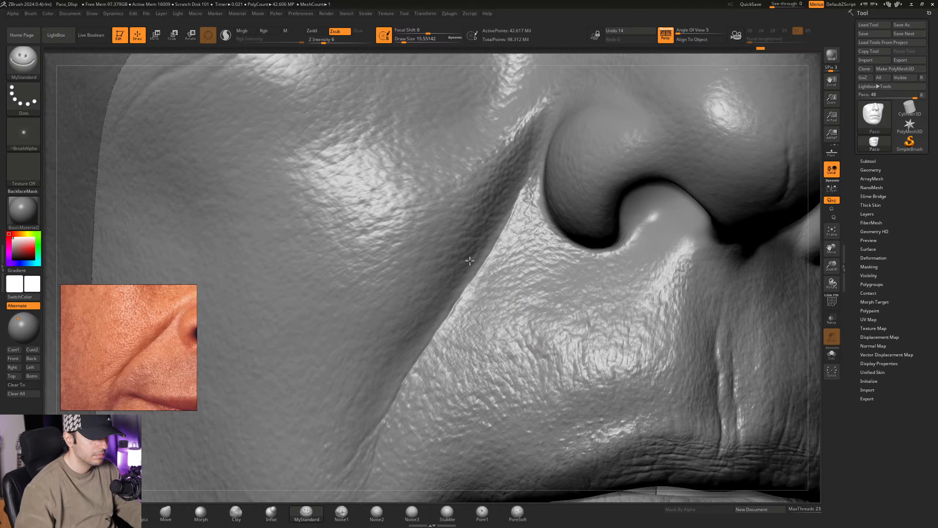
{"action": "right_click_drag", "start_coordinate": [484, 262], "coordinate": [427, 244], "text": "ctrl"}
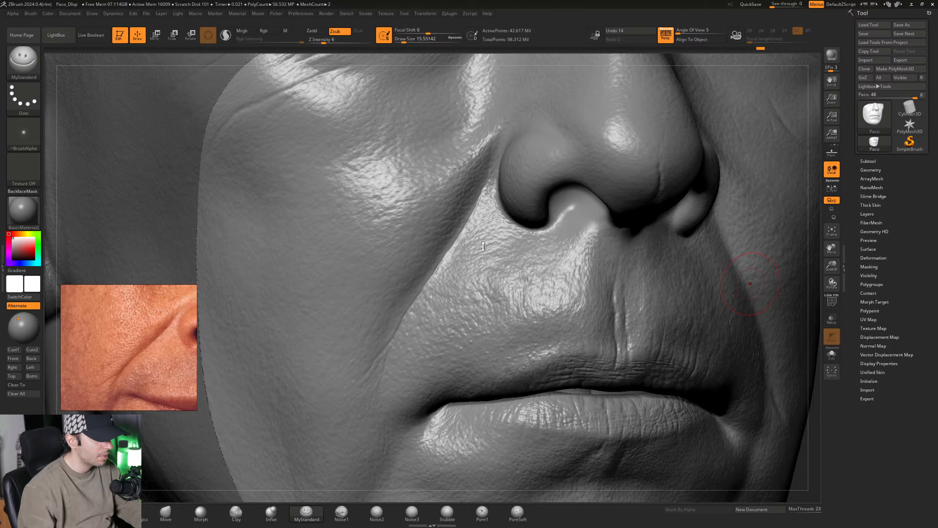
{"action": "mouse_move", "coordinate": [483, 247]}
{"action": "right_mouse_down"}
{"action": "mouse_move", "coordinate": [466, 248]}
{"action": "mouse_move", "coordinate": [480, 243]}
{"action": "mouse_move", "coordinate": [470, 241]}
{"action": "mouse_move", "coordinate": [495, 255]}
{"action": "mouse_move", "coordinate": [443, 269]}
{"action": "mouse_move", "coordinate": [462, 254]}
{"action": "mouse_move", "coordinate": [455, 310]}
{"action": "mouse_move", "coordinate": [460, 270]}
{"action": "mouse_move", "coordinate": [450, 277]}
{"action": "right_mouse_up"}
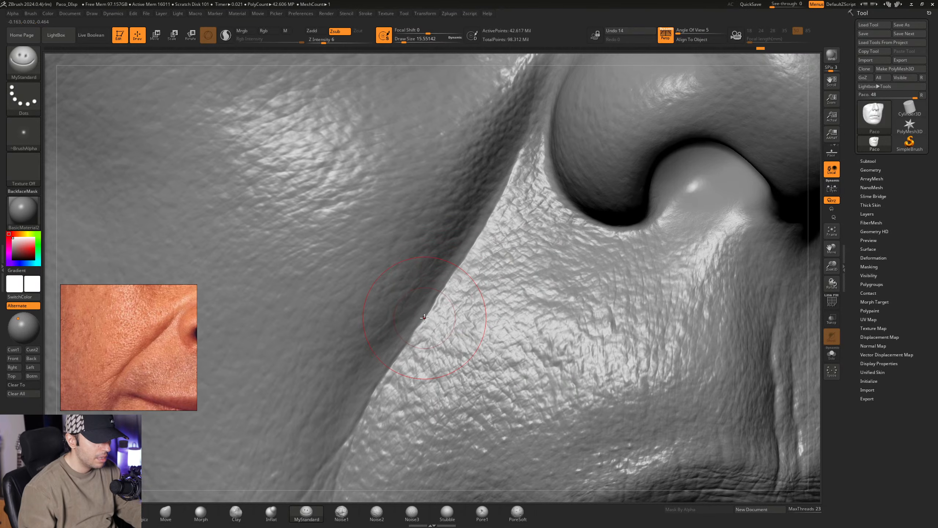
{"action": "mouse_move", "coordinate": [432, 314]}
{"action": "right_mouse_down"}
{"action": "mouse_move", "coordinate": [418, 296]}
{"action": "mouse_move", "coordinate": [440, 294]}
{"action": "mouse_move", "coordinate": [422, 281]}
{"action": "mouse_move", "coordinate": [430, 311]}
{"action": "mouse_move", "coordinate": [417, 309]}
{"action": "right_mouse_up"}
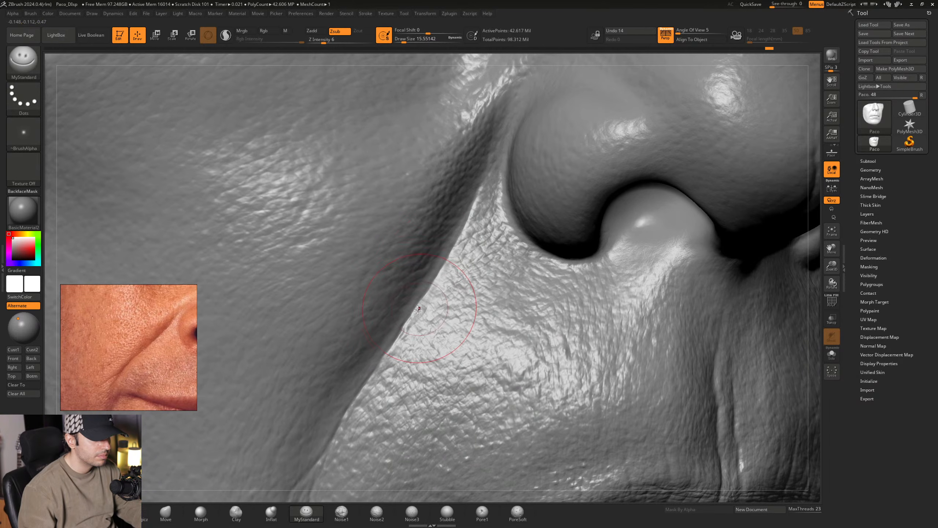
- Carve the end of the nasolabial fold above the mouth corner with the MyStandard brush at a Draw Size of about 15.55
{"action": "mouse_move", "coordinate": [440, 271]}
{"action": "right_mouse_down"}
{"action": "mouse_move", "coordinate": [450, 260]}
{"action": "mouse_move", "coordinate": [388, 305]}
{"action": "mouse_move", "coordinate": [395, 282]}
{"action": "right_mouse_up"}
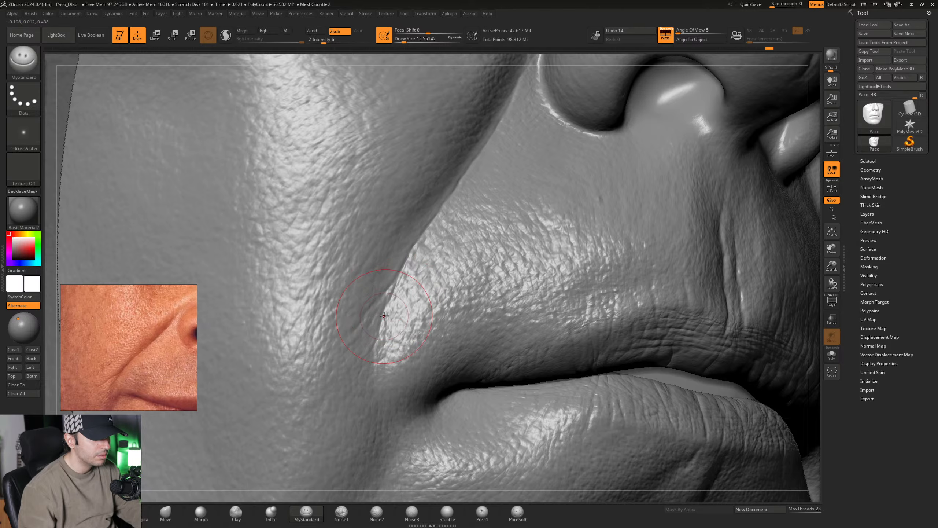
{"action": "right_click_drag", "start_coordinate": [392, 323], "coordinate": [388, 288]}
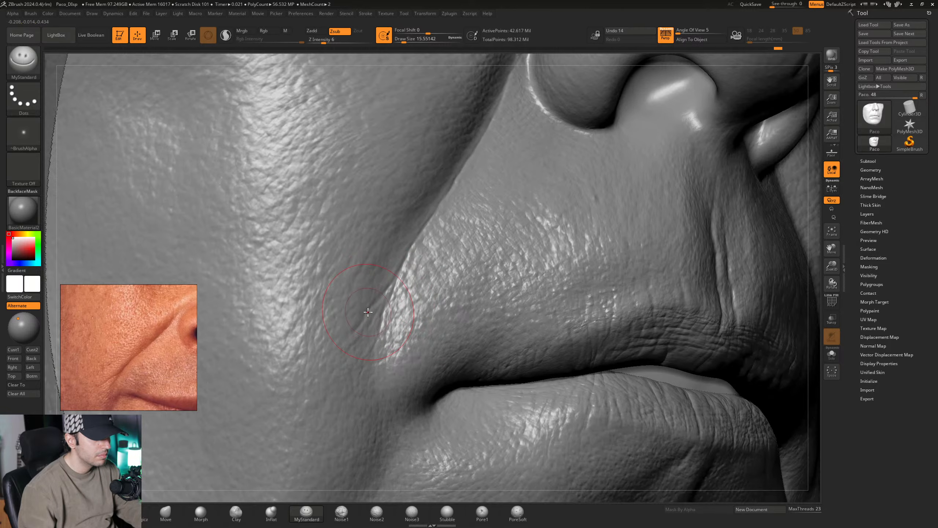
{"action": "mouse_move", "coordinate": [391, 340]}
{"action": "right_mouse_down", "text": "ctrl"}
{"action": "mouse_move", "coordinate": [440, 279]}
{"action": "mouse_move", "coordinate": [408, 283]}
{"action": "mouse_move", "coordinate": [306, 448]}
{"action": "right_mouse_up", "text": "ctrl"}
- Soften the lower nasolabial fold with the Morph brush at a Draw Size of about 12.91 and switch back to MyStandard
{"action": "left_click", "coordinate": [201, 510]}
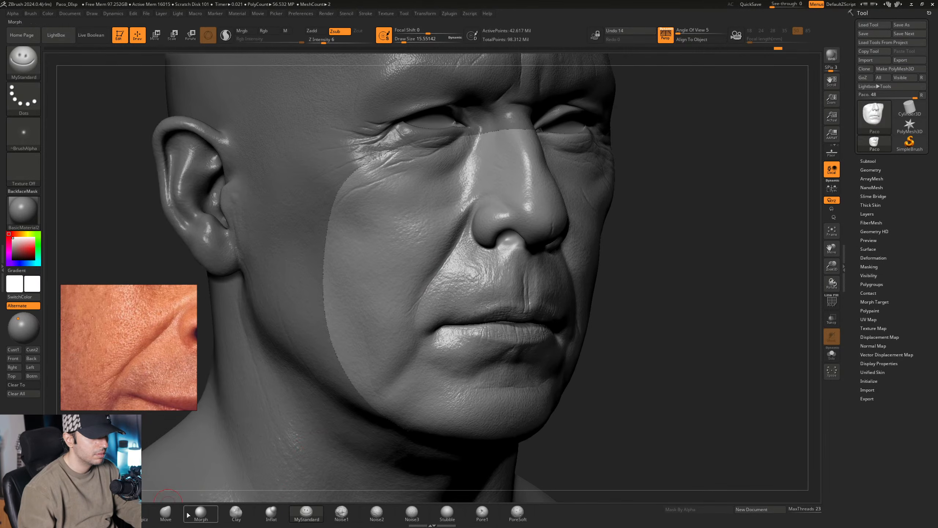
{"action": "mouse_move", "coordinate": [408, 279]}
{"action": "right_mouse_down", "text": "ctrl"}
{"action": "mouse_move", "coordinate": [441, 329]}
{"action": "mouse_move", "coordinate": [415, 331]}
{"action": "right_mouse_up", "text": "ctrl"}
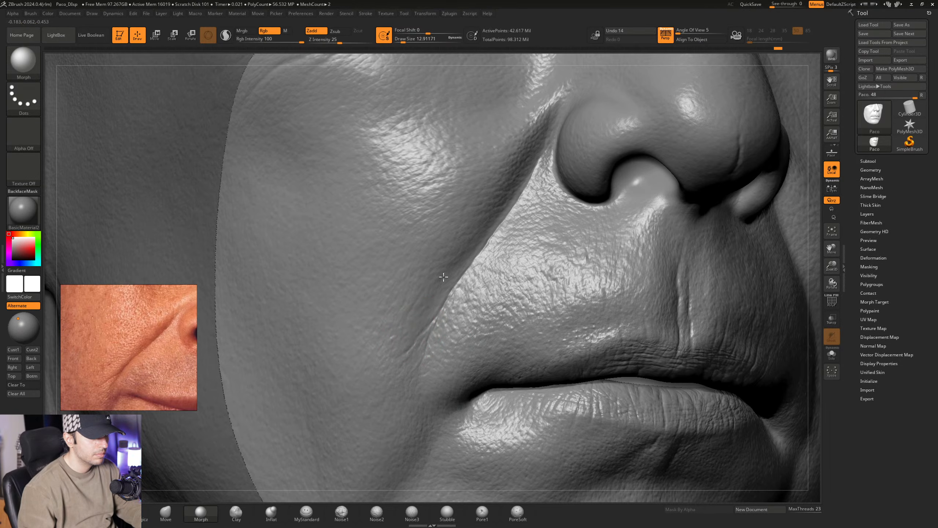
{"action": "right_click_drag", "start_coordinate": [443, 276], "coordinate": [423, 294]}
{"action": "left_click", "coordinate": [306, 511]}
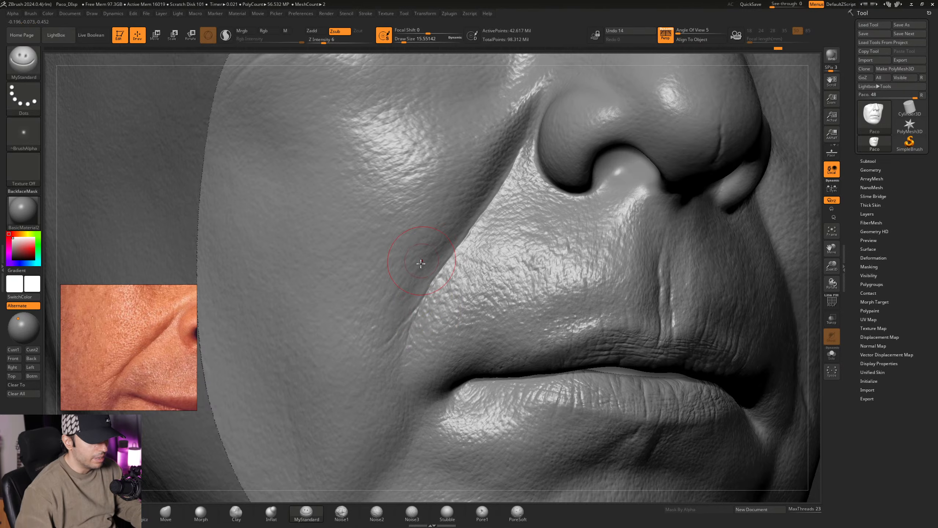
- Rework the fold's edge and the small creases at its lower end with MyStandard at a Draw Size of about 16.97
{"action": "right_click_drag", "start_coordinate": [419, 297], "coordinate": [418, 301], "text": "ctrl"}
{"action": "key", "text": "space"}
{"action": "left_click_drag", "start_coordinate": [417, 301], "coordinate": [419, 301]}
{"action": "mouse_move", "coordinate": [427, 304]}
{"action": "right_mouse_down"}
{"action": "mouse_move", "coordinate": [442, 293]}
{"action": "mouse_move", "coordinate": [399, 295]}
{"action": "mouse_move", "coordinate": [449, 292]}
{"action": "mouse_move", "coordinate": [550, 388]}
{"action": "right_mouse_up"}
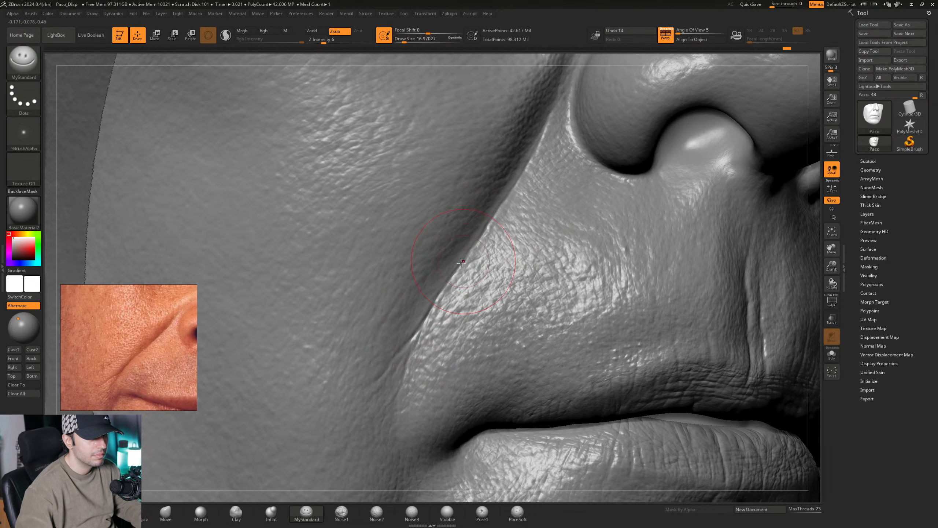
{"action": "mouse_move", "coordinate": [539, 172]}
{"action": "right_mouse_down", "text": "alt"}
{"action": "mouse_move", "coordinate": [470, 274]}
{"action": "mouse_move", "coordinate": [463, 259]}
{"action": "mouse_move", "coordinate": [466, 271]}
{"action": "mouse_move", "coordinate": [499, 165]}
{"action": "right_mouse_up", "text": "alt"}
{"action": "mouse_move", "coordinate": [390, 343]}
{"action": "right_mouse_down"}
{"action": "mouse_move", "coordinate": [391, 351]}
{"action": "mouse_move", "coordinate": [401, 282]}
{"action": "right_mouse_up"}
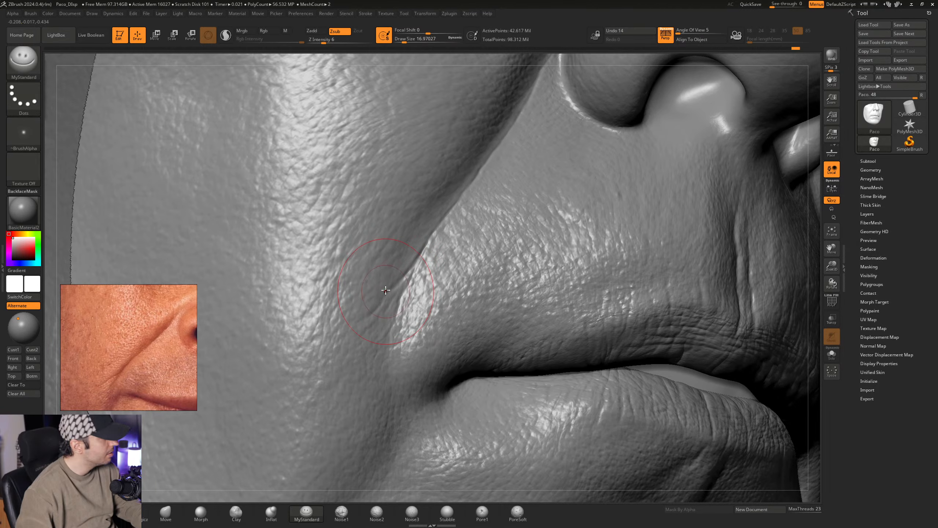
{"action": "right_click_drag", "start_coordinate": [389, 302], "coordinate": [405, 284]}
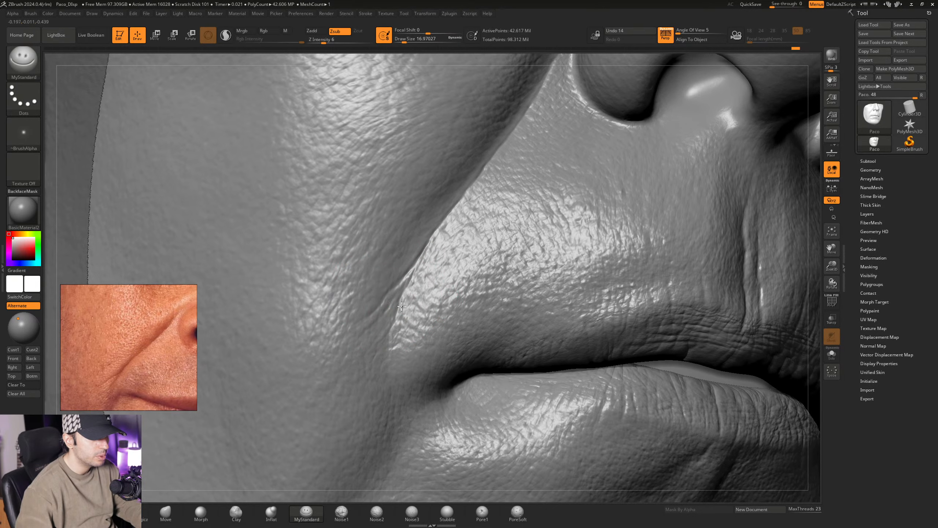
- Deepen the lower end of the nasolabial fold above the mouth corner with MyStandard, raising the Draw Size to about 21.62
{"action": "right_click_drag", "start_coordinate": [359, 343], "coordinate": [397, 309]}
{"action": "right_click_drag", "start_coordinate": [399, 301], "coordinate": [397, 304], "text": "ctrl"}
{"action": "key", "text": "space"}
{"action": "left_click_drag", "start_coordinate": [397, 303], "coordinate": [400, 302]}
{"action": "right_click_drag", "start_coordinate": [400, 298], "coordinate": [394, 322], "text": "alt"}
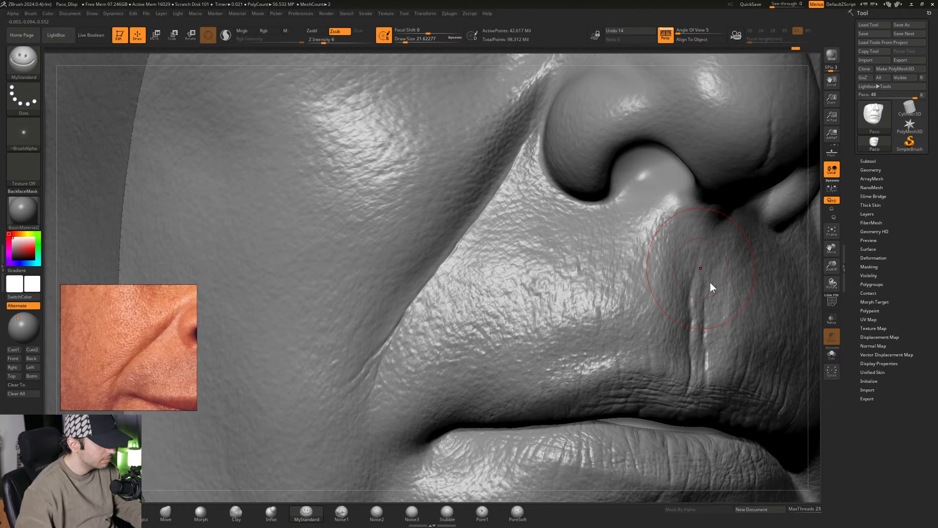
{"action": "right_click_drag", "start_coordinate": [516, 229], "coordinate": [466, 226]}
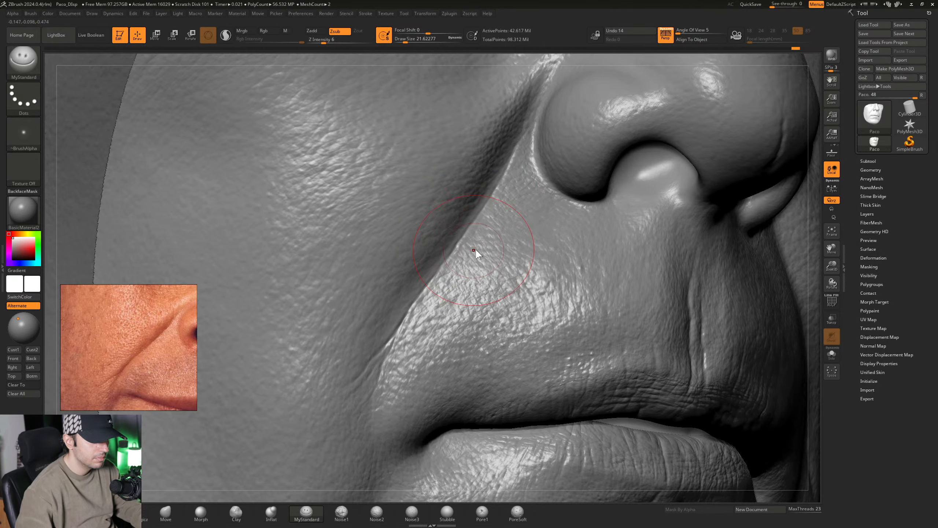
{"action": "right_click_drag", "start_coordinate": [425, 252], "coordinate": [348, 270], "text": "alt"}
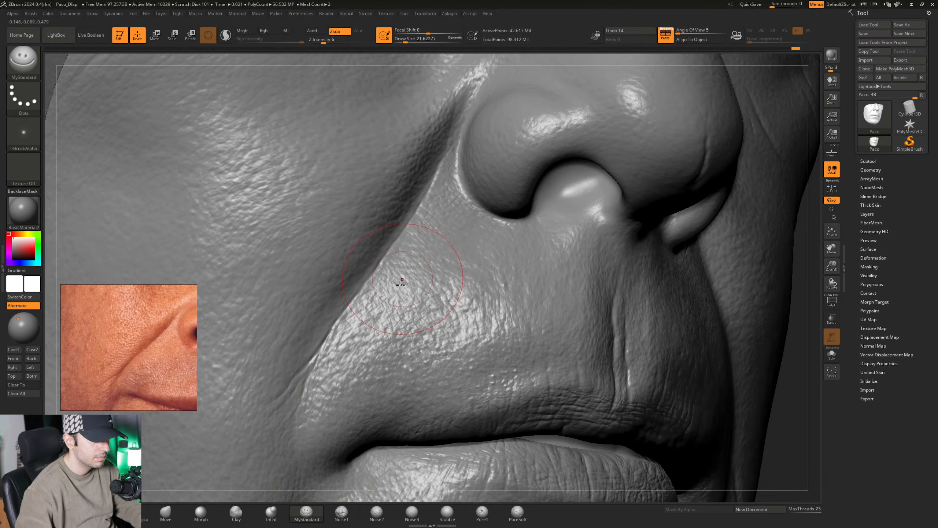
- Soften the nasolabial fold and adjoining upper-lip skin with the Morph brush at a Draw Size of about 12.91
{"action": "left_click", "coordinate": [200, 517]}
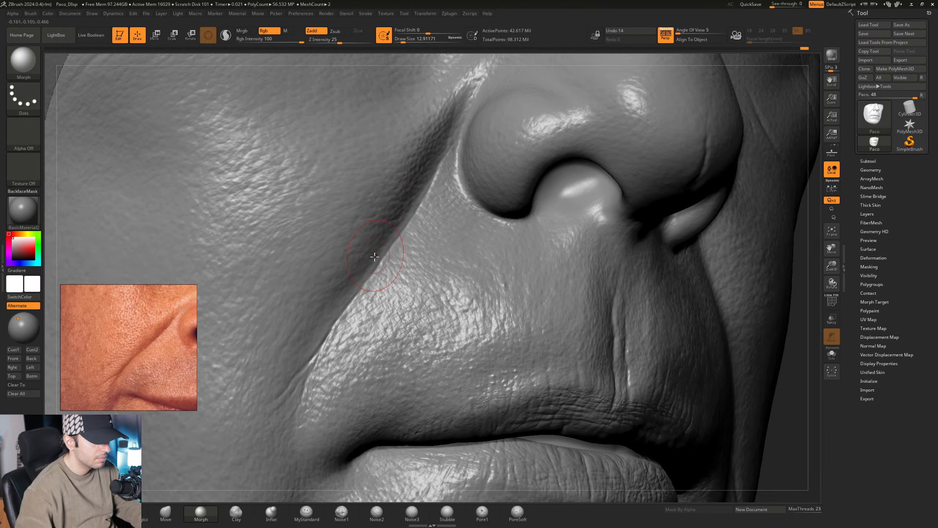
{"action": "right_click_drag", "start_coordinate": [428, 318], "coordinate": [391, 323], "text": "ctrl"}
{"action": "mouse_move", "coordinate": [390, 323]}
{"action": "right_mouse_down", "text": "alt"}
{"action": "mouse_move", "coordinate": [339, 294]}
{"action": "mouse_move", "coordinate": [356, 272]}
{"action": "right_mouse_up", "text": "alt"}
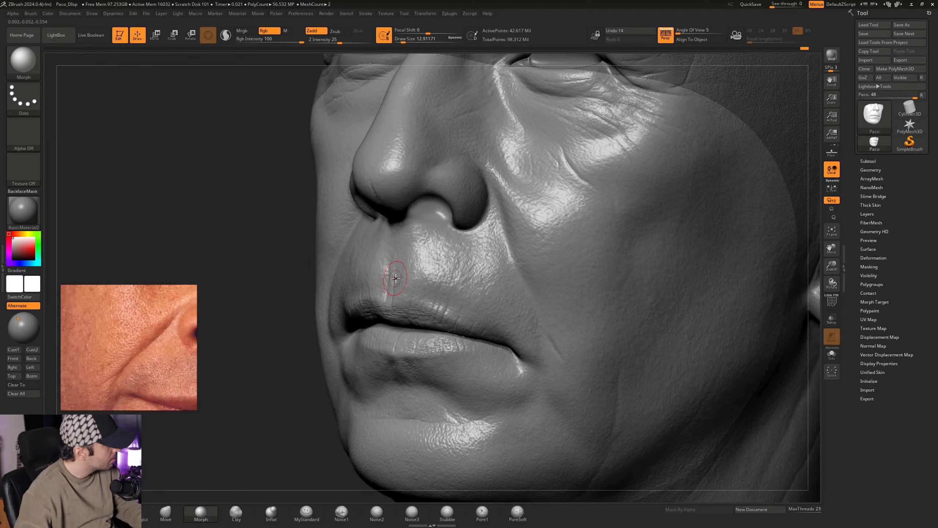
{"action": "mouse_move", "coordinate": [493, 275]}
{"action": "right_mouse_down", "text": "ctrl"}
{"action": "mouse_move", "coordinate": [539, 261]}
{"action": "mouse_move", "coordinate": [428, 294]}
{"action": "right_mouse_up", "text": "ctrl"}
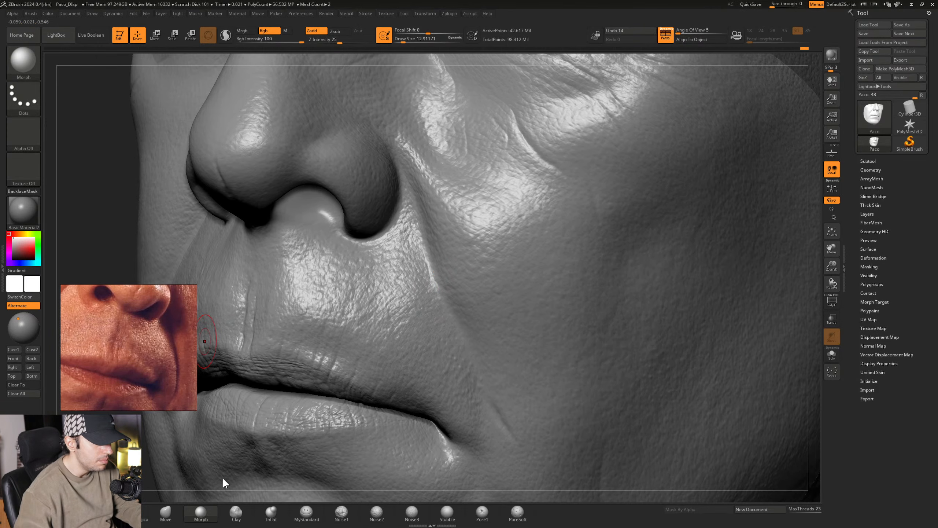
- Carve the opposite nasolabial fold beside the nostril with the MyStandard brush at a Draw Size of about 23.31
{"action": "left_click", "coordinate": [307, 513]}
{"action": "mouse_move", "coordinate": [425, 252]}
{"action": "right_mouse_down", "text": "alt"}
{"action": "mouse_move", "coordinate": [389, 242]}
{"action": "mouse_move", "coordinate": [405, 248]}
{"action": "right_mouse_up", "text": "alt"}
{"action": "key", "text": "space"}
{"action": "left_click_drag", "start_coordinate": [389, 255], "coordinate": [392, 255]}
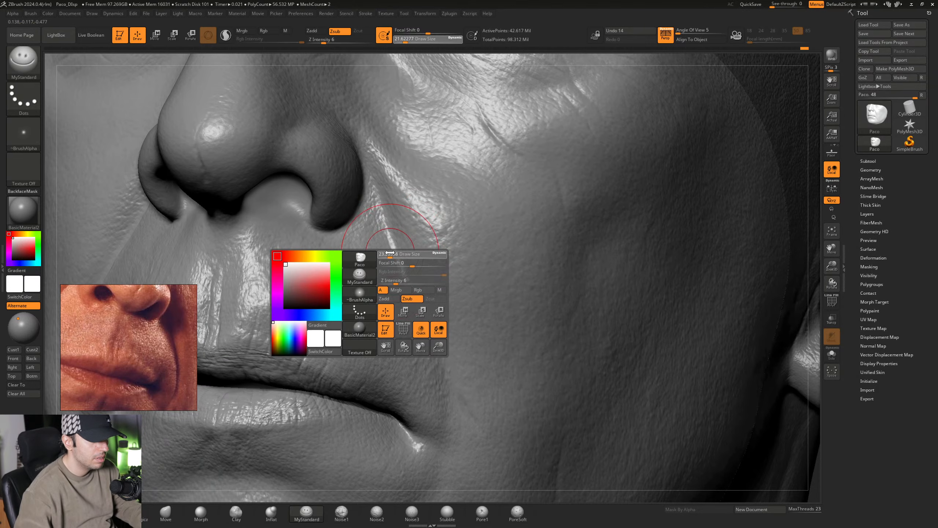
{"action": "mouse_move", "coordinate": [392, 229]}
{"action": "right_mouse_down", "text": "alt"}
{"action": "mouse_move", "coordinate": [395, 257]}
{"action": "mouse_move", "coordinate": [384, 260]}
{"action": "mouse_move", "coordinate": [380, 238]}
{"action": "right_mouse_up", "text": "alt"}
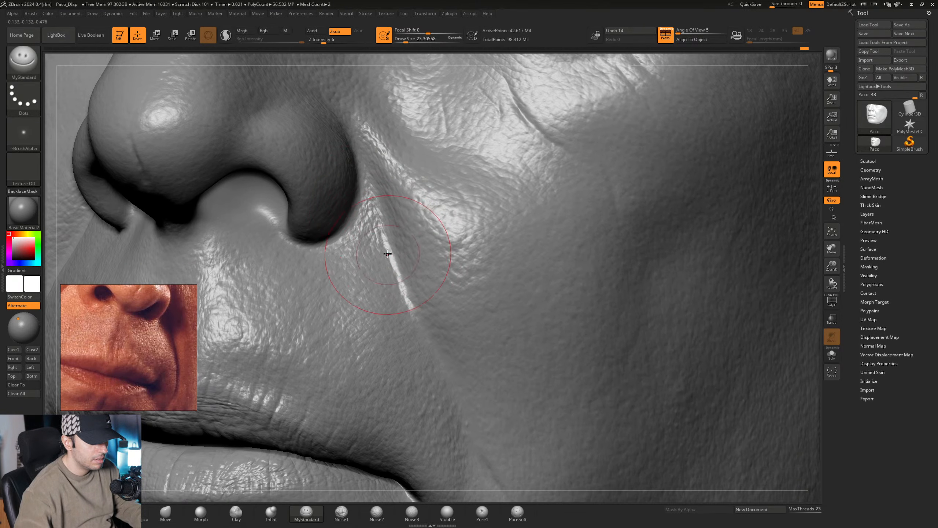
{"action": "mouse_move", "coordinate": [436, 311]}
{"action": "right_mouse_down", "text": "alt"}
{"action": "mouse_move", "coordinate": [414, 284]}
{"action": "mouse_move", "coordinate": [392, 291]}
{"action": "mouse_move", "coordinate": [393, 231]}
{"action": "mouse_move", "coordinate": [407, 247]}
{"action": "right_mouse_up", "text": "alt"}
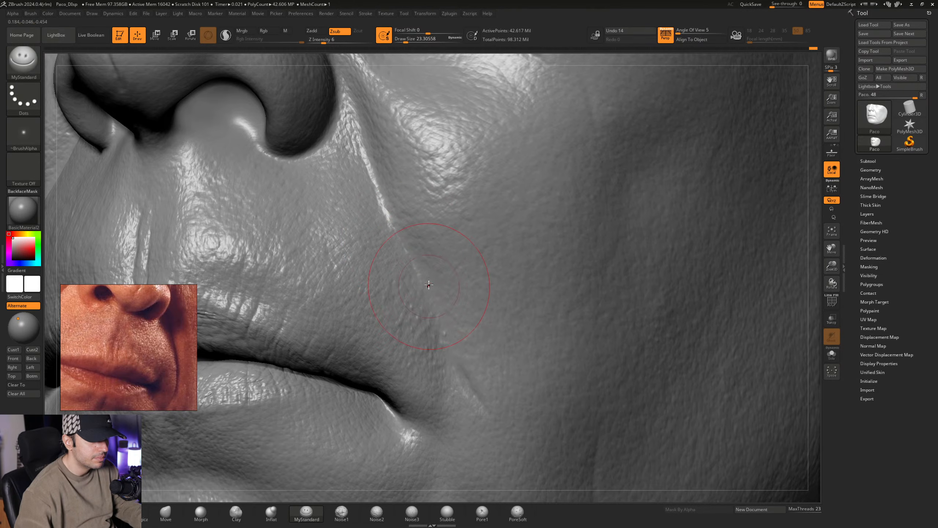
- Carve the lower part of this nasolabial fold toward the mouth corner with MyStandard at a Draw Size of about 21.62
{"action": "mouse_move", "coordinate": [458, 322]}
{"action": "right_mouse_down", "text": "alt"}
{"action": "mouse_move", "coordinate": [421, 266]}
{"action": "mouse_move", "coordinate": [415, 280]}
{"action": "right_mouse_up", "text": "alt"}
{"action": "key", "text": "space"}
{"action": "left_click", "coordinate": [411, 271]}
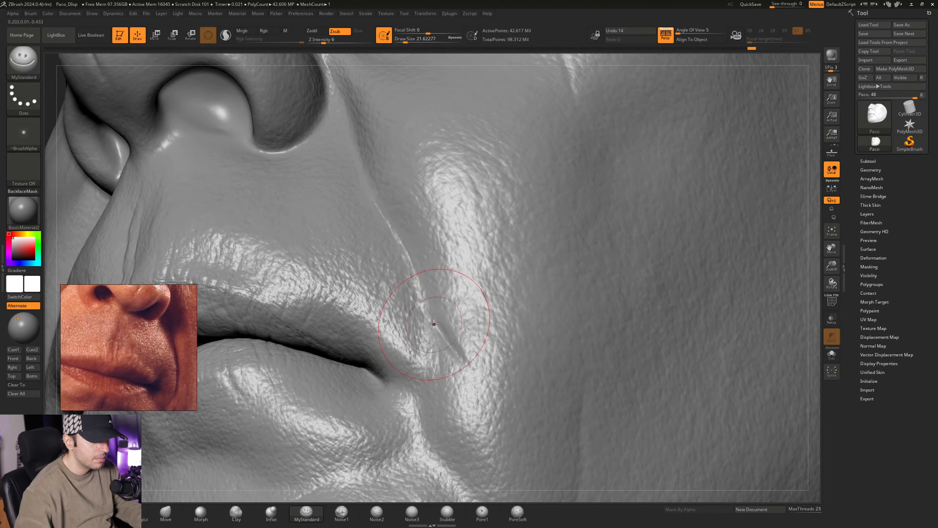
{"action": "left_click_drag", "start_coordinate": [425, 374], "coordinate": [422, 388]}
{"action": "mouse_move", "coordinate": [432, 305]}
{"action": "right_mouse_down"}
{"action": "mouse_move", "coordinate": [397, 264]}
{"action": "mouse_move", "coordinate": [437, 364]}
{"action": "mouse_move", "coordinate": [416, 291]}
{"action": "mouse_move", "coordinate": [397, 281]}
{"action": "mouse_move", "coordinate": [400, 296]}
{"action": "mouse_move", "coordinate": [394, 280]}
{"action": "right_mouse_up"}
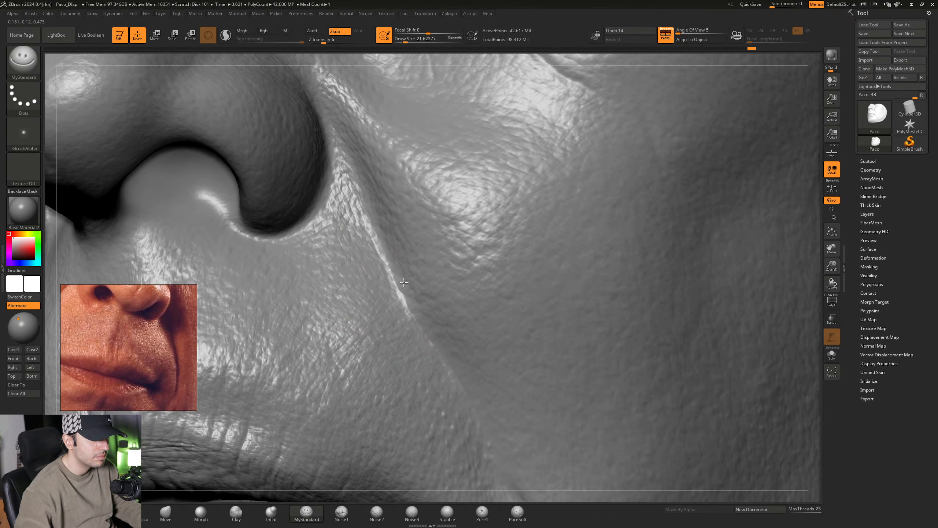
- Sharpen the fold's edge from below the nostril down to the small creases above the mouth corner with MyStandard
{"action": "right_click_drag", "start_coordinate": [412, 303], "coordinate": [386, 284]}
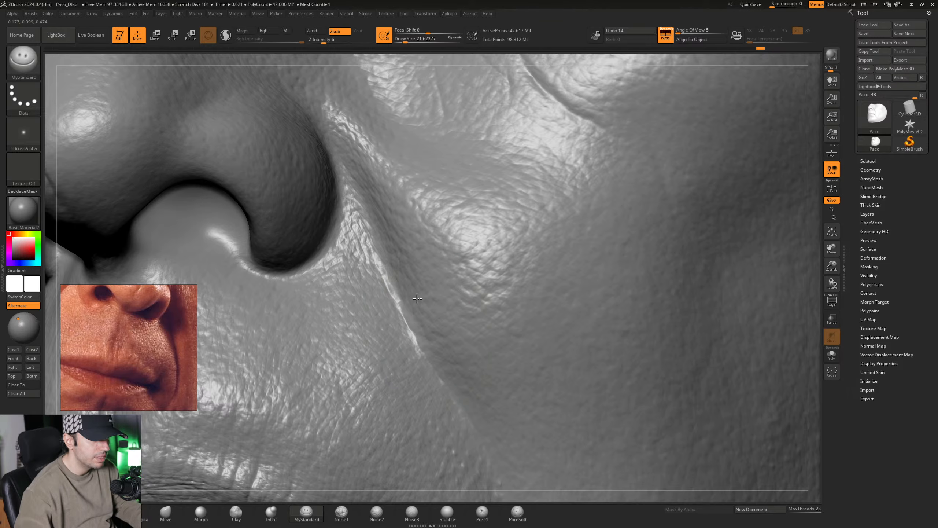
{"action": "mouse_move", "coordinate": [416, 298]}
{"action": "right_mouse_down", "text": "alt"}
{"action": "mouse_move", "coordinate": [381, 267]}
{"action": "mouse_move", "coordinate": [392, 270]}
{"action": "mouse_move", "coordinate": [389, 255]}
{"action": "mouse_move", "coordinate": [369, 282]}
{"action": "mouse_move", "coordinate": [358, 248]}
{"action": "right_mouse_up", "text": "alt"}
{"action": "mouse_move", "coordinate": [396, 279]}
{"action": "right_mouse_down"}
{"action": "mouse_move", "coordinate": [381, 277]}
{"action": "mouse_move", "coordinate": [399, 259]}
{"action": "mouse_move", "coordinate": [376, 240]}
{"action": "right_mouse_up"}
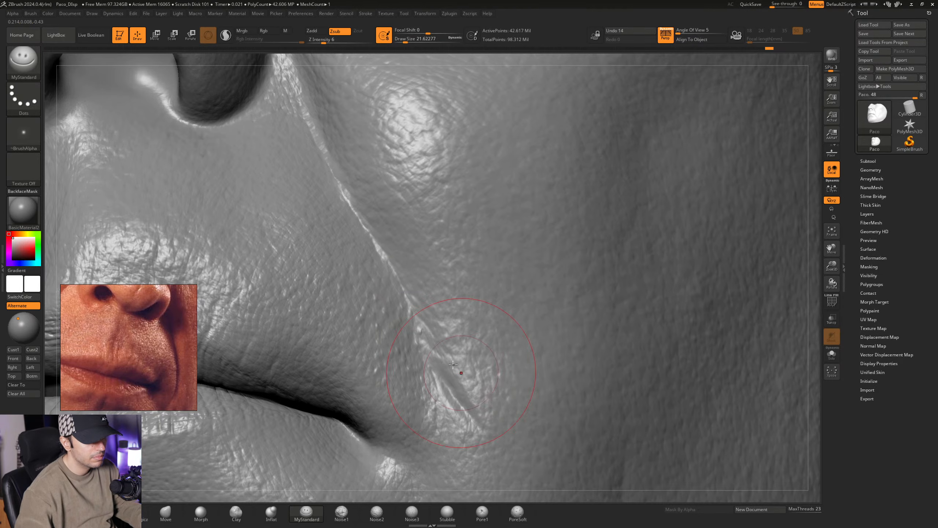
{"action": "mouse_move", "coordinate": [485, 345]}
{"action": "right_mouse_down", "text": "ctrl"}
{"action": "mouse_move", "coordinate": [332, 255]}
{"action": "mouse_move", "coordinate": [531, 342]}
{"action": "right_mouse_up", "text": "ctrl"}
{"action": "mouse_move", "coordinate": [531, 341]}
{"action": "right_mouse_down"}
{"action": "mouse_move", "coordinate": [465, 305]}
{"action": "mouse_move", "coordinate": [486, 303]}
{"action": "mouse_move", "coordinate": [489, 287]}
{"action": "right_mouse_up"}
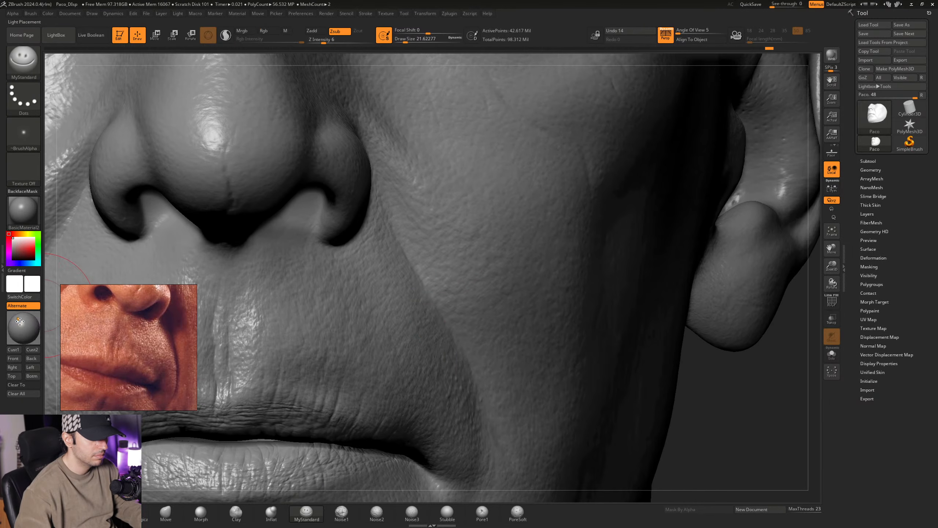
- Reposition the light and refine the middle of the nasolabial fold with MyStandard at a Draw Size of about 20.01
{"action": "left_click_drag", "start_coordinate": [19, 318], "coordinate": [22, 326]}
{"action": "right_click_drag", "start_coordinate": [511, 311], "coordinate": [463, 311]}
{"action": "key", "text": "space"}
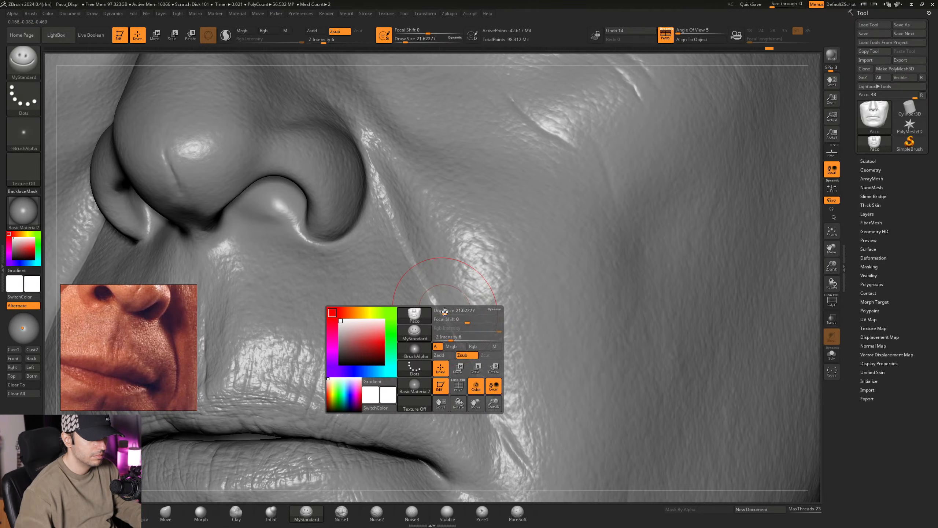
{"action": "left_click_drag", "start_coordinate": [445, 311], "coordinate": [443, 311]}
{"action": "right_click_drag", "start_coordinate": [442, 311], "coordinate": [426, 288]}
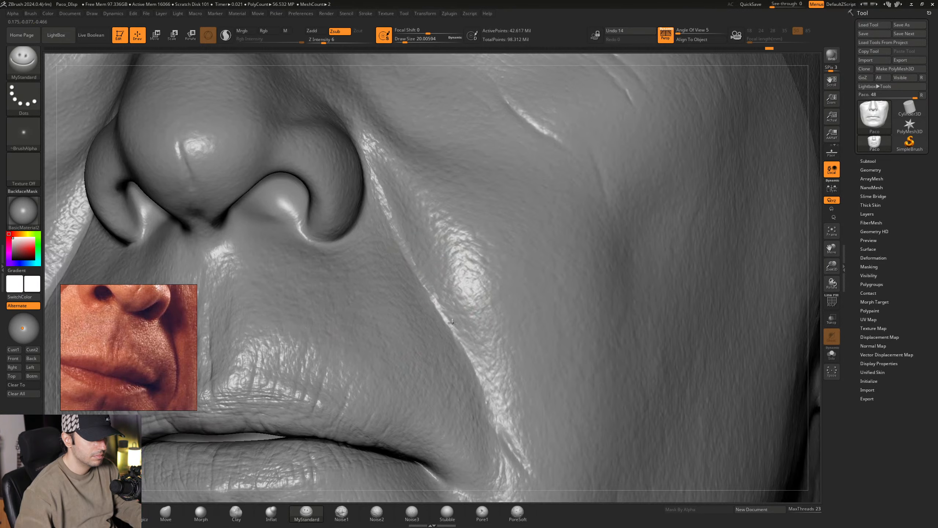
{"action": "right_click_drag", "start_coordinate": [452, 322], "coordinate": [441, 310]}
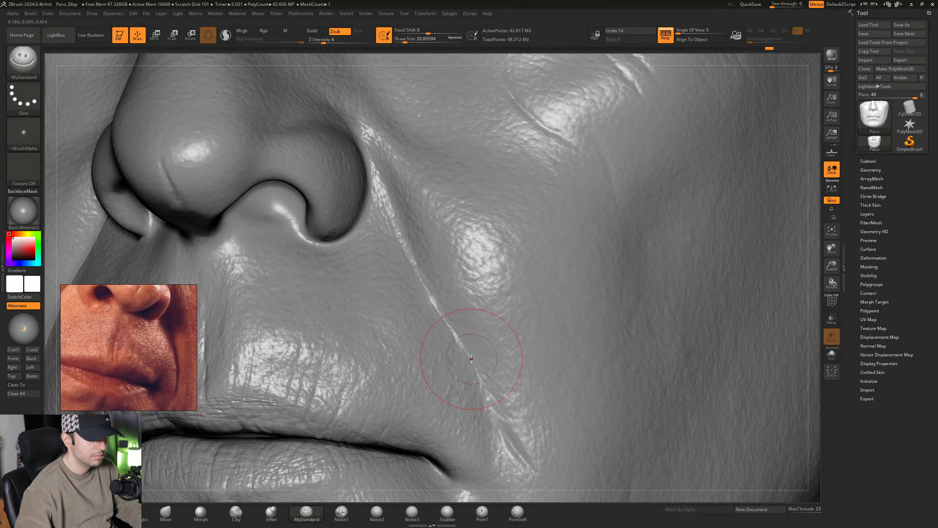
- Continue the fold's crease down beside the mouth corner and rework its upper stretch near the nostril
{"action": "right_click_drag", "start_coordinate": [430, 304], "coordinate": [418, 284]}
{"action": "right_click_drag", "start_coordinate": [499, 358], "coordinate": [423, 292], "text": "alt"}
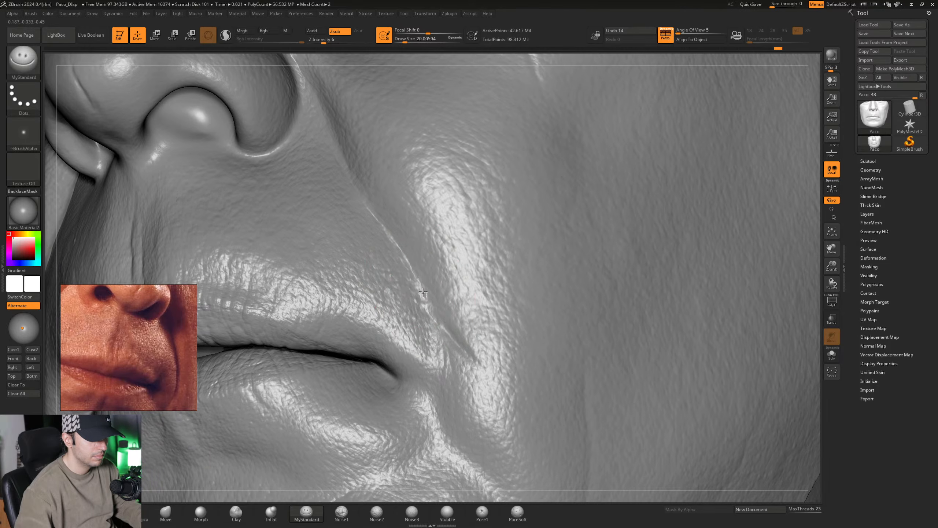
{"action": "right_click_drag", "start_coordinate": [447, 331], "coordinate": [493, 412]}
{"action": "right_click_drag", "start_coordinate": [418, 192], "coordinate": [388, 219]}
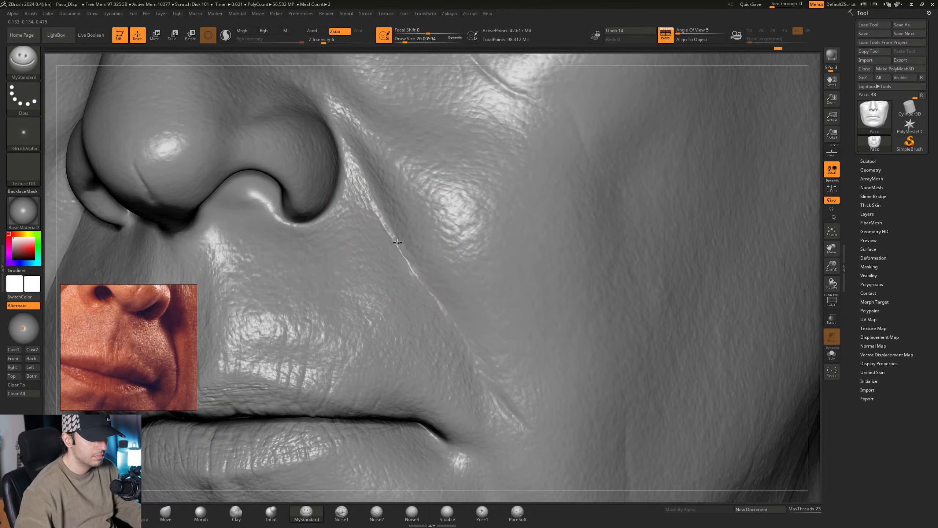
{"action": "mouse_move", "coordinate": [450, 304]}
{"action": "right_mouse_down", "text": "ctrl"}
{"action": "mouse_move", "coordinate": [380, 272]}
{"action": "mouse_move", "coordinate": [408, 292]}
{"action": "mouse_move", "coordinate": [416, 277]}
{"action": "mouse_move", "coordinate": [436, 280]}
{"action": "mouse_move", "coordinate": [410, 270]}
{"action": "mouse_move", "coordinate": [410, 280]}
{"action": "mouse_move", "coordinate": [489, 308]}
{"action": "mouse_move", "coordinate": [459, 281]}
{"action": "mouse_move", "coordinate": [488, 279]}
{"action": "right_mouse_up", "text": "ctrl"}
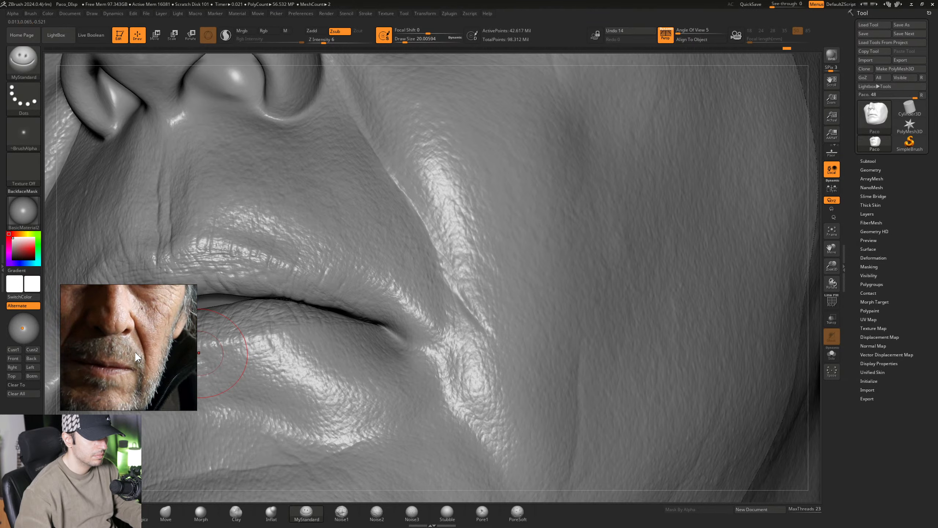
- Cut fine creases into the fold's lower end beside the mouth corner with MyStandard at a Draw Size of about 12.91
{"action": "right_click_drag", "start_coordinate": [565, 272], "coordinate": [523, 299]}
{"action": "right_click_drag", "start_coordinate": [462, 282], "coordinate": [460, 287], "text": "ctrl"}
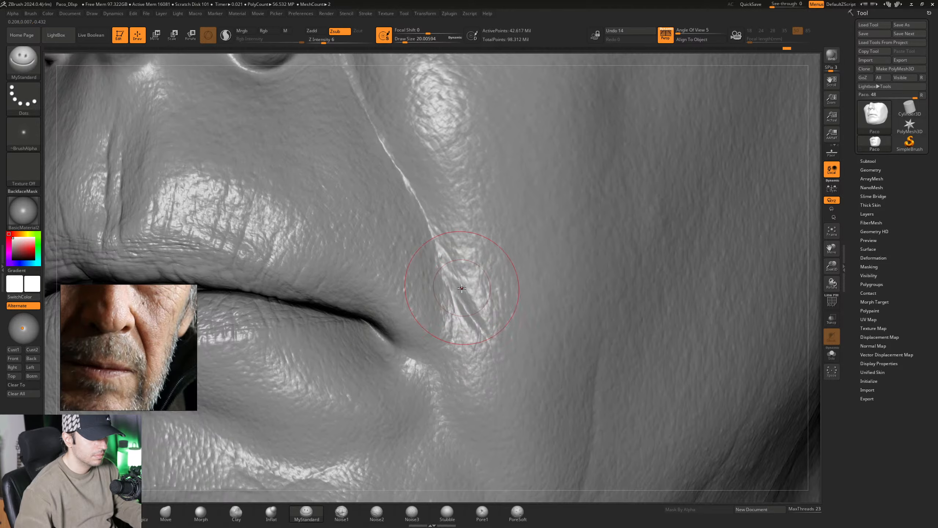
{"action": "key", "text": "space"}
{"action": "left_click_drag", "start_coordinate": [474, 292], "coordinate": [470, 293]}
{"action": "right_click_drag", "start_coordinate": [469, 293], "coordinate": [479, 300]}
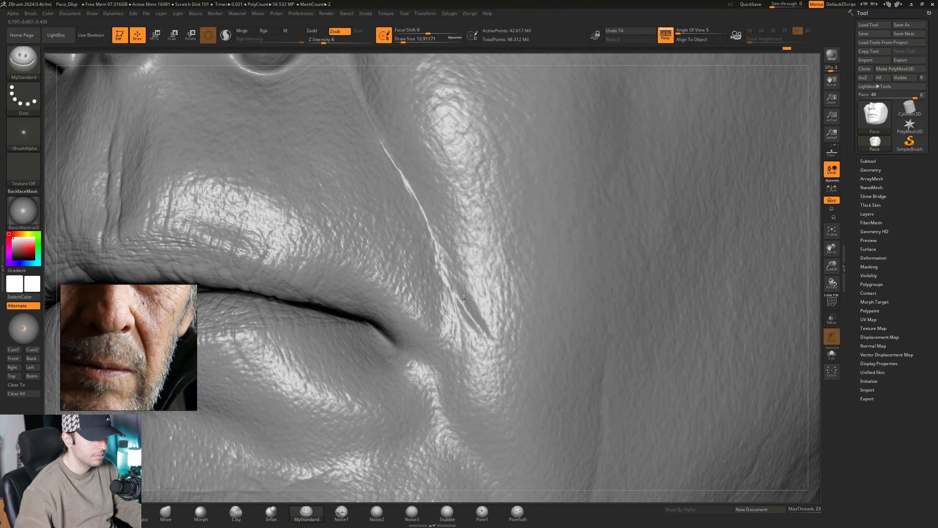
{"action": "left_click_drag", "start_coordinate": [469, 309], "coordinate": [489, 343]}
{"action": "left_click_drag", "start_coordinate": [484, 332], "coordinate": [494, 350]}
{"action": "right_click_drag", "start_coordinate": [502, 339], "coordinate": [512, 336]}
{"action": "left_click_drag", "start_coordinate": [456, 291], "coordinate": [476, 317]}
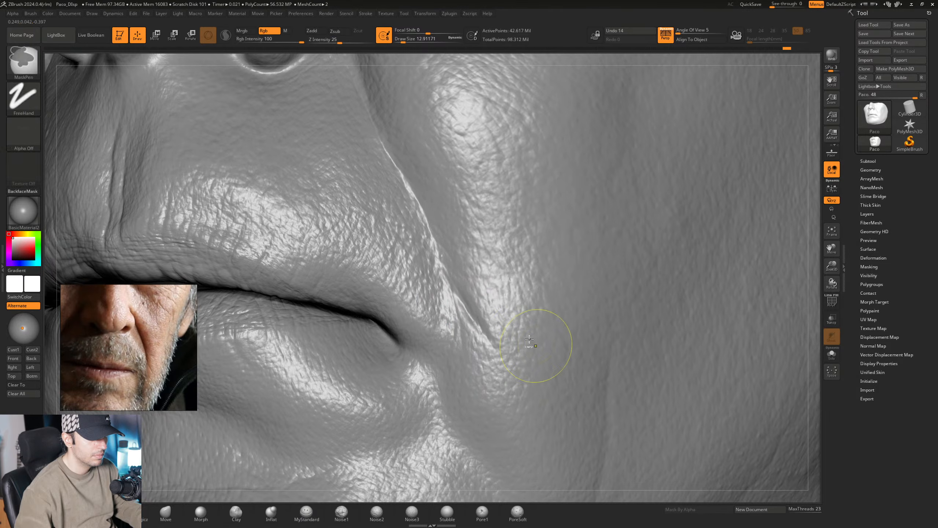
{"action": "mouse_move", "coordinate": [540, 342]}
{"action": "right_mouse_down", "text": "ctrl"}
{"action": "mouse_move", "coordinate": [461, 279]}
{"action": "mouse_move", "coordinate": [477, 295]}
{"action": "mouse_move", "coordinate": [424, 296]}
{"action": "right_mouse_up", "text": "ctrl"}
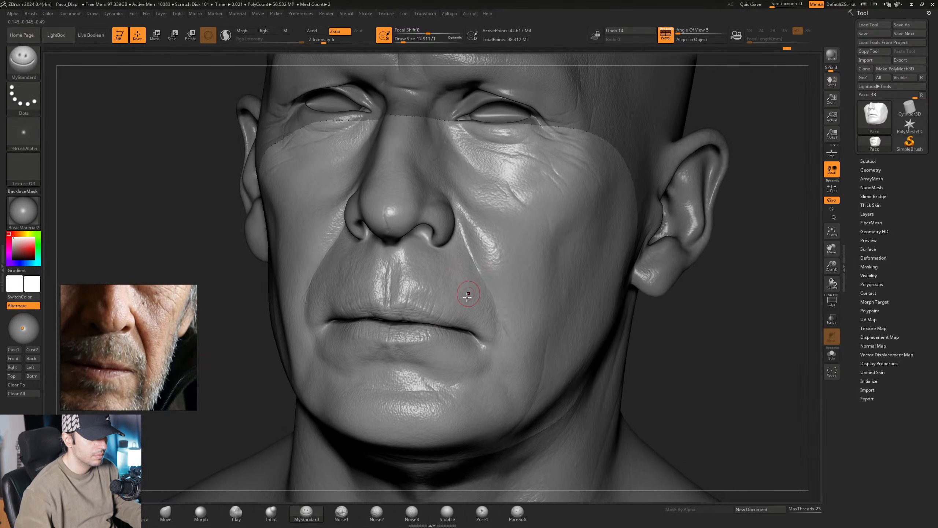
- Carve soft creases into the area beneath the lower lip with MyStandard at a Draw Size of about 34.79
{"action": "mouse_move", "coordinate": [366, 346]}
{"action": "right_mouse_down"}
{"action": "mouse_move", "coordinate": [456, 356]}
{"action": "mouse_move", "coordinate": [448, 315]}
{"action": "mouse_move", "coordinate": [468, 322]}
{"action": "mouse_move", "coordinate": [425, 326]}
{"action": "right_mouse_up"}
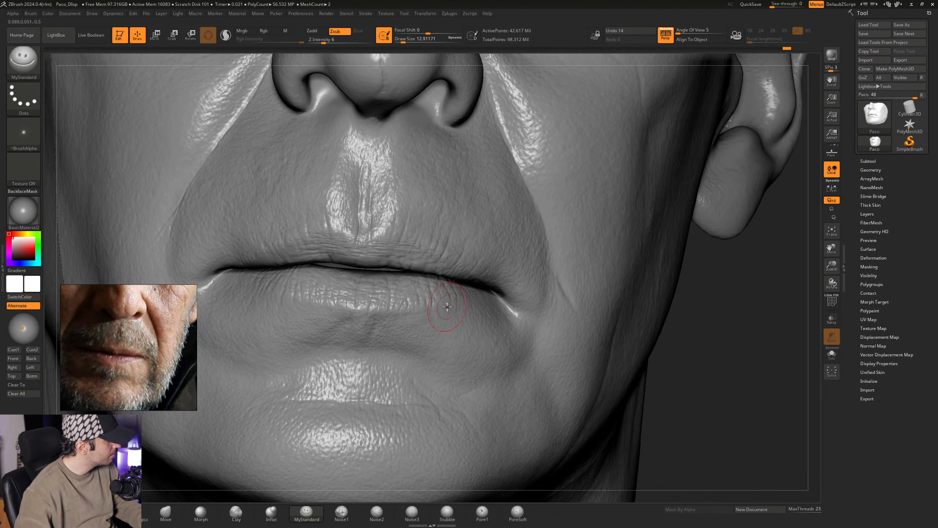
{"action": "key", "text": "space"}
{"action": "left_click_drag", "start_coordinate": [425, 326], "coordinate": [426, 326]}
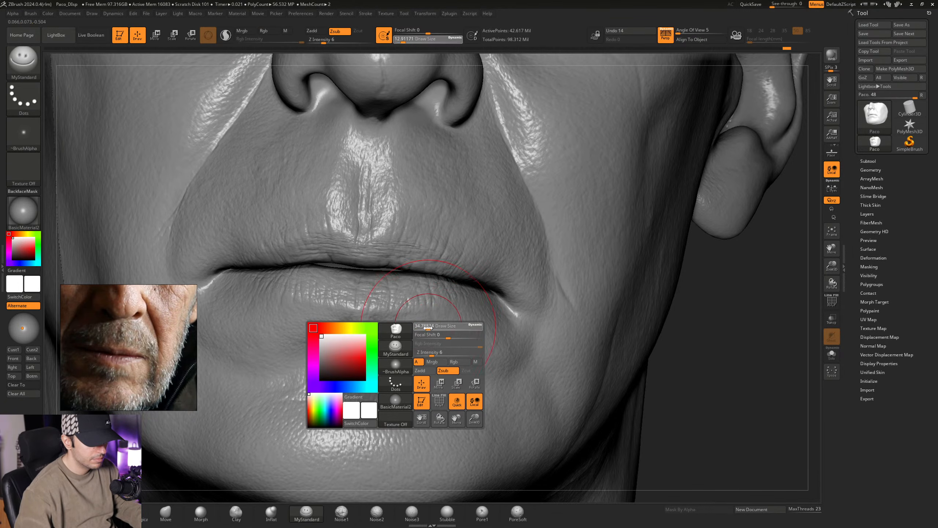
{"action": "mouse_move", "coordinate": [427, 328]}
{"action": "right_mouse_down", "text": "ctrl"}
{"action": "mouse_move", "coordinate": [418, 324]}
{"action": "mouse_move", "coordinate": [434, 318]}
{"action": "right_mouse_up", "text": "ctrl"}
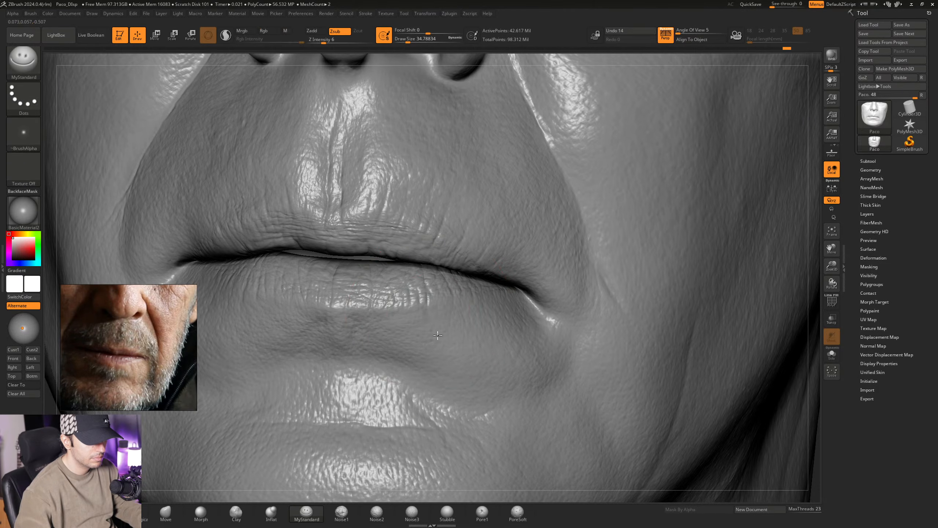
{"action": "mouse_move", "coordinate": [441, 356]}
{"action": "right_mouse_down"}
{"action": "mouse_move", "coordinate": [421, 353]}
{"action": "mouse_move", "coordinate": [405, 312]}
{"action": "mouse_move", "coordinate": [412, 308]}
{"action": "right_mouse_up"}
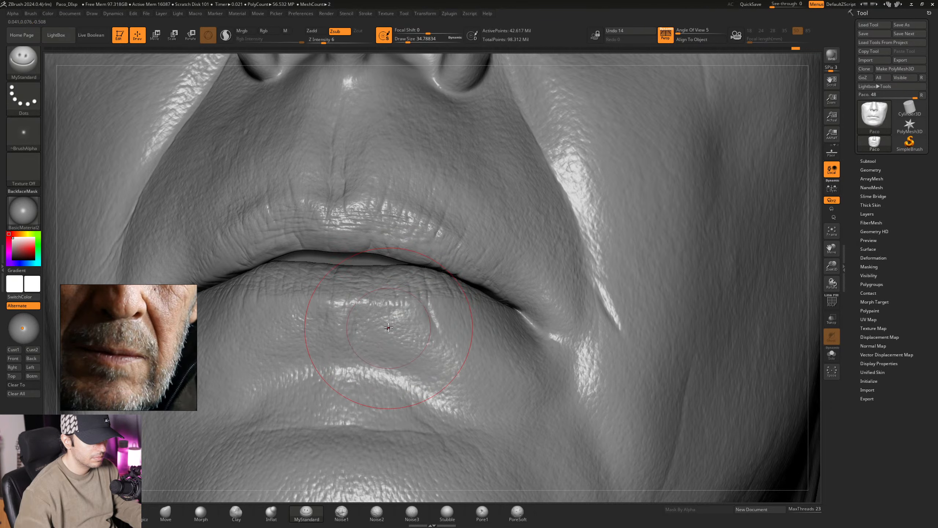
{"action": "mouse_move", "coordinate": [411, 358]}
{"action": "right_mouse_down", "text": "alt"}
{"action": "mouse_move", "coordinate": [421, 319]}
{"action": "mouse_move", "coordinate": [417, 339]}
{"action": "right_mouse_up", "text": "alt"}
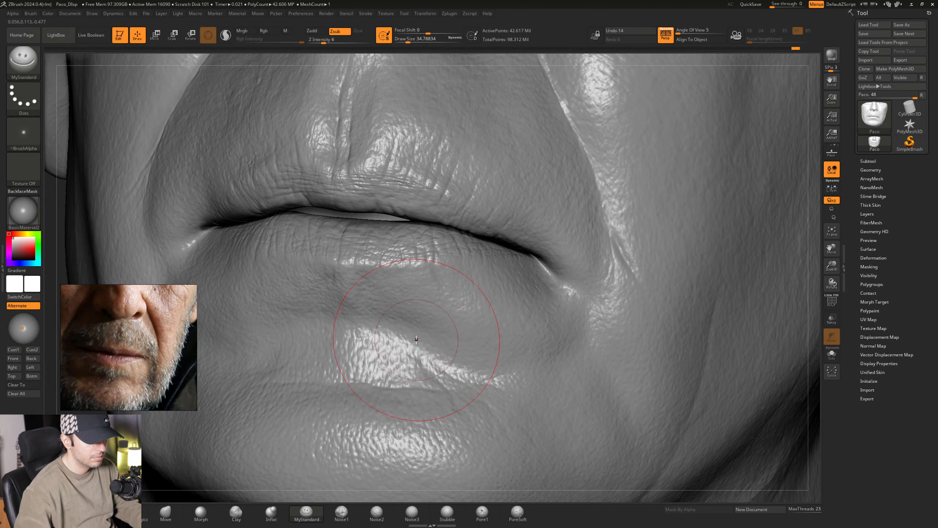
- Deepen the diagonal crease between the lower lip and chin with MyStandard at a Draw Size of about 32.71
{"action": "key", "text": "space"}
{"action": "left_click_drag", "start_coordinate": [416, 339], "coordinate": [416, 338]}
{"action": "mouse_move", "coordinate": [438, 363]}
{"action": "right_mouse_down", "text": "alt"}
{"action": "mouse_move", "coordinate": [440, 325]}
{"action": "mouse_move", "coordinate": [424, 312]}
{"action": "right_mouse_up", "text": "alt"}
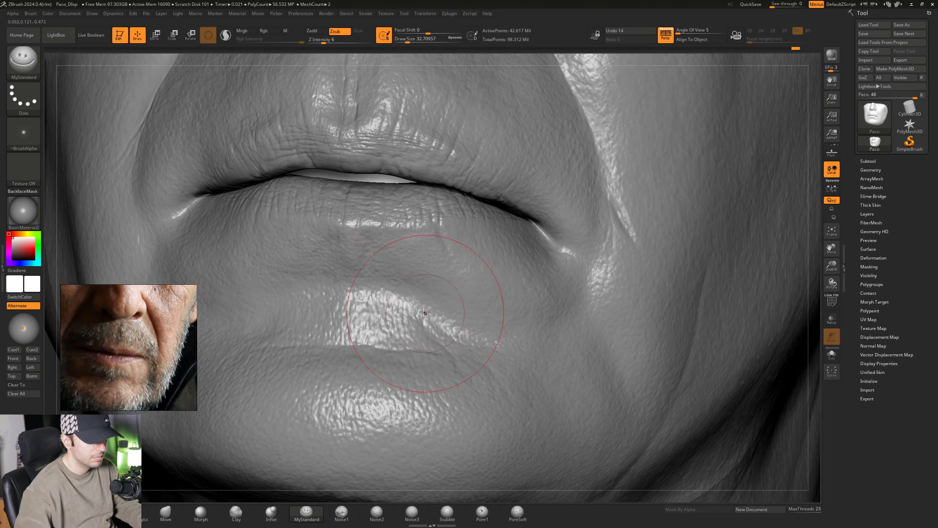
{"action": "right_click_drag", "start_coordinate": [449, 341], "coordinate": [438, 332]}
- Refine the creases above the chin on both sides with MyStandard at a Draw Size of about 30.70
{"action": "key", "text": "space"}
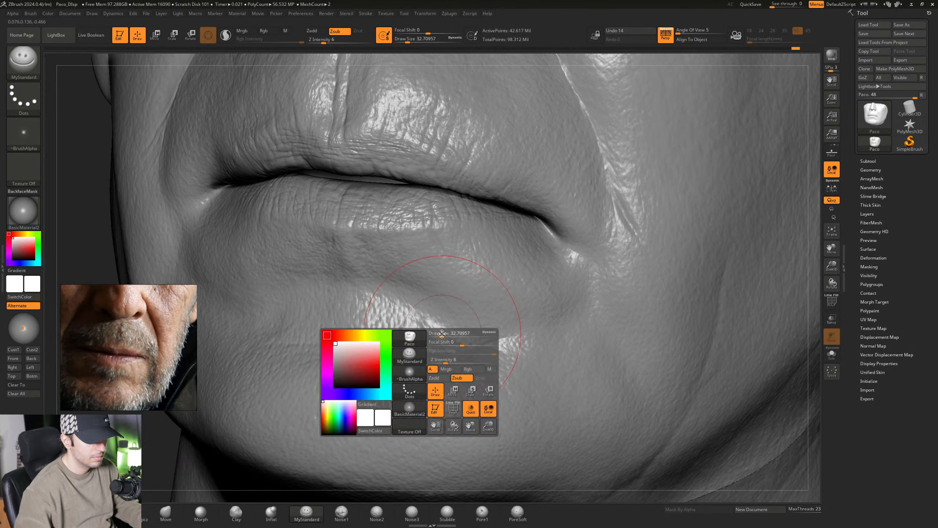
{"action": "left_click_drag", "start_coordinate": [438, 332], "coordinate": [437, 331]}
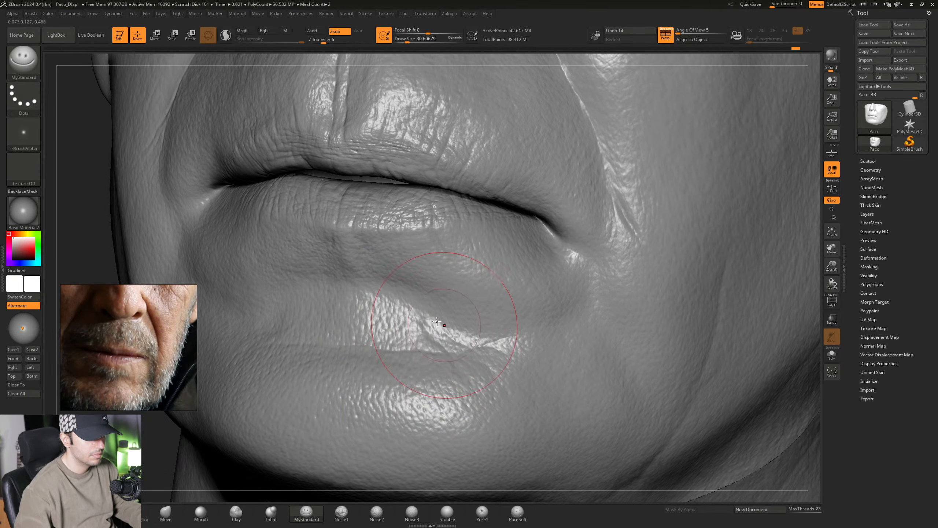
{"action": "mouse_move", "coordinate": [391, 307]}
{"action": "right_mouse_down"}
{"action": "mouse_move", "coordinate": [402, 282]}
{"action": "mouse_move", "coordinate": [456, 300]}
{"action": "right_mouse_up"}
{"action": "mouse_move", "coordinate": [356, 321]}
{"action": "right_mouse_down"}
{"action": "mouse_move", "coordinate": [381, 310]}
{"action": "mouse_move", "coordinate": [322, 313]}
{"action": "right_mouse_up"}
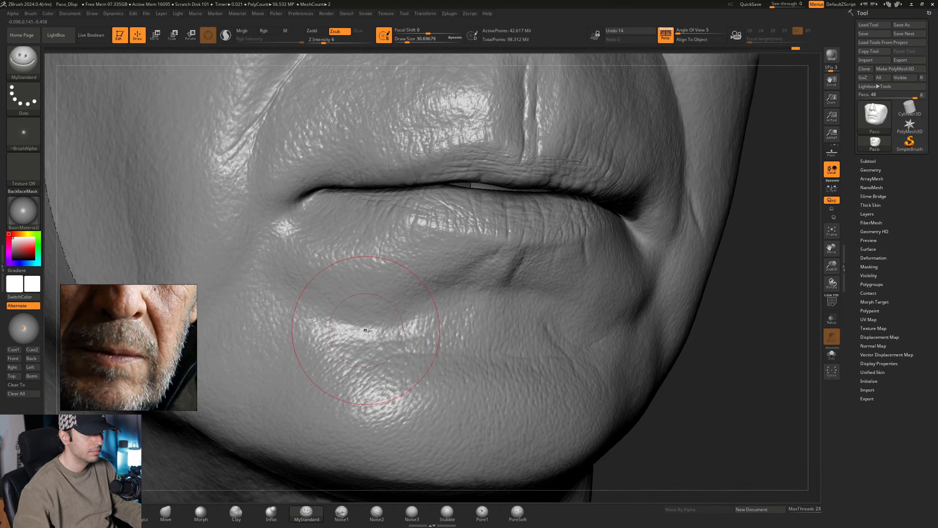
- Turn to the head's side profile and move the active HD sculpting region up to the forehead and temple
{"action": "right_click_drag", "start_coordinate": [503, 340], "coordinate": [554, 264], "text": "ctrl"}
{"action": "mouse_move", "coordinate": [554, 265]}
{"action": "right_mouse_down"}
{"action": "mouse_move", "coordinate": [525, 255]}
{"action": "mouse_move", "coordinate": [423, 318]}
{"action": "mouse_move", "coordinate": [446, 314]}
{"action": "mouse_move", "coordinate": [403, 312]}
{"action": "mouse_move", "coordinate": [431, 313]}
{"action": "mouse_move", "coordinate": [419, 317]}
{"action": "mouse_move", "coordinate": [420, 307]}
{"action": "mouse_move", "coordinate": [436, 327]}
{"action": "mouse_move", "coordinate": [435, 289]}
{"action": "mouse_move", "coordinate": [387, 299]}
{"action": "mouse_move", "coordinate": [421, 285]}
{"action": "mouse_move", "coordinate": [456, 344]}
{"action": "mouse_move", "coordinate": [438, 298]}
{"action": "mouse_move", "coordinate": [461, 301]}
{"action": "mouse_move", "coordinate": [489, 272]}
{"action": "mouse_move", "coordinate": [478, 266]}
{"action": "right_mouse_up"}
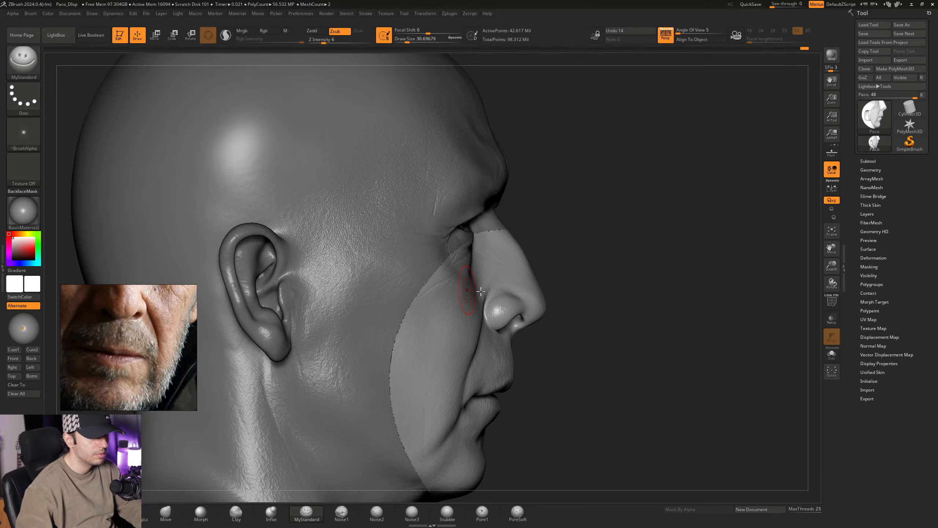
{"action": "mouse_move", "coordinate": [461, 274]}
{"action": "right_mouse_down"}
{"action": "mouse_move", "coordinate": [429, 291]}
{"action": "mouse_move", "coordinate": [481, 282]}
{"action": "mouse_move", "coordinate": [449, 271]}
{"action": "mouse_move", "coordinate": [464, 258]}
{"action": "mouse_move", "coordinate": [442, 230]}
{"action": "mouse_move", "coordinate": [486, 293]}
{"action": "mouse_move", "coordinate": [481, 269]}
{"action": "right_mouse_up"}
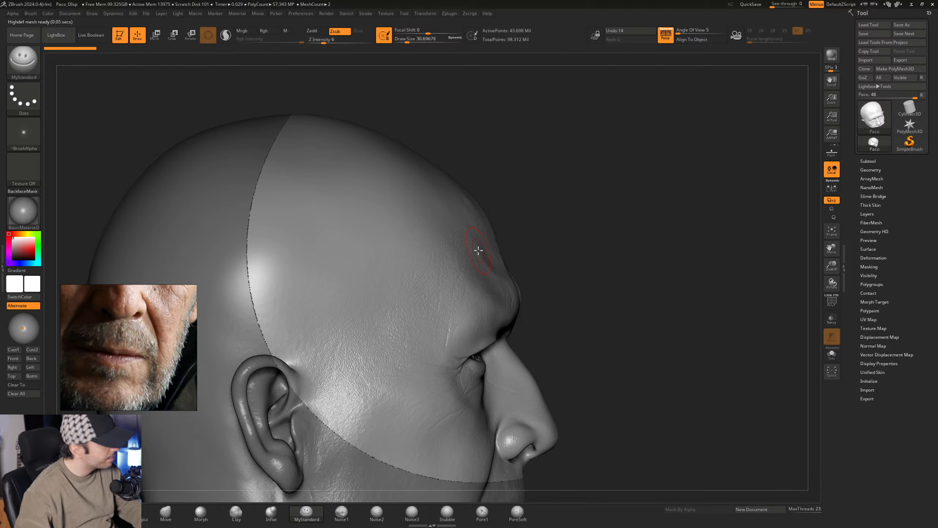
- Face the head frontally and store a morph target for the HD mesh before sculpting the forehead
{"action": "right_click_drag", "start_coordinate": [466, 285], "coordinate": [561, 271]}
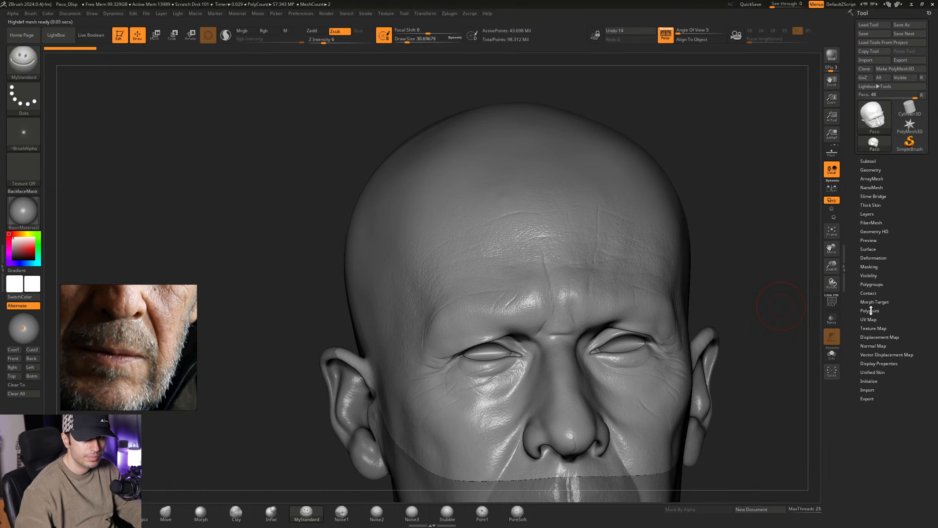
{"action": "left_click", "coordinate": [882, 302]}
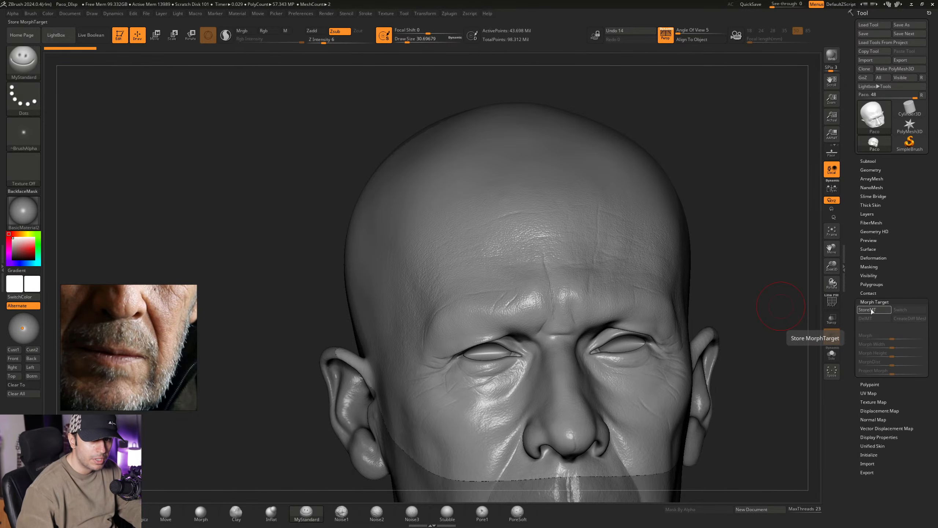
{"action": "left_click", "coordinate": [872, 310]}
{"action": "left_click", "coordinate": [874, 302]}
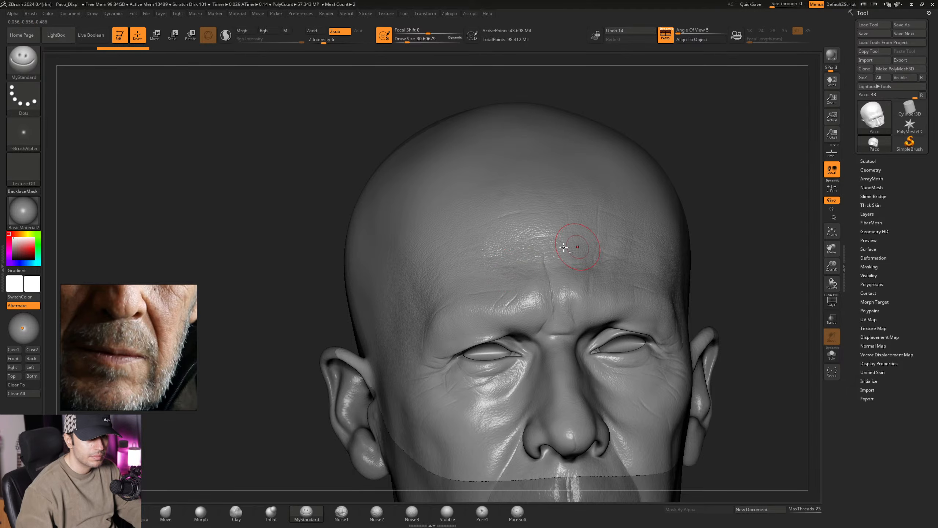
- Frame the reference photo on the forehead and deepen the vertical frown crease between the brows with MyStandard at a Draw Size of about 18.46
{"action": "right_click_drag", "start_coordinate": [564, 247], "coordinate": [436, 292], "text": "alt"}
{"action": "middle_click_drag", "start_coordinate": [144, 307], "coordinate": [153, 433]}
{"action": "right_click_drag", "start_coordinate": [347, 269], "coordinate": [424, 272]}
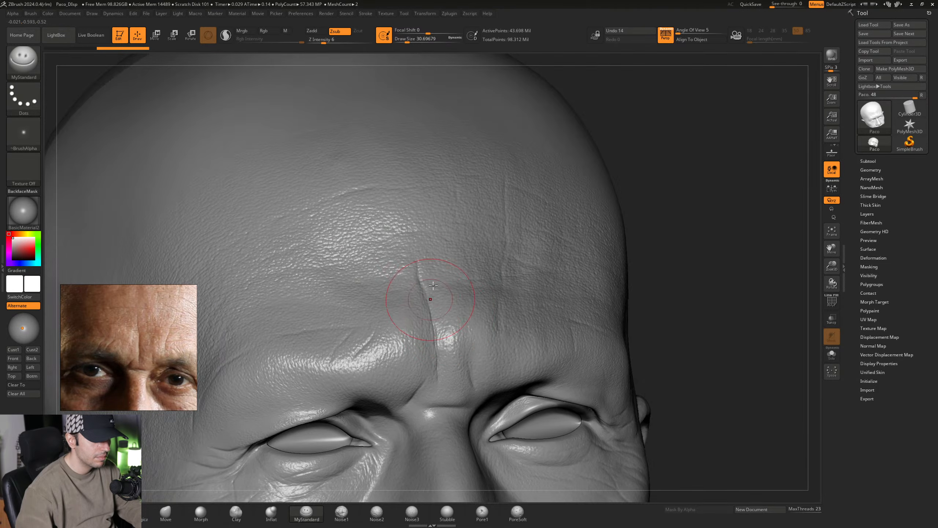
{"action": "mouse_move", "coordinate": [449, 321]}
{"action": "right_mouse_down", "text": "alt"}
{"action": "mouse_move", "coordinate": [433, 284]}
{"action": "mouse_move", "coordinate": [444, 309]}
{"action": "mouse_move", "coordinate": [423, 314]}
{"action": "right_mouse_up", "text": "alt"}
{"action": "key", "text": "space"}
{"action": "left_click_drag", "start_coordinate": [424, 313], "coordinate": [420, 314]}
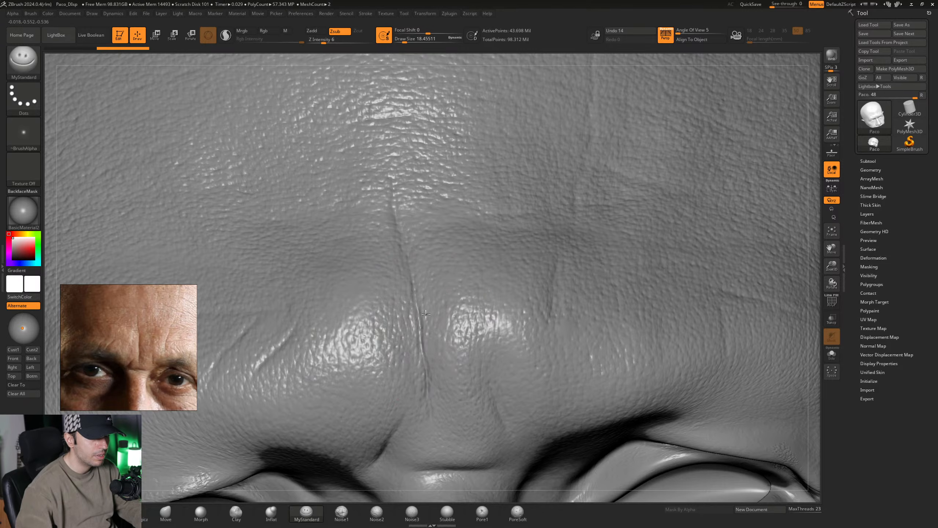
{"action": "right_click_drag", "start_coordinate": [443, 333], "coordinate": [430, 351]}
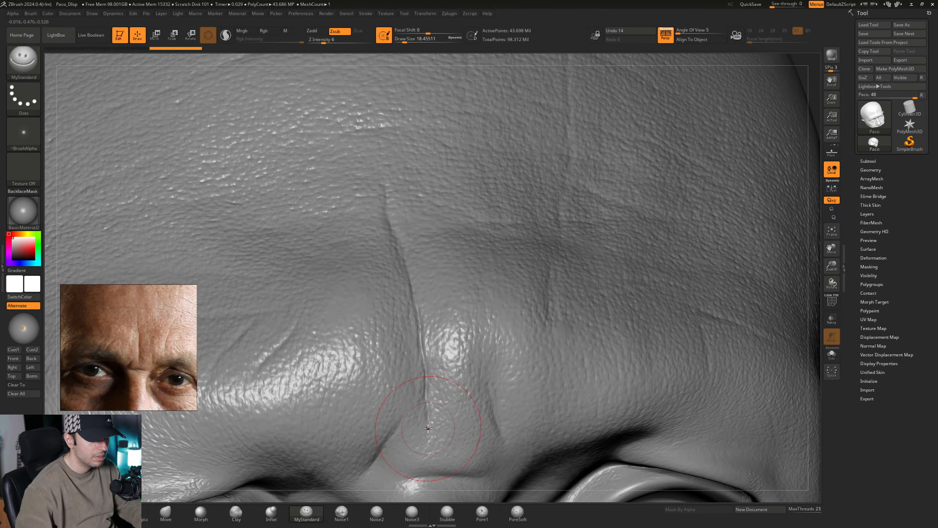
{"action": "left_click_drag", "start_coordinate": [428, 429], "coordinate": [428, 431]}
{"action": "mouse_move", "coordinate": [421, 300]}
{"action": "right_mouse_down", "text": "alt"}
{"action": "mouse_move", "coordinate": [430, 360]}
{"action": "mouse_move", "coordinate": [397, 289]}
{"action": "right_mouse_up", "text": "alt"}
{"action": "mouse_move", "coordinate": [391, 260]}
{"action": "left_mouse_down"}
{"action": "mouse_move", "coordinate": [396, 238]}
{"action": "mouse_move", "coordinate": [403, 288]}
{"action": "left_mouse_up"}
{"action": "right_click_drag", "start_coordinate": [433, 283], "coordinate": [436, 262], "text": "ctrl"}
{"action": "mouse_move", "coordinate": [521, 267]}
{"action": "right_mouse_down", "text": "ctrl"}
{"action": "mouse_move", "coordinate": [514, 286]}
{"action": "mouse_move", "coordinate": [486, 275]}
{"action": "mouse_move", "coordinate": [481, 295]}
{"action": "mouse_move", "coordinate": [581, 281]}
{"action": "mouse_move", "coordinate": [483, 294]}
{"action": "mouse_move", "coordinate": [452, 266]}
{"action": "mouse_move", "coordinate": [464, 254]}
{"action": "mouse_move", "coordinate": [456, 255]}
{"action": "mouse_move", "coordinate": [476, 257]}
{"action": "mouse_move", "coordinate": [455, 250]}
{"action": "right_mouse_up", "text": "ctrl"}
- Compare the forehead and frown lines across the reference photos, settling on the weathered close-up of the brow and eyes
{"action": "middle_click_drag", "start_coordinate": [133, 348], "coordinate": [266, 359]}
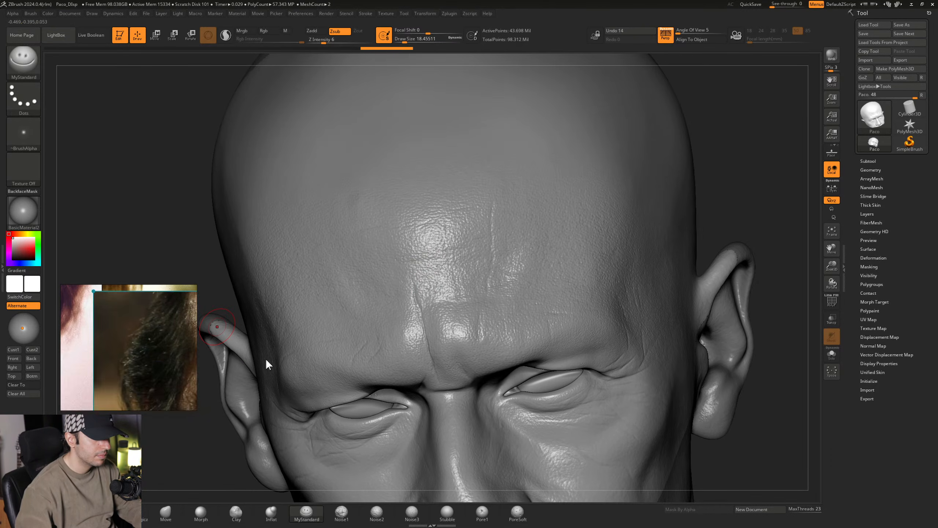
{"action": "left_click_drag", "start_coordinate": [266, 359], "coordinate": [162, 425]}
{"action": "middle_click_drag", "start_coordinate": [152, 298], "coordinate": [185, 387]}
{"action": "middle_click_drag", "start_coordinate": [100, 336], "coordinate": [138, 425]}
{"action": "scroll", "coordinate": [130, 375], "scroll_direction": "down", "scroll_amount": 1}
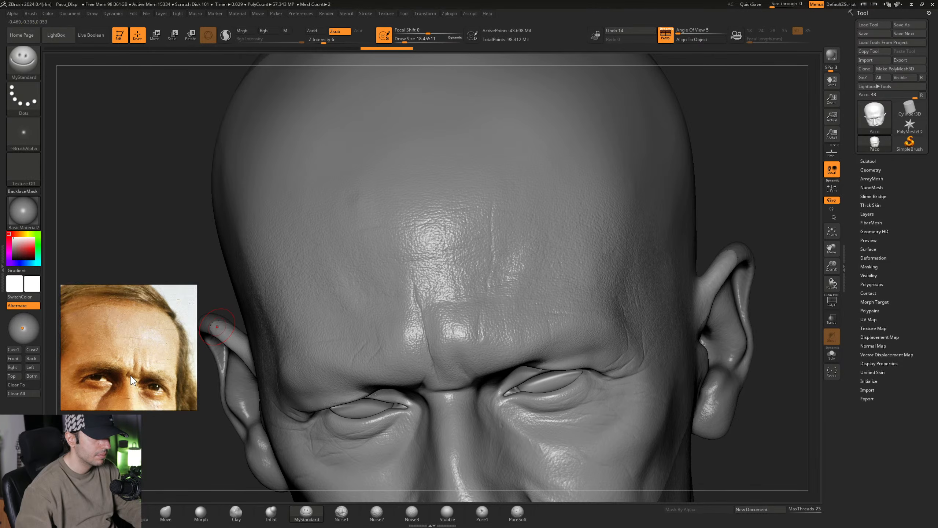
{"action": "scroll", "coordinate": [131, 382], "scroll_direction": "down", "scroll_amount": 3}
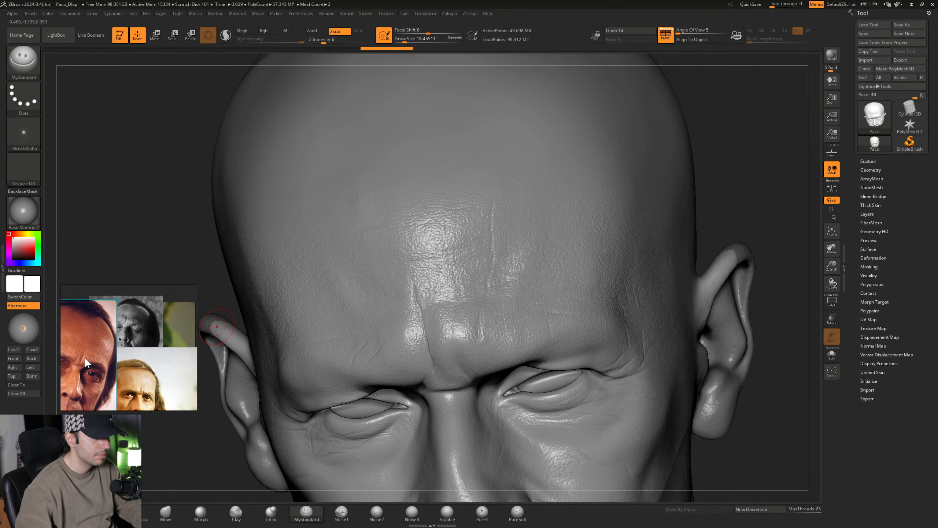
{"action": "scroll", "coordinate": [84, 356], "scroll_direction": "up", "scroll_amount": 5}
{"action": "middle_click_drag", "start_coordinate": [102, 359], "coordinate": [116, 361]}
{"action": "scroll", "coordinate": [117, 360], "scroll_direction": "down", "scroll_amount": 5}
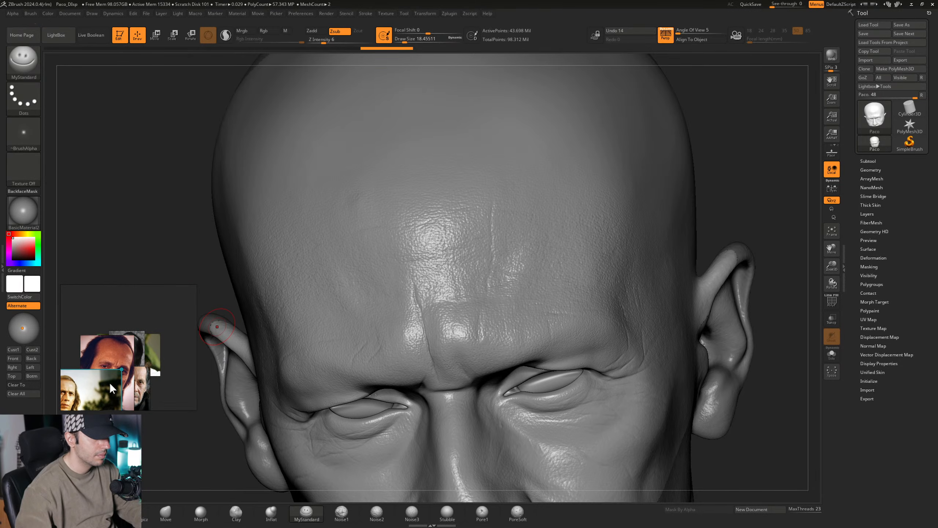
{"action": "scroll", "coordinate": [144, 358], "scroll_direction": "up", "scroll_amount": 6}
{"action": "scroll", "coordinate": [138, 356], "scroll_direction": "up", "scroll_amount": 4}
{"action": "middle_click_drag", "start_coordinate": [103, 324], "coordinate": [171, 436]}
{"action": "middle_click_drag", "start_coordinate": [123, 375], "coordinate": [115, 351]}
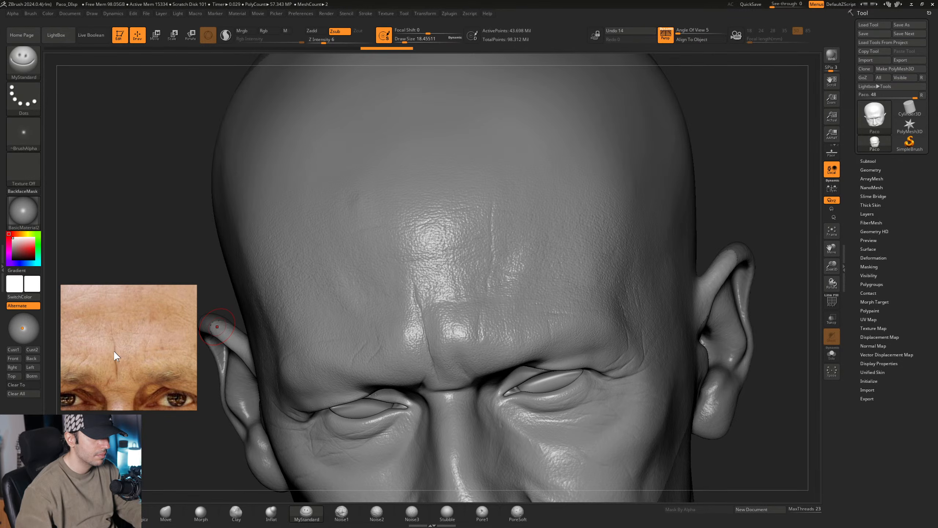
{"action": "scroll", "coordinate": [136, 380], "scroll_direction": "down", "scroll_amount": 5}
{"action": "scroll", "coordinate": [136, 380], "scroll_direction": "down", "scroll_amount": 3}
{"action": "left_click_drag", "start_coordinate": [142, 377], "coordinate": [138, 322]}
{"action": "left_click", "coordinate": [132, 398]}
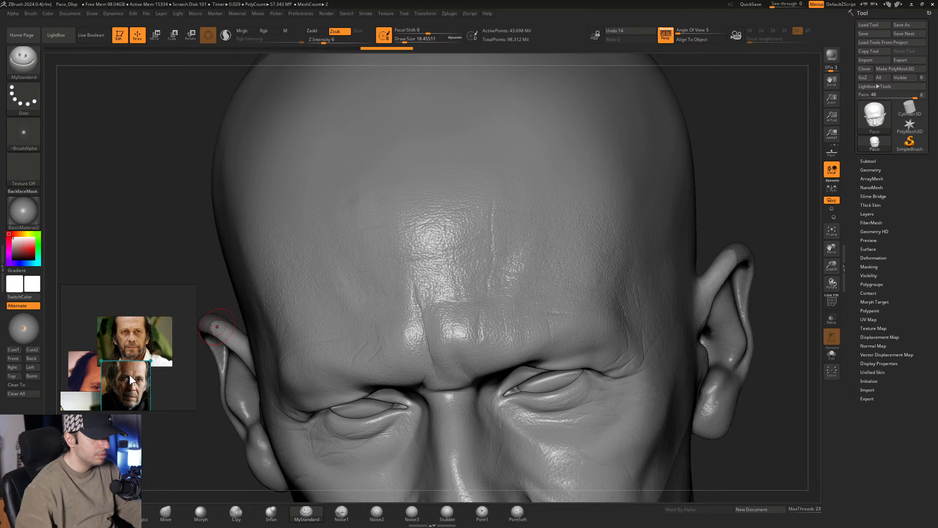
{"action": "scroll", "coordinate": [130, 377], "scroll_direction": "up", "scroll_amount": 6}
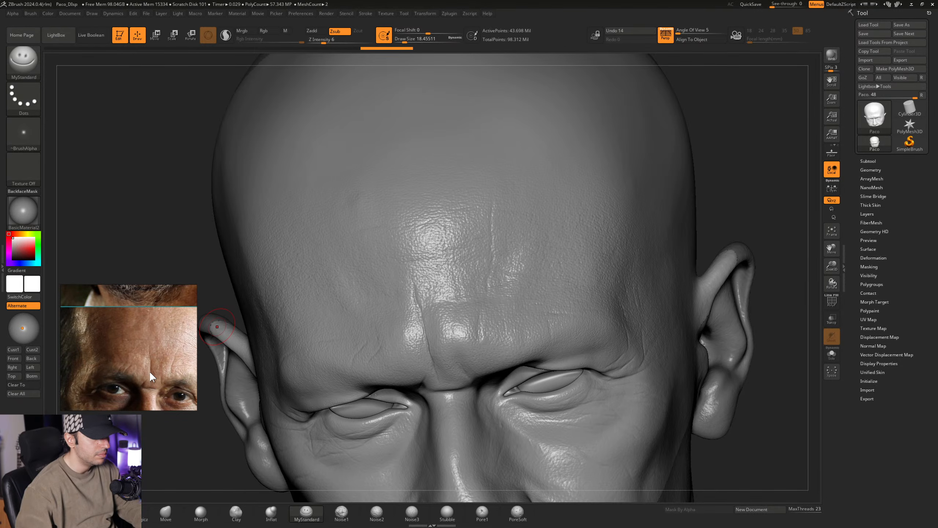
{"action": "middle_click_drag", "start_coordinate": [163, 372], "coordinate": [154, 339]}
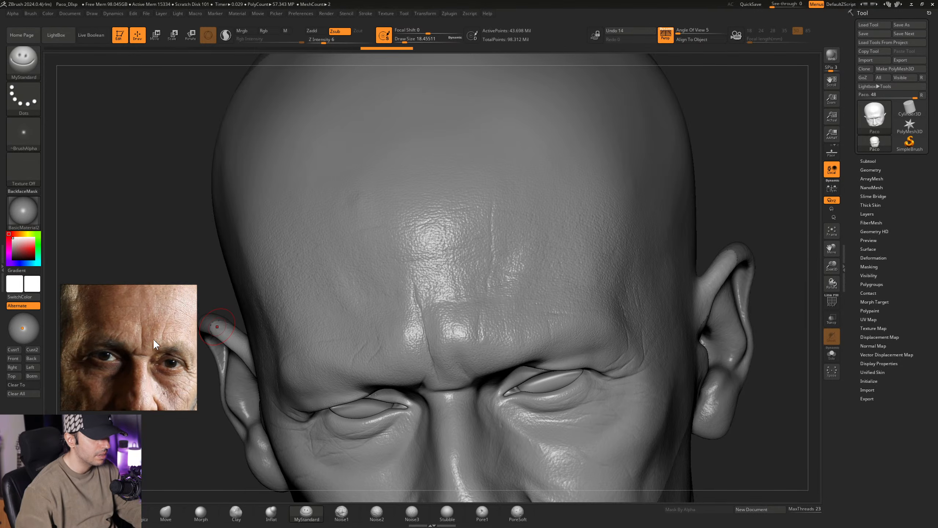
- Carve the long vertical forehead crease above the head's left brow with MyStandard at a Draw Size of about 21.62
{"action": "right_click_drag", "start_coordinate": [430, 206], "coordinate": [454, 198]}
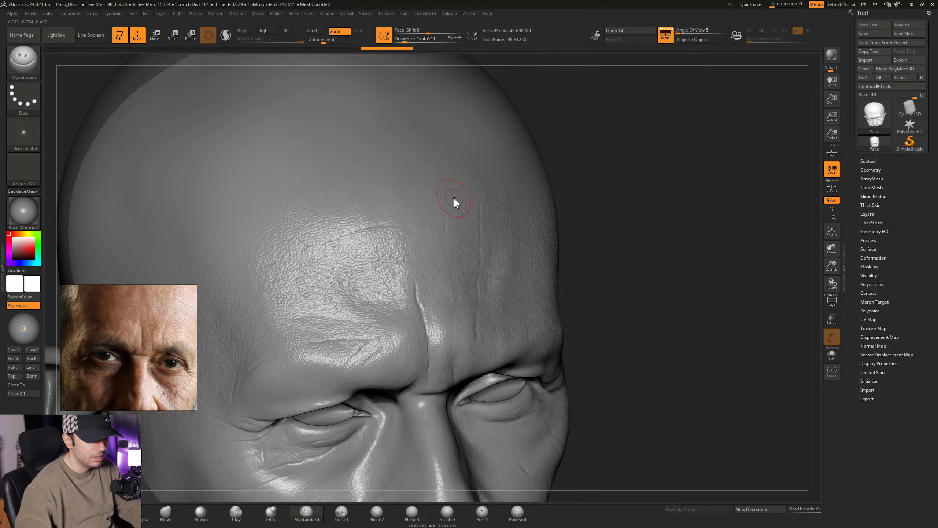
{"action": "right_click_drag", "start_coordinate": [472, 268], "coordinate": [443, 302]}
{"action": "key", "text": "space"}
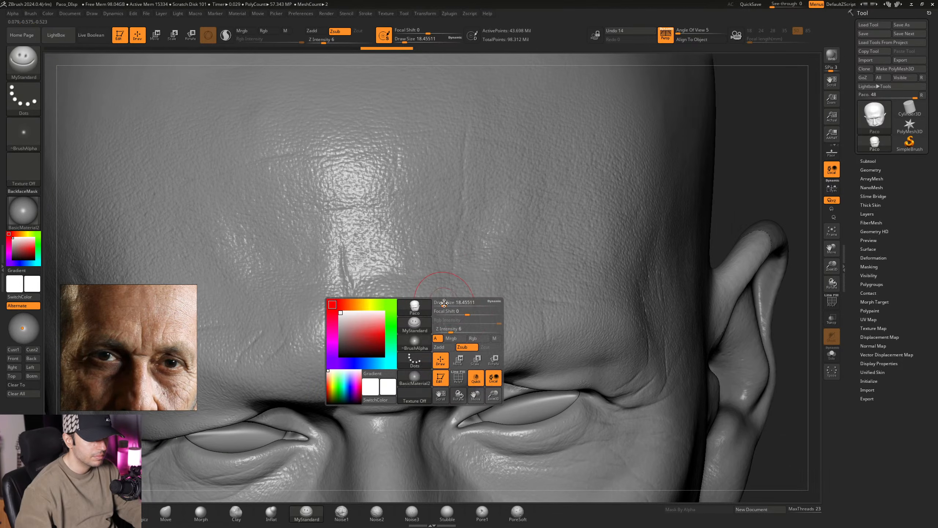
{"action": "left_click_drag", "start_coordinate": [444, 303], "coordinate": [446, 303]}
{"action": "right_click_drag", "start_coordinate": [447, 301], "coordinate": [451, 288]}
{"action": "key", "text": "space"}
{"action": "left_click_drag", "start_coordinate": [450, 294], "coordinate": [449, 295]}
{"action": "right_click_drag", "start_coordinate": [449, 294], "coordinate": [465, 273]}
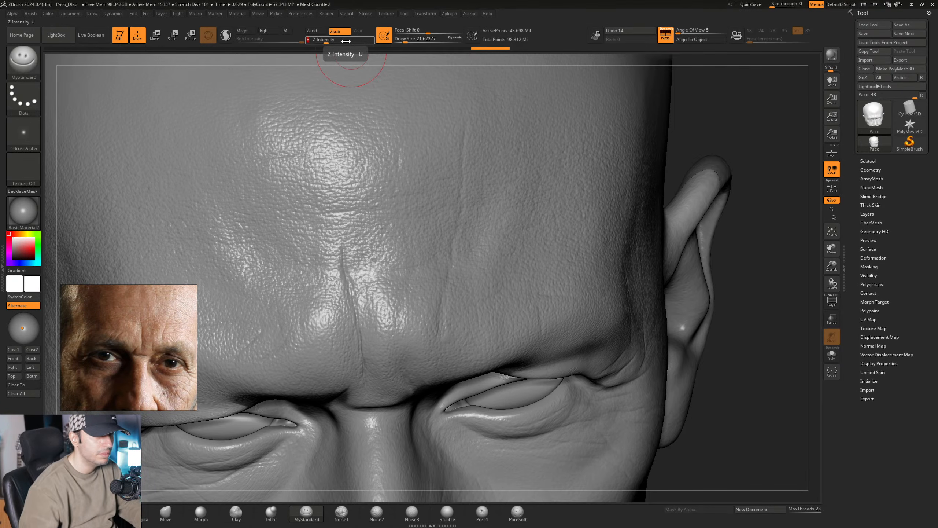
- Strengthen the left vertical forehead crease down toward the brow with Z Intensity 8 and a Draw Size of about 16.97
{"action": "left_click_drag", "start_coordinate": [345, 41], "coordinate": [349, 41]}
{"action": "right_click_drag", "start_coordinate": [475, 257], "coordinate": [462, 264]}
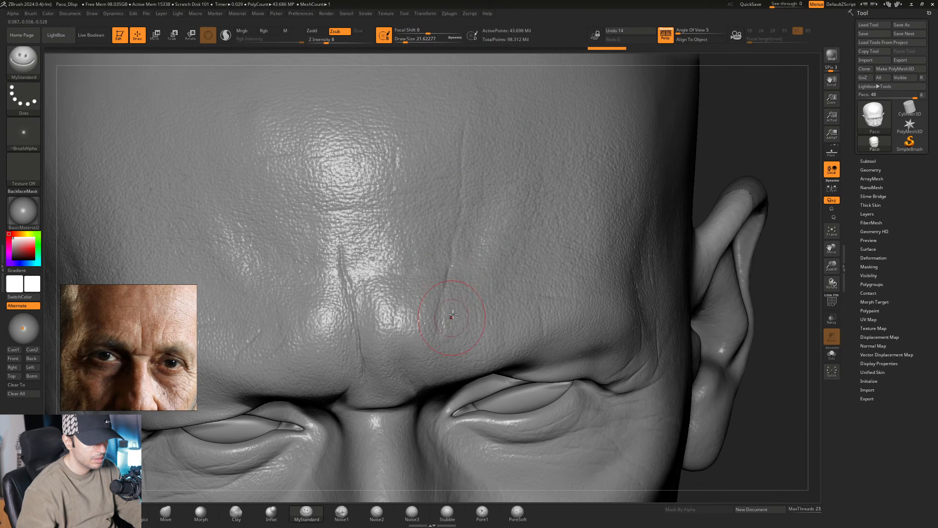
{"action": "right_click_drag", "start_coordinate": [476, 309], "coordinate": [439, 297], "text": "alt"}
{"action": "key", "text": "space"}
{"action": "left_click_drag", "start_coordinate": [438, 296], "coordinate": [434, 297]}
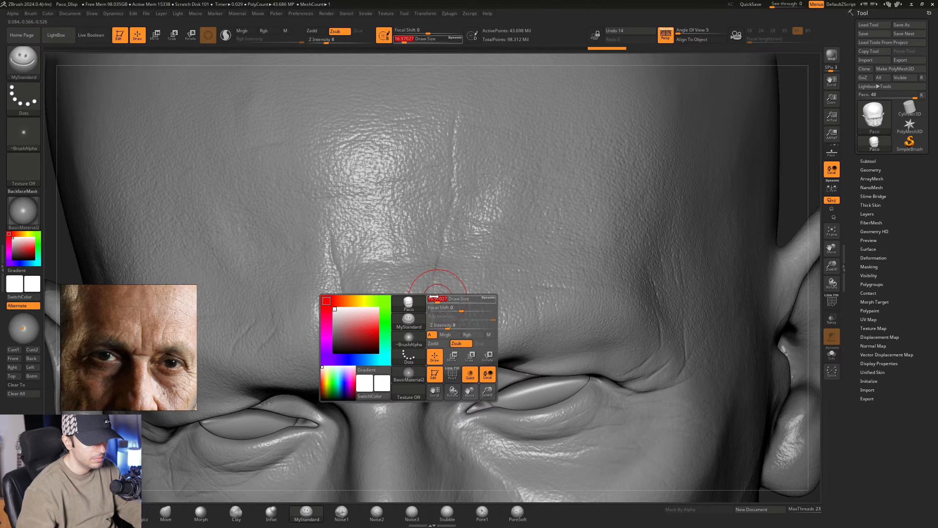
{"action": "mouse_move", "coordinate": [430, 289]}
{"action": "right_mouse_down", "text": "ctrl"}
{"action": "mouse_move", "coordinate": [422, 287]}
{"action": "mouse_move", "coordinate": [446, 301]}
{"action": "right_mouse_up", "text": "ctrl"}
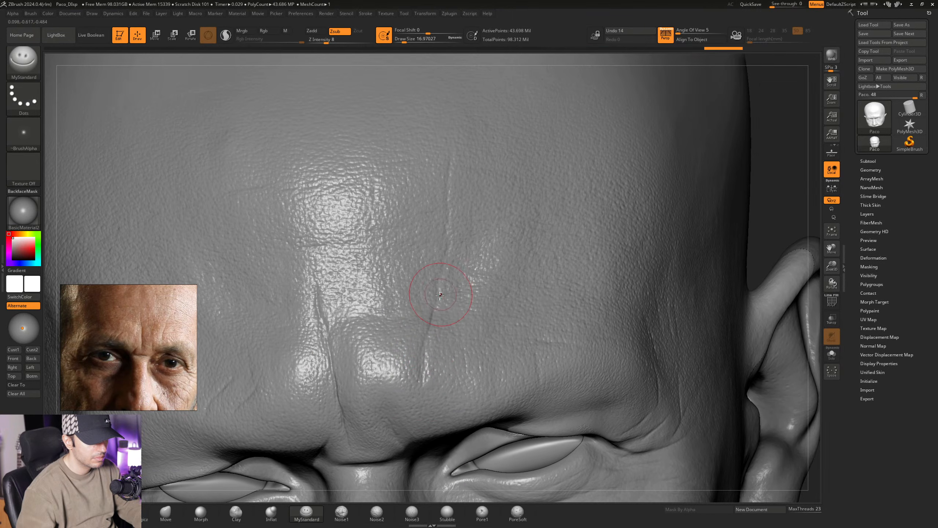
{"action": "right_click_drag", "start_coordinate": [453, 261], "coordinate": [448, 255]}
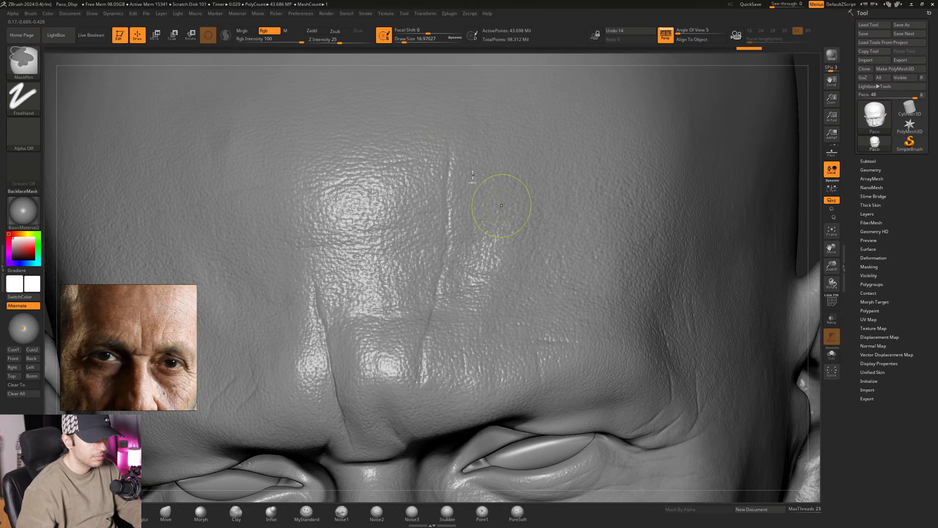
- Refine the frown area and sharpen the short diagonal creases above the head's right inner brow at a Draw Size of about 16.97
{"action": "mouse_move", "coordinate": [502, 204]}
{"action": "right_mouse_down", "text": "ctrl"}
{"action": "mouse_move", "coordinate": [487, 203]}
{"action": "mouse_move", "coordinate": [499, 191]}
{"action": "mouse_move", "coordinate": [498, 226]}
{"action": "mouse_move", "coordinate": [424, 325]}
{"action": "right_mouse_up", "text": "ctrl"}
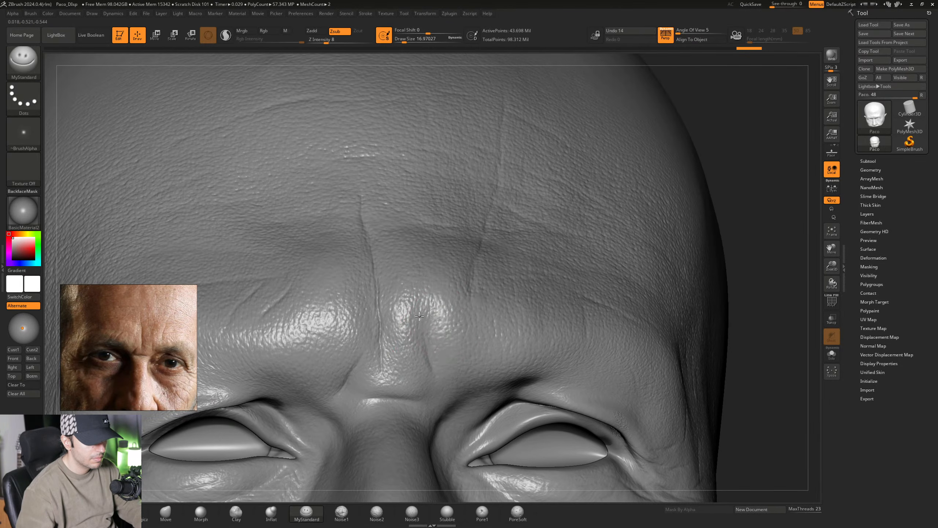
{"action": "mouse_move", "coordinate": [474, 342]}
{"action": "right_mouse_down", "text": "ctrl"}
{"action": "mouse_move", "coordinate": [451, 271]}
{"action": "mouse_move", "coordinate": [458, 305]}
{"action": "mouse_move", "coordinate": [468, 258]}
{"action": "mouse_move", "coordinate": [452, 292]}
{"action": "mouse_move", "coordinate": [503, 286]}
{"action": "mouse_move", "coordinate": [427, 289]}
{"action": "mouse_move", "coordinate": [426, 341]}
{"action": "right_mouse_up", "text": "ctrl"}
{"action": "right_click_drag", "start_coordinate": [394, 315], "coordinate": [398, 339]}
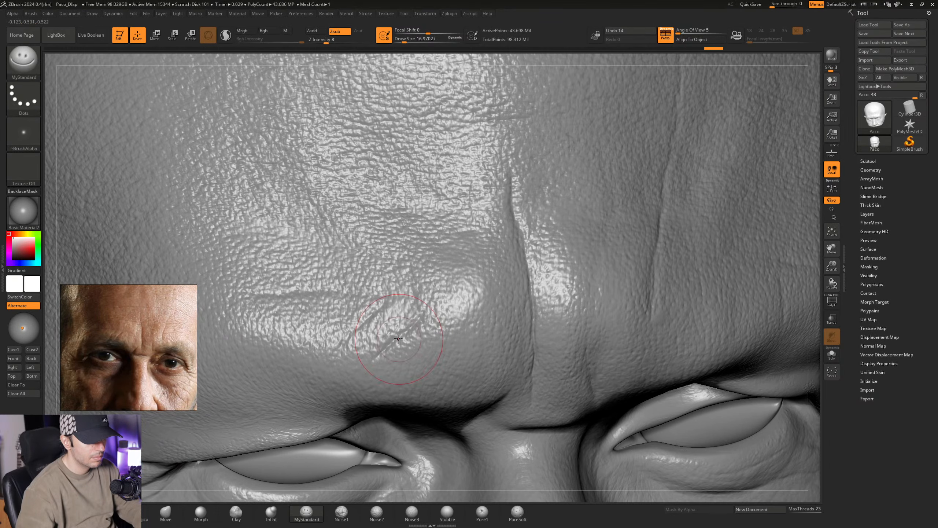
{"action": "right_click_drag", "start_coordinate": [425, 301], "coordinate": [377, 308]}
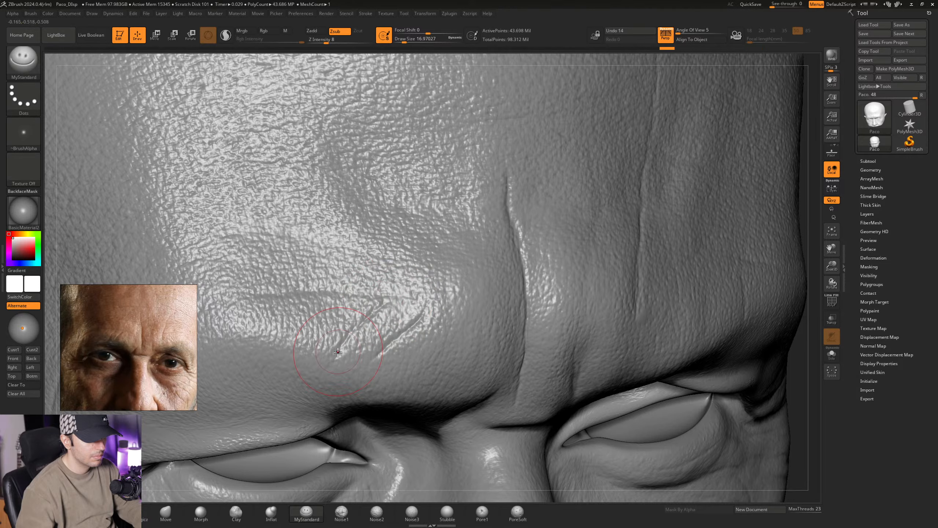
{"action": "mouse_move", "coordinate": [425, 335]}
{"action": "right_mouse_down", "text": "ctrl"}
{"action": "mouse_move", "coordinate": [435, 275]}
{"action": "mouse_move", "coordinate": [423, 292]}
{"action": "mouse_move", "coordinate": [429, 280]}
{"action": "mouse_move", "coordinate": [425, 335]}
{"action": "mouse_move", "coordinate": [401, 305]}
{"action": "mouse_move", "coordinate": [470, 287]}
{"action": "mouse_move", "coordinate": [443, 309]}
{"action": "right_mouse_up", "text": "ctrl"}
- Carve the horizontal crease above the head's right brow outward toward the temple at a Draw Size of about 18.46
{"action": "key", "text": "space"}
{"action": "left_click_drag", "start_coordinate": [444, 310], "coordinate": [447, 309]}
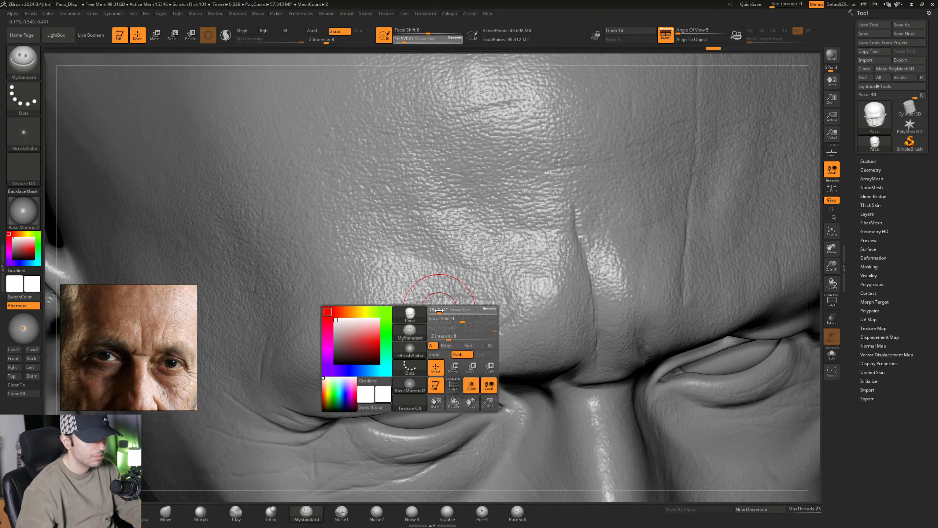
{"action": "mouse_move", "coordinate": [466, 303]}
{"action": "right_mouse_down"}
{"action": "mouse_move", "coordinate": [445, 300]}
{"action": "mouse_move", "coordinate": [484, 298]}
{"action": "right_mouse_up"}
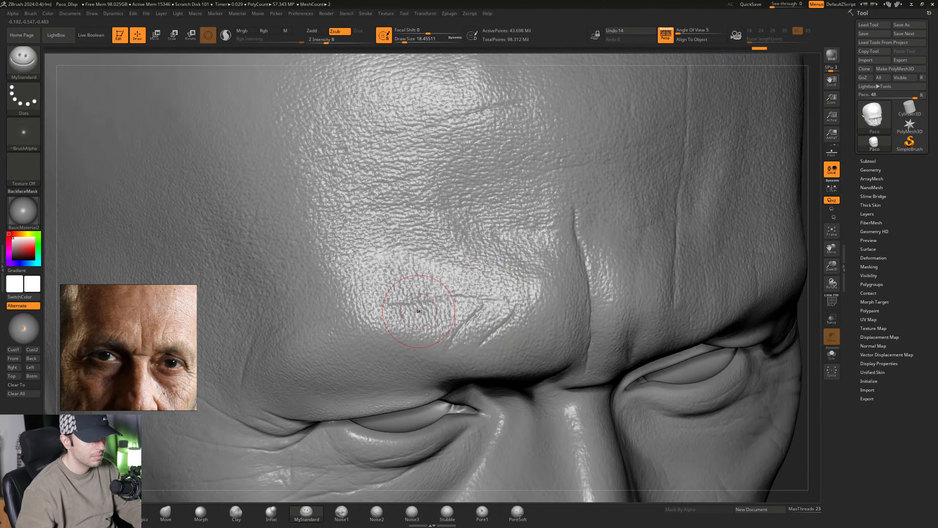
{"action": "mouse_move", "coordinate": [418, 311]}
{"action": "right_mouse_down"}
{"action": "mouse_move", "coordinate": [453, 289]}
{"action": "mouse_move", "coordinate": [383, 310]}
{"action": "mouse_move", "coordinate": [395, 304]}
{"action": "right_mouse_up"}
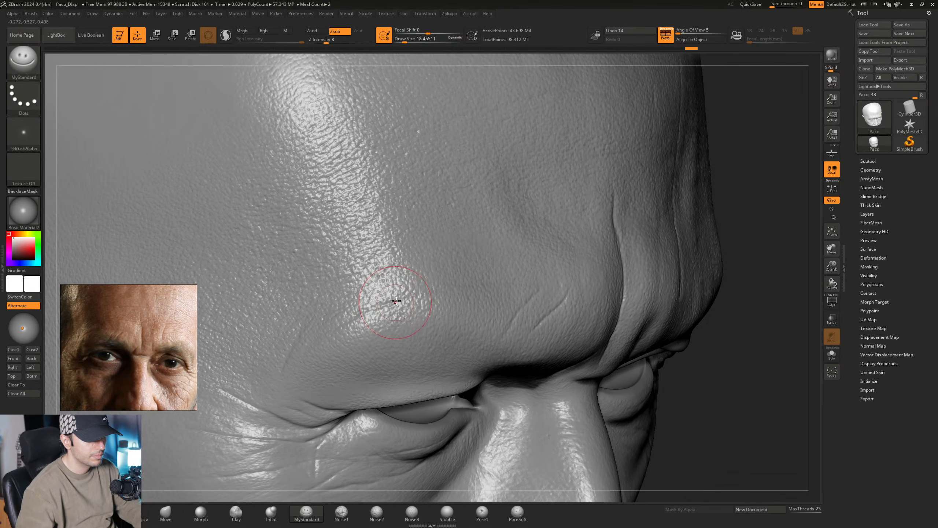
- Soften and broaden the folds between the brows with MyStandard at a Draw Size of about 26.87
{"action": "right_click_drag", "start_coordinate": [512, 289], "coordinate": [461, 282]}
{"action": "key", "text": "space"}
{"action": "left_click_drag", "start_coordinate": [460, 282], "coordinate": [463, 282]}
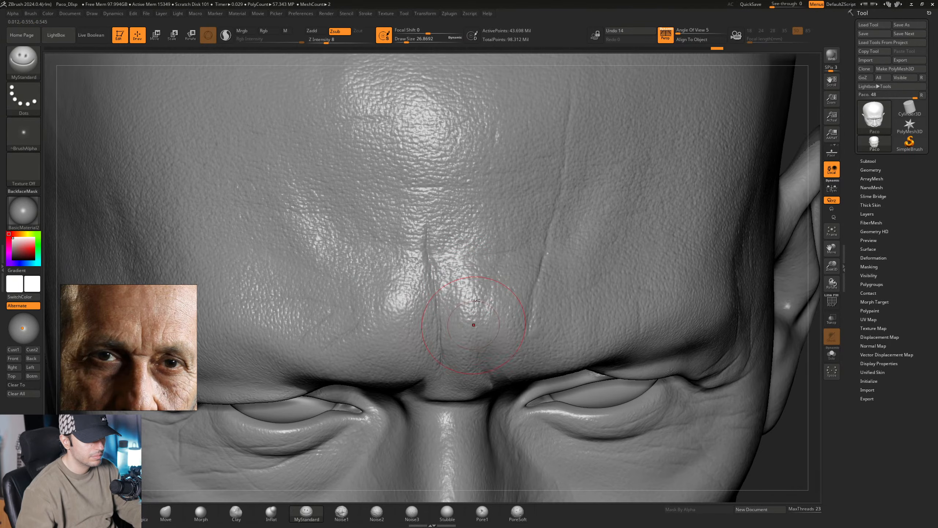
{"action": "right_click_drag", "start_coordinate": [473, 322], "coordinate": [472, 255], "text": "alt"}
- Carve the horizontal crease across the top of the nose bridge with MyStandard at a Draw Size of about 18.46
{"action": "mouse_move", "coordinate": [468, 364]}
{"action": "right_mouse_down"}
{"action": "mouse_move", "coordinate": [468, 327]}
{"action": "mouse_move", "coordinate": [461, 340]}
{"action": "mouse_move", "coordinate": [443, 313]}
{"action": "right_mouse_up"}
{"action": "key", "text": "space"}
{"action": "left_click_drag", "start_coordinate": [442, 313], "coordinate": [440, 313]}
{"action": "right_click_drag", "start_coordinate": [440, 312], "coordinate": [412, 295]}
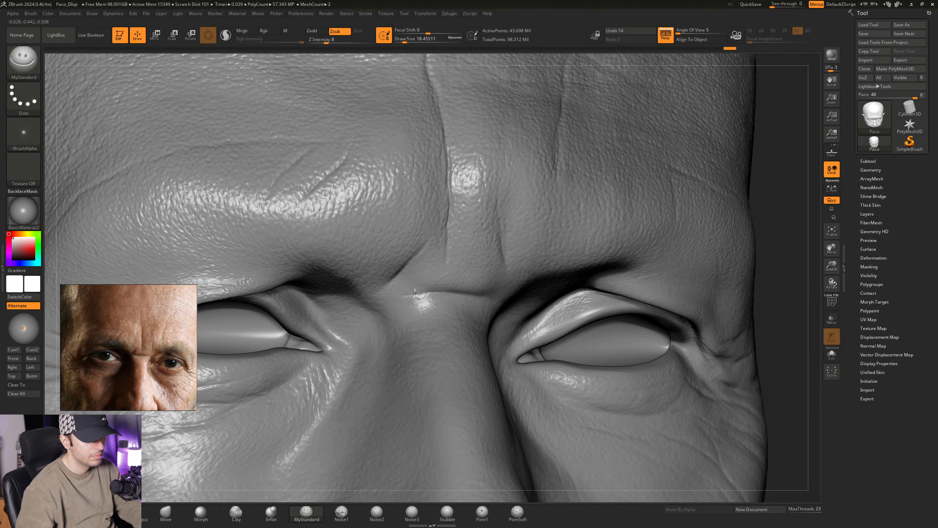
{"action": "right_click_drag", "start_coordinate": [479, 295], "coordinate": [472, 295]}
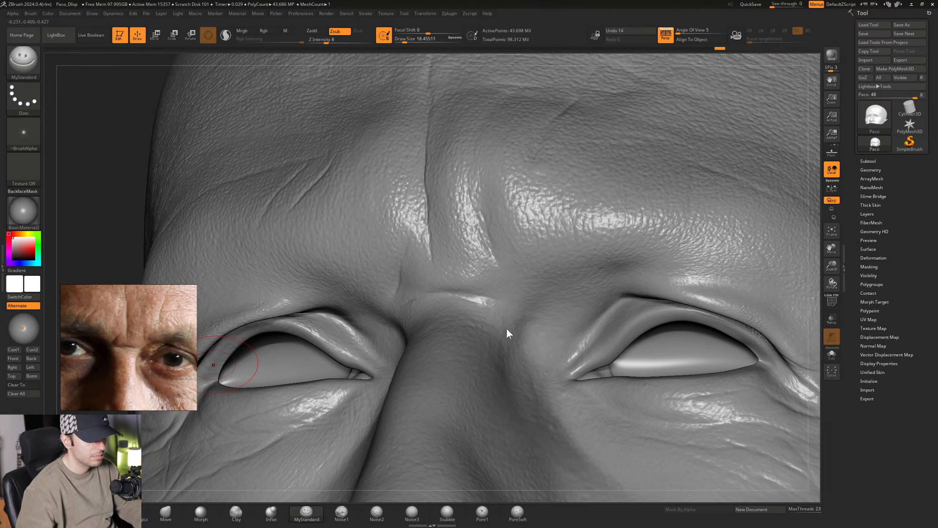
- Extend the nose bridge crease toward the head's left inner eye and add finer wrinkles beneath it
{"action": "mouse_move", "coordinate": [506, 327]}
{"action": "right_mouse_down"}
{"action": "mouse_move", "coordinate": [475, 311]}
{"action": "mouse_move", "coordinate": [491, 313]}
{"action": "mouse_move", "coordinate": [450, 315]}
{"action": "mouse_move", "coordinate": [449, 369]}
{"action": "right_mouse_up"}
{"action": "key", "text": "space"}
{"action": "left_click_drag", "start_coordinate": [479, 321], "coordinate": [476, 321]}
{"action": "right_click_drag", "start_coordinate": [476, 312], "coordinate": [429, 307]}
{"action": "right_click_drag", "start_coordinate": [509, 329], "coordinate": [446, 311]}
{"action": "key", "text": "space"}
{"action": "left_click_drag", "start_coordinate": [461, 320], "coordinate": [464, 321]}
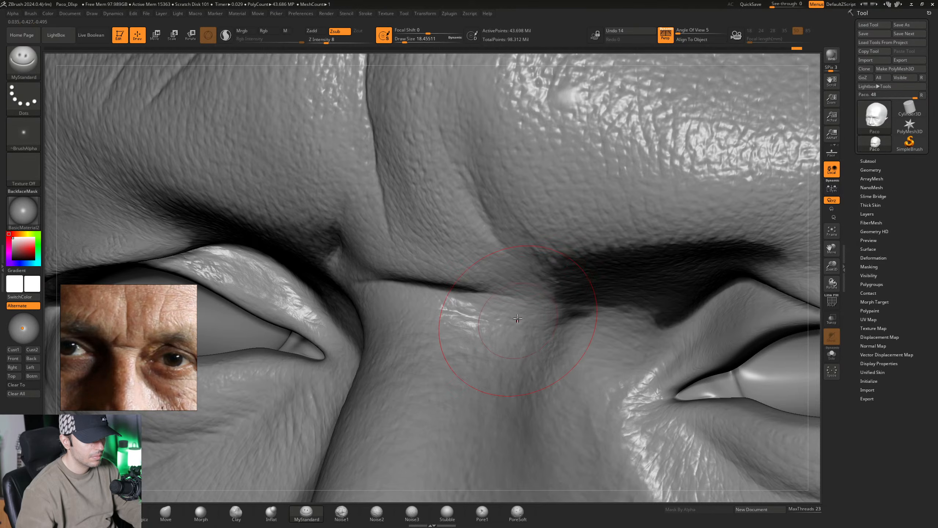
{"action": "mouse_move", "coordinate": [479, 333]}
{"action": "right_mouse_down"}
{"action": "mouse_move", "coordinate": [471, 339]}
{"action": "mouse_move", "coordinate": [448, 321]}
{"action": "right_mouse_up"}
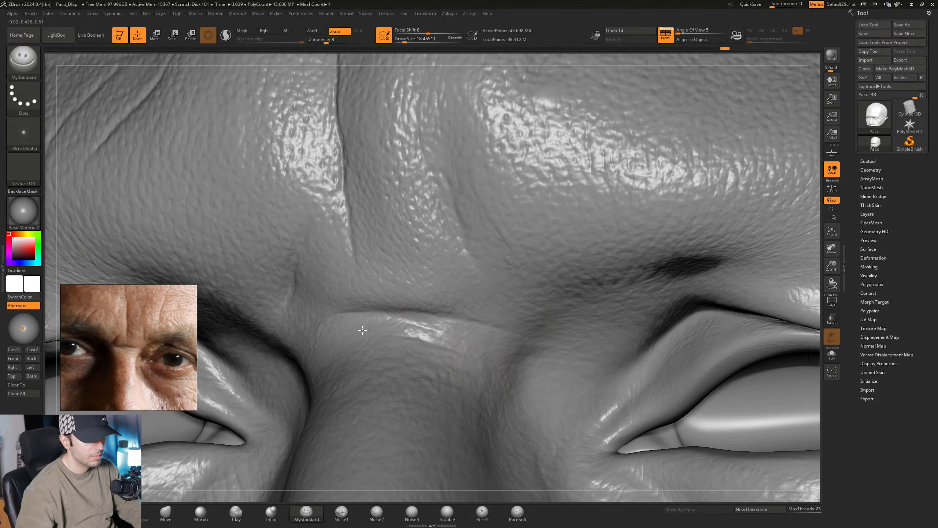
- Add fine creases on the right side of the nose bridge and define the diagonal fold rising to the right inner brow
{"action": "mouse_move", "coordinate": [362, 330]}
{"action": "right_mouse_down"}
{"action": "mouse_move", "coordinate": [345, 333]}
{"action": "mouse_move", "coordinate": [416, 296]}
{"action": "mouse_move", "coordinate": [431, 307]}
{"action": "right_mouse_up"}
{"action": "right_click_drag", "start_coordinate": [379, 333], "coordinate": [361, 336]}
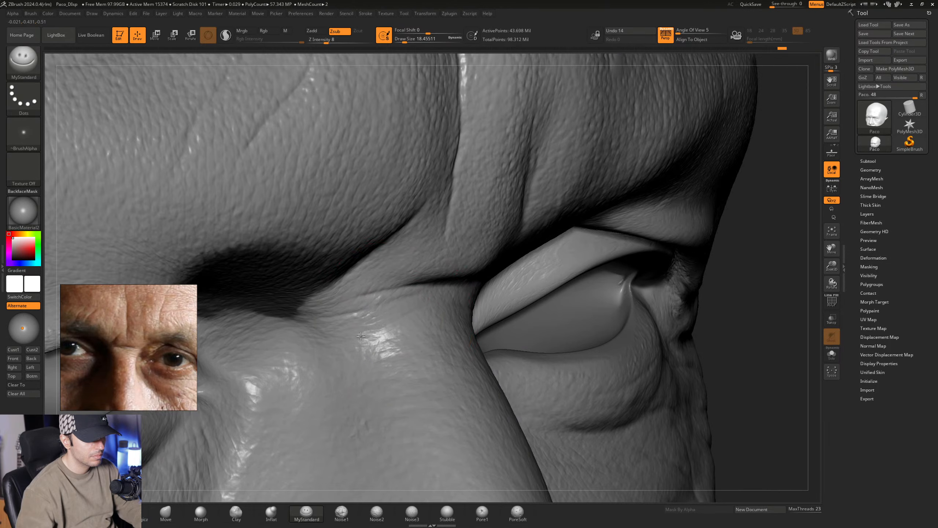
{"action": "right_click_drag", "start_coordinate": [314, 353], "coordinate": [429, 304]}
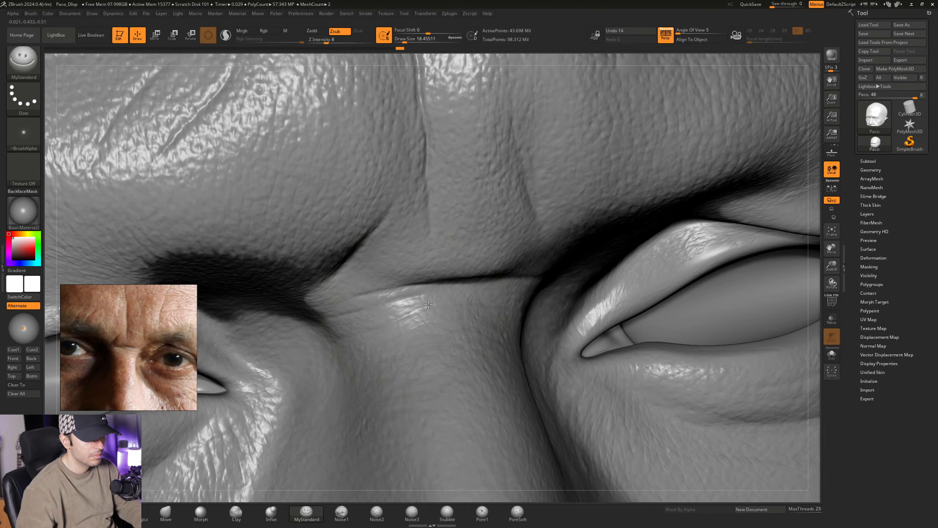
{"action": "mouse_move", "coordinate": [358, 340]}
{"action": "right_mouse_down"}
{"action": "mouse_move", "coordinate": [439, 318]}
{"action": "mouse_move", "coordinate": [430, 303]}
{"action": "mouse_move", "coordinate": [440, 241]}
{"action": "right_mouse_up"}
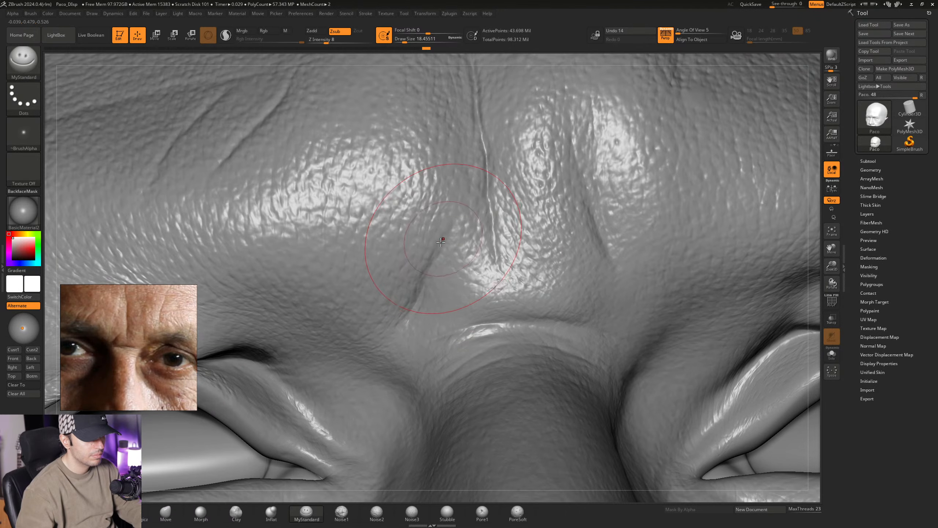
- Deepen the diagonal fold running from the head's right inner brow down to the nose bridge with MyStandard
{"action": "right_click_drag", "start_coordinate": [408, 317], "coordinate": [409, 309]}
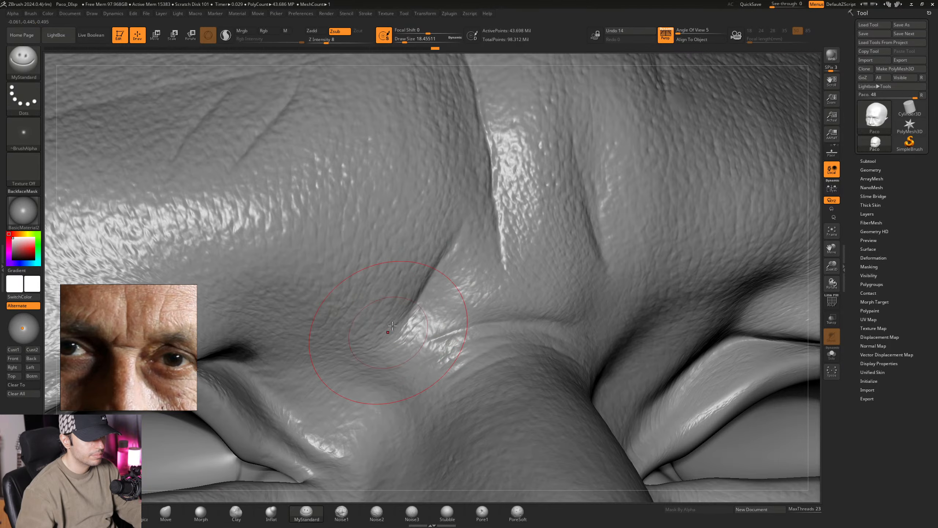
{"action": "right_click_drag", "start_coordinate": [433, 370], "coordinate": [442, 328], "text": "ctrl"}
{"action": "mouse_move", "coordinate": [442, 329]}
{"action": "right_mouse_down"}
{"action": "mouse_move", "coordinate": [467, 318]}
{"action": "mouse_move", "coordinate": [436, 307]}
{"action": "mouse_move", "coordinate": [441, 300]}
{"action": "mouse_move", "coordinate": [434, 322]}
{"action": "mouse_move", "coordinate": [427, 319]}
{"action": "right_mouse_up"}
- Broaden and blend the frown folds between the brows with MyStandard, starting from a Draw Size of about 26.87
{"action": "key", "text": "space"}
{"action": "left_click_drag", "start_coordinate": [425, 323], "coordinate": [430, 324]}
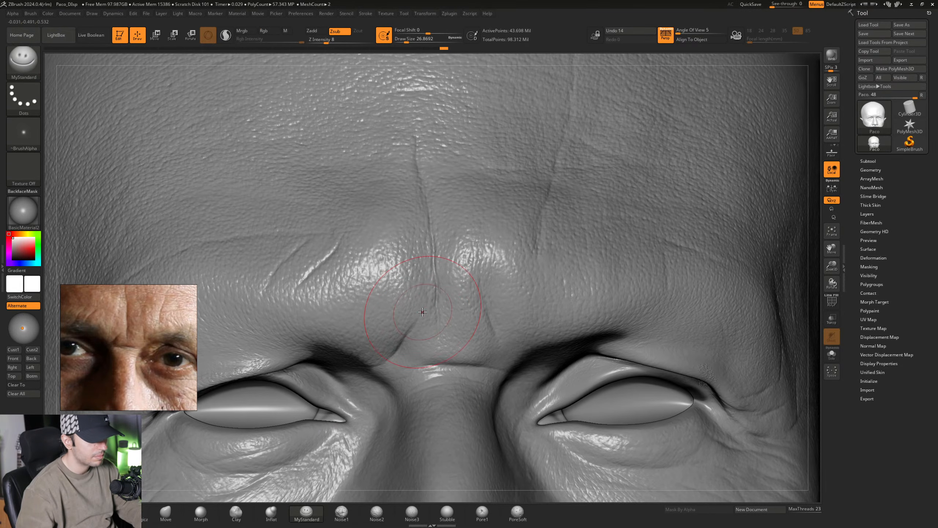
{"action": "mouse_move", "coordinate": [430, 319]}
{"action": "right_mouse_down"}
{"action": "mouse_move", "coordinate": [444, 317]}
{"action": "mouse_move", "coordinate": [429, 316]}
{"action": "mouse_move", "coordinate": [434, 298]}
{"action": "mouse_move", "coordinate": [418, 311]}
{"action": "right_mouse_up"}
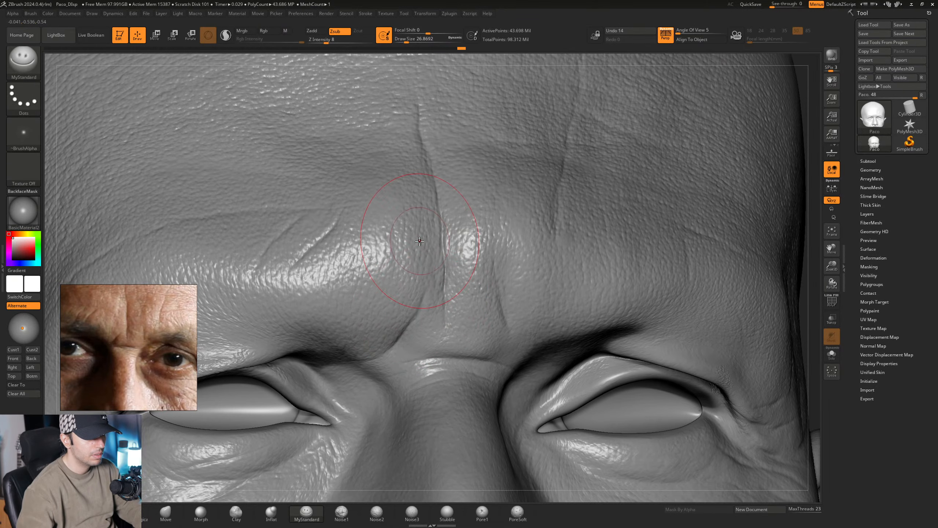
{"action": "mouse_move", "coordinate": [437, 311]}
{"action": "right_mouse_down"}
{"action": "mouse_move", "coordinate": [444, 284]}
{"action": "mouse_move", "coordinate": [434, 277]}
{"action": "mouse_move", "coordinate": [423, 302]}
{"action": "right_mouse_up"}
{"action": "key", "text": "space"}
{"action": "left_click_drag", "start_coordinate": [424, 302], "coordinate": [423, 303]}
{"action": "mouse_move", "coordinate": [414, 259]}
{"action": "right_mouse_down", "text": "alt"}
{"action": "mouse_move", "coordinate": [429, 278]}
{"action": "mouse_move", "coordinate": [398, 273]}
{"action": "mouse_move", "coordinate": [419, 244]}
{"action": "mouse_move", "coordinate": [441, 241]}
{"action": "mouse_move", "coordinate": [419, 205]}
{"action": "mouse_move", "coordinate": [395, 203]}
{"action": "mouse_move", "coordinate": [404, 224]}
{"action": "mouse_move", "coordinate": [425, 240]}
{"action": "mouse_move", "coordinate": [402, 282]}
{"action": "right_mouse_up", "text": "alt"}
- Soften and refine the vertical and fine creases across the forehead at a Draw Size of about 34.79, following the forehead reference photo
{"action": "key", "text": "space"}
{"action": "left_click_drag", "start_coordinate": [414, 282], "coordinate": [419, 283]}
{"action": "middle_click_drag", "start_coordinate": [130, 322], "coordinate": [150, 393]}
{"action": "middle_click_drag", "start_coordinate": [158, 359], "coordinate": [126, 341]}
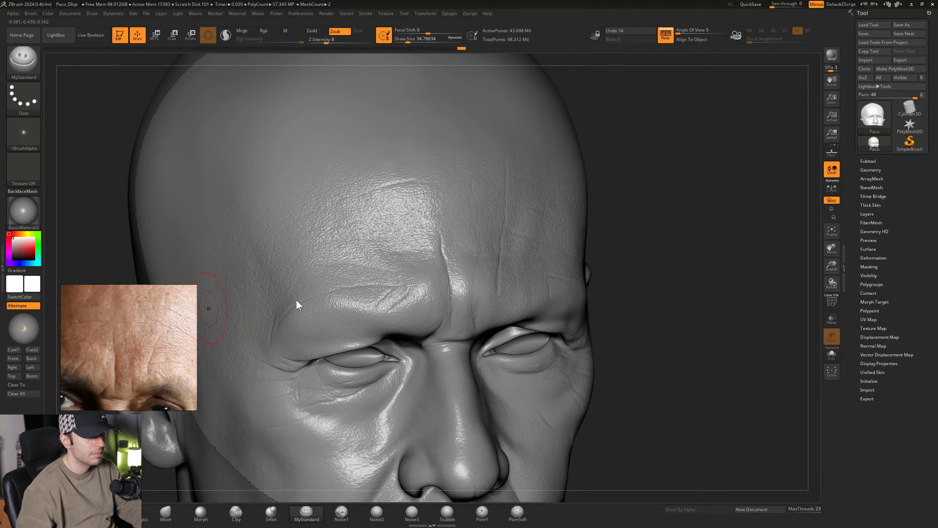
{"action": "mouse_move", "coordinate": [481, 250]}
{"action": "right_mouse_down"}
{"action": "mouse_move", "coordinate": [448, 256]}
{"action": "mouse_move", "coordinate": [439, 276]}
{"action": "mouse_move", "coordinate": [465, 303]}
{"action": "mouse_move", "coordinate": [452, 309]}
{"action": "mouse_move", "coordinate": [451, 299]}
{"action": "mouse_move", "coordinate": [439, 301]}
{"action": "mouse_move", "coordinate": [480, 300]}
{"action": "mouse_move", "coordinate": [490, 282]}
{"action": "mouse_move", "coordinate": [432, 283]}
{"action": "mouse_move", "coordinate": [428, 270]}
{"action": "right_mouse_up"}
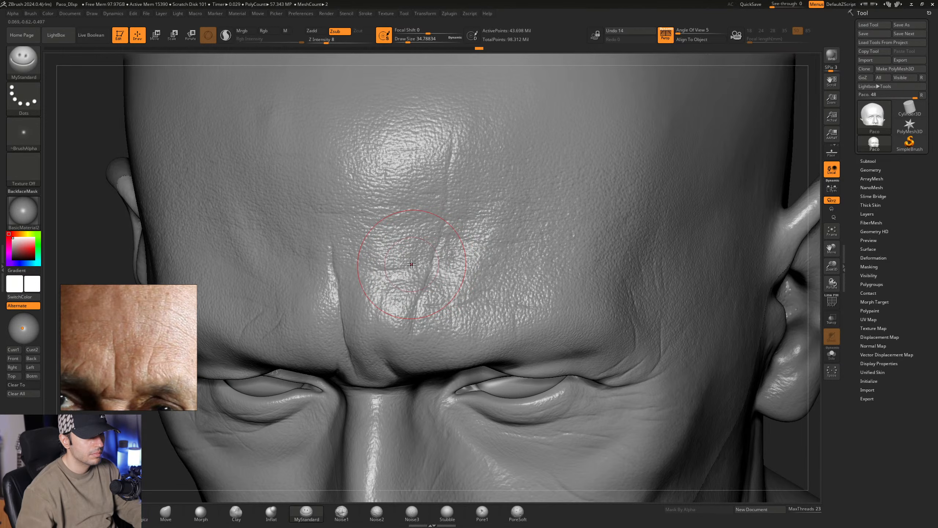
{"action": "mouse_move", "coordinate": [447, 275]}
{"action": "right_mouse_down"}
{"action": "mouse_move", "coordinate": [456, 289]}
{"action": "mouse_move", "coordinate": [445, 293]}
{"action": "mouse_move", "coordinate": [401, 266]}
{"action": "mouse_move", "coordinate": [375, 267]}
{"action": "mouse_move", "coordinate": [441, 271]}
{"action": "mouse_move", "coordinate": [515, 315]}
{"action": "mouse_move", "coordinate": [489, 292]}
{"action": "mouse_move", "coordinate": [418, 289]}
{"action": "right_mouse_up"}
{"action": "middle_click_drag", "start_coordinate": [166, 347], "coordinate": [158, 358]}
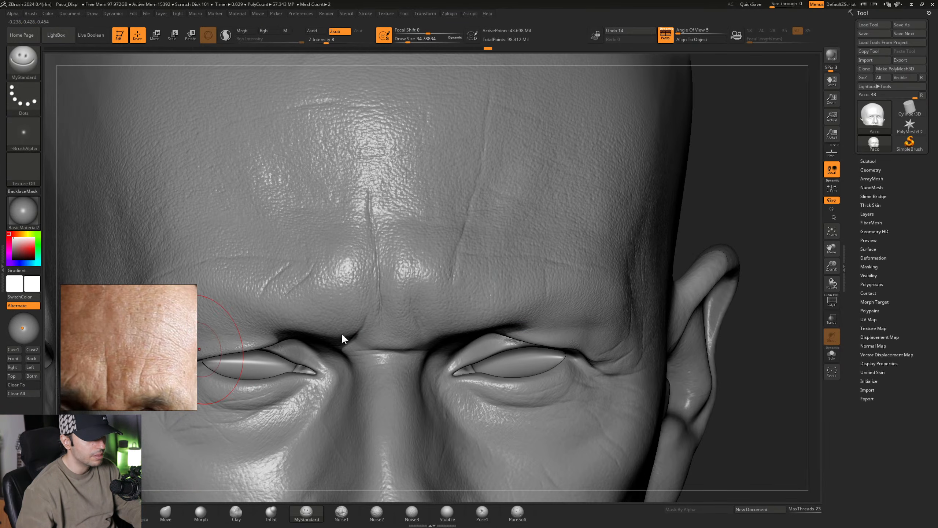
{"action": "mouse_move", "coordinate": [503, 255]}
{"action": "right_mouse_down"}
{"action": "mouse_move", "coordinate": [469, 264]}
{"action": "mouse_move", "coordinate": [502, 290]}
{"action": "mouse_move", "coordinate": [453, 244]}
{"action": "mouse_move", "coordinate": [462, 247]}
{"action": "mouse_move", "coordinate": [446, 246]}
{"action": "mouse_move", "coordinate": [431, 205]}
{"action": "mouse_move", "coordinate": [476, 204]}
{"action": "mouse_move", "coordinate": [488, 250]}
{"action": "mouse_move", "coordinate": [376, 292]}
{"action": "right_mouse_up"}
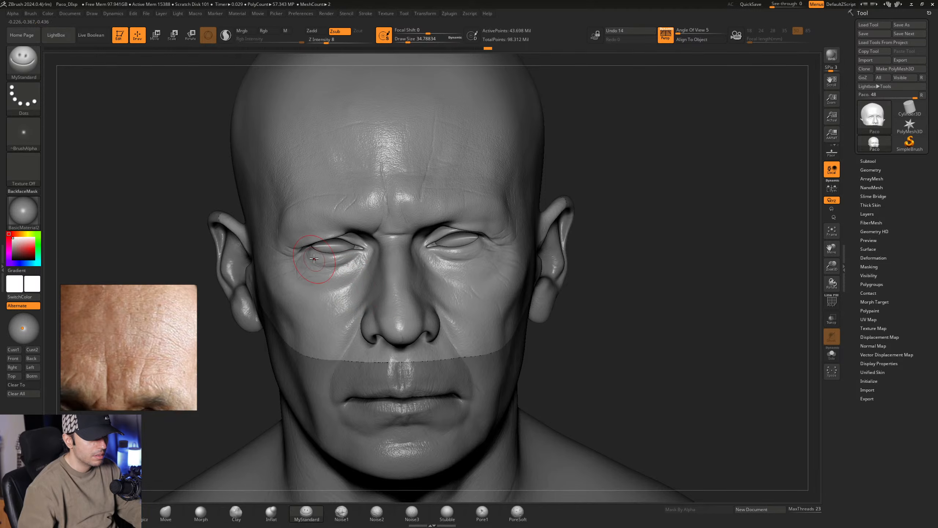
- Define the creases beyond the outer corner of the head's left eye with MyStandard at a Draw Size of about 21.62, following the eye reference
{"action": "middle_click_drag", "start_coordinate": [139, 325], "coordinate": [173, 249]}
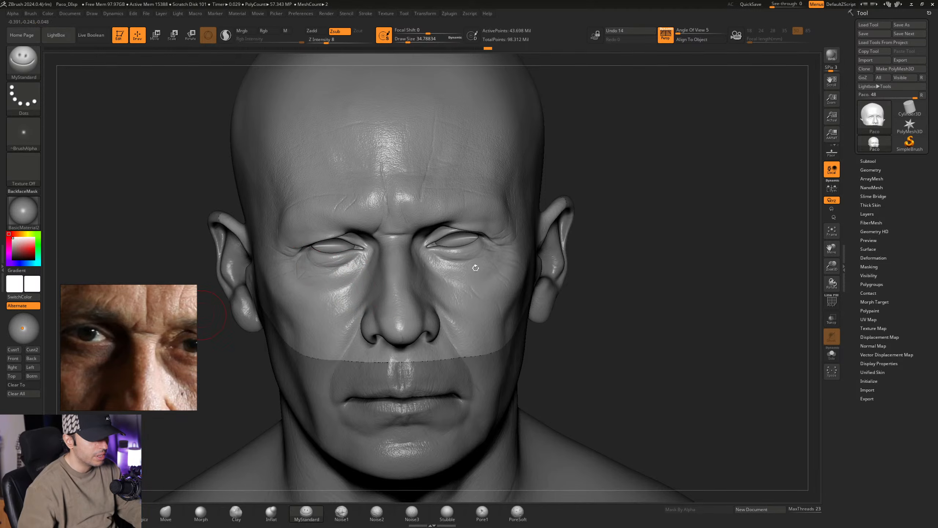
{"action": "right_click_drag", "start_coordinate": [475, 267], "coordinate": [439, 268]}
{"action": "right_click_drag", "start_coordinate": [508, 260], "coordinate": [474, 347], "text": "alt"}
{"action": "middle_click_drag", "start_coordinate": [143, 338], "coordinate": [82, 328]}
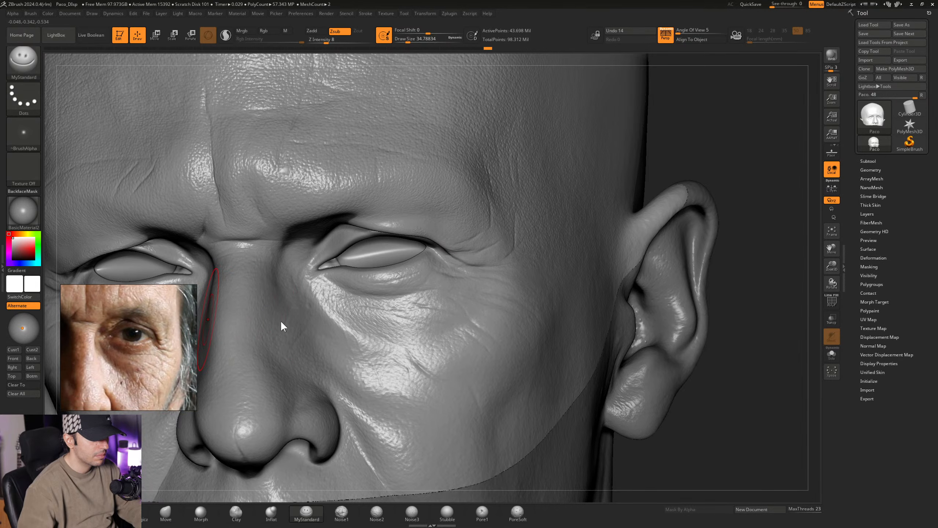
{"action": "right_click_drag", "start_coordinate": [374, 308], "coordinate": [419, 296]}
{"action": "mouse_move", "coordinate": [475, 286]}
{"action": "right_mouse_down", "text": "alt"}
{"action": "mouse_move", "coordinate": [450, 272]}
{"action": "mouse_move", "coordinate": [468, 254]}
{"action": "mouse_move", "coordinate": [431, 255]}
{"action": "mouse_move", "coordinate": [419, 290]}
{"action": "right_mouse_up", "text": "alt"}
{"action": "key", "text": "space"}
{"action": "left_click_drag", "start_coordinate": [449, 244], "coordinate": [447, 246]}
{"action": "right_click_drag", "start_coordinate": [447, 245], "coordinate": [404, 286]}
{"action": "right_click_drag", "start_coordinate": [405, 286], "coordinate": [430, 287]}
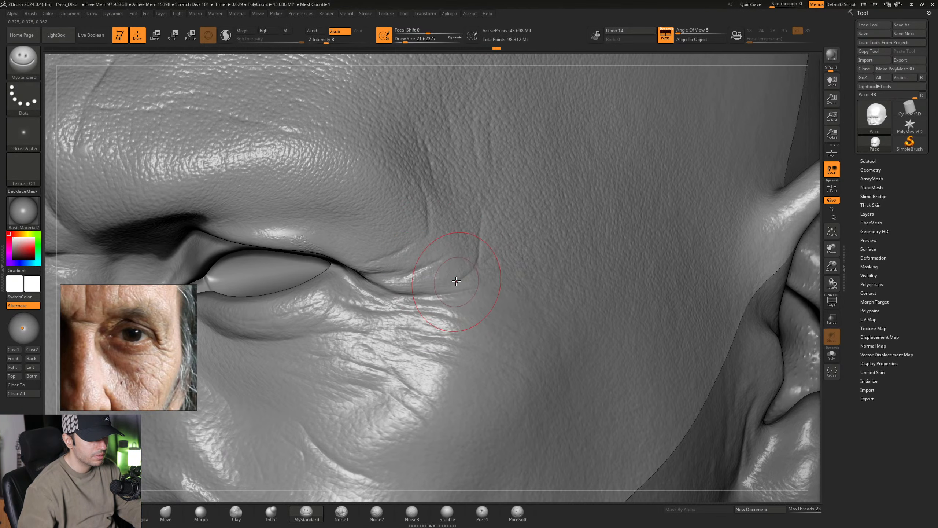
{"action": "mouse_move", "coordinate": [455, 277]}
{"action": "right_mouse_down"}
{"action": "mouse_move", "coordinate": [430, 264]}
{"action": "mouse_move", "coordinate": [419, 283]}
{"action": "right_mouse_up"}
{"action": "mouse_move", "coordinate": [419, 282]}
{"action": "right_mouse_down"}
{"action": "mouse_move", "coordinate": [429, 260]}
{"action": "mouse_move", "coordinate": [430, 269]}
{"action": "right_mouse_up"}
- Extend the folds from the left eye's outer corner toward the temple with MyStandard at a Draw Size of about 20.01
{"action": "key", "text": "space"}
{"action": "left_click_drag", "start_coordinate": [428, 269], "coordinate": [424, 269]}
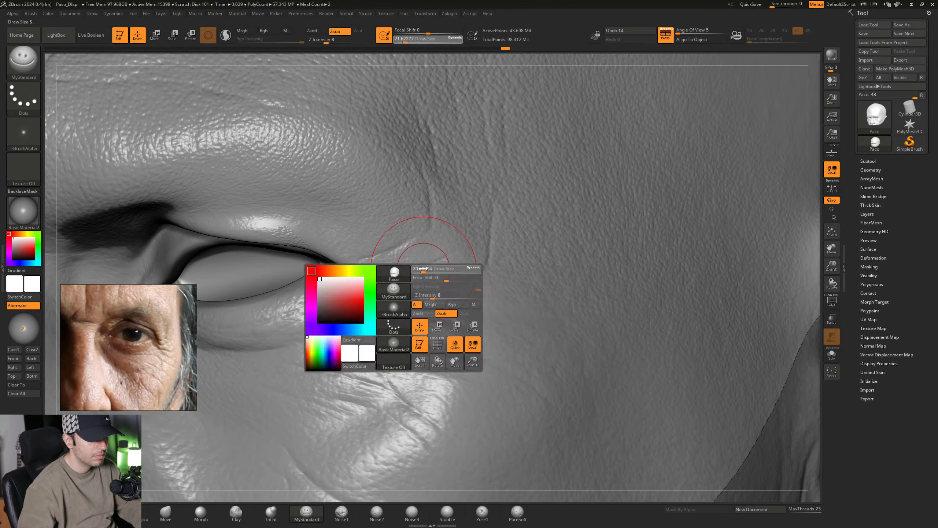
{"action": "right_click_drag", "start_coordinate": [422, 270], "coordinate": [439, 260]}
{"action": "left_click_drag", "start_coordinate": [429, 267], "coordinate": [458, 248]}
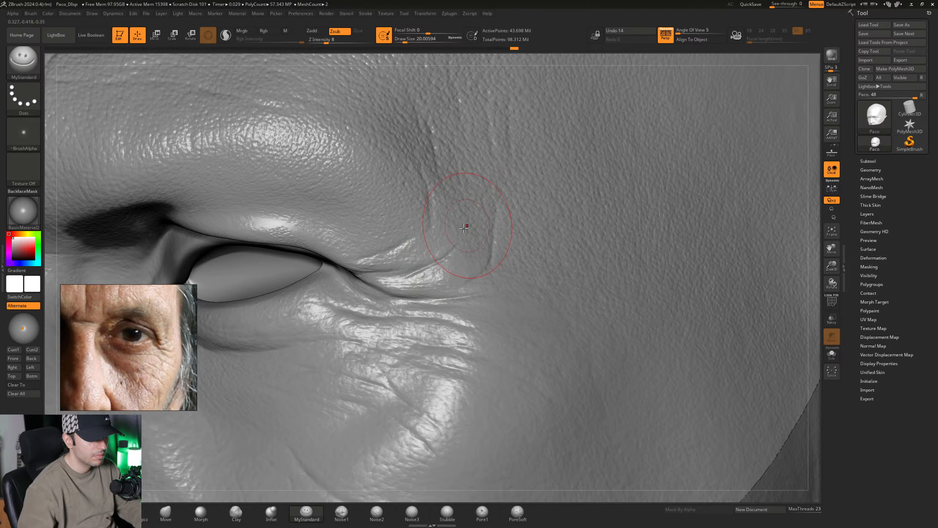
{"action": "mouse_move", "coordinate": [432, 247]}
{"action": "right_mouse_down", "text": "alt"}
{"action": "mouse_move", "coordinate": [437, 253]}
{"action": "mouse_move", "coordinate": [398, 247]}
{"action": "mouse_move", "coordinate": [382, 259]}
{"action": "mouse_move", "coordinate": [374, 294]}
{"action": "right_mouse_up", "text": "alt"}
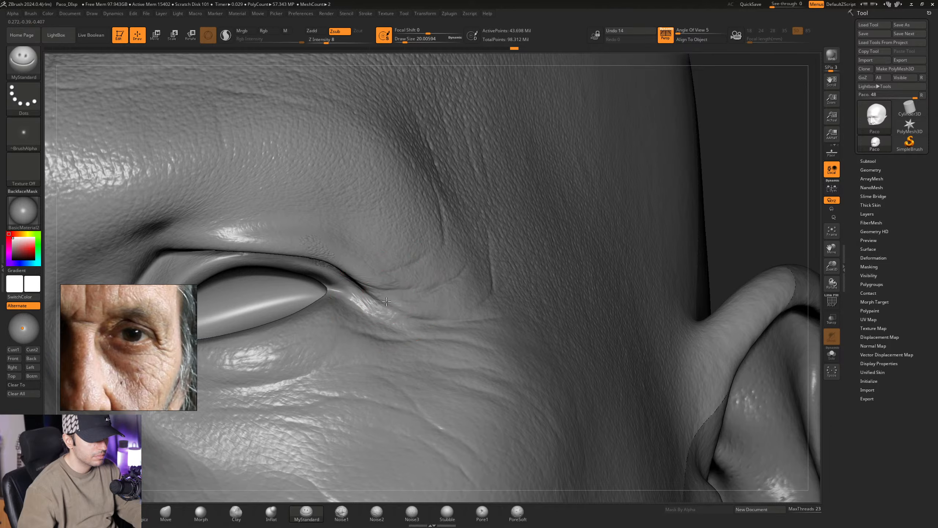
{"action": "mouse_move", "coordinate": [386, 301]}
{"action": "right_mouse_down"}
{"action": "mouse_move", "coordinate": [382, 285]}
{"action": "mouse_move", "coordinate": [383, 292]}
{"action": "right_mouse_up"}
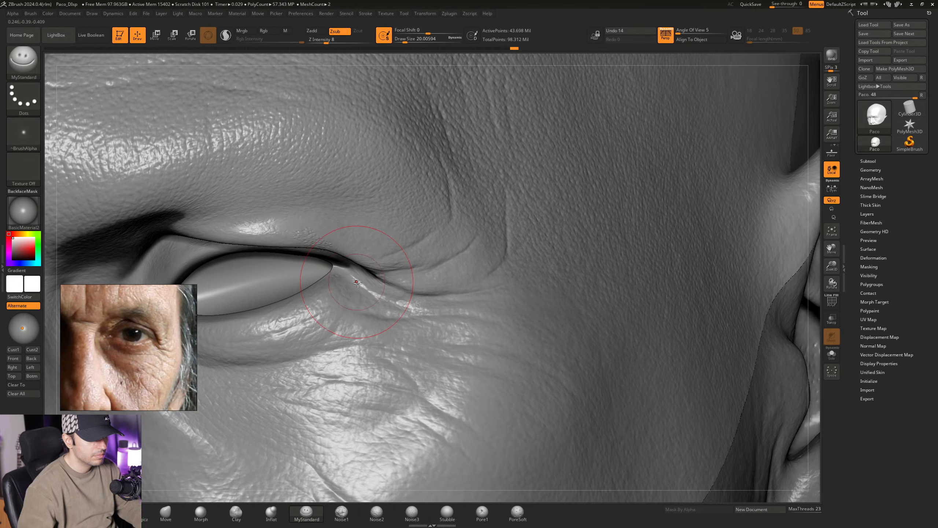
{"action": "right_click_drag", "start_coordinate": [392, 292], "coordinate": [395, 288]}
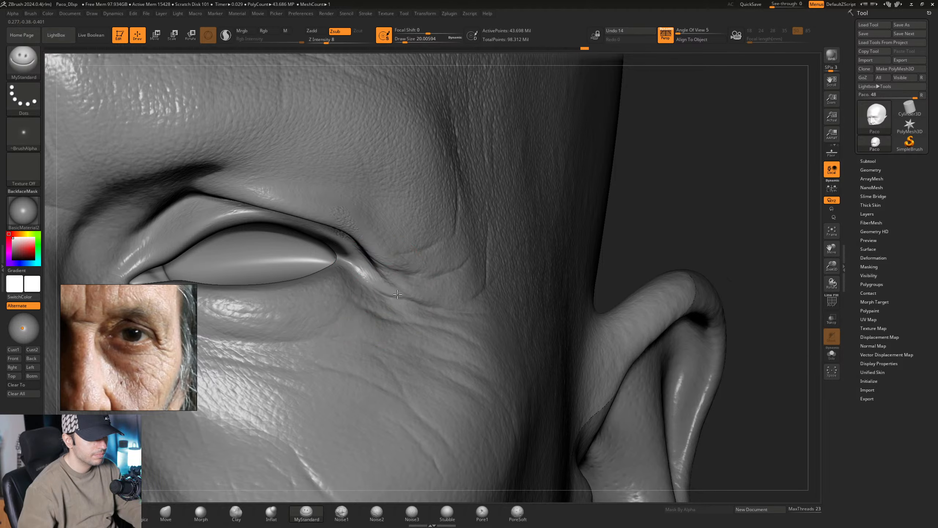
{"action": "right_click_drag", "start_coordinate": [397, 294], "coordinate": [388, 271]}
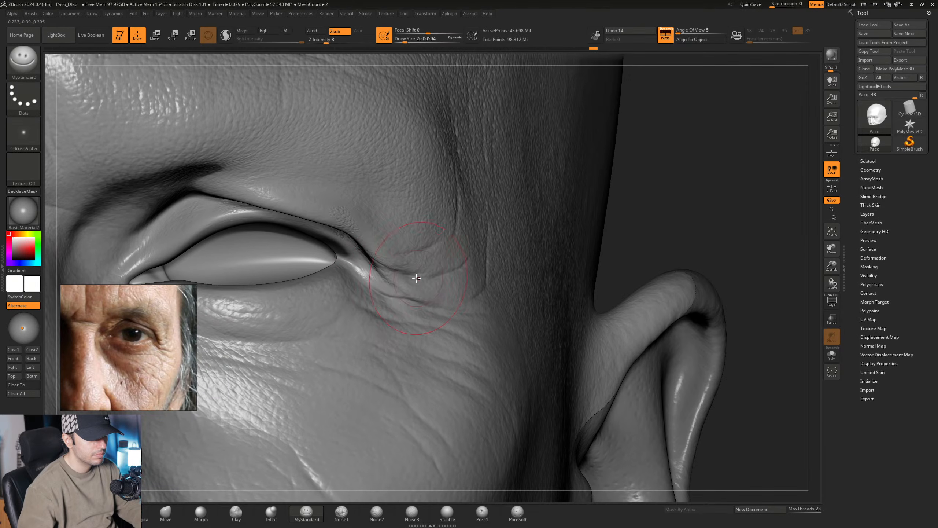
- Sharpen the two curved creases trailing off the left upper eyelid's outer end with MyStandard at a Draw Size of about 18.46
{"action": "key", "text": "space"}
{"action": "left_click_drag", "start_coordinate": [425, 280], "coordinate": [432, 279]}
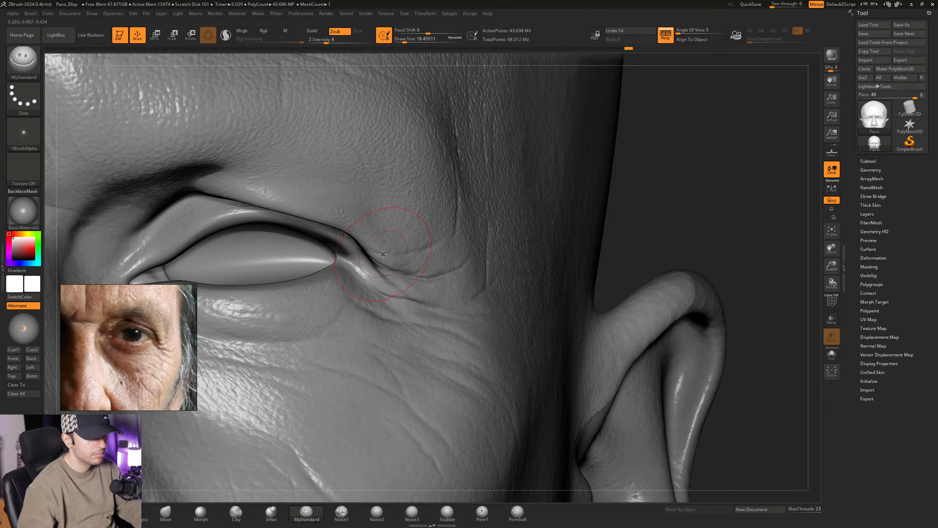
{"action": "left_click_drag", "start_coordinate": [405, 253], "coordinate": [385, 253]}
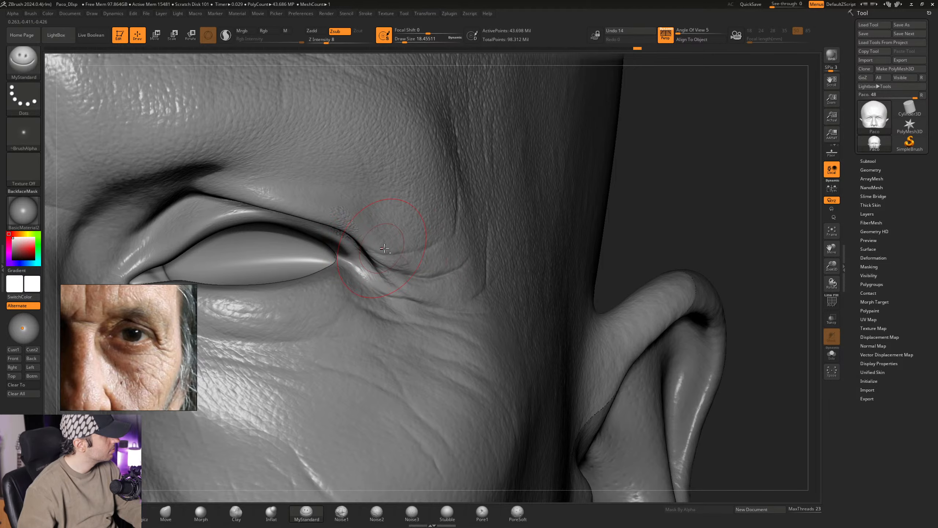
{"action": "right_click_drag", "start_coordinate": [395, 226], "coordinate": [414, 244], "text": "alt"}
{"action": "right_click_drag", "start_coordinate": [397, 280], "coordinate": [409, 250]}
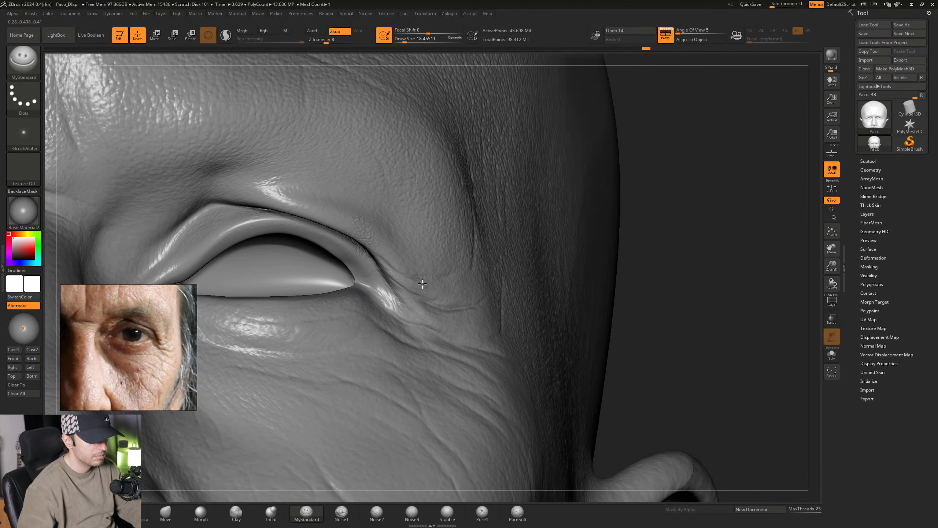
{"action": "right_click_drag", "start_coordinate": [422, 284], "coordinate": [402, 278]}
{"action": "mouse_move", "coordinate": [452, 263]}
{"action": "right_mouse_down"}
{"action": "mouse_move", "coordinate": [394, 252]}
{"action": "mouse_move", "coordinate": [469, 279]}
{"action": "mouse_move", "coordinate": [419, 277]}
{"action": "right_mouse_up"}
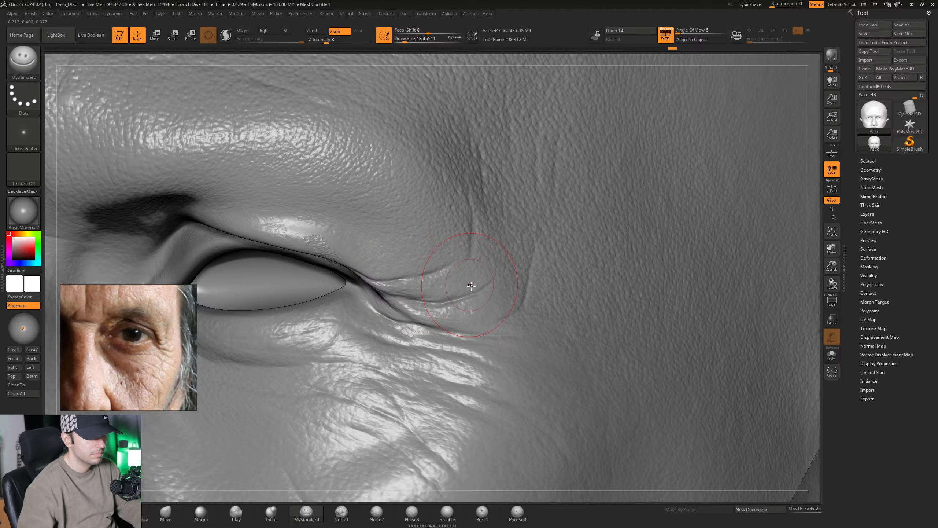
{"action": "mouse_move", "coordinate": [472, 286]}
{"action": "right_mouse_down", "text": "ctrl"}
{"action": "mouse_move", "coordinate": [420, 263]}
{"action": "mouse_move", "coordinate": [517, 306]}
{"action": "mouse_move", "coordinate": [466, 292]}
{"action": "mouse_move", "coordinate": [469, 259]}
{"action": "mouse_move", "coordinate": [412, 277]}
{"action": "right_mouse_up", "text": "ctrl"}
- Raise the skin edges along the left eye's outer creases with the Standard brush in Zadd at a Draw Size of about 6.58
{"action": "left_click", "coordinate": [94, 513]}
{"action": "key", "text": "space"}
{"action": "left_click_drag", "start_coordinate": [413, 276], "coordinate": [405, 276]}
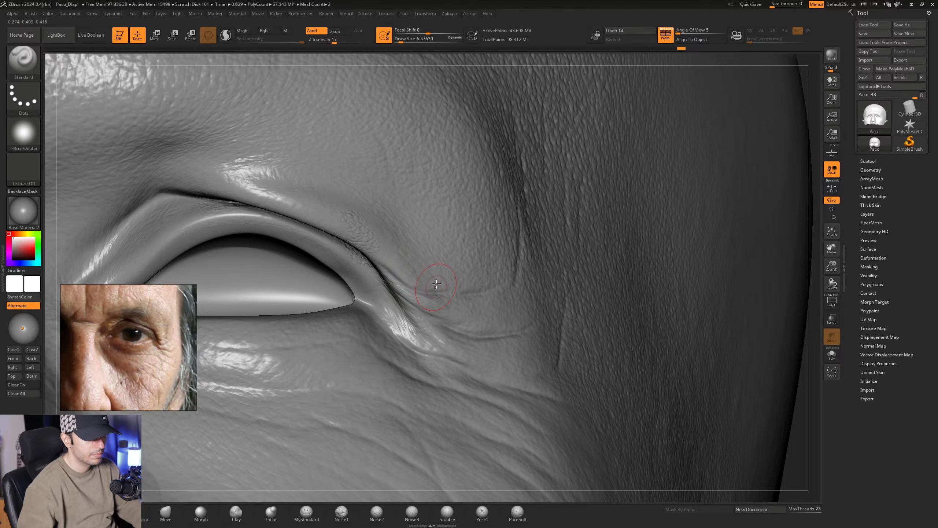
{"action": "mouse_move", "coordinate": [436, 283]}
{"action": "right_mouse_down"}
{"action": "mouse_move", "coordinate": [426, 306]}
{"action": "mouse_move", "coordinate": [468, 322]}
{"action": "mouse_move", "coordinate": [414, 337]}
{"action": "mouse_move", "coordinate": [432, 316]}
{"action": "mouse_move", "coordinate": [420, 318]}
{"action": "right_mouse_up"}
{"action": "right_click_drag", "start_coordinate": [454, 277], "coordinate": [478, 295], "text": "ctrl"}
{"action": "mouse_move", "coordinate": [525, 330]}
{"action": "right_mouse_down", "text": "ctrl"}
{"action": "mouse_move", "coordinate": [578, 335]}
{"action": "mouse_move", "coordinate": [413, 269]}
{"action": "right_mouse_up", "text": "ctrl"}
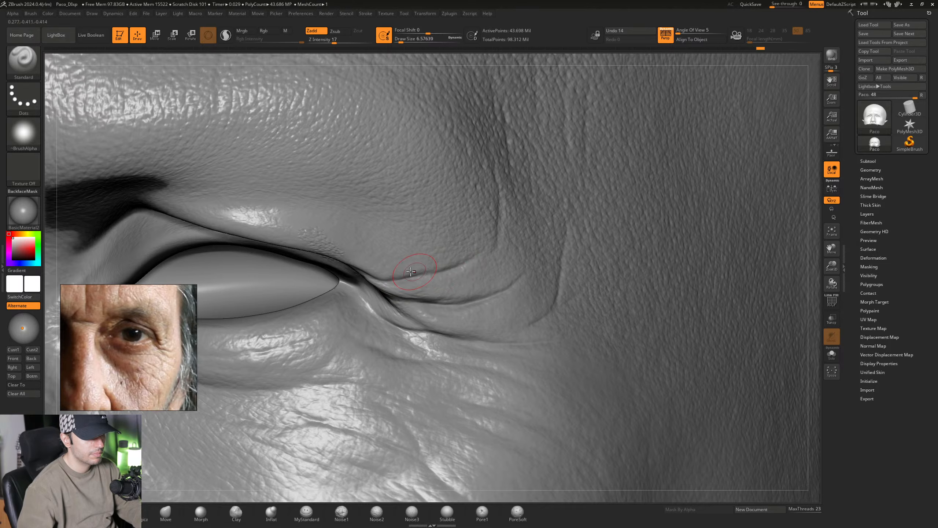
{"action": "right_click_drag", "start_coordinate": [411, 273], "coordinate": [395, 266]}
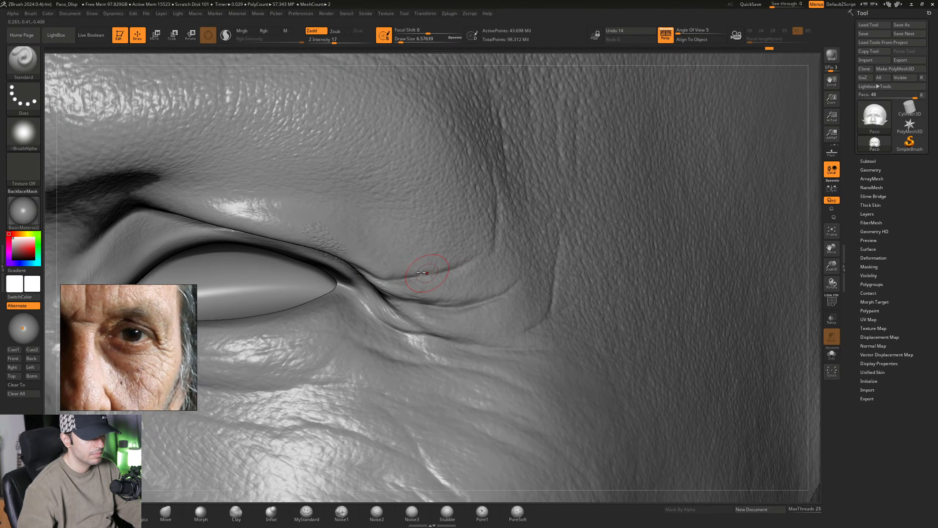
{"action": "left_click_drag", "start_coordinate": [471, 259], "coordinate": [494, 244]}
{"action": "mouse_move", "coordinate": [518, 290]}
{"action": "right_mouse_down", "text": "ctrl"}
{"action": "mouse_move", "coordinate": [451, 210]}
{"action": "mouse_move", "coordinate": [487, 249]}
{"action": "mouse_move", "coordinate": [463, 248]}
{"action": "mouse_move", "coordinate": [487, 229]}
{"action": "mouse_move", "coordinate": [515, 332]}
{"action": "mouse_move", "coordinate": [467, 296]}
{"action": "right_mouse_up", "text": "ctrl"}
- Build up the skin between the left eye's outer folds with the Standard brush at a Draw Size of about 11.69
{"action": "key", "text": "space"}
{"action": "left_click_drag", "start_coordinate": [449, 292], "coordinate": [449, 295]}
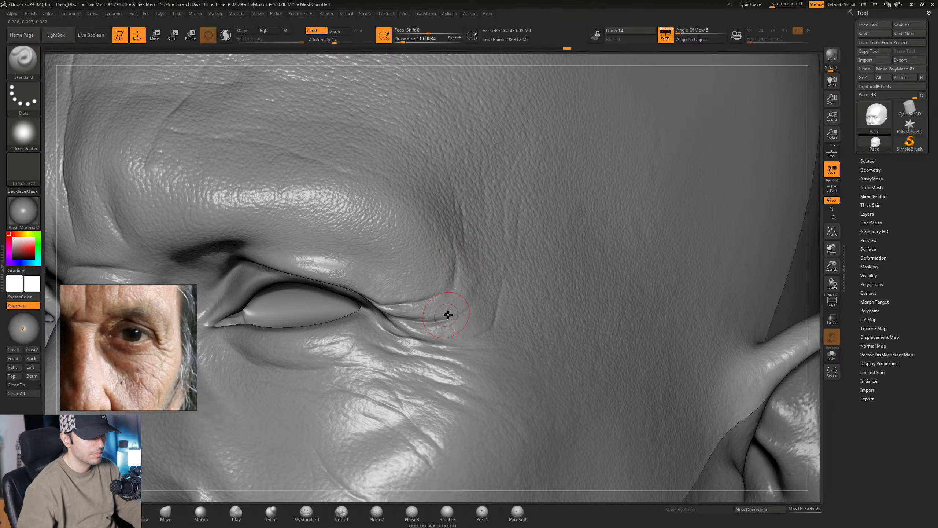
{"action": "left_click_drag", "start_coordinate": [487, 269], "coordinate": [492, 299]}
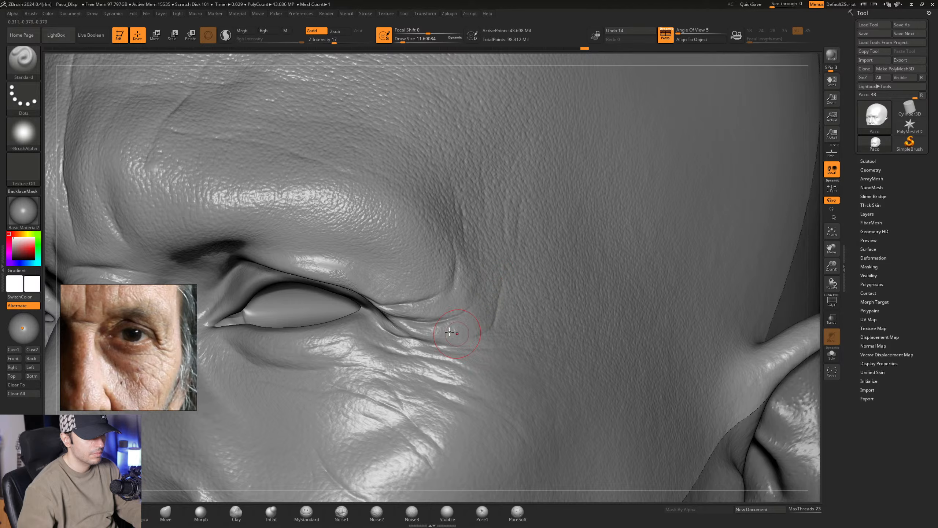
{"action": "mouse_move", "coordinate": [494, 319]}
{"action": "right_mouse_down", "text": "ctrl"}
{"action": "mouse_move", "coordinate": [463, 274]}
{"action": "mouse_move", "coordinate": [478, 279]}
{"action": "right_mouse_up", "text": "ctrl"}
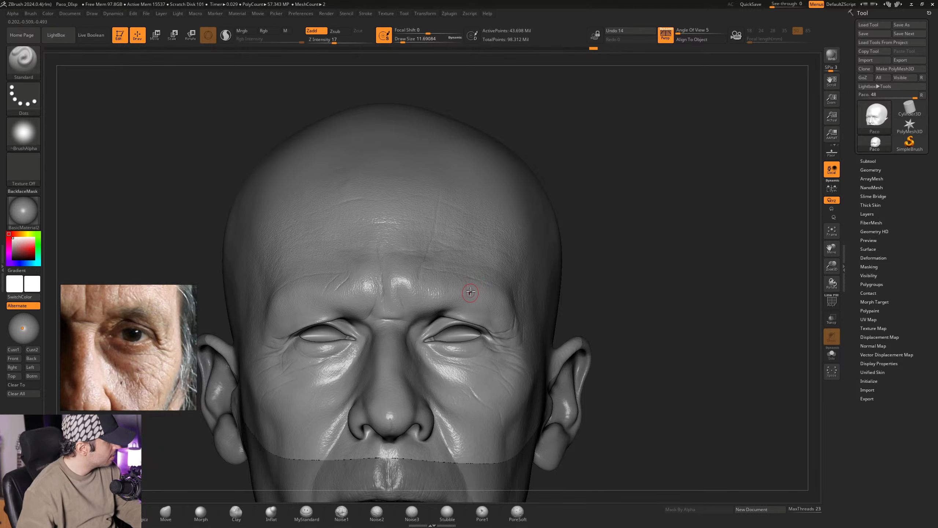
{"action": "mouse_move", "coordinate": [458, 295]}
{"action": "right_mouse_down", "text": "ctrl"}
{"action": "mouse_move", "coordinate": [515, 329]}
{"action": "mouse_move", "coordinate": [462, 287]}
{"action": "mouse_move", "coordinate": [515, 289]}
{"action": "mouse_move", "coordinate": [466, 298]}
{"action": "mouse_move", "coordinate": [482, 311]}
{"action": "mouse_move", "coordinate": [458, 307]}
{"action": "right_mouse_up", "text": "ctrl"}
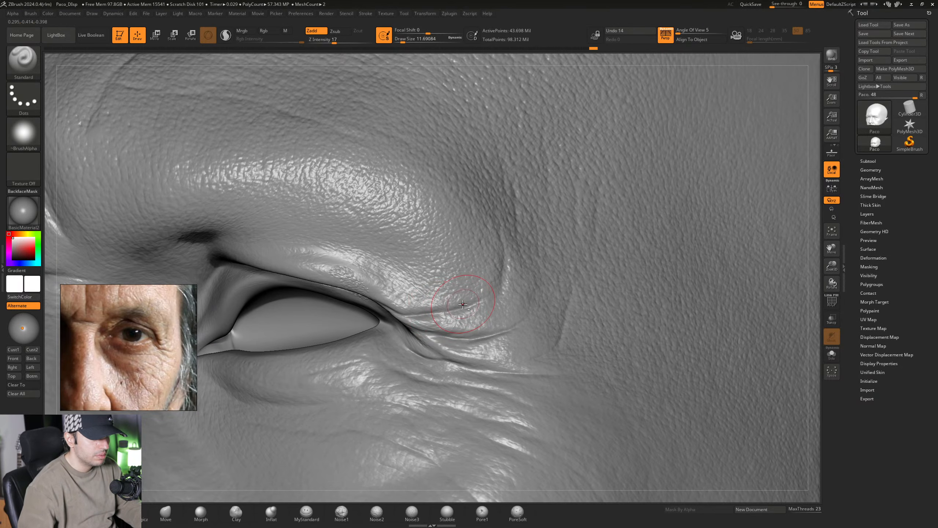
{"action": "mouse_move", "coordinate": [445, 307]}
{"action": "right_mouse_down"}
{"action": "mouse_move", "coordinate": [423, 288]}
{"action": "mouse_move", "coordinate": [465, 336]}
{"action": "mouse_move", "coordinate": [476, 331]}
{"action": "mouse_move", "coordinate": [444, 300]}
{"action": "mouse_move", "coordinate": [430, 316]}
{"action": "mouse_move", "coordinate": [466, 325]}
{"action": "mouse_move", "coordinate": [435, 329]}
{"action": "right_mouse_up"}
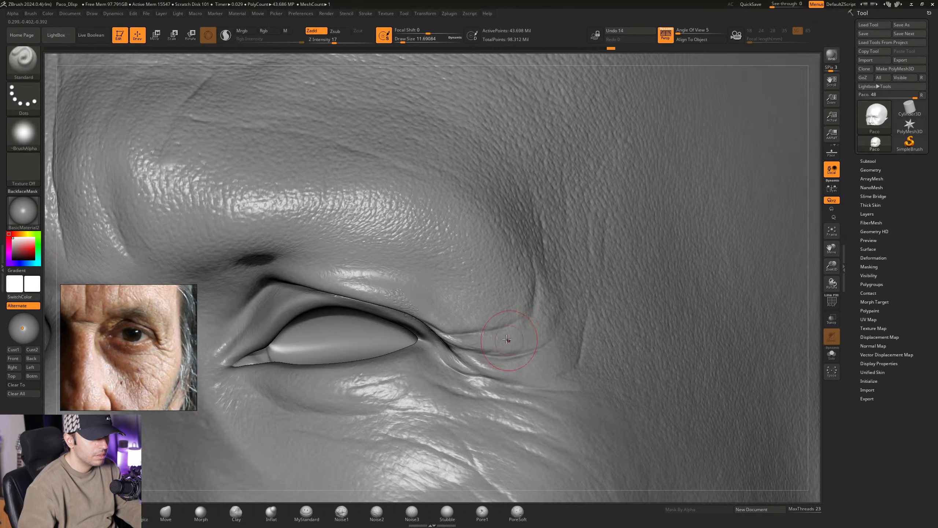
{"action": "right_click_drag", "start_coordinate": [476, 325], "coordinate": [448, 327]}
- Add volume above the crease at the left upper eyelid's outer end with the Standard brush at a Draw Size of about 10.54
{"action": "key", "text": "space"}
{"action": "left_click_drag", "start_coordinate": [451, 333], "coordinate": [455, 332]}
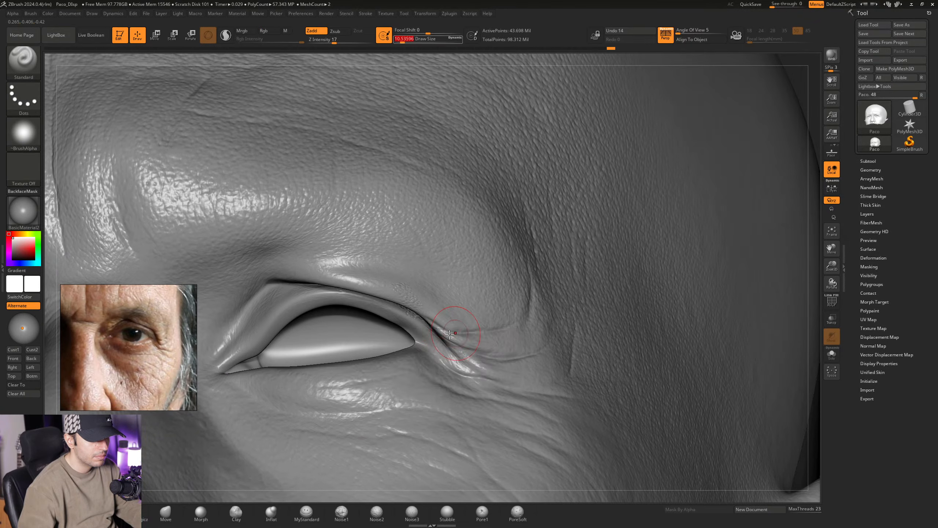
{"action": "right_click_drag", "start_coordinate": [450, 330], "coordinate": [444, 326]}
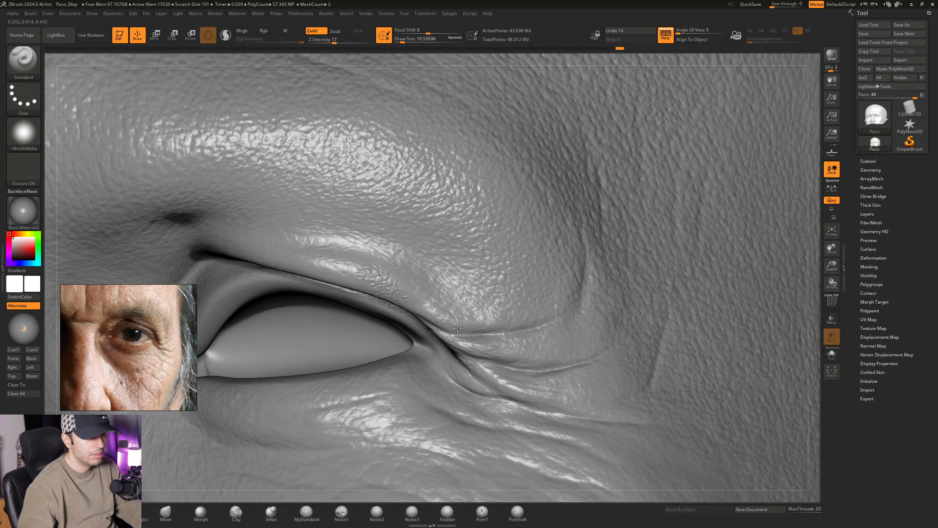
{"action": "mouse_move", "coordinate": [437, 292]}
{"action": "left_mouse_down"}
{"action": "mouse_move", "coordinate": [493, 292]}
{"action": "mouse_move", "coordinate": [503, 314]}
{"action": "left_mouse_up"}
{"action": "mouse_move", "coordinate": [549, 322]}
{"action": "right_mouse_down", "text": "ctrl"}
{"action": "mouse_move", "coordinate": [495, 286]}
{"action": "mouse_move", "coordinate": [503, 298]}
{"action": "mouse_move", "coordinate": [393, 314]}
{"action": "mouse_move", "coordinate": [439, 312]}
{"action": "right_mouse_up", "text": "ctrl"}
{"action": "mouse_move", "coordinate": [505, 314]}
{"action": "right_mouse_down", "text": "alt"}
{"action": "mouse_move", "coordinate": [466, 296]}
{"action": "mouse_move", "coordinate": [511, 316]}
{"action": "mouse_move", "coordinate": [499, 377]}
{"action": "mouse_move", "coordinate": [447, 458]}
{"action": "mouse_move", "coordinate": [293, 495]}
{"action": "right_mouse_up", "text": "alt"}
- Carve fine crow's feet wrinkles below the left eye's outer corner with MyStandard at a Draw Size of about 18.46
{"action": "left_click", "coordinate": [306, 512]}
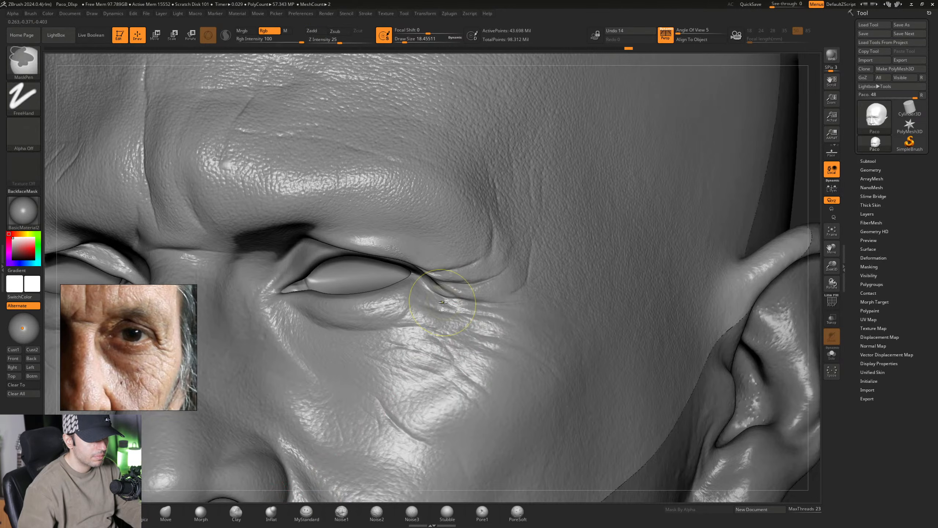
{"action": "mouse_move", "coordinate": [442, 303]}
{"action": "right_mouse_down", "text": "ctrl"}
{"action": "mouse_move", "coordinate": [453, 313]}
{"action": "mouse_move", "coordinate": [426, 308]}
{"action": "right_mouse_up", "text": "ctrl"}
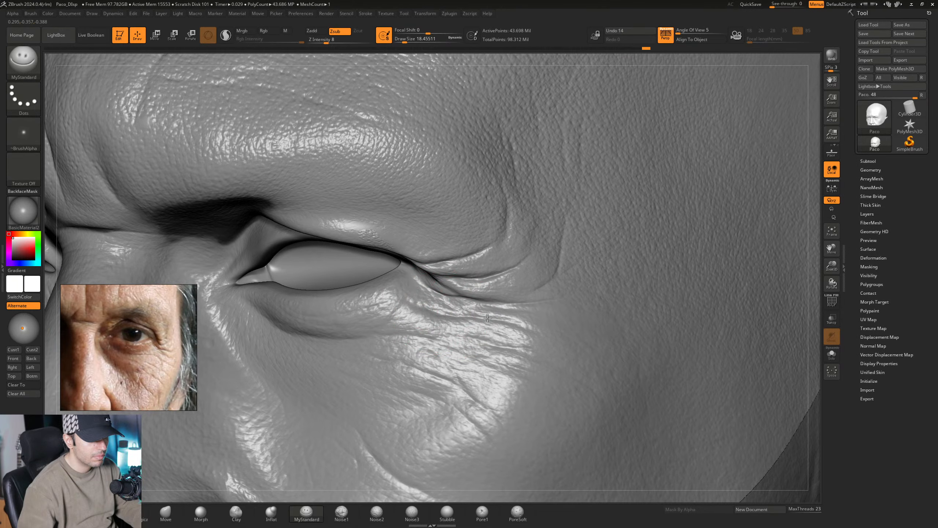
{"action": "mouse_move", "coordinate": [542, 326]}
{"action": "right_mouse_down", "text": "alt"}
{"action": "mouse_move", "coordinate": [470, 319]}
{"action": "mouse_move", "coordinate": [477, 324]}
{"action": "mouse_move", "coordinate": [466, 288]}
{"action": "mouse_move", "coordinate": [458, 301]}
{"action": "mouse_move", "coordinate": [387, 272]}
{"action": "mouse_move", "coordinate": [425, 306]}
{"action": "mouse_move", "coordinate": [394, 332]}
{"action": "right_mouse_up", "text": "alt"}
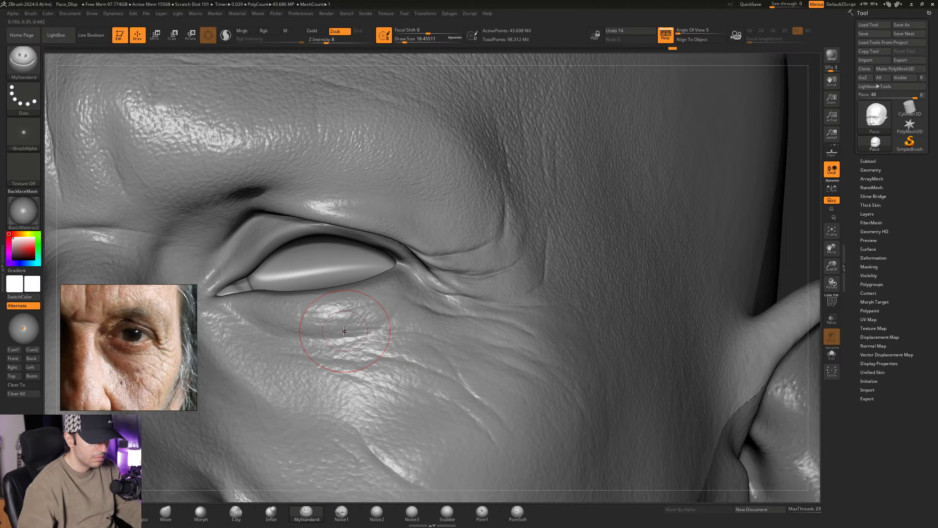
{"action": "mouse_move", "coordinate": [335, 332]}
{"action": "right_mouse_down"}
{"action": "mouse_move", "coordinate": [377, 314]}
{"action": "mouse_move", "coordinate": [409, 323]}
{"action": "mouse_move", "coordinate": [397, 312]}
{"action": "mouse_move", "coordinate": [354, 311]}
{"action": "mouse_move", "coordinate": [405, 314]}
{"action": "mouse_move", "coordinate": [386, 321]}
{"action": "right_mouse_up"}
- Add fine wrinkles to the outer part of the left lower eyelid with MyStandard at a Draw Size of about 16.97
{"action": "key", "text": "space"}
{"action": "left_click_drag", "start_coordinate": [386, 321], "coordinate": [383, 321]}
{"action": "right_click_drag", "start_coordinate": [423, 303], "coordinate": [382, 316]}
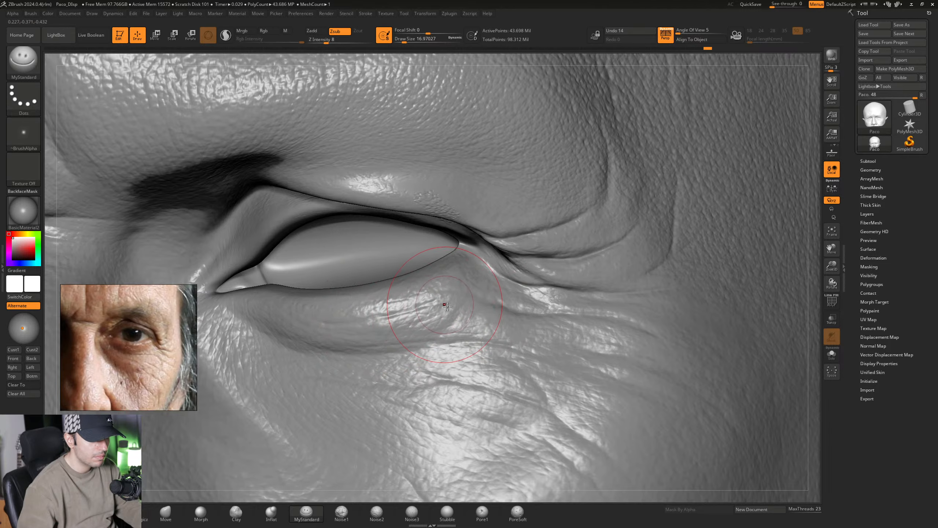
{"action": "mouse_move", "coordinate": [446, 306]}
{"action": "right_mouse_down"}
{"action": "mouse_move", "coordinate": [420, 307]}
{"action": "mouse_move", "coordinate": [448, 310]}
{"action": "mouse_move", "coordinate": [440, 315]}
{"action": "right_mouse_up"}
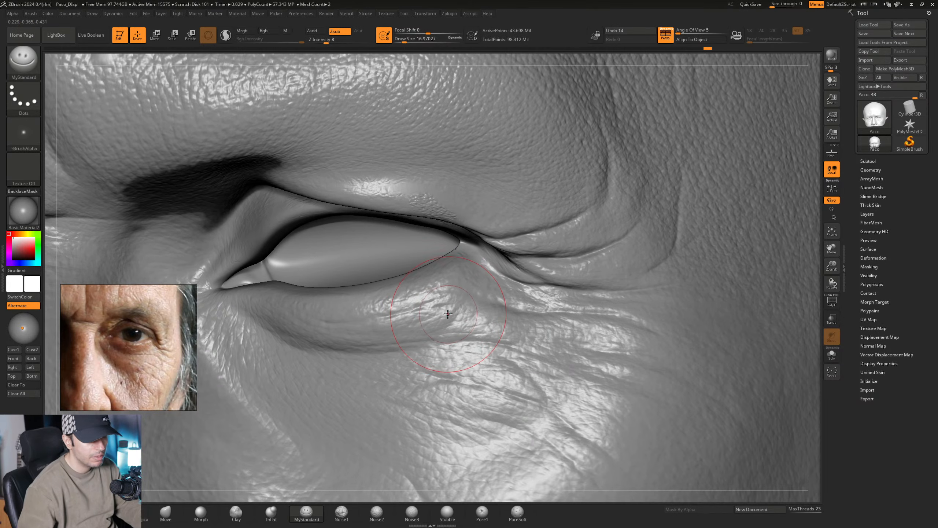
- Carve fine wrinkles along the middle of the left lower eyelid and the skin beneath it with MyStandard at a Draw Size of about 16.97
{"action": "mouse_move", "coordinate": [448, 314]}
{"action": "right_mouse_down"}
{"action": "mouse_move", "coordinate": [460, 303]}
{"action": "mouse_move", "coordinate": [442, 306]}
{"action": "mouse_move", "coordinate": [449, 319]}
{"action": "mouse_move", "coordinate": [468, 319]}
{"action": "mouse_move", "coordinate": [416, 308]}
{"action": "right_mouse_up"}
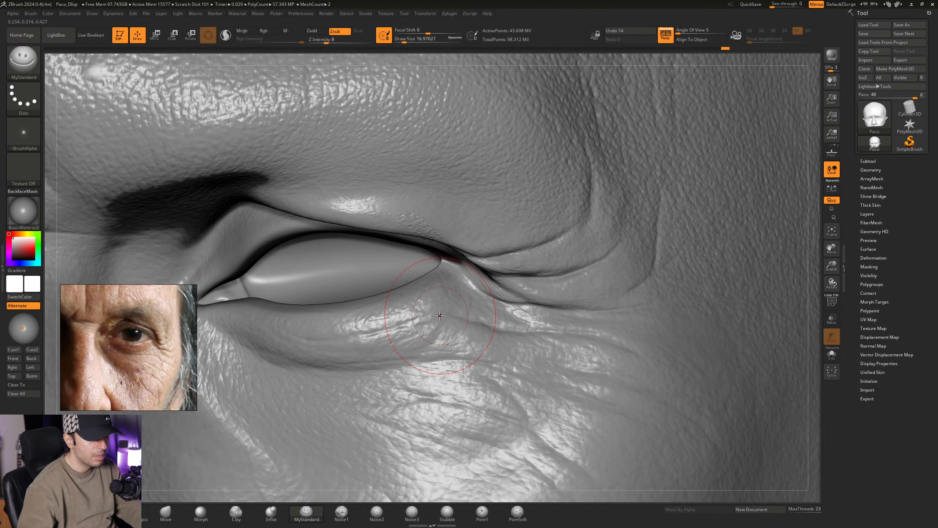
{"action": "mouse_move", "coordinate": [495, 327]}
{"action": "right_mouse_down", "text": "ctrl"}
{"action": "mouse_move", "coordinate": [494, 285]}
{"action": "mouse_move", "coordinate": [447, 291]}
{"action": "mouse_move", "coordinate": [480, 320]}
{"action": "mouse_move", "coordinate": [423, 313]}
{"action": "mouse_move", "coordinate": [413, 342]}
{"action": "mouse_move", "coordinate": [387, 320]}
{"action": "mouse_move", "coordinate": [430, 318]}
{"action": "mouse_move", "coordinate": [439, 330]}
{"action": "mouse_move", "coordinate": [378, 311]}
{"action": "right_mouse_up", "text": "ctrl"}
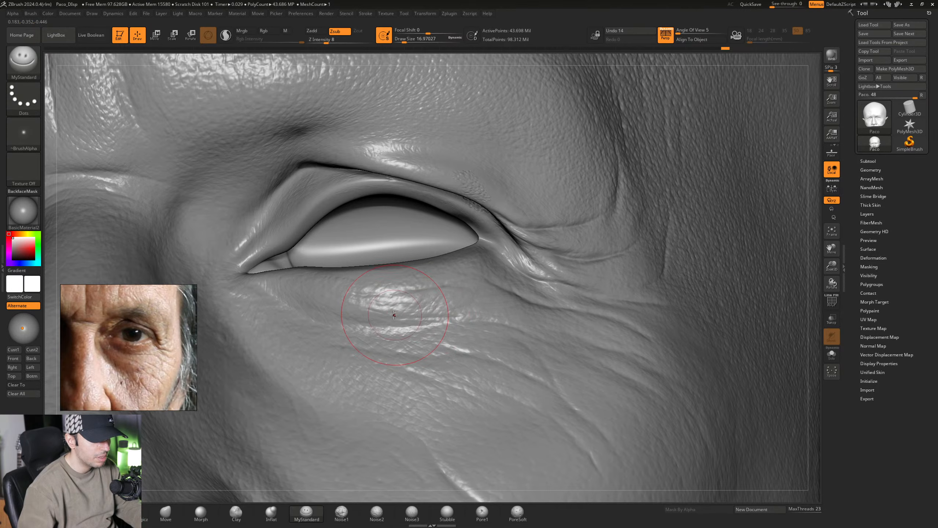
{"action": "right_click_drag", "start_coordinate": [469, 308], "coordinate": [454, 310]}
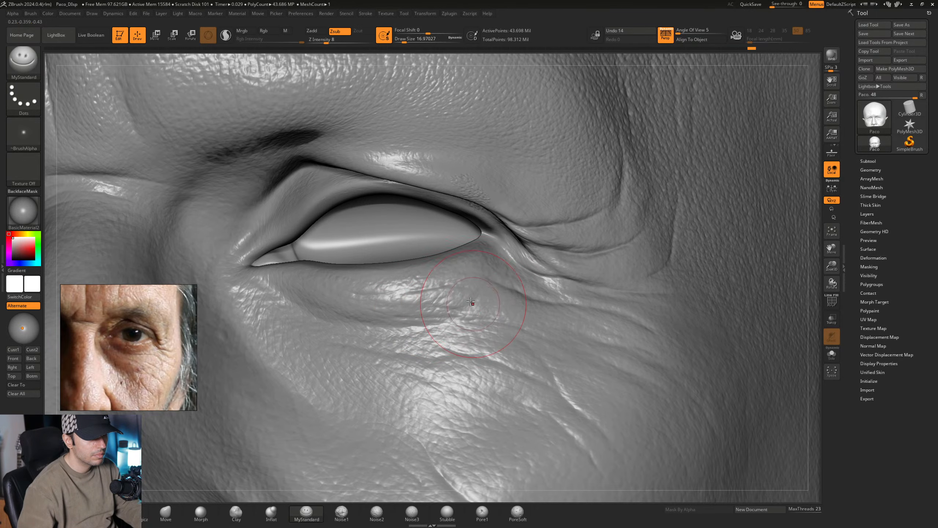
{"action": "right_click_drag", "start_coordinate": [476, 291], "coordinate": [360, 312]}
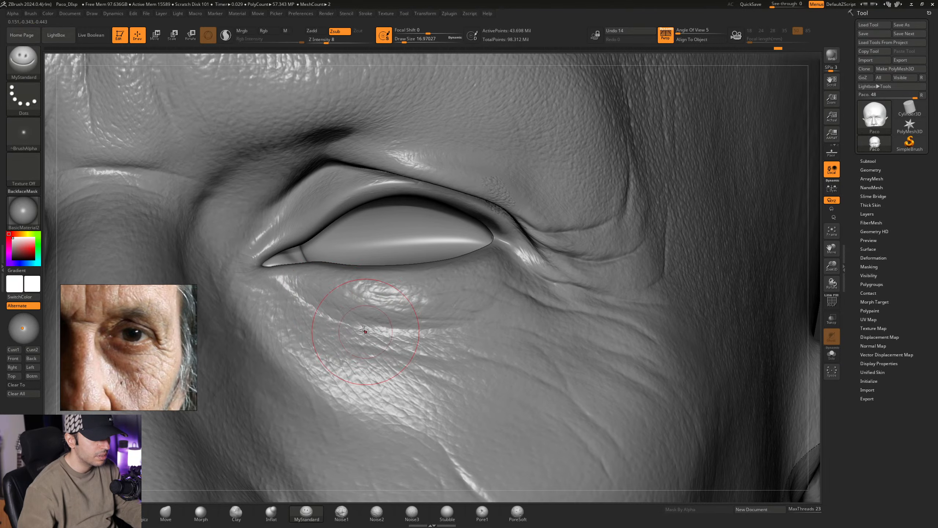
{"action": "right_click_drag", "start_coordinate": [383, 327], "coordinate": [343, 316]}
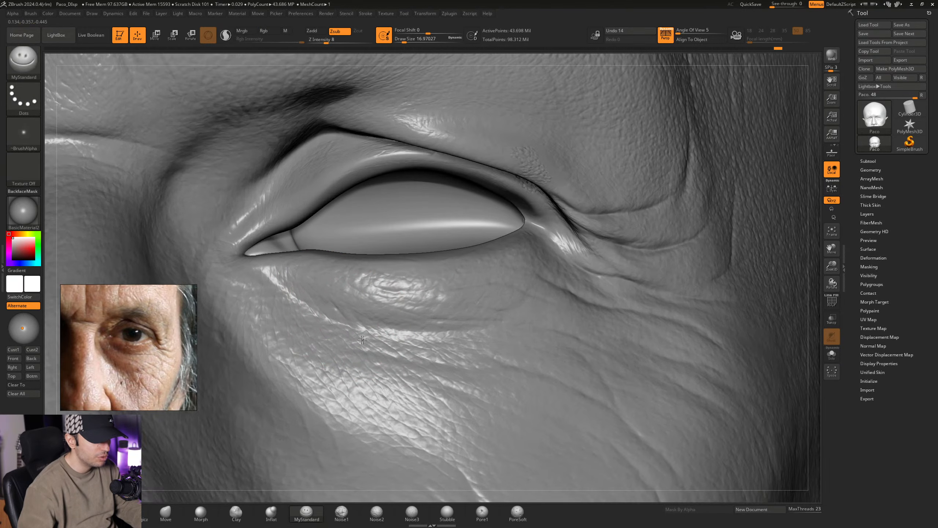
- Soften the inner part of the left lower eyelid with the Morph brush at a Draw Size of about 7.47
{"action": "left_click", "coordinate": [201, 512]}
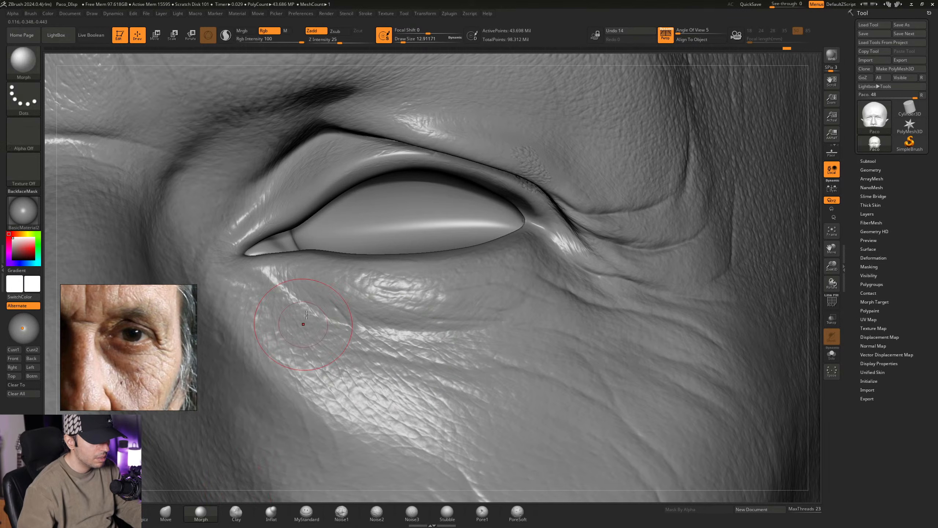
{"action": "key", "text": "space"}
{"action": "left_click_drag", "start_coordinate": [336, 315], "coordinate": [334, 314]}
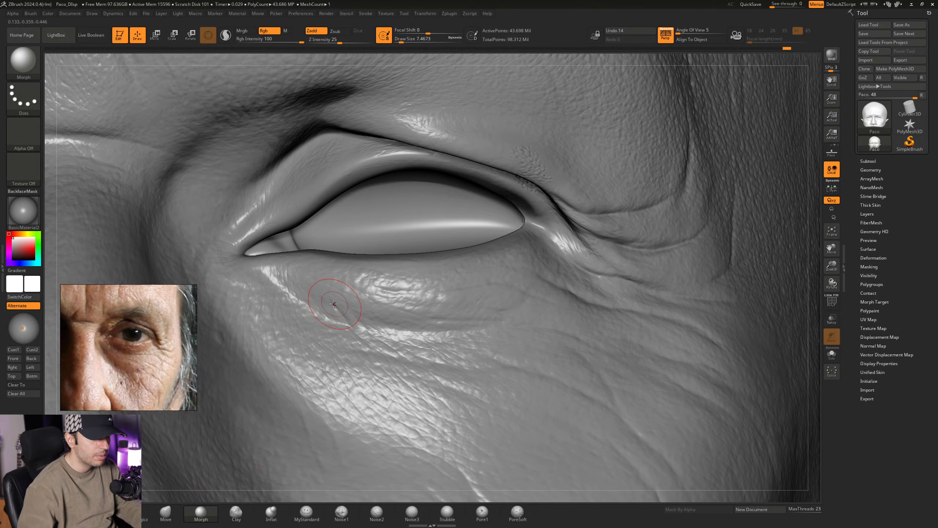
- Carve fine creases below the left eye's inner corner with MyStandard, and soften them with the Morph brush at a Draw Size of about 7.47
{"action": "left_click", "coordinate": [306, 511]}
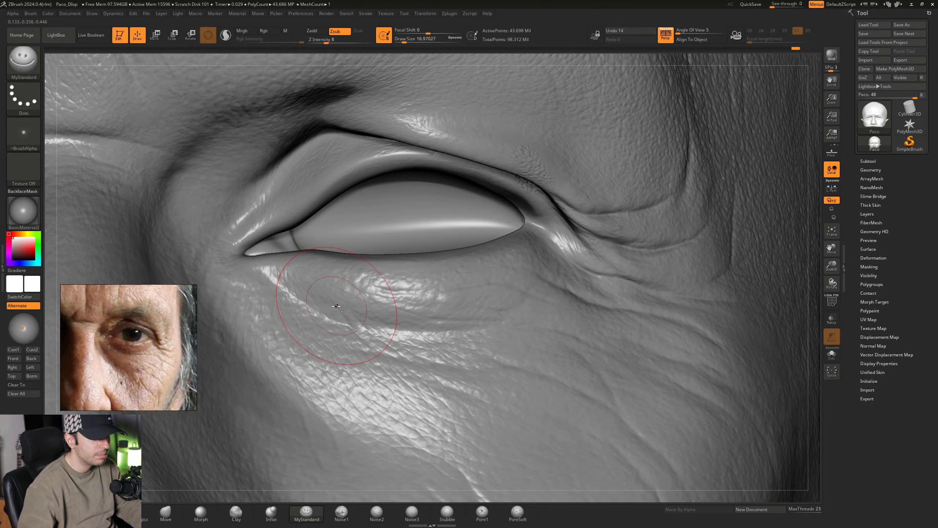
{"action": "right_click_drag", "start_coordinate": [335, 305], "coordinate": [372, 314], "text": "alt"}
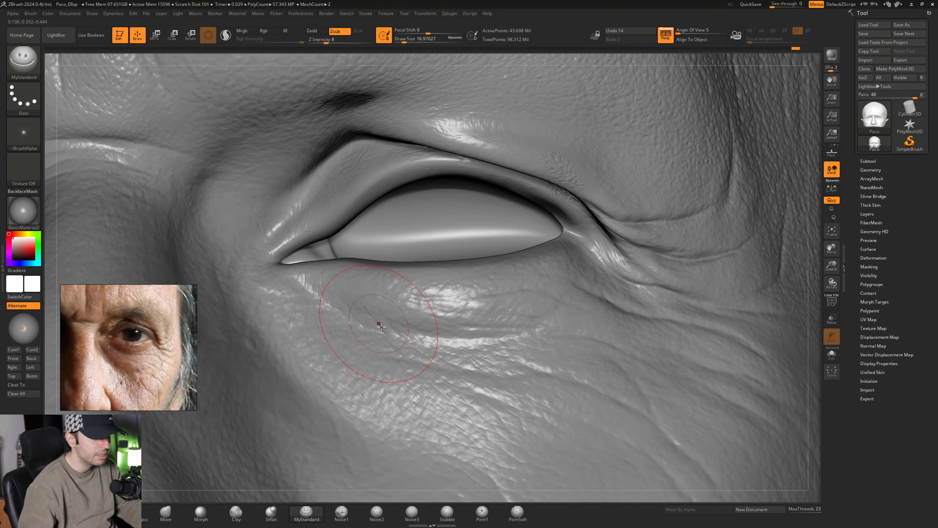
{"action": "right_click_drag", "start_coordinate": [397, 336], "coordinate": [374, 310]}
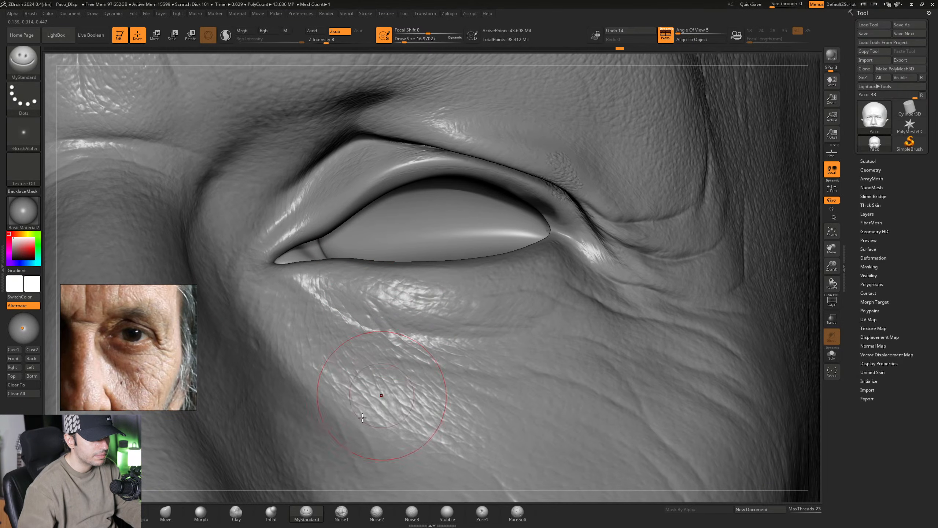
{"action": "left_click", "coordinate": [201, 512]}
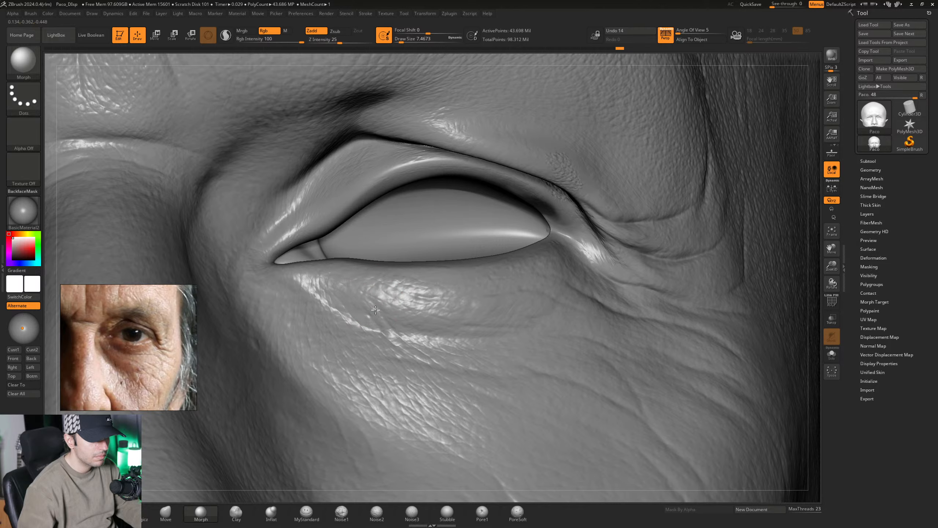
{"action": "mouse_move", "coordinate": [427, 338]}
{"action": "right_mouse_down"}
{"action": "mouse_move", "coordinate": [412, 339]}
{"action": "mouse_move", "coordinate": [391, 315]}
{"action": "right_mouse_up"}
- Carve short diagonal wrinkles into the inner left lower eyelid with MyStandard at a Draw Size of about 16.97, extending them under the lid
{"action": "left_click", "coordinate": [310, 520]}
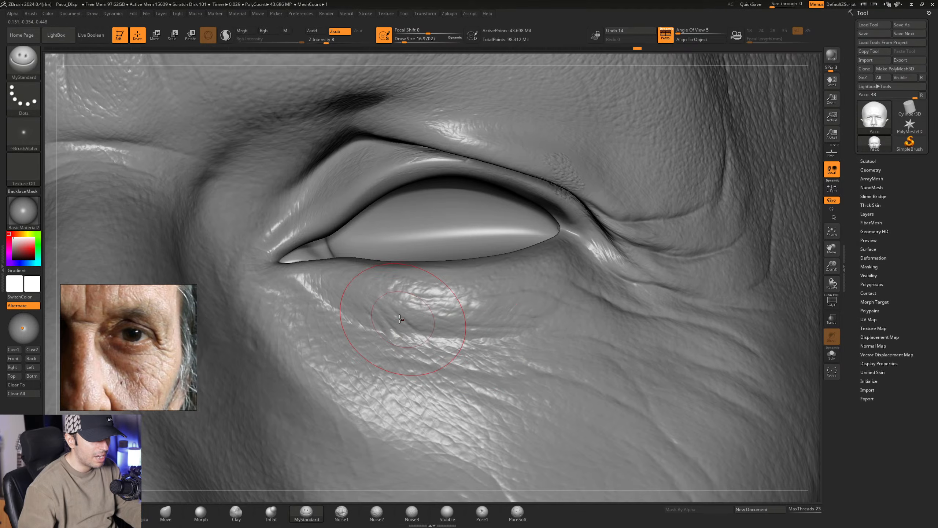
{"action": "mouse_move", "coordinate": [455, 325]}
{"action": "right_mouse_down"}
{"action": "mouse_move", "coordinate": [351, 304]}
{"action": "mouse_move", "coordinate": [378, 299]}
{"action": "mouse_move", "coordinate": [364, 288]}
{"action": "mouse_move", "coordinate": [365, 298]}
{"action": "right_mouse_up"}
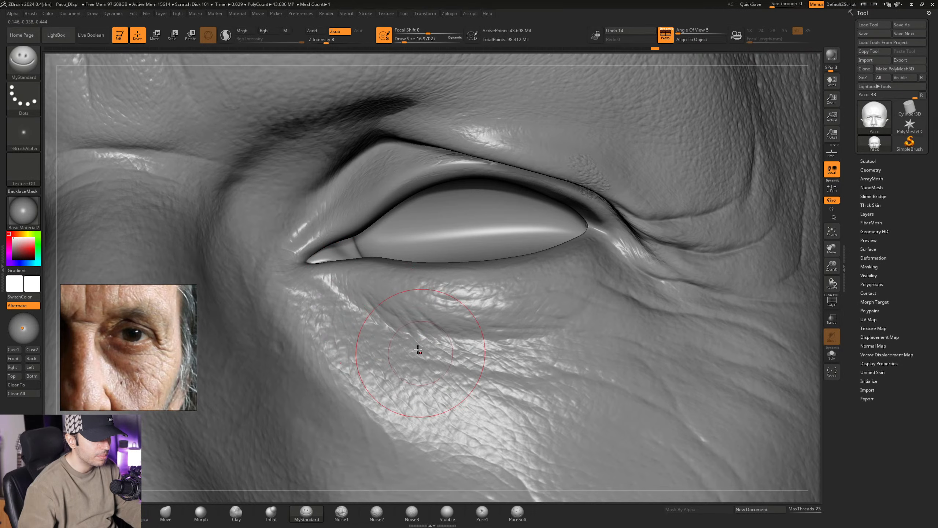
{"action": "mouse_move", "coordinate": [407, 340]}
{"action": "right_mouse_down"}
{"action": "mouse_move", "coordinate": [392, 327]}
{"action": "mouse_move", "coordinate": [502, 335]}
{"action": "mouse_move", "coordinate": [275, 280]}
{"action": "mouse_move", "coordinate": [300, 302]}
{"action": "right_mouse_up"}
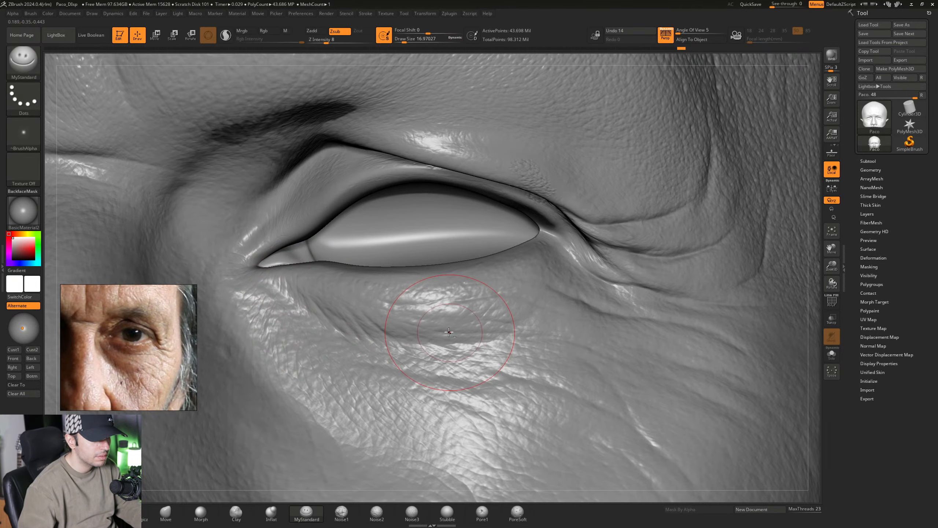
{"action": "right_click_drag", "start_coordinate": [446, 333], "coordinate": [424, 317]}
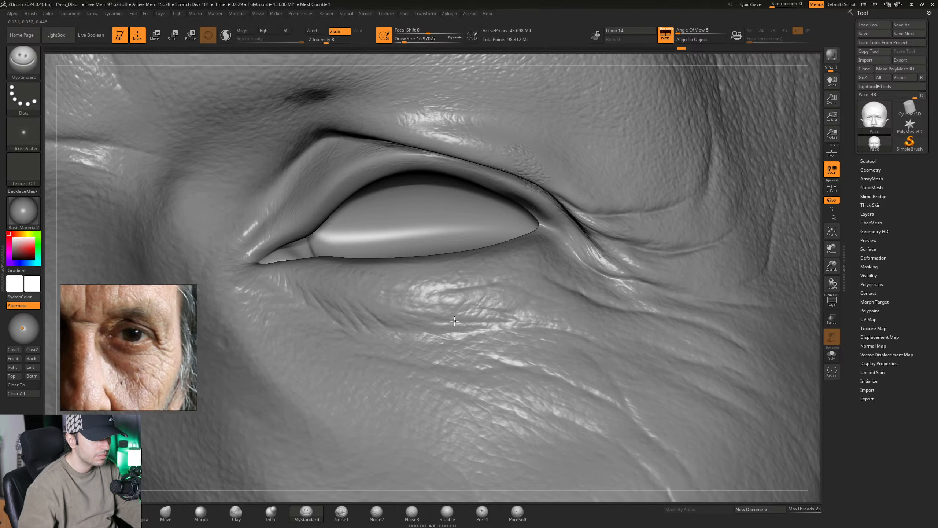
{"action": "mouse_move", "coordinate": [532, 354]}
{"action": "right_mouse_down", "text": "ctrl"}
{"action": "mouse_move", "coordinate": [517, 305]}
{"action": "mouse_move", "coordinate": [529, 333]}
{"action": "mouse_move", "coordinate": [443, 303]}
{"action": "mouse_move", "coordinate": [462, 307]}
{"action": "right_mouse_up", "text": "ctrl"}
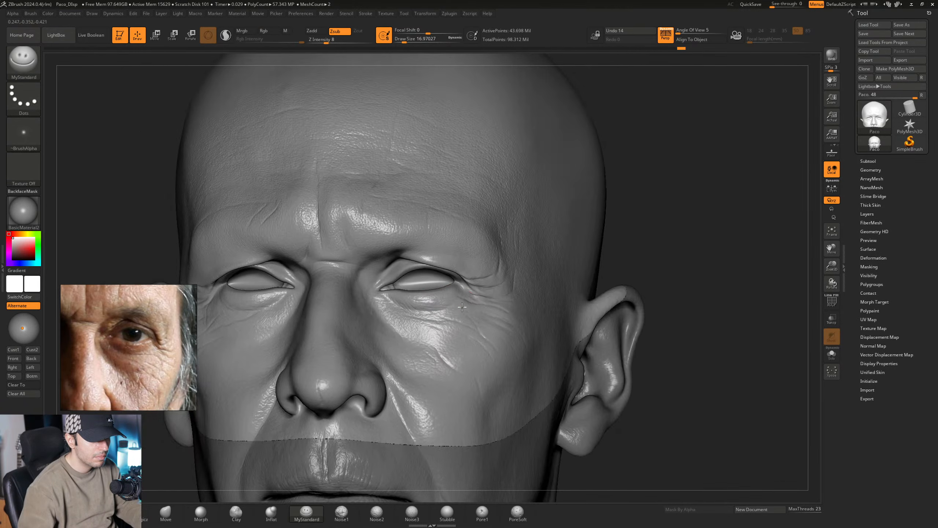
- Build up the skin between the folds at the left eye's outer corner with the Standard brush at a Draw Size of about 10.54
{"action": "mouse_move", "coordinate": [492, 275]}
{"action": "right_mouse_down", "text": "ctrl"}
{"action": "mouse_move", "coordinate": [512, 296]}
{"action": "mouse_move", "coordinate": [460, 280]}
{"action": "right_mouse_up", "text": "ctrl"}
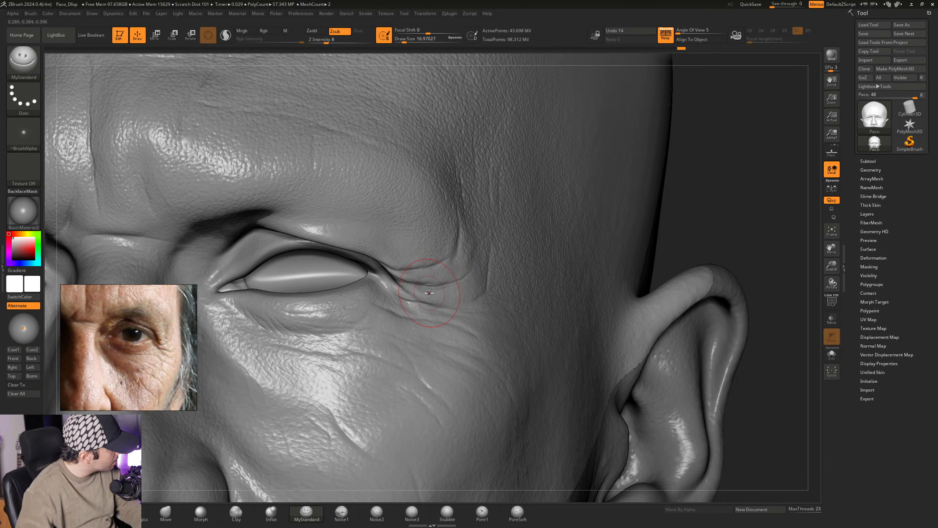
{"action": "mouse_move", "coordinate": [410, 294]}
{"action": "right_mouse_down"}
{"action": "mouse_move", "coordinate": [433, 278]}
{"action": "mouse_move", "coordinate": [415, 279]}
{"action": "mouse_move", "coordinate": [415, 299]}
{"action": "right_mouse_up"}
{"action": "key", "text": "b"}
{"action": "key", "text": "s"}
{"action": "key", "text": "t"}
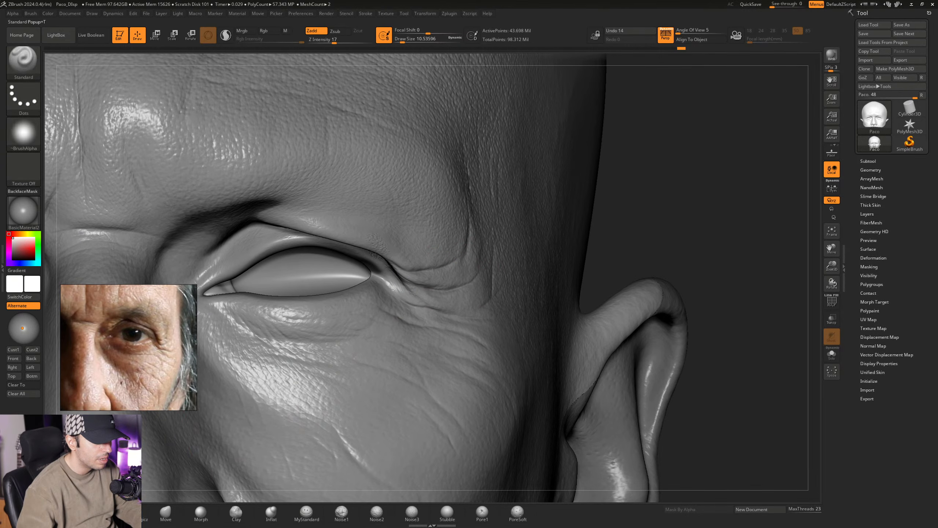
{"action": "right_click_drag", "start_coordinate": [429, 265], "coordinate": [458, 291], "text": "alt"}
{"action": "mouse_move", "coordinate": [459, 291]}
{"action": "right_mouse_down"}
{"action": "mouse_move", "coordinate": [468, 290]}
{"action": "mouse_move", "coordinate": [459, 277]}
{"action": "mouse_move", "coordinate": [468, 305]}
{"action": "mouse_move", "coordinate": [434, 282]}
{"action": "mouse_move", "coordinate": [435, 298]}
{"action": "mouse_move", "coordinate": [425, 295]}
{"action": "mouse_move", "coordinate": [437, 284]}
{"action": "mouse_move", "coordinate": [414, 264]}
{"action": "mouse_move", "coordinate": [391, 307]}
{"action": "mouse_move", "coordinate": [407, 309]}
{"action": "mouse_move", "coordinate": [367, 281]}
{"action": "mouse_move", "coordinate": [383, 277]}
{"action": "mouse_move", "coordinate": [362, 263]}
{"action": "mouse_move", "coordinate": [375, 279]}
{"action": "mouse_move", "coordinate": [438, 287]}
{"action": "mouse_move", "coordinate": [448, 304]}
{"action": "mouse_move", "coordinate": [429, 308]}
{"action": "right_mouse_up"}
- Carve fine creases into the skin above the left upper eyelid fold with MyStandard at a Draw Size of about 21.62
{"action": "left_click", "coordinate": [306, 510]}
{"action": "key", "text": "space"}
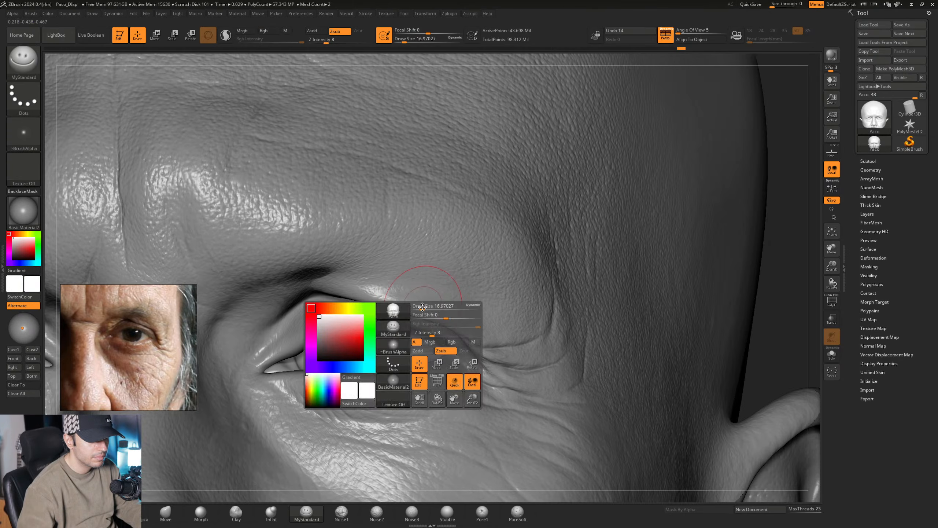
{"action": "left_click_drag", "start_coordinate": [429, 308], "coordinate": [433, 308]}
{"action": "right_click_drag", "start_coordinate": [410, 308], "coordinate": [380, 290]}
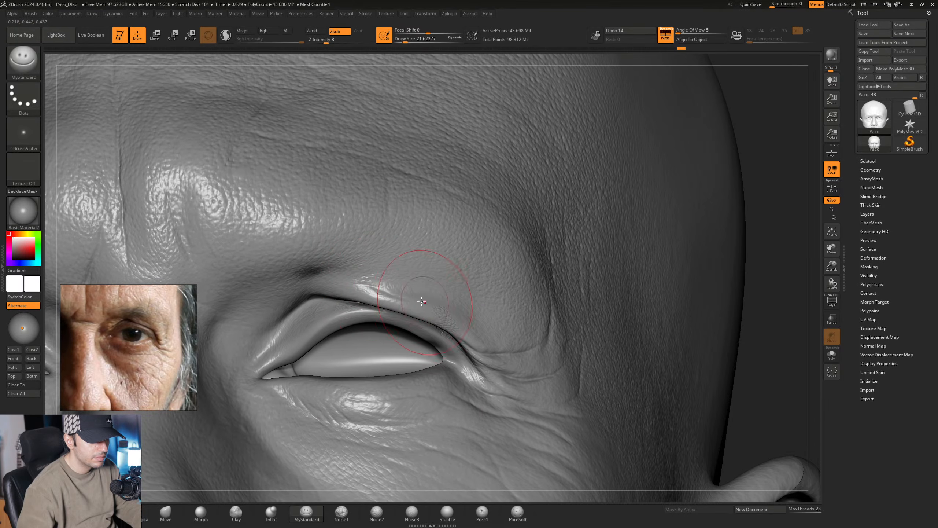
{"action": "right_click_drag", "start_coordinate": [421, 300], "coordinate": [399, 294]}
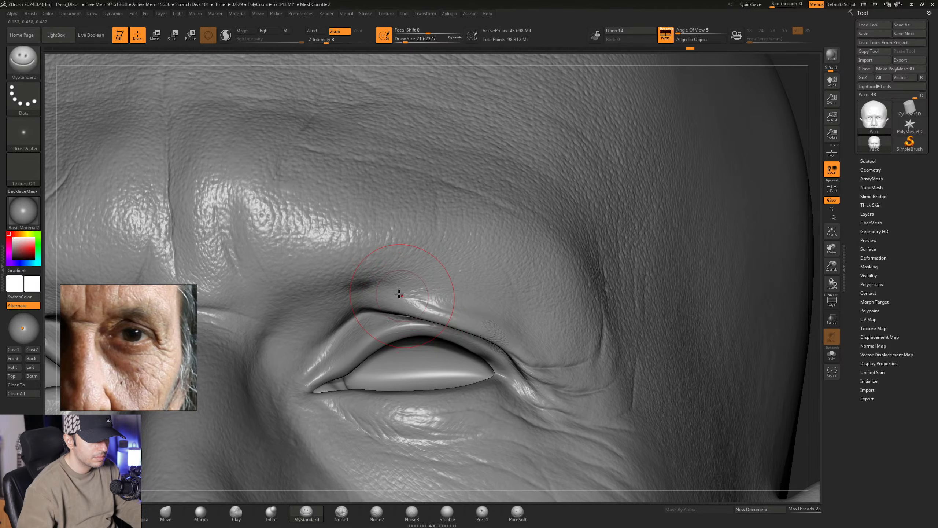
{"action": "right_click_drag", "start_coordinate": [468, 312], "coordinate": [407, 302]}
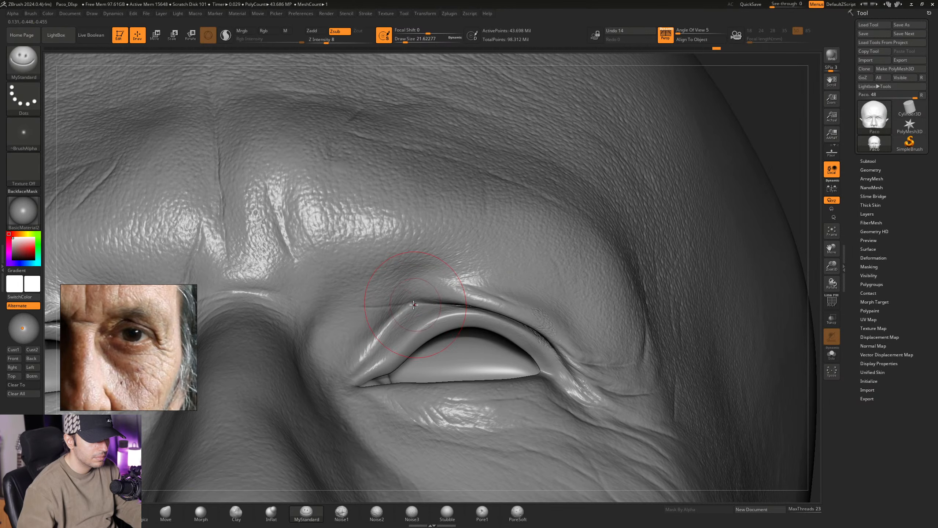
- Carve fine wrinkles between the left eye's inner corner and the brow with MyStandard at a Draw Size of about 23.31
{"action": "key", "text": "space"}
{"action": "left_click_drag", "start_coordinate": [370, 320], "coordinate": [372, 320]}
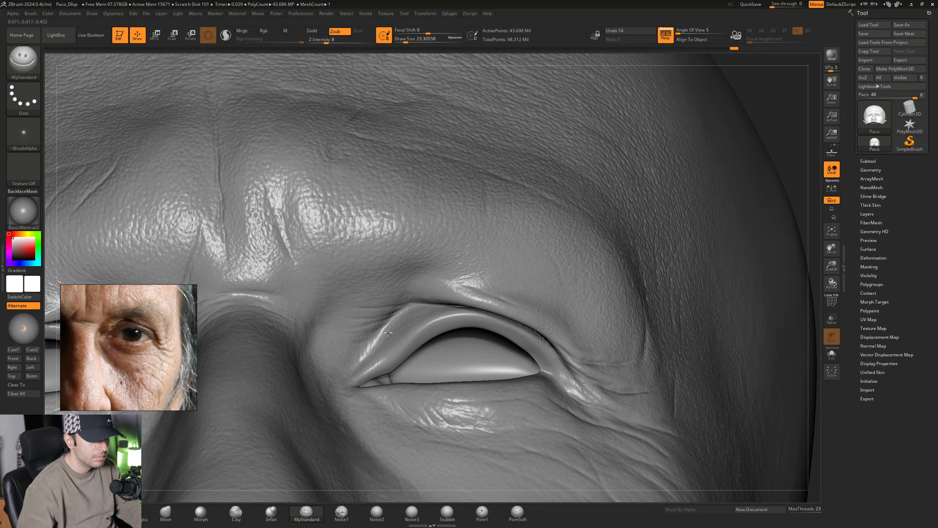
{"action": "mouse_move", "coordinate": [352, 338]}
{"action": "right_mouse_down"}
{"action": "mouse_move", "coordinate": [372, 295]}
{"action": "mouse_move", "coordinate": [384, 325]}
{"action": "mouse_move", "coordinate": [391, 307]}
{"action": "mouse_move", "coordinate": [373, 288]}
{"action": "mouse_move", "coordinate": [399, 304]}
{"action": "mouse_move", "coordinate": [393, 312]}
{"action": "right_mouse_up"}
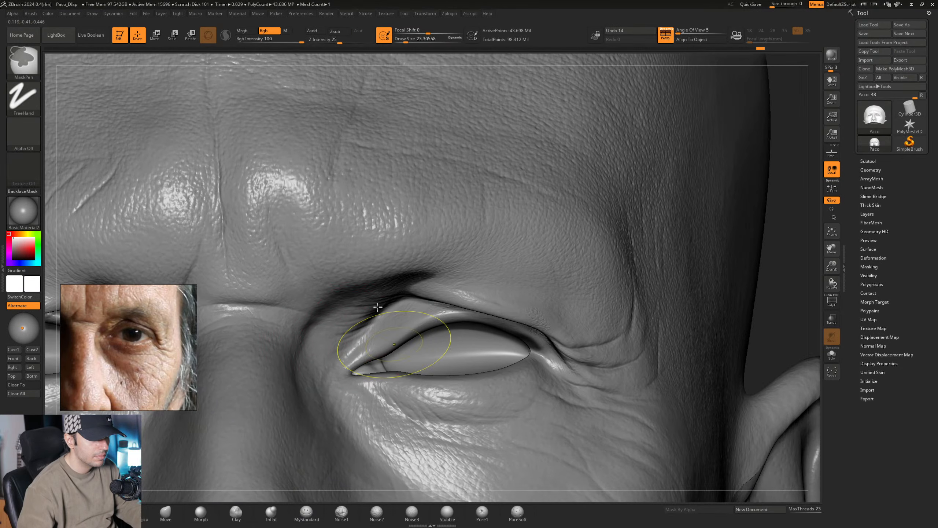
{"action": "right_click_drag", "start_coordinate": [376, 308], "coordinate": [357, 328], "text": "ctrl"}
- Carve fine wrinkles above the right eye's inner corner with MyStandard at a Draw Size of about 23.31, following the reference photo
{"action": "middle_click_drag", "start_coordinate": [148, 362], "coordinate": [155, 354]}
{"action": "right_click_drag", "start_coordinate": [418, 306], "coordinate": [410, 275]}
{"action": "left_click_drag", "start_coordinate": [372, 289], "coordinate": [416, 295]}
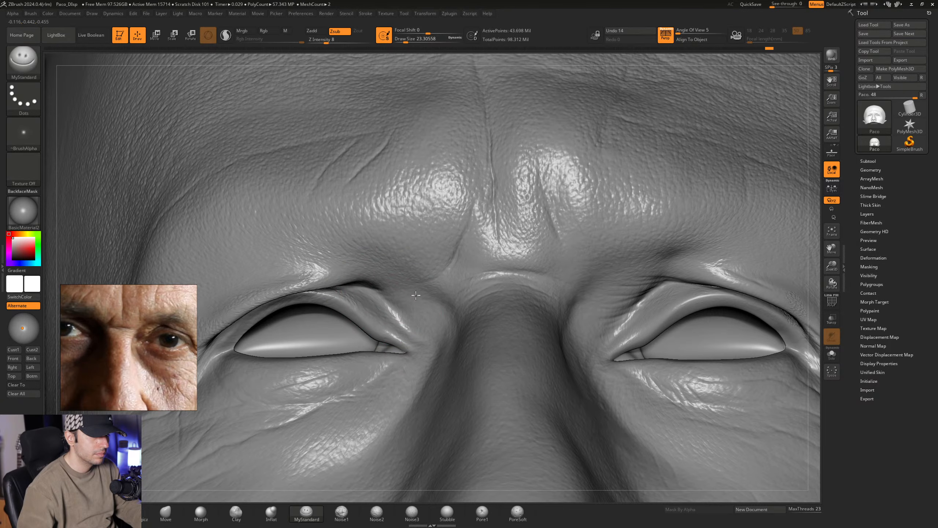
{"action": "middle_click_drag", "start_coordinate": [132, 353], "coordinate": [97, 324]}
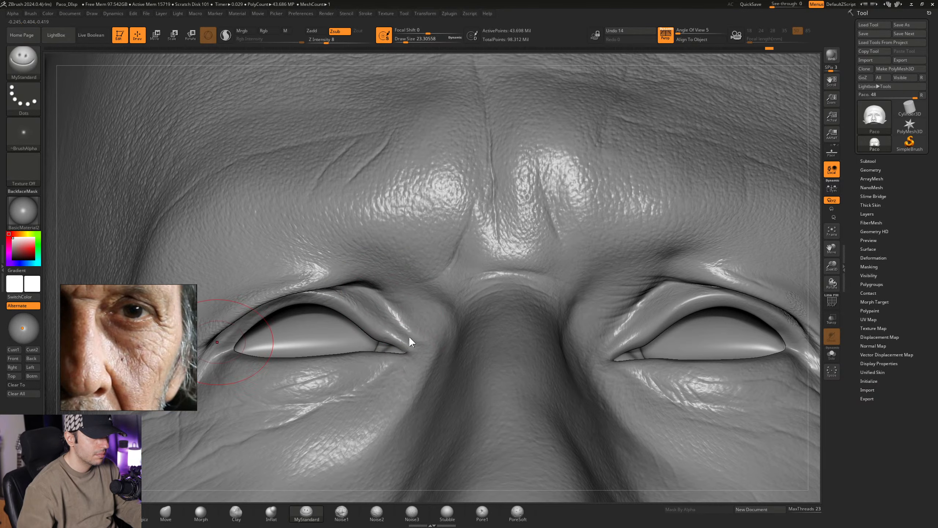
{"action": "right_click_drag", "start_coordinate": [524, 336], "coordinate": [533, 309]}
{"action": "right_click_drag", "start_coordinate": [410, 290], "coordinate": [394, 289]}
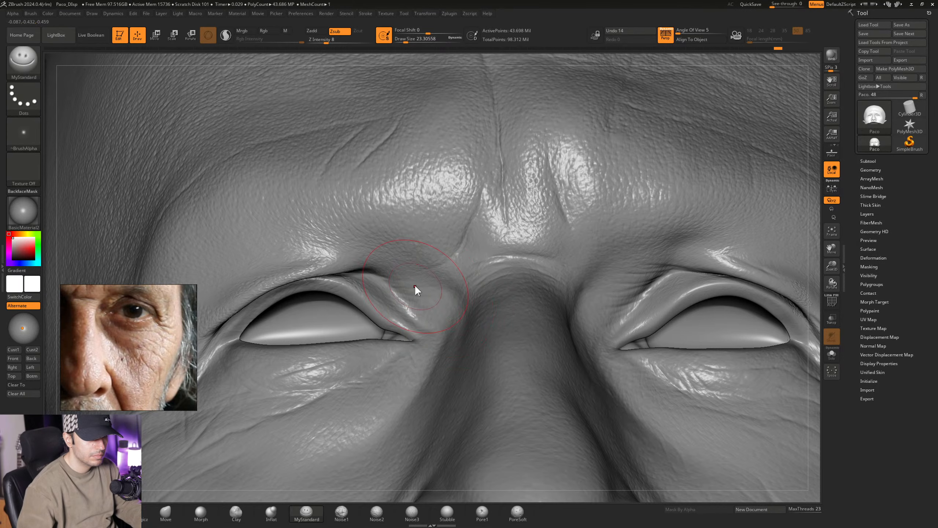
{"action": "right_click_drag", "start_coordinate": [416, 287], "coordinate": [388, 274]}
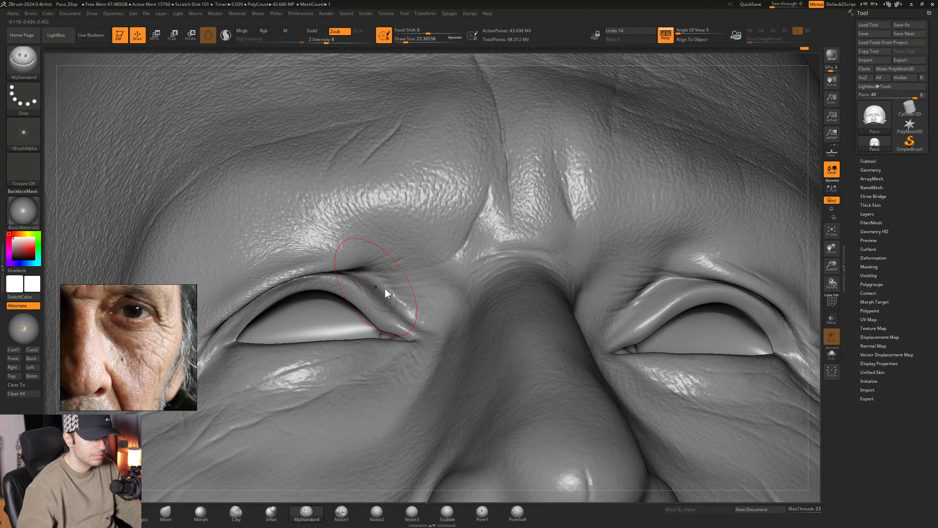
{"action": "mouse_move", "coordinate": [466, 279]}
{"action": "right_mouse_down", "text": "ctrl"}
{"action": "mouse_move", "coordinate": [463, 267]}
{"action": "mouse_move", "coordinate": [476, 263]}
{"action": "mouse_move", "coordinate": [411, 258]}
{"action": "mouse_move", "coordinate": [407, 274]}
{"action": "mouse_move", "coordinate": [411, 260]}
{"action": "mouse_move", "coordinate": [428, 260]}
{"action": "right_mouse_up", "text": "ctrl"}
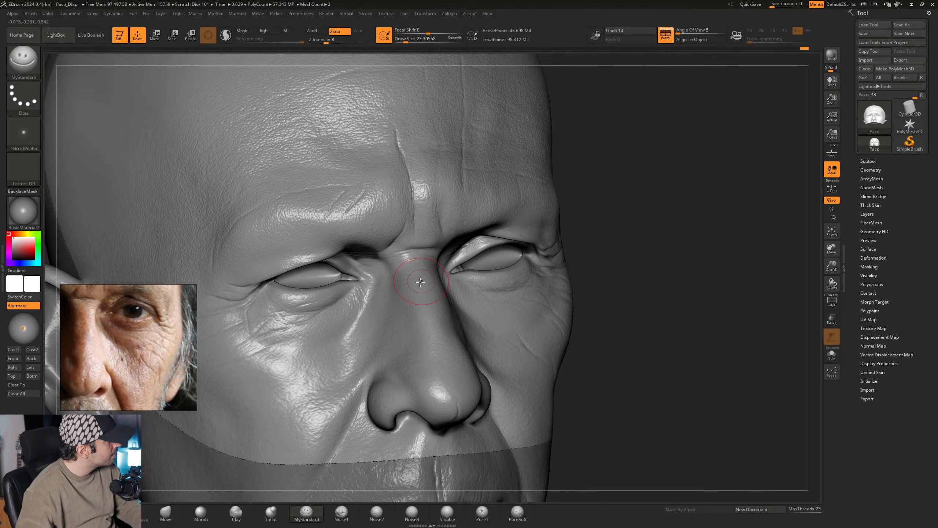
- Enlarge the MyStandard brush and add creases between the right upper eyelid's inner end and the nose bridge
{"action": "right_click_drag", "start_coordinate": [426, 280], "coordinate": [430, 267]}
{"action": "right_click_drag", "start_coordinate": [375, 251], "coordinate": [427, 320], "text": "ctrl"}
{"action": "right_click_drag", "start_coordinate": [398, 263], "coordinate": [388, 314]}
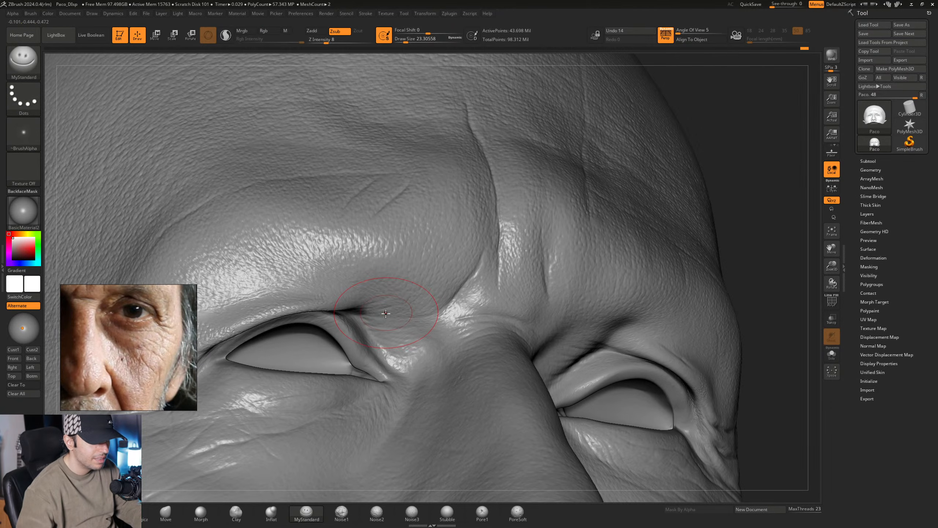
{"action": "key", "text": "space"}
{"action": "left_click_drag", "start_coordinate": [387, 313], "coordinate": [390, 314]}
{"action": "mouse_move", "coordinate": [435, 317]}
{"action": "right_mouse_down", "text": "alt"}
{"action": "mouse_move", "coordinate": [406, 290]}
{"action": "mouse_move", "coordinate": [411, 300]}
{"action": "mouse_move", "coordinate": [438, 296]}
{"action": "mouse_move", "coordinate": [420, 340]}
{"action": "mouse_move", "coordinate": [390, 321]}
{"action": "right_mouse_up", "text": "alt"}
- Add fine skin creases around the right side of the nose bridge and the frown line with MyStandard at a Draw Size of about 30.70
{"action": "middle_click_drag", "start_coordinate": [139, 326], "coordinate": [167, 359]}
{"action": "right_click_drag", "start_coordinate": [461, 310], "coordinate": [424, 343]}
{"action": "key", "text": "space"}
{"action": "left_click_drag", "start_coordinate": [421, 345], "coordinate": [418, 345]}
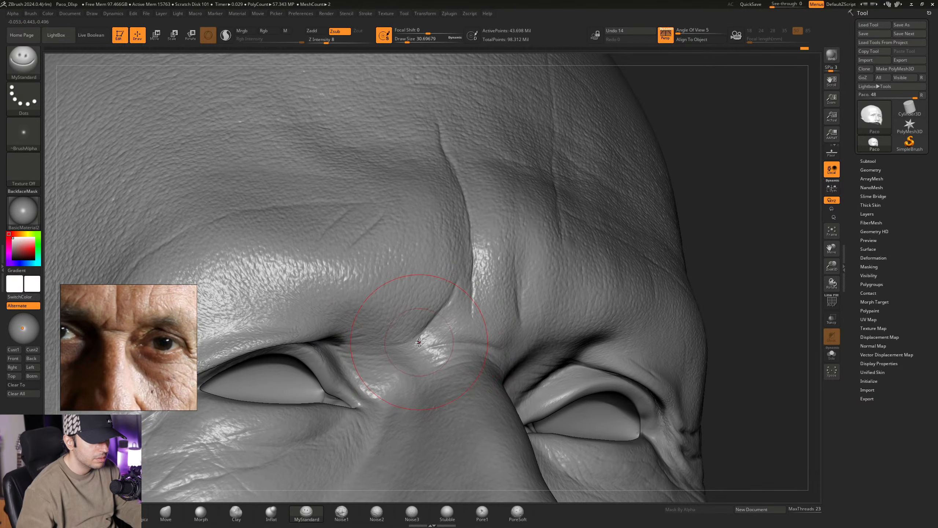
{"action": "mouse_move", "coordinate": [406, 335]}
{"action": "right_mouse_down"}
{"action": "mouse_move", "coordinate": [433, 324]}
{"action": "mouse_move", "coordinate": [423, 323]}
{"action": "right_mouse_up"}
{"action": "mouse_move", "coordinate": [466, 268]}
{"action": "right_mouse_down", "text": "alt"}
{"action": "mouse_move", "coordinate": [405, 326]}
{"action": "mouse_move", "coordinate": [405, 352]}
{"action": "mouse_move", "coordinate": [414, 304]}
{"action": "mouse_move", "coordinate": [424, 313]}
{"action": "mouse_move", "coordinate": [406, 335]}
{"action": "mouse_move", "coordinate": [428, 297]}
{"action": "mouse_move", "coordinate": [441, 330]}
{"action": "mouse_move", "coordinate": [423, 303]}
{"action": "mouse_move", "coordinate": [454, 311]}
{"action": "mouse_move", "coordinate": [436, 337]}
{"action": "mouse_move", "coordinate": [431, 306]}
{"action": "mouse_move", "coordinate": [453, 289]}
{"action": "right_mouse_up", "text": "alt"}
{"action": "right_click_drag", "start_coordinate": [453, 289], "coordinate": [427, 321]}
- Carve fine wrinkles over the left cheekbone below the crow's feet with MyStandard, reducing the Draw Size to about 25.05
{"action": "middle_click_drag", "start_coordinate": [158, 352], "coordinate": [92, 320]}
{"action": "mouse_move", "coordinate": [500, 332]}
{"action": "right_mouse_down"}
{"action": "mouse_move", "coordinate": [450, 310]}
{"action": "mouse_move", "coordinate": [427, 325]}
{"action": "mouse_move", "coordinate": [462, 320]}
{"action": "mouse_move", "coordinate": [476, 298]}
{"action": "right_mouse_up"}
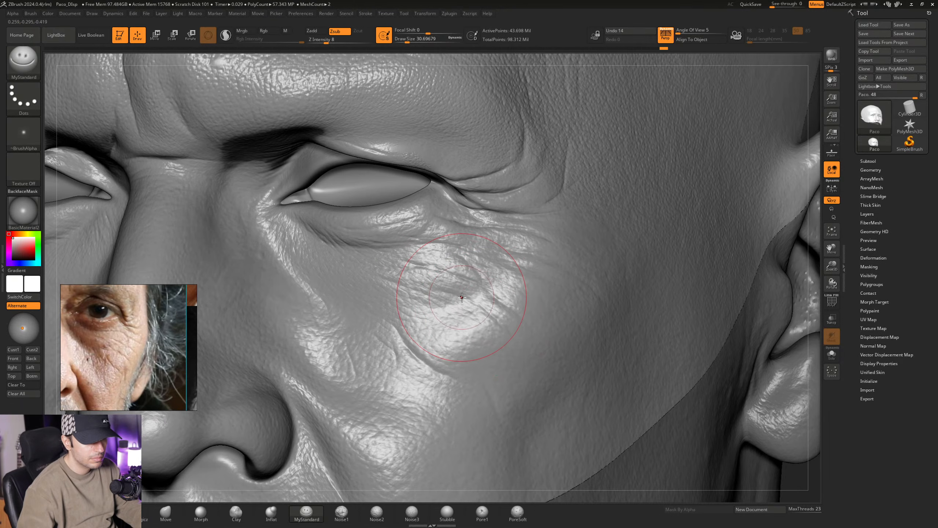
{"action": "right_click_drag", "start_coordinate": [497, 333], "coordinate": [507, 326]}
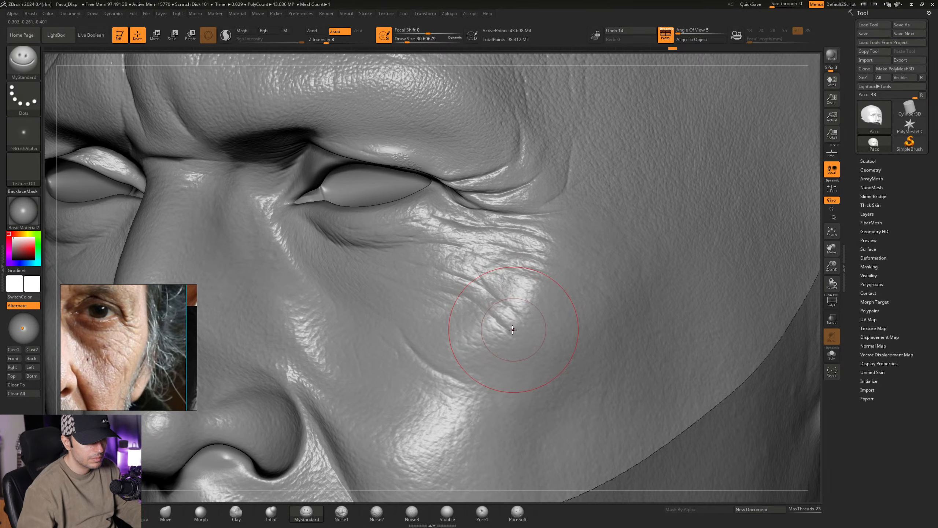
{"action": "key", "text": "space"}
{"action": "left_click_drag", "start_coordinate": [515, 327], "coordinate": [510, 327]}
{"action": "mouse_move", "coordinate": [502, 330]}
{"action": "right_mouse_down"}
{"action": "mouse_move", "coordinate": [454, 351]}
{"action": "mouse_move", "coordinate": [465, 307]}
{"action": "mouse_move", "coordinate": [440, 299]}
{"action": "right_mouse_up"}
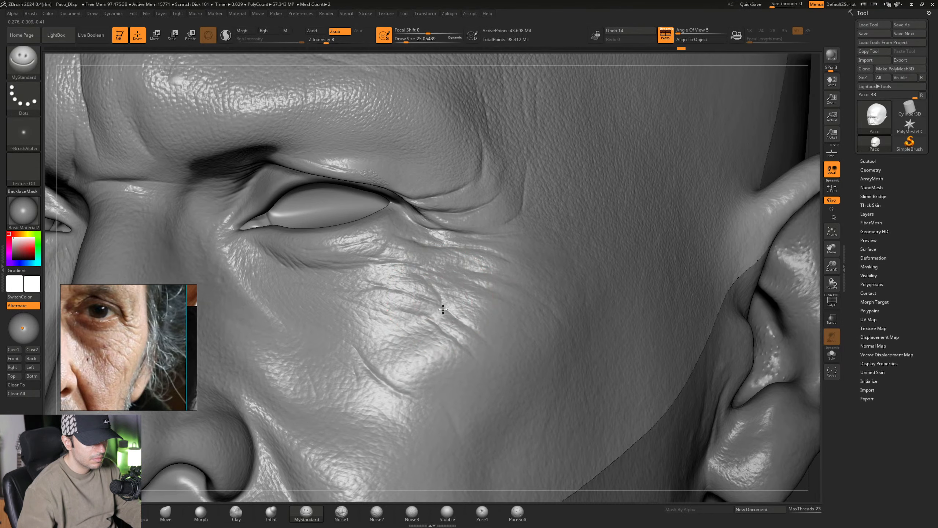
{"action": "mouse_move", "coordinate": [458, 320]}
{"action": "right_mouse_down"}
{"action": "mouse_move", "coordinate": [446, 306]}
{"action": "mouse_move", "coordinate": [446, 327]}
{"action": "right_mouse_up"}
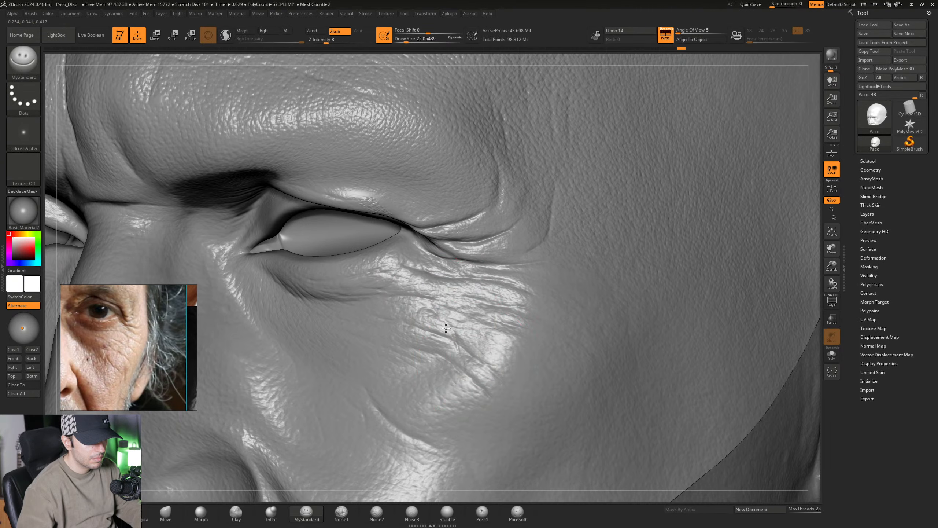
- Carve finer creases across the outer left cheekbone with MyStandard at a Draw Size of about 15.55, and soften them with the Morph brush
{"action": "mouse_move", "coordinate": [475, 357]}
{"action": "right_mouse_down"}
{"action": "mouse_move", "coordinate": [458, 298]}
{"action": "mouse_move", "coordinate": [450, 346]}
{"action": "right_mouse_up"}
{"action": "key", "text": "space"}
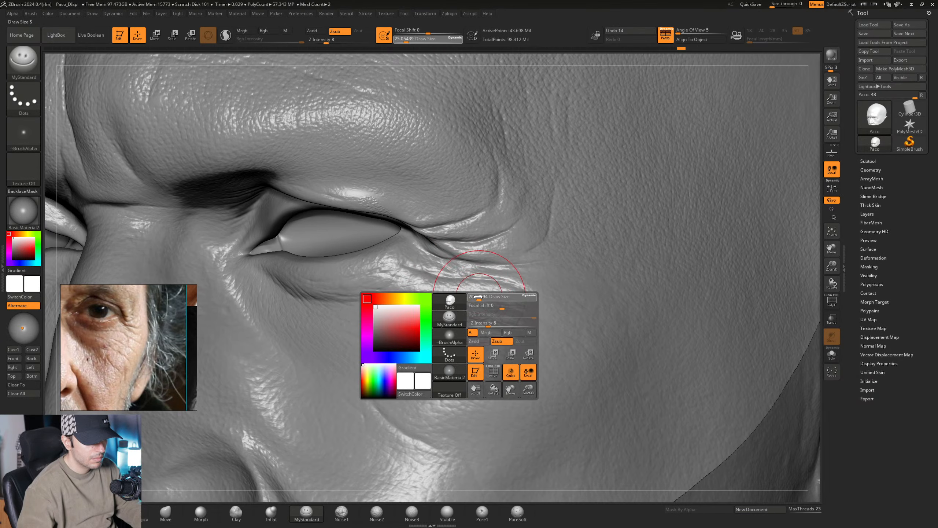
{"action": "left_click_drag", "start_coordinate": [479, 297], "coordinate": [475, 298]}
{"action": "right_click_drag", "start_coordinate": [545, 327], "coordinate": [515, 314]}
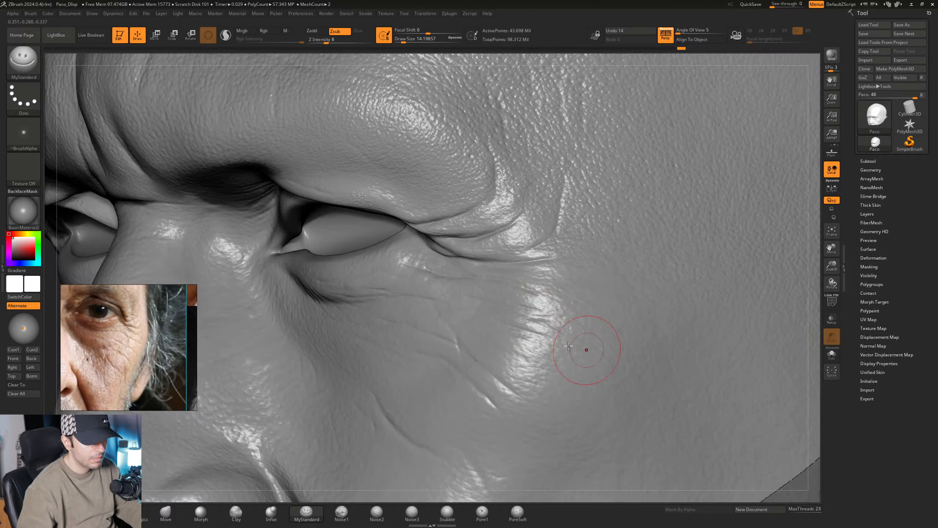
{"action": "mouse_move", "coordinate": [568, 346]}
{"action": "right_mouse_down"}
{"action": "mouse_move", "coordinate": [508, 355]}
{"action": "mouse_move", "coordinate": [496, 314]}
{"action": "mouse_move", "coordinate": [484, 313]}
{"action": "mouse_move", "coordinate": [479, 299]}
{"action": "right_mouse_up"}
{"action": "right_click", "coordinate": [483, 314]}
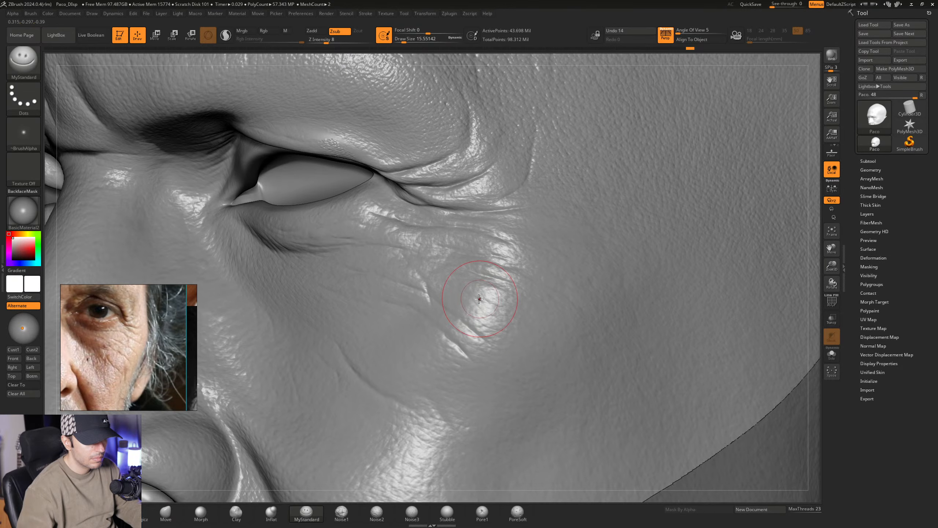
{"action": "right_click_drag", "start_coordinate": [544, 338], "coordinate": [485, 298]}
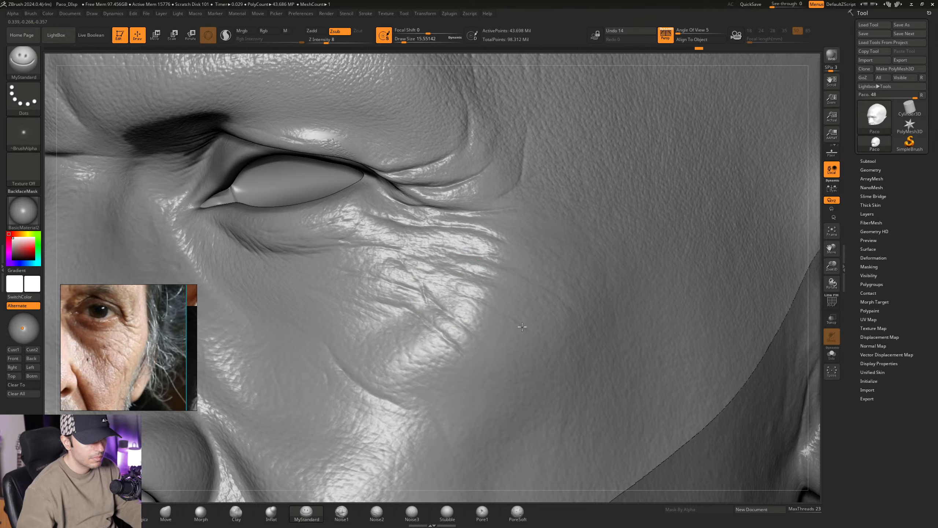
{"action": "mouse_move", "coordinate": [522, 327]}
{"action": "right_mouse_down"}
{"action": "mouse_move", "coordinate": [487, 299]}
{"action": "mouse_move", "coordinate": [443, 291]}
{"action": "right_mouse_up"}
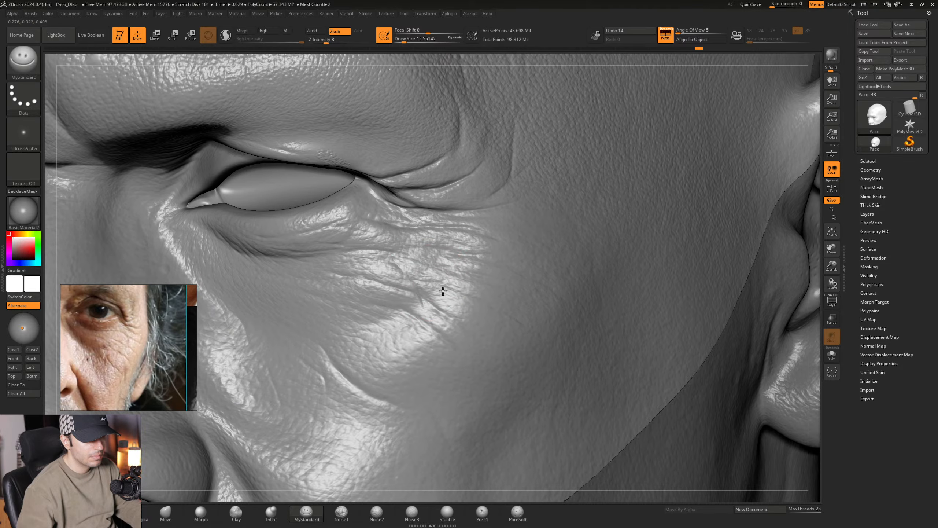
{"action": "left_click", "coordinate": [200, 514]}
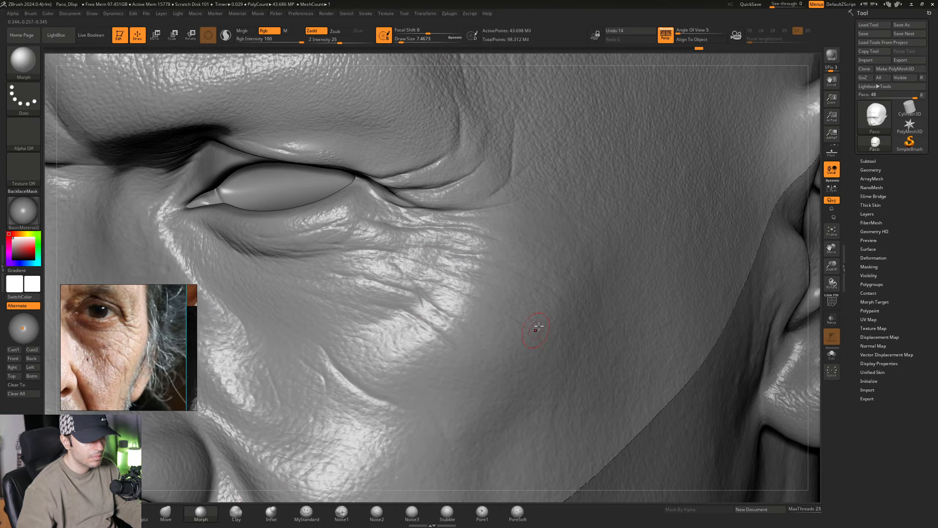
{"action": "mouse_move", "coordinate": [530, 326]}
{"action": "right_mouse_down"}
{"action": "mouse_move", "coordinate": [449, 310]}
{"action": "mouse_move", "coordinate": [482, 320]}
{"action": "right_mouse_up"}
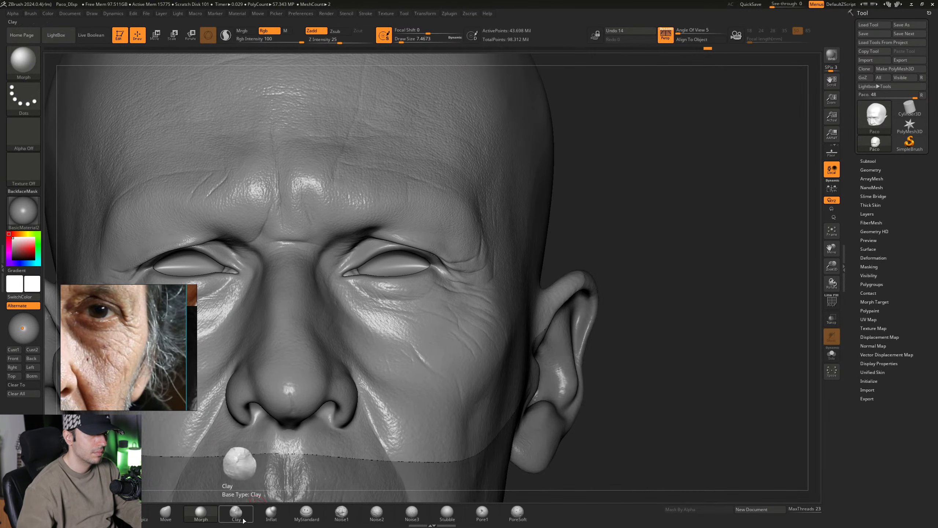
- Add skin creases on the left cheek below the eye with MyStandard, increasing the Draw Size from about 16.97 to 28.75
{"action": "left_click", "coordinate": [306, 512]}
{"action": "right_click_drag", "start_coordinate": [469, 338], "coordinate": [429, 347], "text": "ctrl"}
{"action": "key", "text": "space"}
{"action": "left_click_drag", "start_coordinate": [428, 345], "coordinate": [430, 345]}
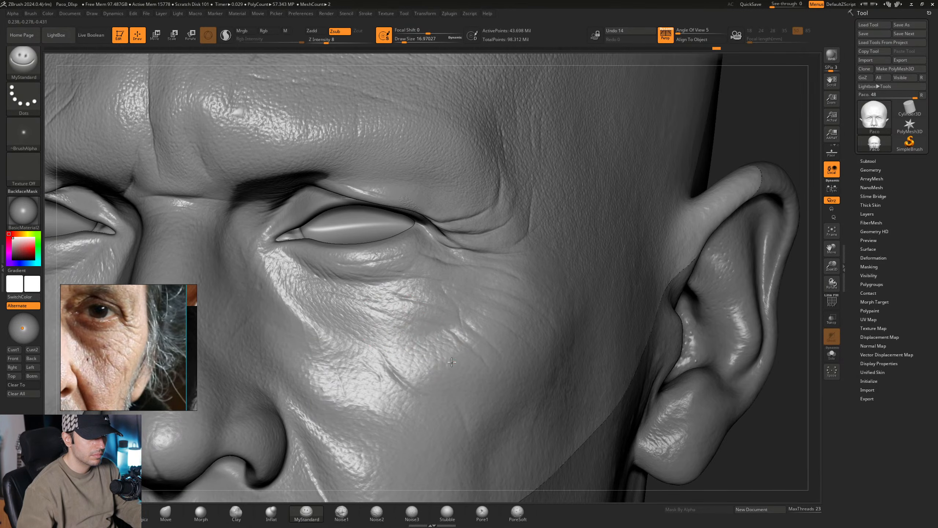
{"action": "right_click_drag", "start_coordinate": [440, 347], "coordinate": [414, 349], "text": "ctrl"}
{"action": "key", "text": "space"}
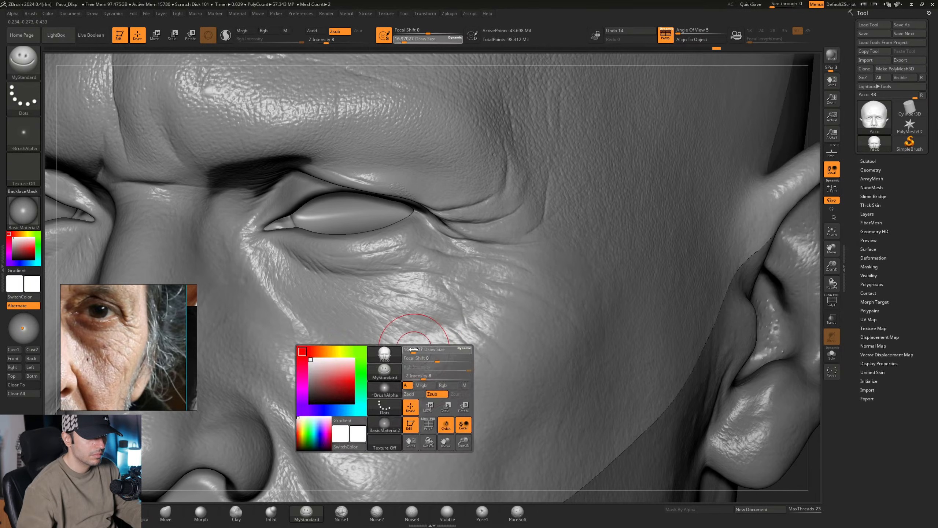
{"action": "left_click_drag", "start_coordinate": [414, 349], "coordinate": [419, 350]}
{"action": "right_click_drag", "start_coordinate": [419, 349], "coordinate": [398, 343]}
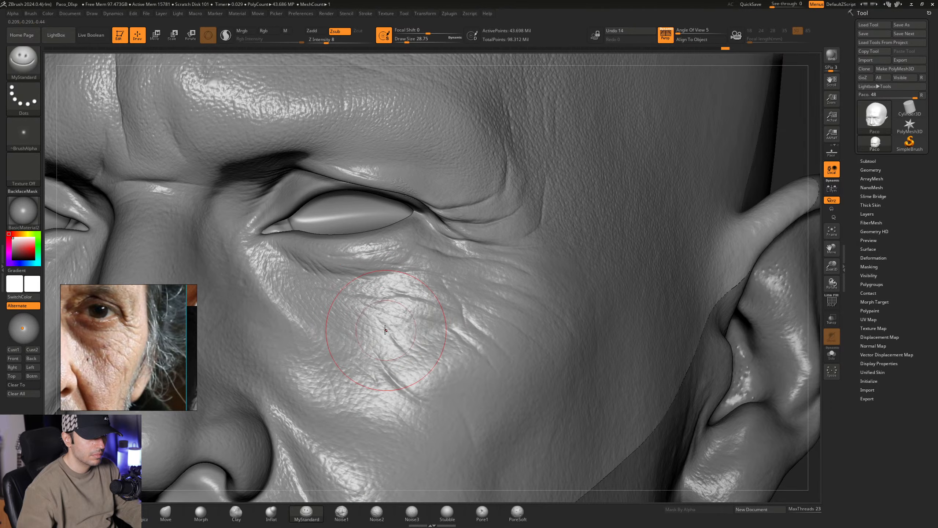
- Soften the new creases on the left cheek with the Morph brush at a Draw Size of about 7.47
{"action": "left_click", "coordinate": [201, 511]}
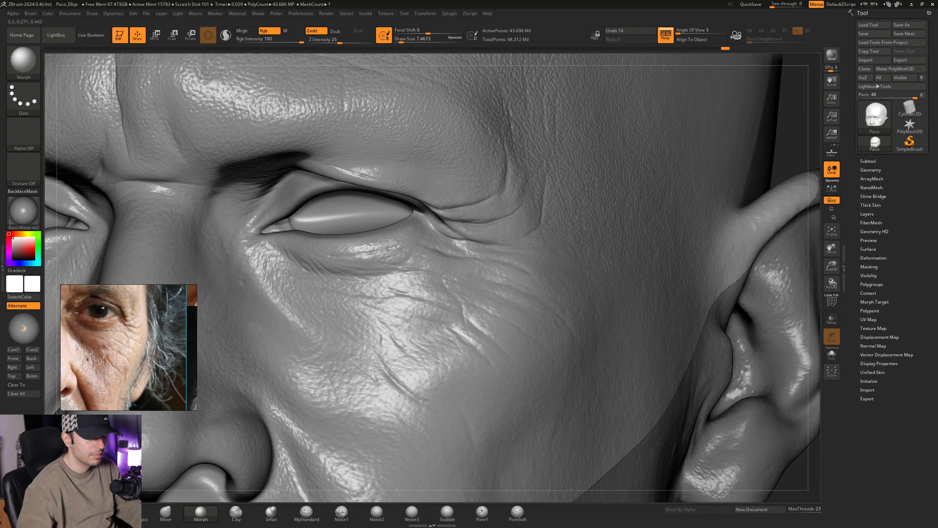
{"action": "right_click_drag", "start_coordinate": [380, 339], "coordinate": [393, 342]}
{"action": "right_click_drag", "start_coordinate": [443, 360], "coordinate": [436, 325], "text": "ctrl"}
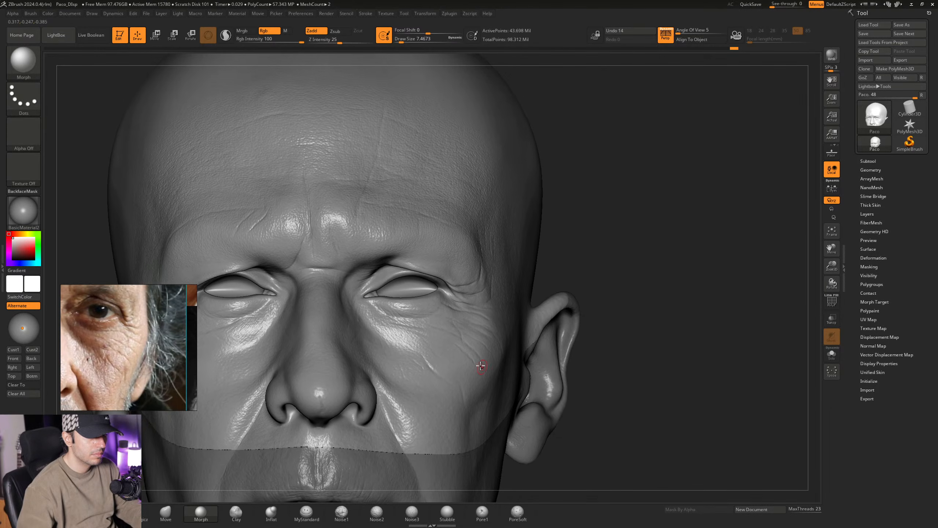
{"action": "right_click_drag", "start_coordinate": [480, 366], "coordinate": [507, 370], "text": "ctrl"}
{"action": "right_click_drag", "start_coordinate": [507, 369], "coordinate": [425, 325]}
{"action": "right_click_drag", "start_coordinate": [492, 357], "coordinate": [364, 462]}
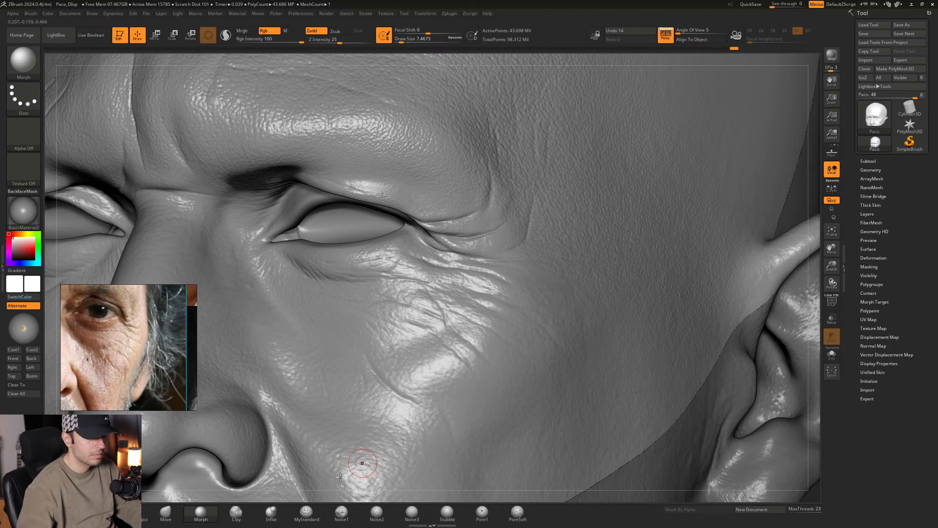
- Carve more fine creases below the left lower eyelid with MyStandard at a Draw Size of 28.75
{"action": "left_click", "coordinate": [305, 512]}
{"action": "mouse_move", "coordinate": [387, 335]}
{"action": "right_mouse_down"}
{"action": "mouse_move", "coordinate": [356, 293]}
{"action": "mouse_move", "coordinate": [401, 335]}
{"action": "mouse_move", "coordinate": [394, 342]}
{"action": "right_mouse_up"}
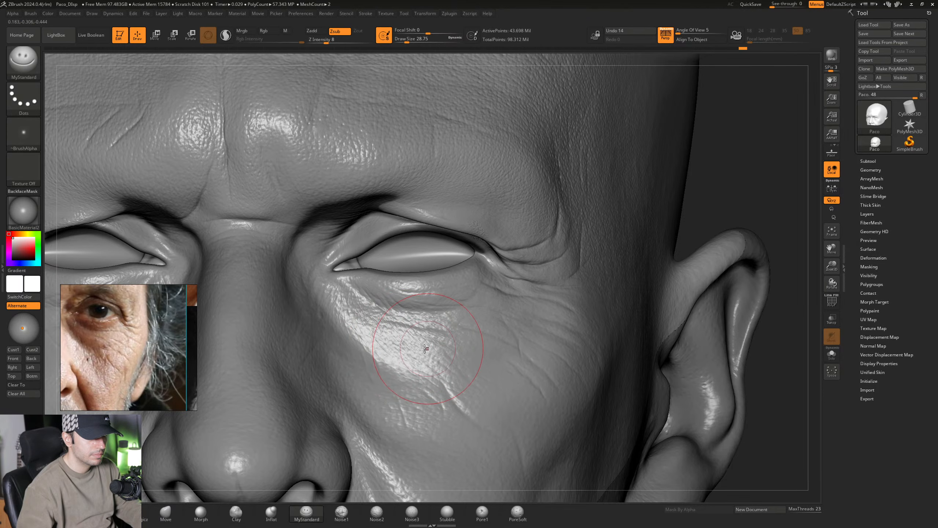
{"action": "right_click_drag", "start_coordinate": [441, 378], "coordinate": [414, 353]}
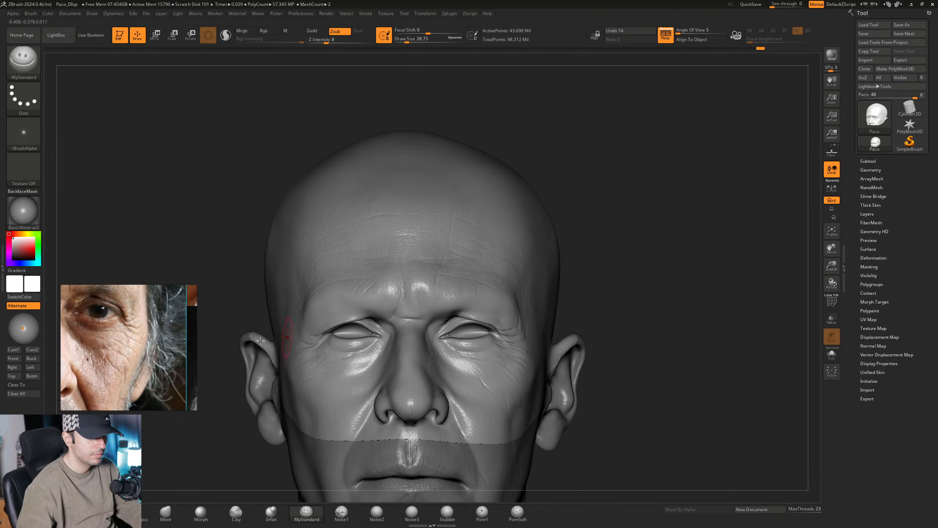
- Switch to the frontal face photo on the reference board and examine its right eye and cheek up close
{"action": "middle_click_drag", "start_coordinate": [99, 351], "coordinate": [234, 363]}
{"action": "scroll", "coordinate": [171, 357], "scroll_direction": "down", "scroll_amount": 3}
{"action": "scroll", "coordinate": [99, 357], "scroll_direction": "down", "scroll_amount": 5}
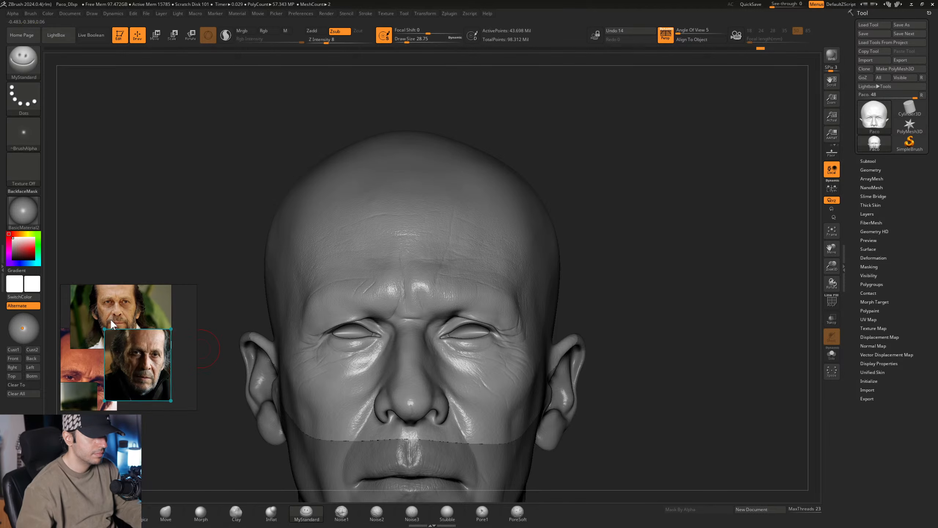
{"action": "left_click_drag", "start_coordinate": [110, 309], "coordinate": [111, 359]}
{"action": "scroll", "coordinate": [111, 359], "scroll_direction": "up", "scroll_amount": 1}
{"action": "scroll", "coordinate": [112, 359], "scroll_direction": "up", "scroll_amount": 8}
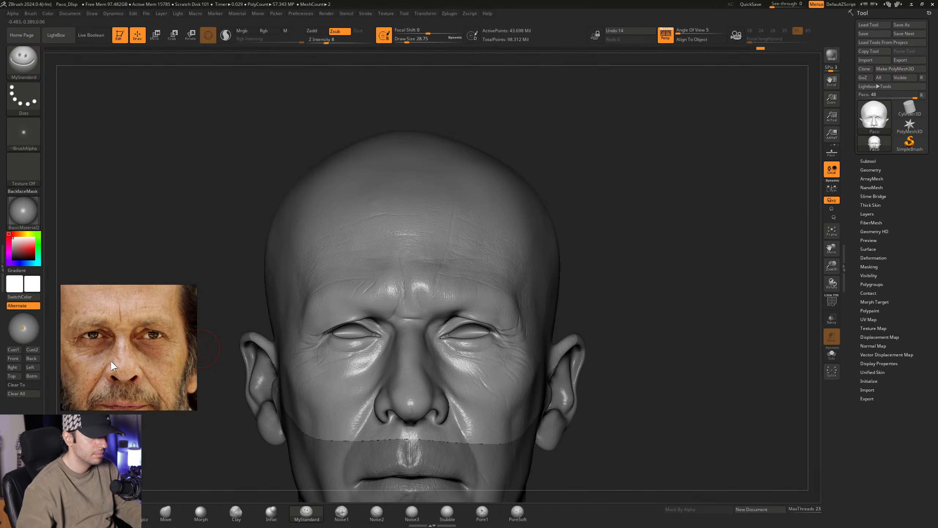
{"action": "scroll", "coordinate": [105, 353], "scroll_direction": "up", "scroll_amount": 2}
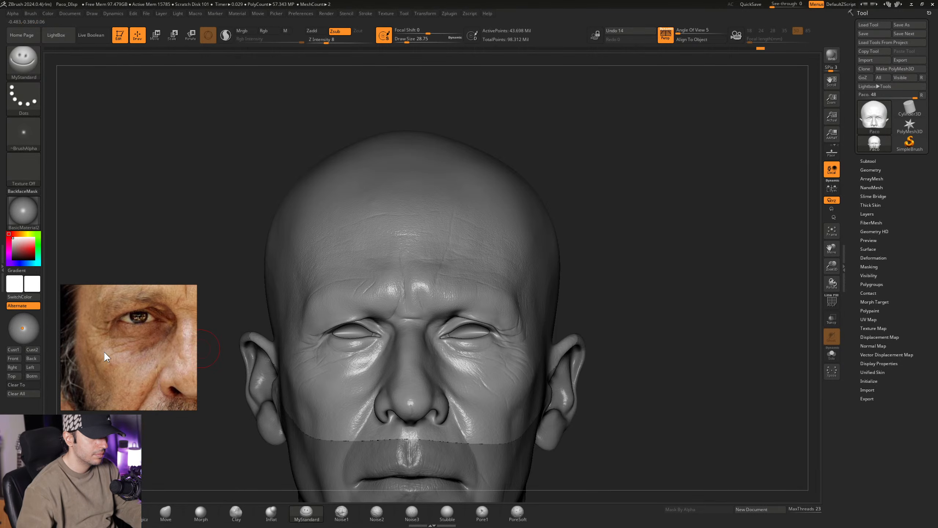
- Add light skin creases around the outer side of the right eye with MyStandard at a Draw Size of 28.75
{"action": "right_click_drag", "start_coordinate": [317, 327], "coordinate": [357, 330]}
{"action": "right_click_drag", "start_coordinate": [356, 288], "coordinate": [353, 329], "text": "ctrl"}
{"action": "right_click_drag", "start_coordinate": [353, 290], "coordinate": [356, 259], "text": "alt"}
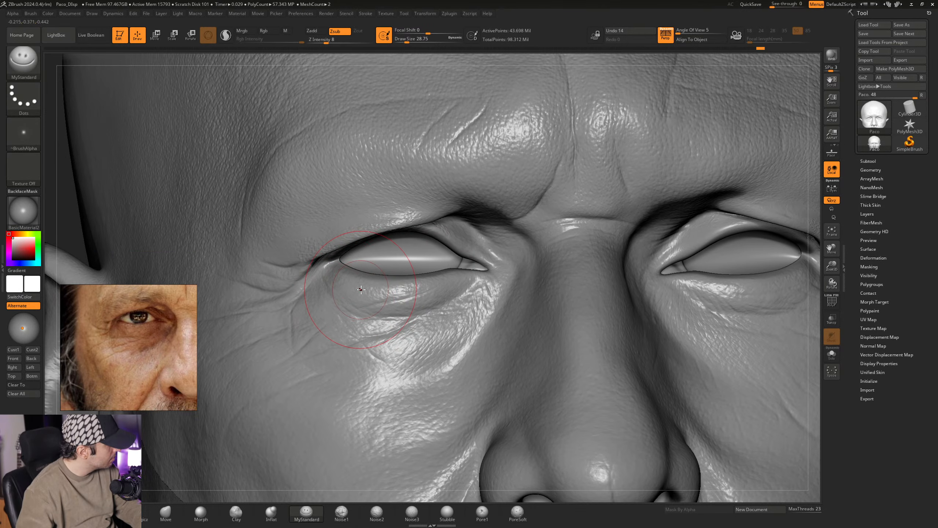
{"action": "mouse_move", "coordinate": [354, 292]}
{"action": "right_mouse_down"}
{"action": "mouse_move", "coordinate": [374, 313]}
{"action": "mouse_move", "coordinate": [378, 299]}
{"action": "mouse_move", "coordinate": [378, 311]}
{"action": "mouse_move", "coordinate": [314, 296]}
{"action": "mouse_move", "coordinate": [316, 314]}
{"action": "right_mouse_up"}
{"action": "mouse_move", "coordinate": [318, 269]}
{"action": "right_mouse_down"}
{"action": "mouse_move", "coordinate": [295, 265]}
{"action": "mouse_move", "coordinate": [359, 305]}
{"action": "mouse_move", "coordinate": [367, 296]}
{"action": "mouse_move", "coordinate": [345, 298]}
{"action": "right_mouse_up"}
- Reduce the MyStandard Draw Size to about 12.91 and carve fine crow's-feet wrinkles beside the right eye's outer corner
{"action": "key", "text": "space"}
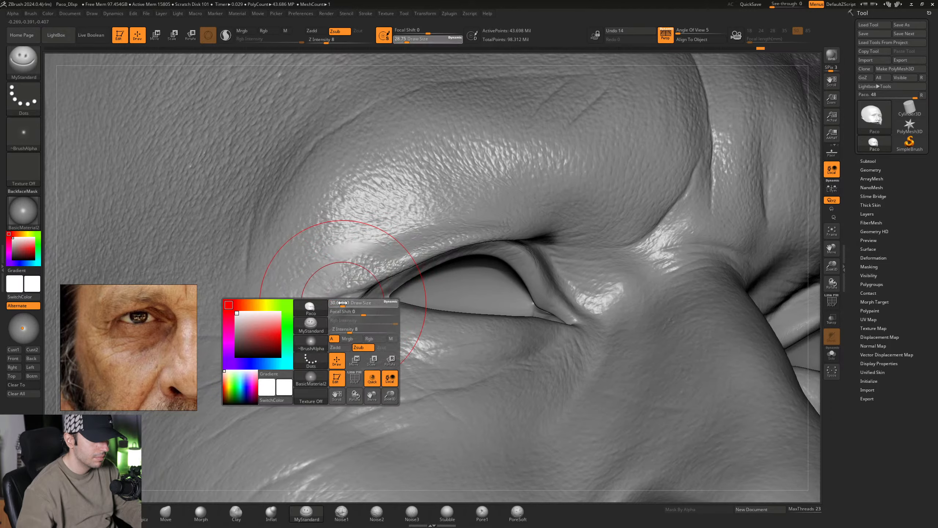
{"action": "left_click_drag", "start_coordinate": [343, 302], "coordinate": [340, 302]}
{"action": "right_click_drag", "start_coordinate": [340, 301], "coordinate": [332, 309]}
{"action": "key", "text": "space"}
{"action": "left_click_drag", "start_coordinate": [334, 310], "coordinate": [326, 312]}
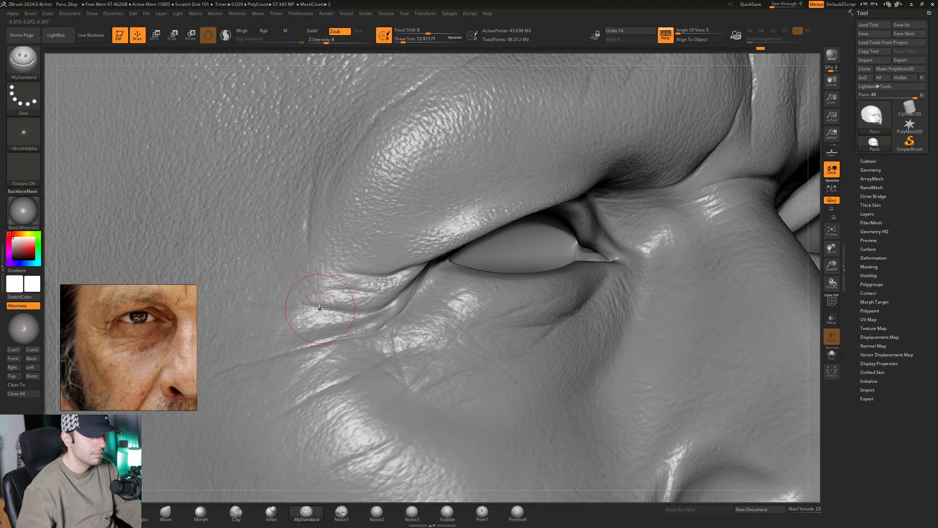
{"action": "mouse_move", "coordinate": [388, 307]}
{"action": "right_mouse_down"}
{"action": "mouse_move", "coordinate": [392, 318]}
{"action": "mouse_move", "coordinate": [357, 331]}
{"action": "mouse_move", "coordinate": [362, 314]}
{"action": "mouse_move", "coordinate": [380, 337]}
{"action": "mouse_move", "coordinate": [420, 338]}
{"action": "right_mouse_up"}
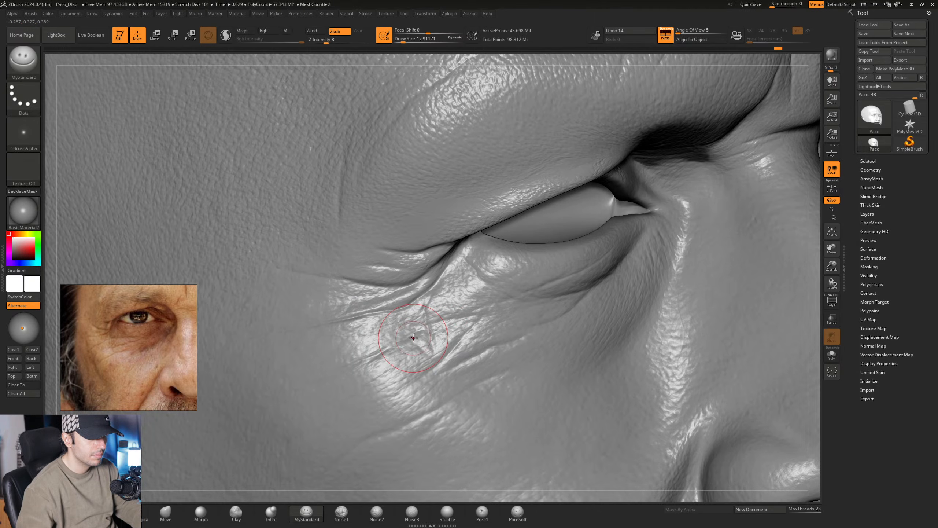
- Carve crossing wrinkles below the right eye's outer corner with MyStandard, increasing the Draw Size to about 14.20 and 18.46
{"action": "key", "text": "space"}
{"action": "left_click_drag", "start_coordinate": [423, 339], "coordinate": [426, 339]}
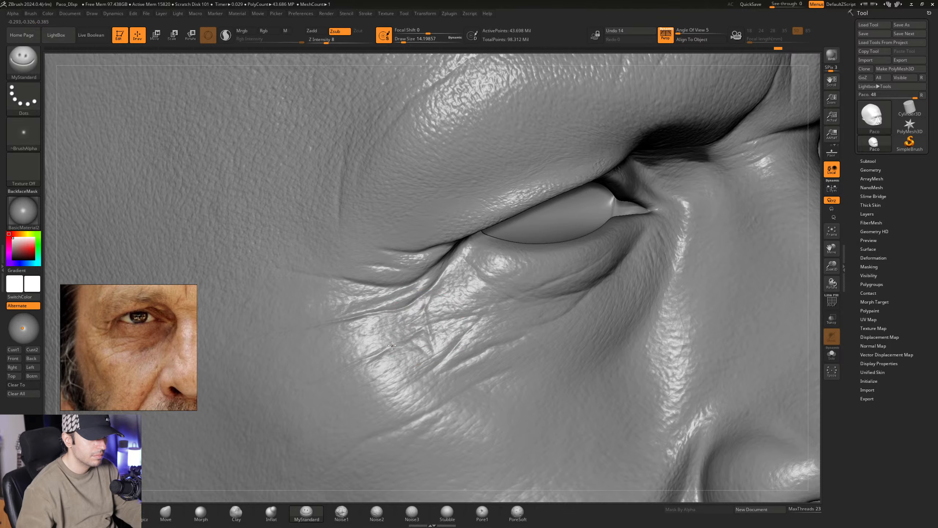
{"action": "mouse_move", "coordinate": [406, 316]}
{"action": "right_mouse_down"}
{"action": "mouse_move", "coordinate": [388, 314]}
{"action": "mouse_move", "coordinate": [405, 307]}
{"action": "mouse_move", "coordinate": [406, 292]}
{"action": "mouse_move", "coordinate": [375, 292]}
{"action": "right_mouse_up"}
{"action": "key", "text": "space"}
{"action": "left_click_drag", "start_coordinate": [374, 290], "coordinate": [384, 290]}
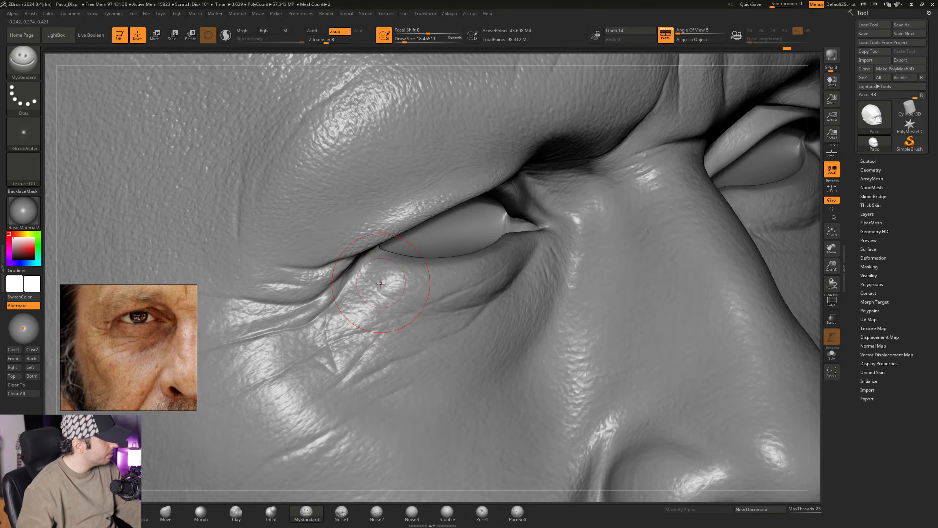
{"action": "mouse_move", "coordinate": [380, 307]}
{"action": "right_mouse_down"}
{"action": "mouse_move", "coordinate": [382, 315]}
{"action": "mouse_move", "coordinate": [362, 297]}
{"action": "right_mouse_up"}
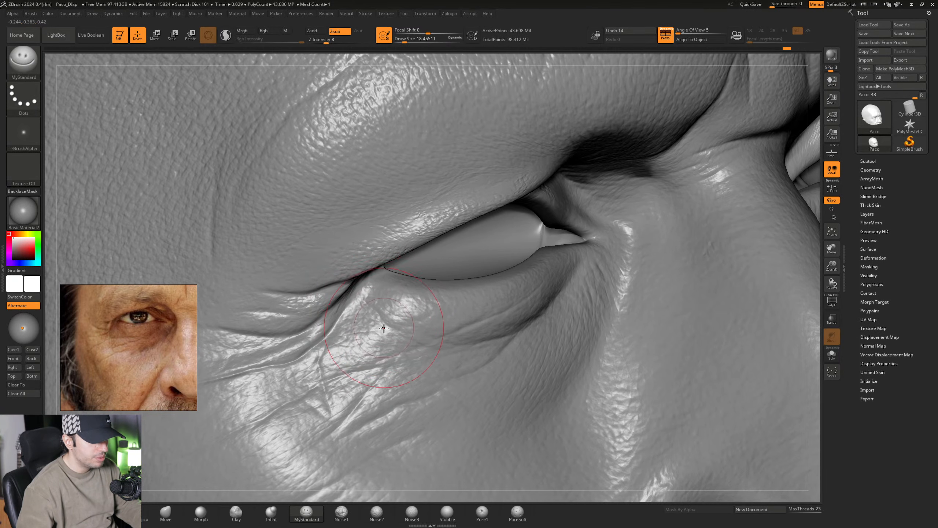
{"action": "mouse_move", "coordinate": [383, 328]}
{"action": "right_mouse_down"}
{"action": "mouse_move", "coordinate": [366, 304]}
{"action": "mouse_move", "coordinate": [366, 317]}
{"action": "mouse_move", "coordinate": [353, 308]}
{"action": "right_mouse_up"}
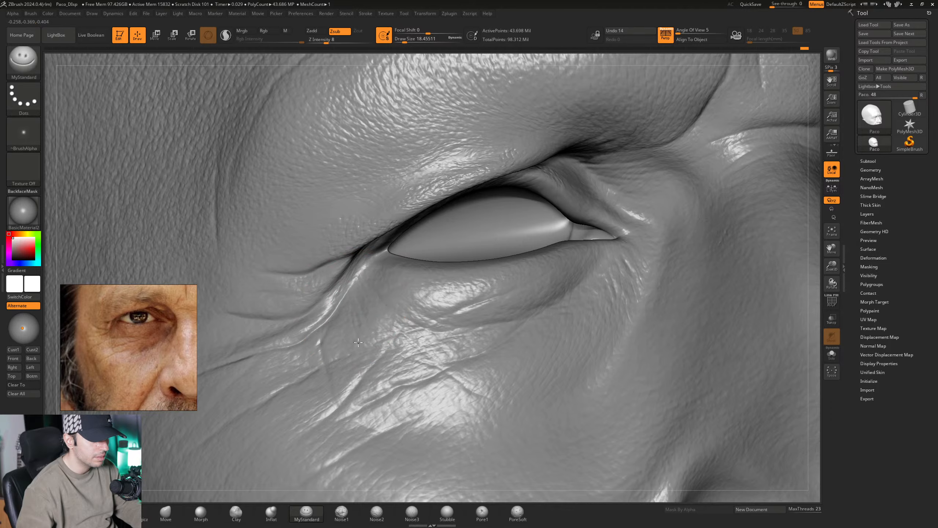
- Extend creases under the right eye toward its inner corner with MyStandard, increasing the Draw Size to about 20.01 and 21.62
{"action": "right_click_drag", "start_coordinate": [371, 351], "coordinate": [375, 364]}
{"action": "key", "text": "space"}
{"action": "left_click", "coordinate": [374, 364]}
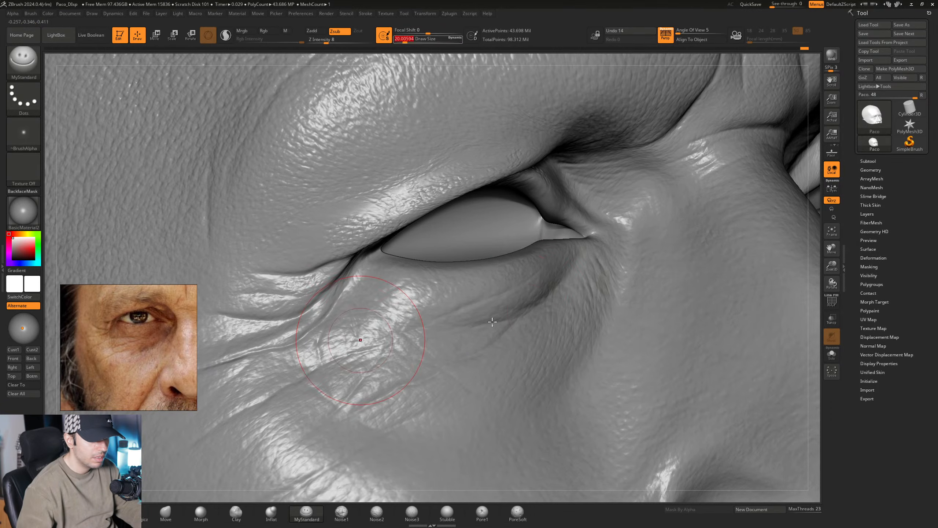
{"action": "mouse_move", "coordinate": [435, 295]}
{"action": "right_mouse_down"}
{"action": "mouse_move", "coordinate": [419, 292]}
{"action": "mouse_move", "coordinate": [455, 314]}
{"action": "mouse_move", "coordinate": [398, 291]}
{"action": "mouse_move", "coordinate": [382, 341]}
{"action": "mouse_move", "coordinate": [398, 320]}
{"action": "right_mouse_up"}
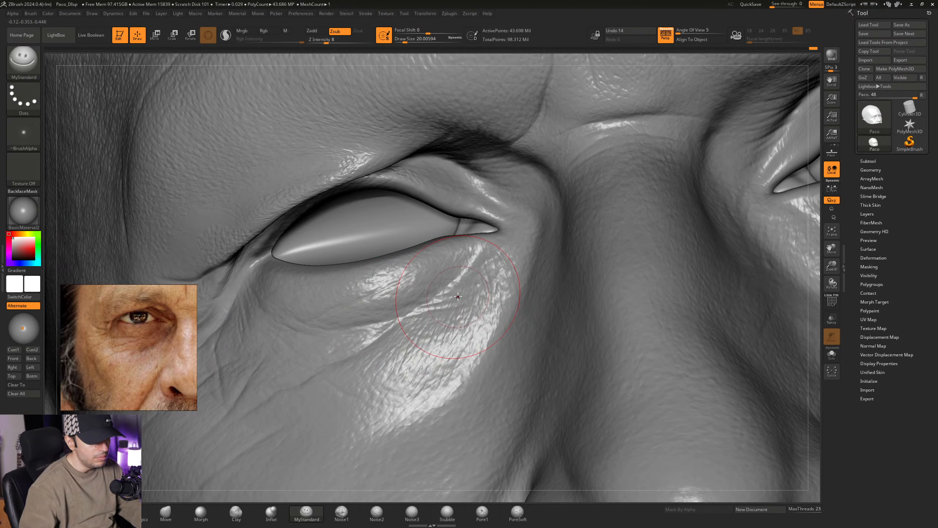
{"action": "right_click_drag", "start_coordinate": [458, 297], "coordinate": [458, 301]}
{"action": "key", "text": "space"}
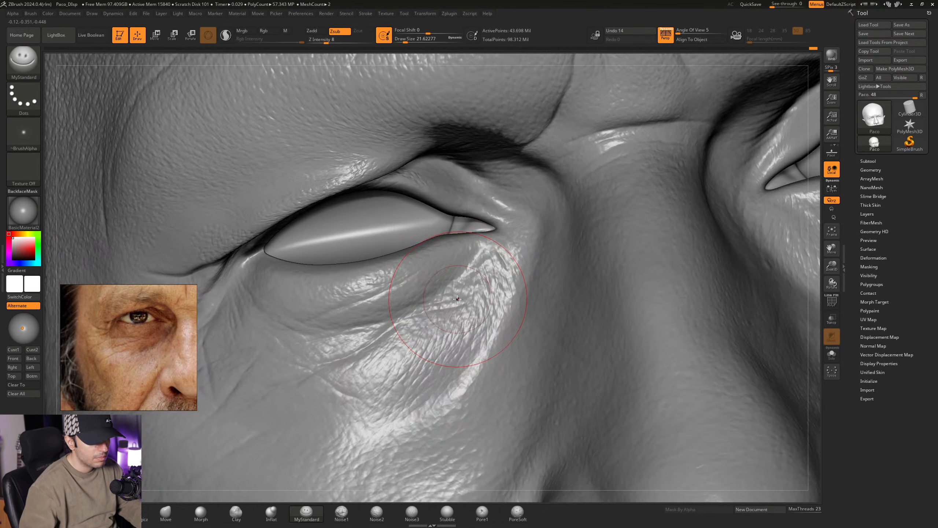
{"action": "right_click_drag", "start_coordinate": [475, 296], "coordinate": [411, 300]}
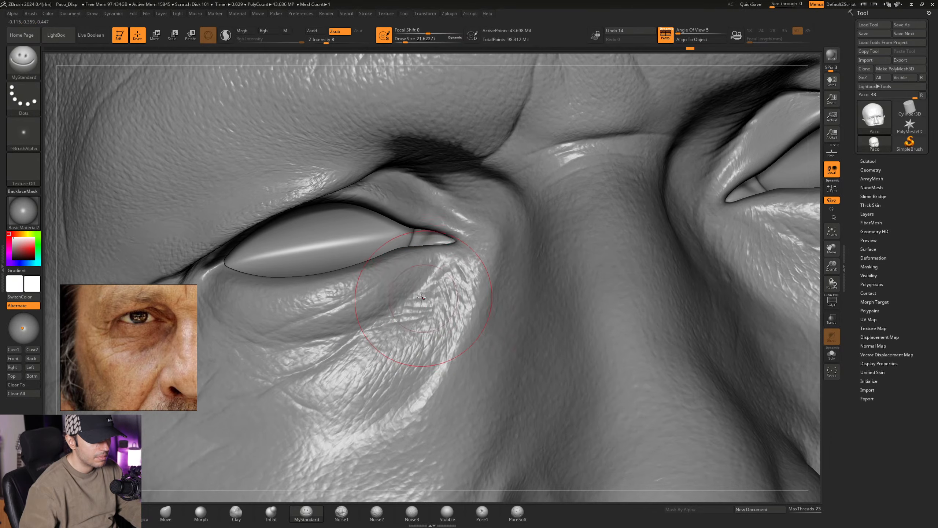
- Refine the fine folds beneath the right lower eyelid with MyStandard at Draw Sizes of about 14.20 and 15.55
{"action": "key", "text": "space"}
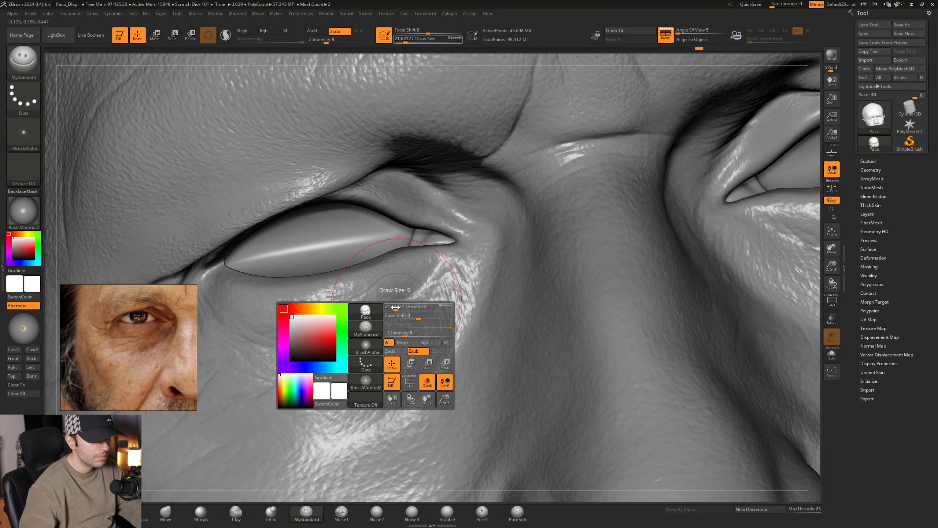
{"action": "mouse_move", "coordinate": [394, 307]}
{"action": "right_mouse_down"}
{"action": "mouse_move", "coordinate": [376, 299]}
{"action": "mouse_move", "coordinate": [398, 290]}
{"action": "right_mouse_up"}
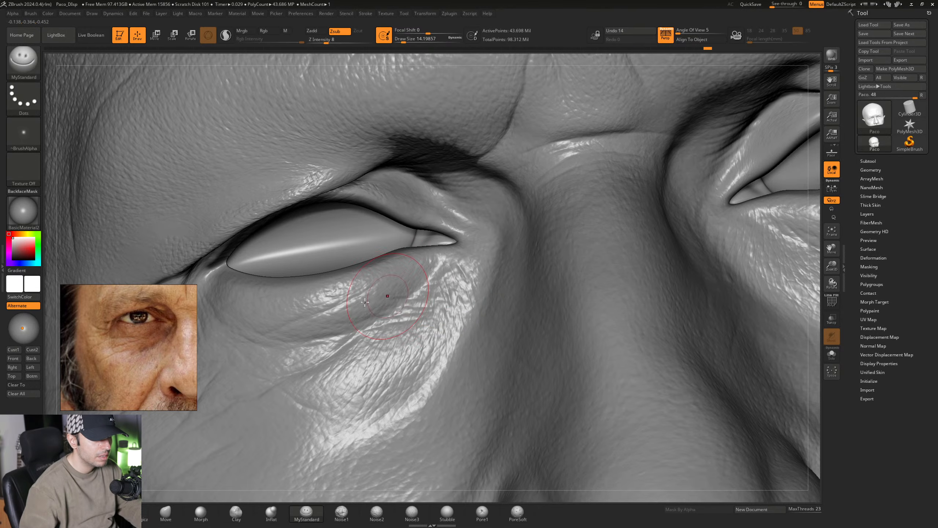
{"action": "key", "text": "space"}
{"action": "right_click_drag", "start_coordinate": [388, 300], "coordinate": [371, 297]}
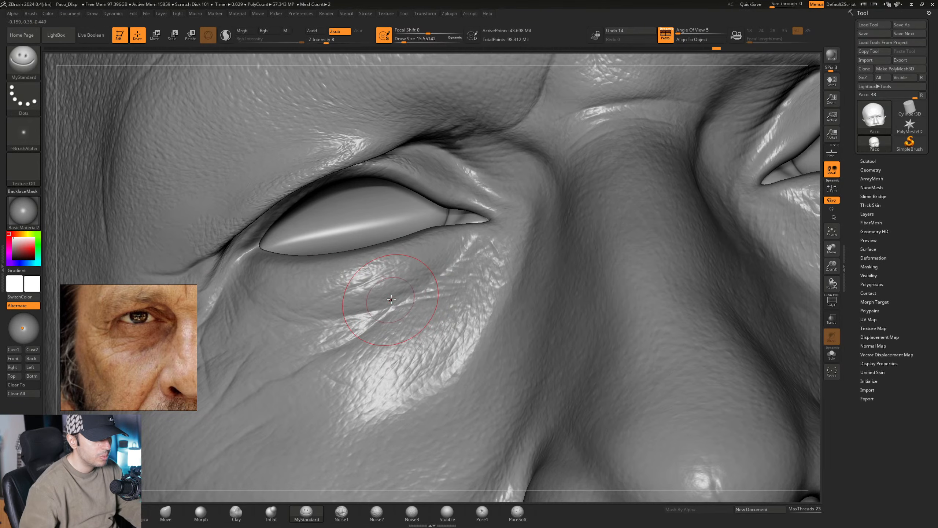
{"action": "right_click_drag", "start_coordinate": [433, 283], "coordinate": [410, 302]}
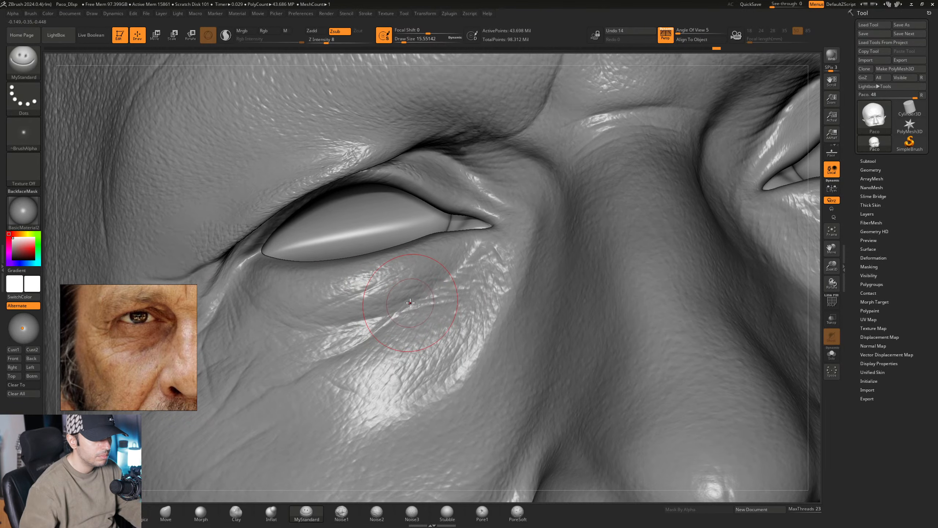
{"action": "mouse_move", "coordinate": [388, 316]}
{"action": "right_mouse_down"}
{"action": "mouse_move", "coordinate": [408, 314]}
{"action": "mouse_move", "coordinate": [393, 313]}
{"action": "right_mouse_up"}
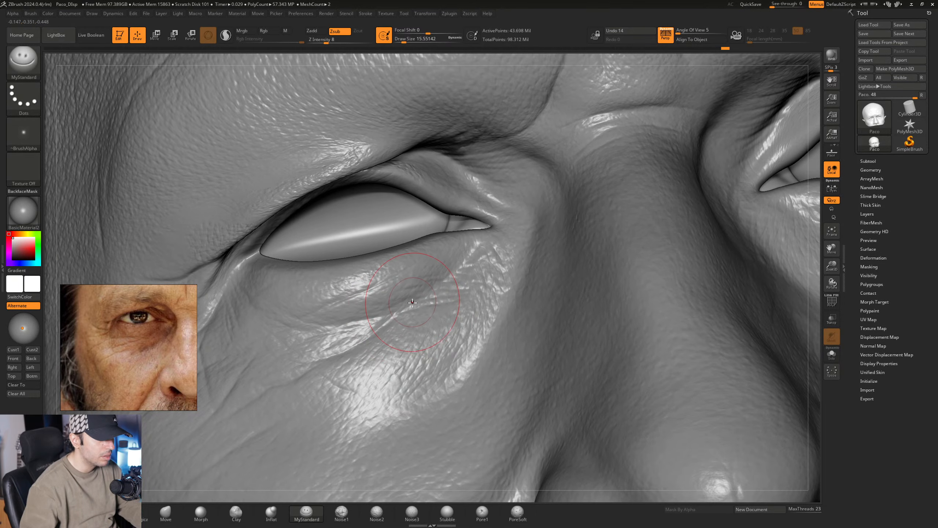
- Carve fine crossing creases beneath the right lower eyelid with MyStandard, reducing the Draw Size to about 11.69
{"action": "mouse_move", "coordinate": [426, 294]}
{"action": "right_mouse_down"}
{"action": "mouse_move", "coordinate": [369, 314]}
{"action": "mouse_move", "coordinate": [388, 316]}
{"action": "right_mouse_up"}
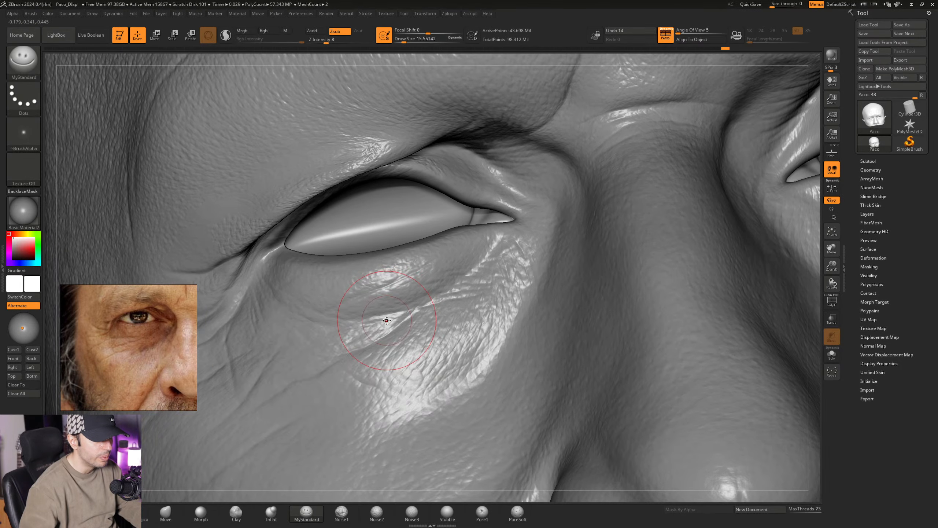
{"action": "key", "text": "space"}
{"action": "left_click_drag", "start_coordinate": [387, 318], "coordinate": [386, 319]}
{"action": "right_click_drag", "start_coordinate": [400, 318], "coordinate": [385, 323]}
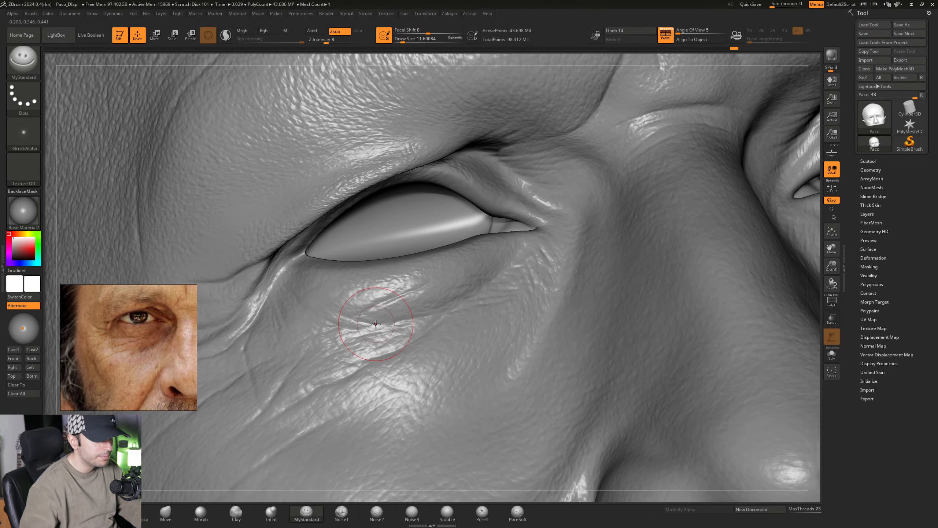
{"action": "mouse_move", "coordinate": [377, 326]}
{"action": "right_mouse_down"}
{"action": "mouse_move", "coordinate": [387, 316]}
{"action": "mouse_move", "coordinate": [366, 303]}
{"action": "right_mouse_up"}
{"action": "key", "text": "space"}
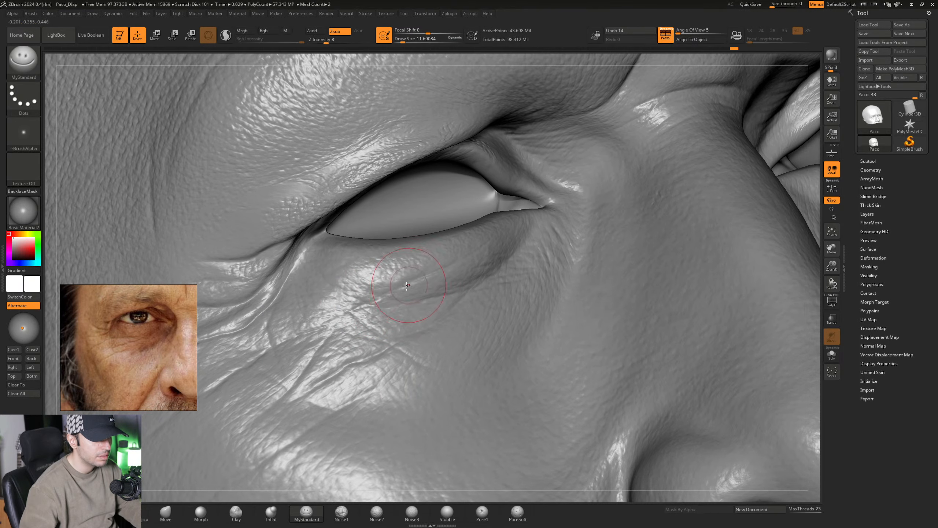
{"action": "mouse_move", "coordinate": [449, 277]}
{"action": "right_mouse_down"}
{"action": "mouse_move", "coordinate": [424, 298]}
{"action": "mouse_move", "coordinate": [402, 299]}
{"action": "mouse_move", "coordinate": [425, 295]}
{"action": "mouse_move", "coordinate": [400, 321]}
{"action": "mouse_move", "coordinate": [421, 294]}
{"action": "right_mouse_up"}
{"action": "right_click_drag", "start_coordinate": [409, 334], "coordinate": [435, 313], "text": "alt"}
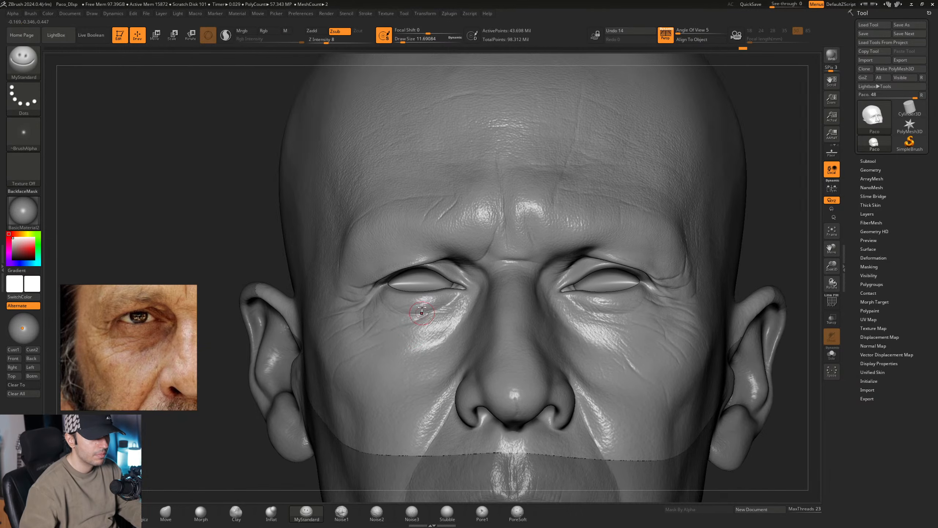
{"action": "right_click_drag", "start_coordinate": [406, 296], "coordinate": [424, 287]}
- Carve broader skin folds across the right cheek beside the nose with MyStandard, increasing the Draw Size to about 25.05 and 30.70
{"action": "key", "text": "space"}
{"action": "left_click_drag", "start_coordinate": [420, 291], "coordinate": [424, 291]}
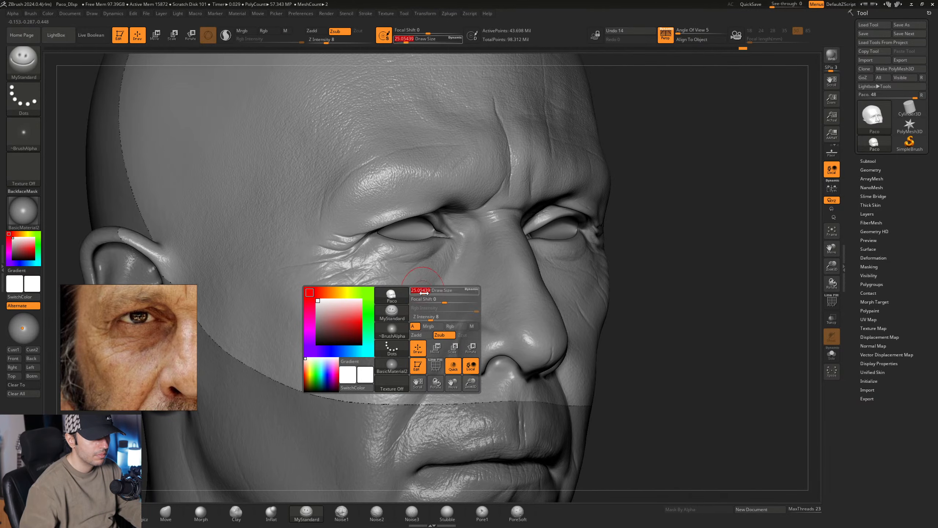
{"action": "mouse_move", "coordinate": [449, 291]}
{"action": "right_mouse_down"}
{"action": "mouse_move", "coordinate": [385, 294]}
{"action": "mouse_move", "coordinate": [415, 296]}
{"action": "right_mouse_up"}
{"action": "key", "text": "space"}
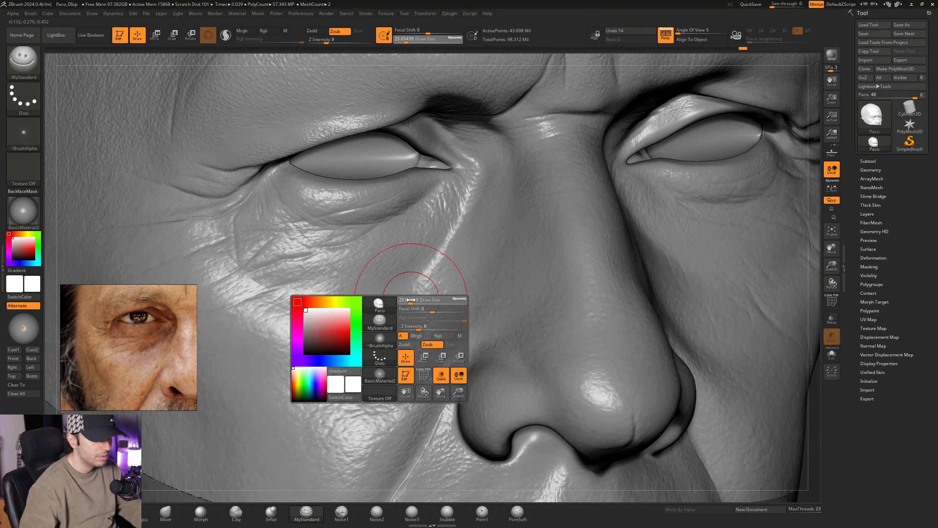
{"action": "left_click_drag", "start_coordinate": [415, 296], "coordinate": [417, 296]}
{"action": "right_click_drag", "start_coordinate": [424, 275], "coordinate": [413, 292]}
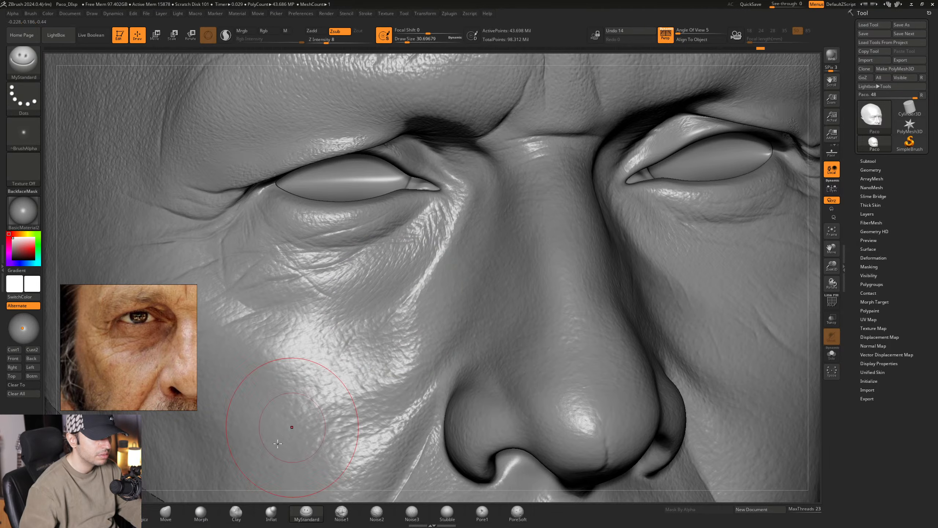
- Soften the new creases on the right inner cheek with the Morph brush at a Draw Size of about 15.55
{"action": "left_click", "coordinate": [200, 512]}
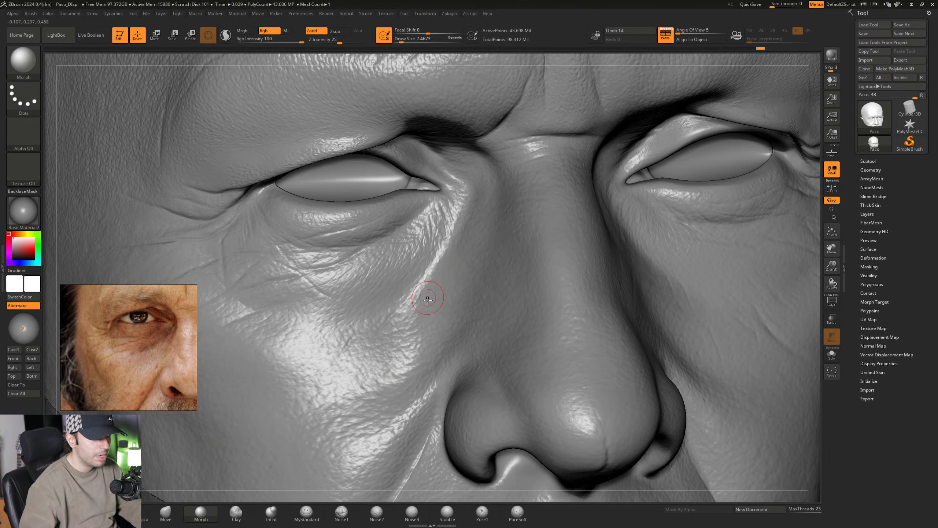
{"action": "right_click_drag", "start_coordinate": [427, 300], "coordinate": [411, 304]}
{"action": "key", "text": "space"}
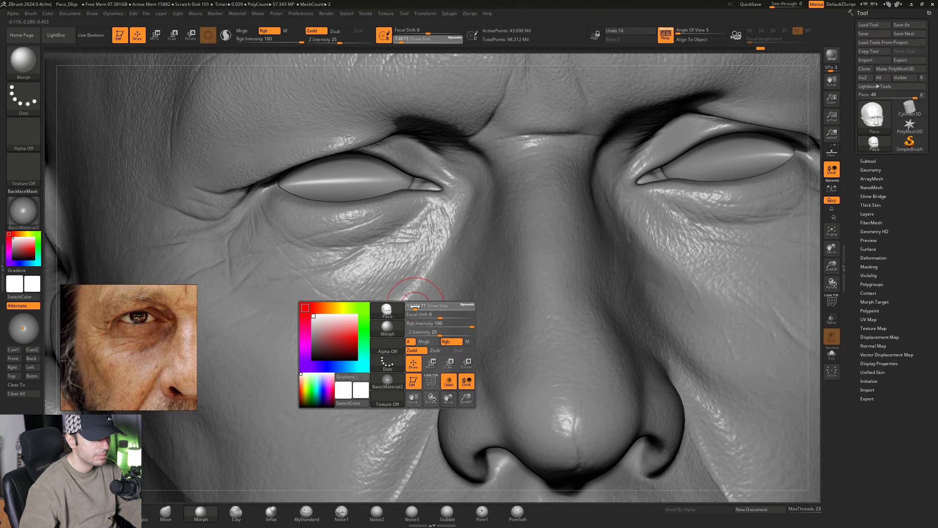
{"action": "left_click_drag", "start_coordinate": [415, 306], "coordinate": [417, 306]}
{"action": "right_click_drag", "start_coordinate": [339, 330], "coordinate": [354, 328]}
{"action": "mouse_move", "coordinate": [405, 313]}
{"action": "right_mouse_down", "text": "ctrl"}
{"action": "mouse_move", "coordinate": [405, 269]}
{"action": "mouse_move", "coordinate": [369, 292]}
{"action": "mouse_move", "coordinate": [390, 295]}
{"action": "mouse_move", "coordinate": [400, 284]}
{"action": "mouse_move", "coordinate": [389, 277]}
{"action": "mouse_move", "coordinate": [396, 322]}
{"action": "mouse_move", "coordinate": [359, 323]}
{"action": "mouse_move", "coordinate": [386, 334]}
{"action": "mouse_move", "coordinate": [356, 295]}
{"action": "mouse_move", "coordinate": [341, 325]}
{"action": "right_mouse_up", "text": "ctrl"}
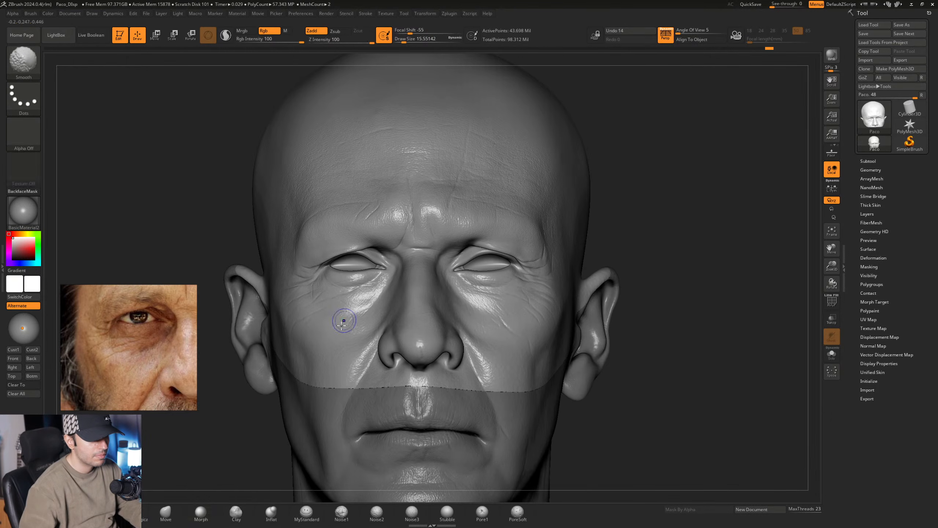
- Carve wrinkles around the right eye's outer corner with MyStandard at a Draw Size of about 18.46
{"action": "left_click", "coordinate": [305, 519]}
{"action": "mouse_move", "coordinate": [319, 250]}
{"action": "right_mouse_down", "text": "ctrl"}
{"action": "mouse_move", "coordinate": [303, 292]}
{"action": "mouse_move", "coordinate": [317, 302]}
{"action": "mouse_move", "coordinate": [297, 305]}
{"action": "mouse_move", "coordinate": [319, 317]}
{"action": "mouse_move", "coordinate": [291, 309]}
{"action": "mouse_move", "coordinate": [376, 311]}
{"action": "mouse_move", "coordinate": [382, 277]}
{"action": "mouse_move", "coordinate": [331, 290]}
{"action": "mouse_move", "coordinate": [351, 259]}
{"action": "mouse_move", "coordinate": [332, 245]}
{"action": "right_mouse_up", "text": "ctrl"}
{"action": "mouse_move", "coordinate": [356, 276]}
{"action": "right_mouse_down"}
{"action": "mouse_move", "coordinate": [373, 280]}
{"action": "mouse_move", "coordinate": [347, 269]}
{"action": "mouse_move", "coordinate": [350, 286]}
{"action": "mouse_move", "coordinate": [354, 271]}
{"action": "mouse_move", "coordinate": [367, 268]}
{"action": "right_mouse_up"}
{"action": "key", "text": "space"}
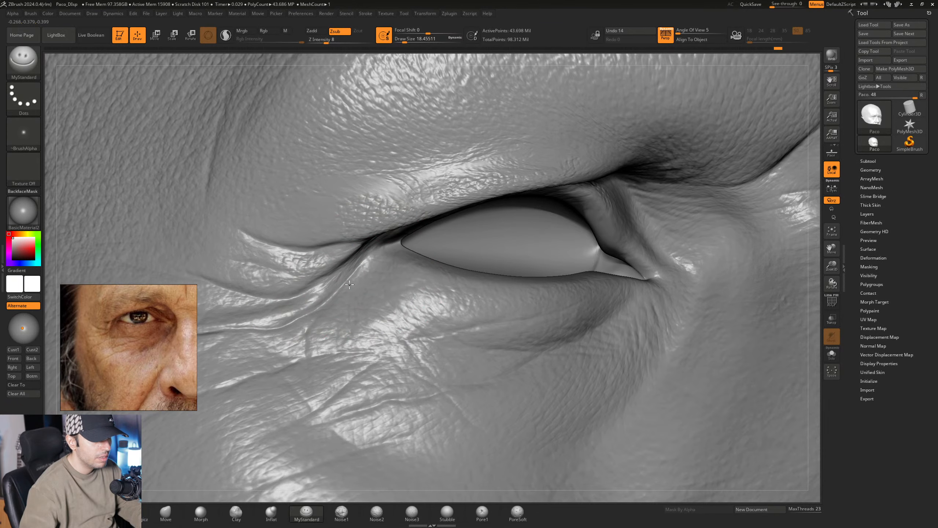
{"action": "mouse_move", "coordinate": [350, 284]}
{"action": "right_mouse_down"}
{"action": "mouse_move", "coordinate": [338, 291]}
{"action": "mouse_move", "coordinate": [380, 262]}
{"action": "mouse_move", "coordinate": [368, 288]}
{"action": "right_mouse_up"}
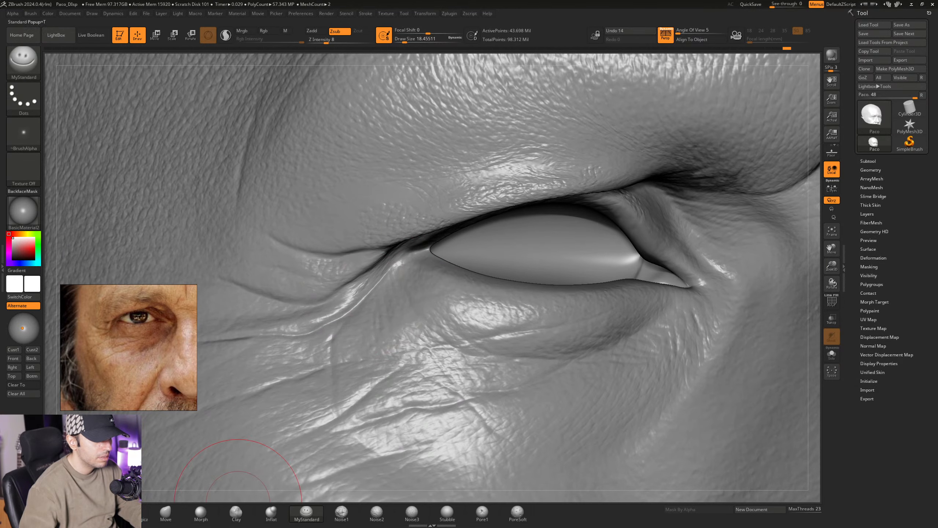
- Raise the skin between the crow's-feet folds at the right eye with the Standard brush, Draw Size about 10.54 and Z Intensity 17
{"action": "left_click", "coordinate": [59, 513]}
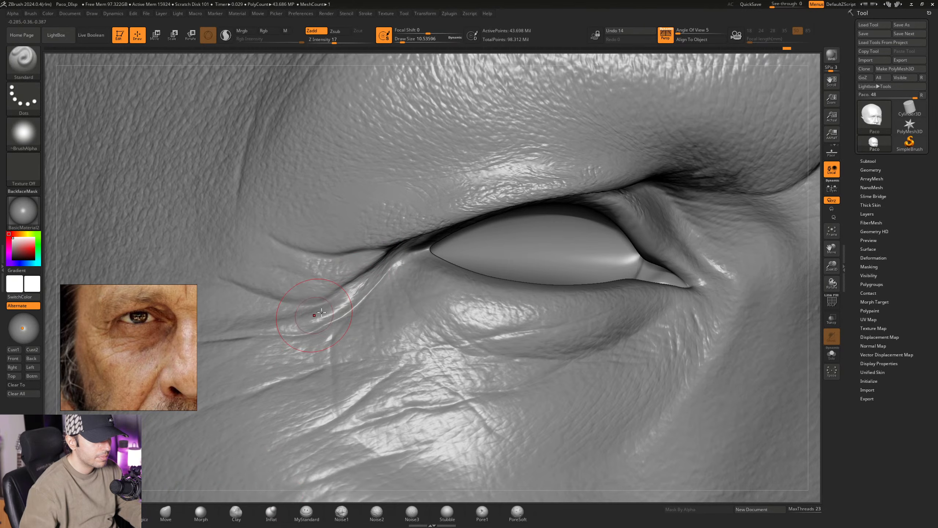
{"action": "right_click_drag", "start_coordinate": [392, 344], "coordinate": [314, 290], "text": "ctrl"}
{"action": "mouse_move", "coordinate": [326, 302]}
{"action": "right_mouse_down"}
{"action": "mouse_move", "coordinate": [385, 337]}
{"action": "mouse_move", "coordinate": [369, 317]}
{"action": "mouse_move", "coordinate": [364, 337]}
{"action": "right_mouse_up"}
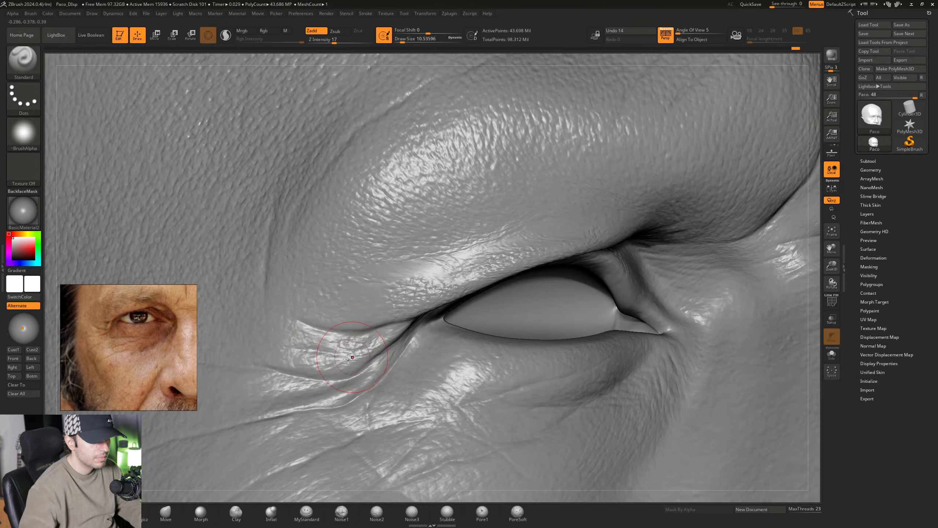
{"action": "mouse_move", "coordinate": [401, 364]}
{"action": "right_mouse_down", "text": "ctrl"}
{"action": "mouse_move", "coordinate": [373, 300]}
{"action": "mouse_move", "coordinate": [360, 282]}
{"action": "mouse_move", "coordinate": [339, 280]}
{"action": "mouse_move", "coordinate": [420, 291]}
{"action": "mouse_move", "coordinate": [430, 314]}
{"action": "mouse_move", "coordinate": [424, 297]}
{"action": "right_mouse_up", "text": "ctrl"}
{"action": "mouse_move", "coordinate": [379, 322]}
{"action": "right_mouse_down", "text": "ctrl"}
{"action": "mouse_move", "coordinate": [381, 292]}
{"action": "mouse_move", "coordinate": [334, 328]}
{"action": "right_mouse_up", "text": "ctrl"}
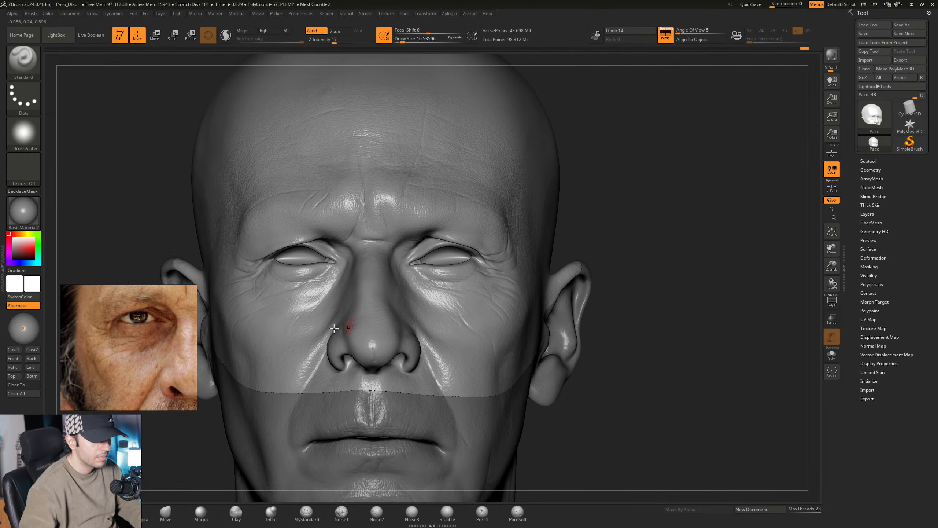
- Add faint creases along the sides of the nose with MyStandard at Draw Size 18.46, shifting the reference photo to show both eyes
{"action": "right_click_drag", "start_coordinate": [375, 303], "coordinate": [320, 428]}
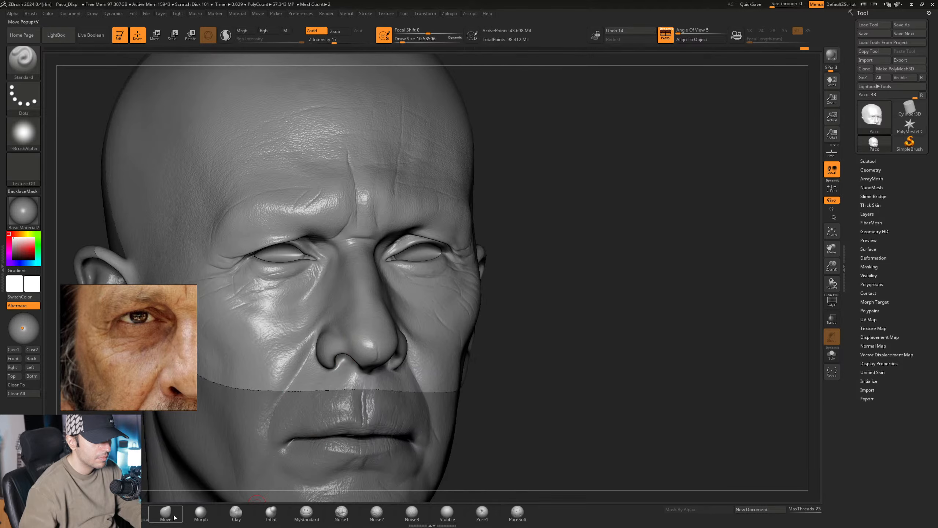
{"action": "left_click", "coordinate": [321, 513]}
{"action": "right_click_drag", "start_coordinate": [402, 290], "coordinate": [400, 314], "text": "ctrl"}
{"action": "right_click_drag", "start_coordinate": [400, 314], "coordinate": [361, 315]}
{"action": "key", "text": "space"}
{"action": "scroll", "coordinate": [136, 338], "scroll_direction": "down", "scroll_amount": 3}
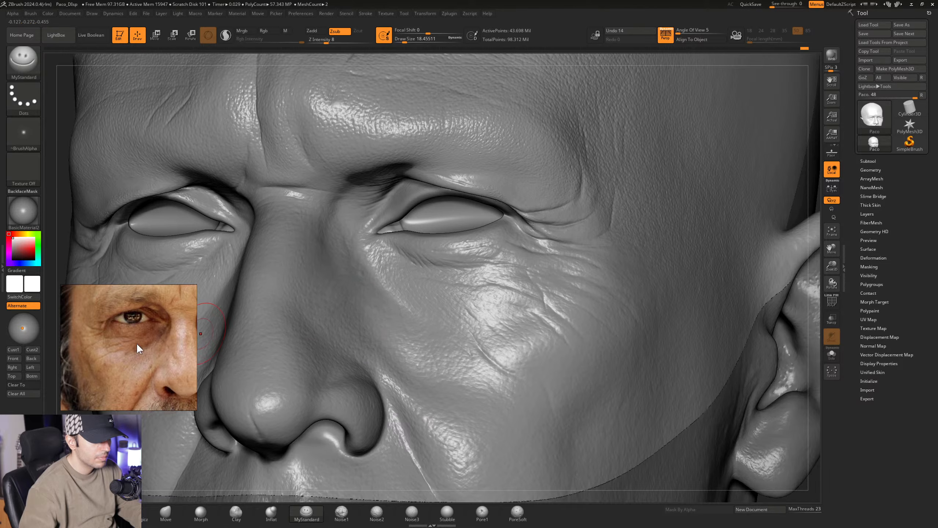
{"action": "middle_click_drag", "start_coordinate": [137, 343], "coordinate": [84, 346]}
{"action": "right_click_drag", "start_coordinate": [346, 300], "coordinate": [358, 316]}
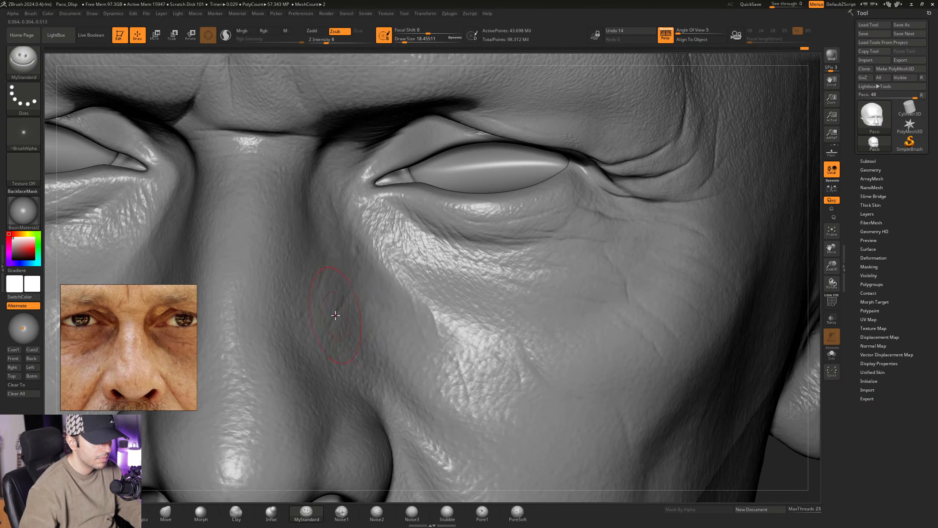
{"action": "right_click_drag", "start_coordinate": [293, 328], "coordinate": [469, 331], "text": "alt"}
{"action": "right_click_drag", "start_coordinate": [342, 306], "coordinate": [357, 304]}
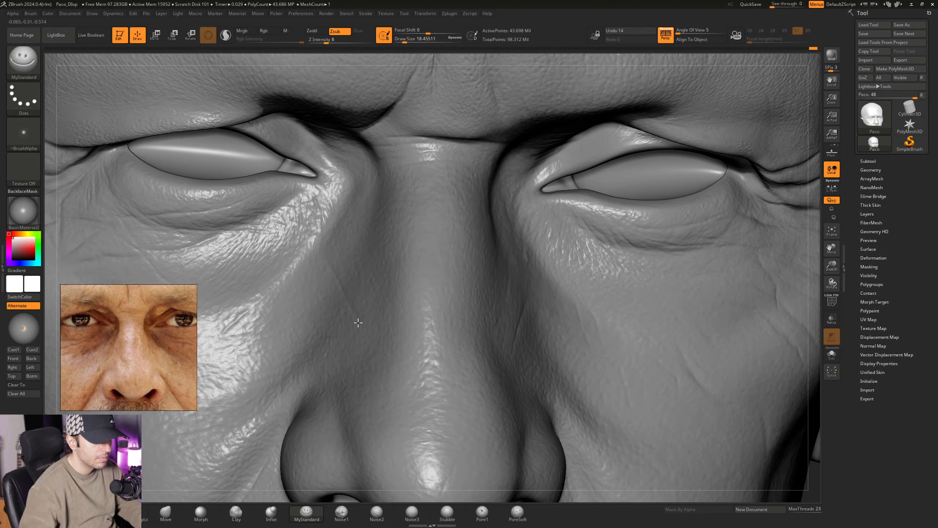
{"action": "mouse_move", "coordinate": [387, 360]}
{"action": "right_mouse_down", "text": "ctrl"}
{"action": "mouse_move", "coordinate": [383, 329]}
{"action": "mouse_move", "coordinate": [371, 333]}
{"action": "mouse_move", "coordinate": [373, 324]}
{"action": "mouse_move", "coordinate": [311, 337]}
{"action": "mouse_move", "coordinate": [327, 340]}
{"action": "mouse_move", "coordinate": [309, 350]}
{"action": "right_mouse_up", "text": "ctrl"}
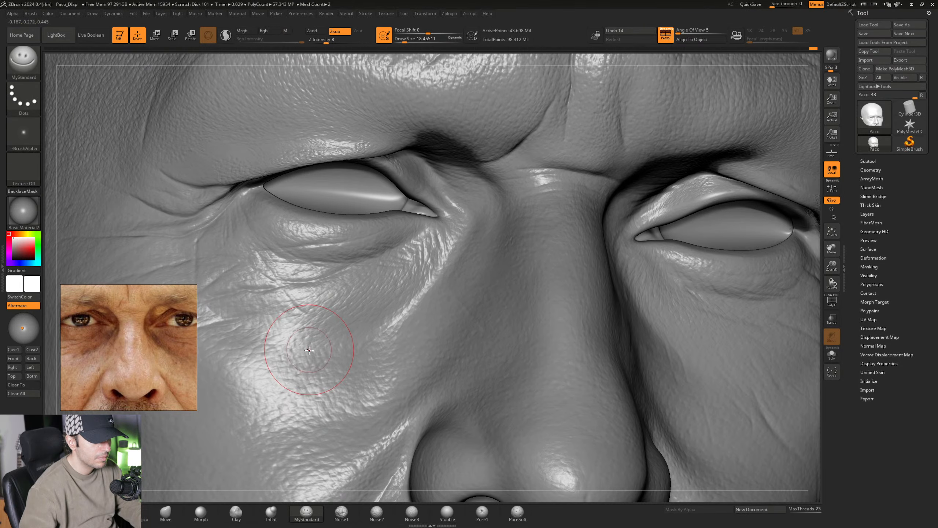
- Set the MyStandard Draw Size to about 26.87 and reposition the reference photo to show the forehead and right brow
{"action": "right_click", "coordinate": [308, 352]}
{"action": "left_click_drag", "start_coordinate": [309, 352], "coordinate": [312, 352]}
{"action": "mouse_move", "coordinate": [105, 345]}
{"action": "middle_mouse_down"}
{"action": "mouse_move", "coordinate": [134, 366]}
{"action": "mouse_move", "coordinate": [136, 381]}
{"action": "middle_mouse_up"}
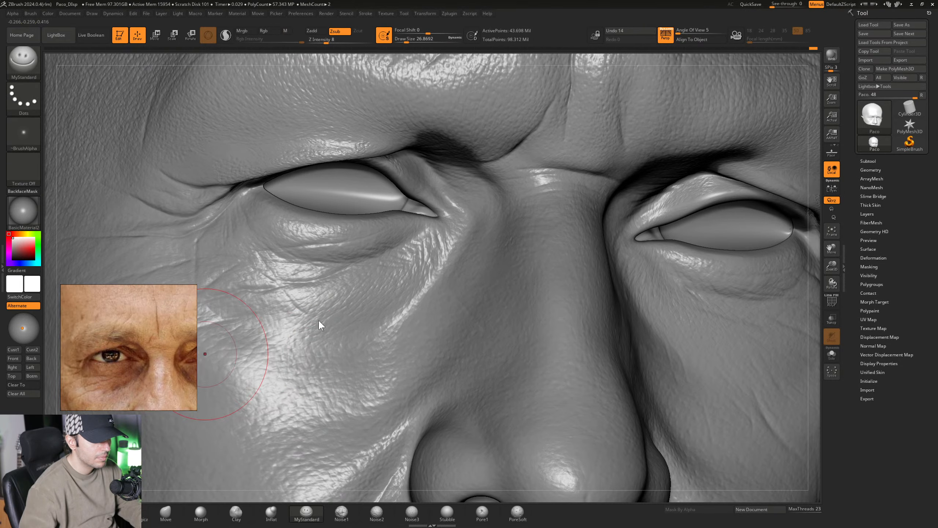
{"action": "right_click_drag", "start_coordinate": [497, 242], "coordinate": [483, 242]}
{"action": "middle_click_drag", "start_coordinate": [110, 321], "coordinate": [111, 337]}
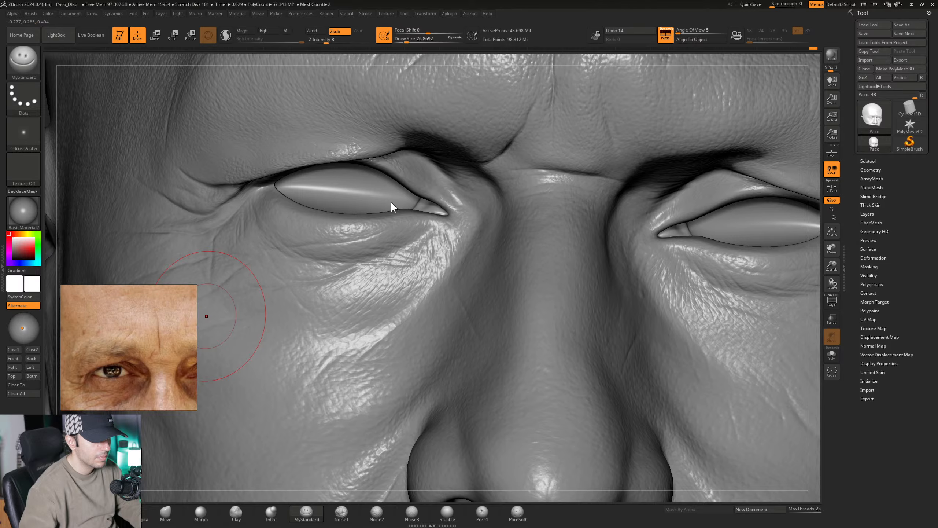
{"action": "mouse_move", "coordinate": [390, 201]}
{"action": "right_mouse_down"}
{"action": "mouse_move", "coordinate": [403, 200]}
{"action": "mouse_move", "coordinate": [398, 370]}
{"action": "right_mouse_up"}
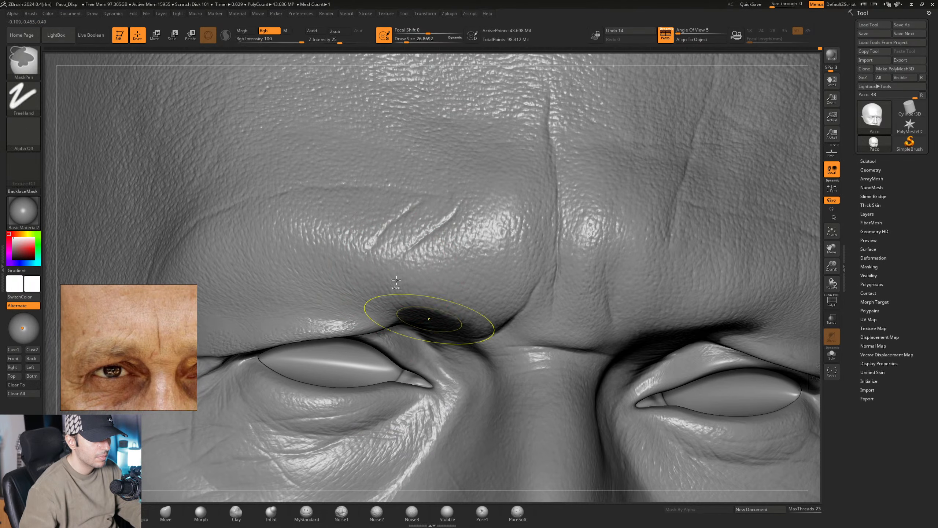
- Subdivide the geometry of the head sculpt
{"action": "right_click_drag", "start_coordinate": [396, 282], "coordinate": [379, 270], "text": "ctrl"}
{"action": "mouse_move", "coordinate": [321, 270]}
{"action": "right_mouse_down"}
{"action": "mouse_move", "coordinate": [410, 289]}
{"action": "mouse_move", "coordinate": [387, 264]}
{"action": "right_mouse_up"}
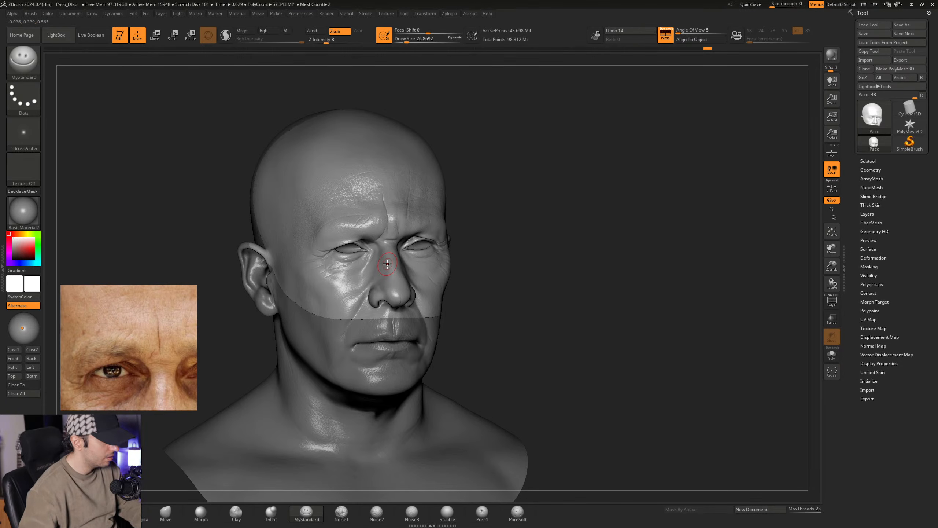
{"action": "key", "text": "ctrl+d"}
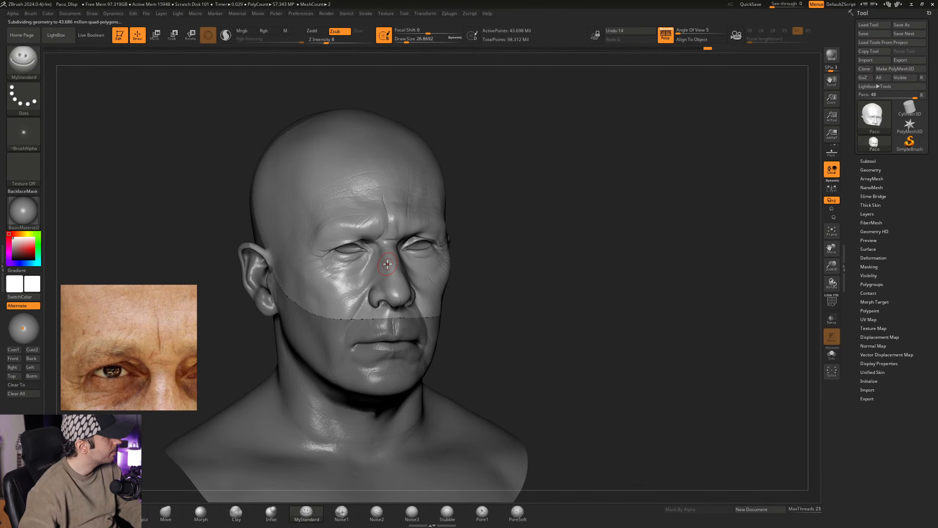
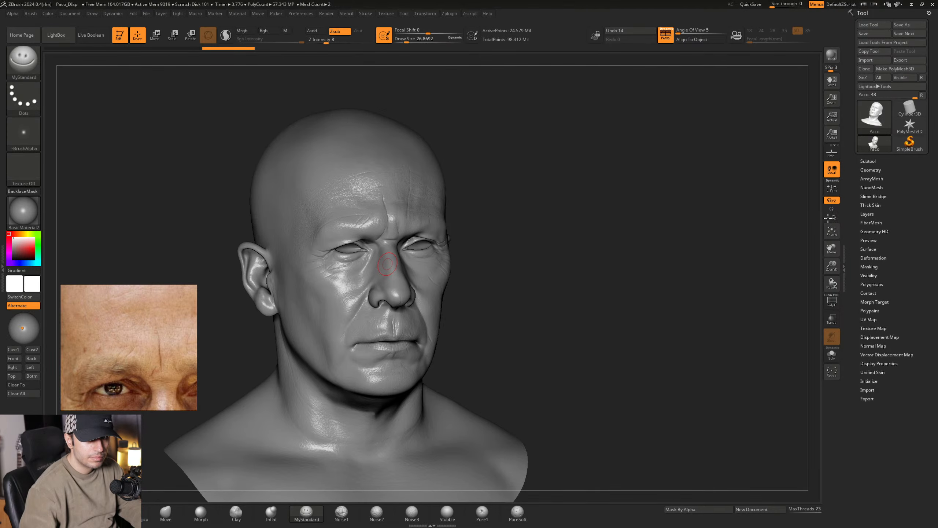
- Turn on the painted layers listed below Wrinkle 1 to display the projected face photo on the head
{"action": "right_click_drag", "start_coordinate": [425, 187], "coordinate": [393, 203]}
{"action": "mouse_move", "coordinate": [393, 203]}
{"action": "right_mouse_down", "text": "ctrl"}
{"action": "mouse_move", "coordinate": [414, 201]}
{"action": "mouse_move", "coordinate": [463, 240]}
{"action": "mouse_move", "coordinate": [442, 244]}
{"action": "right_mouse_up", "text": "ctrl"}
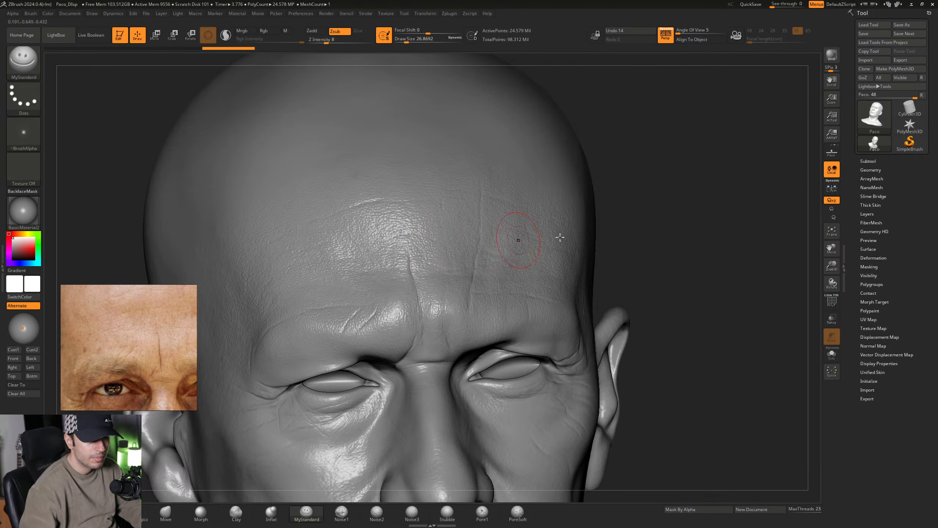
{"action": "left_click", "coordinate": [871, 214]}
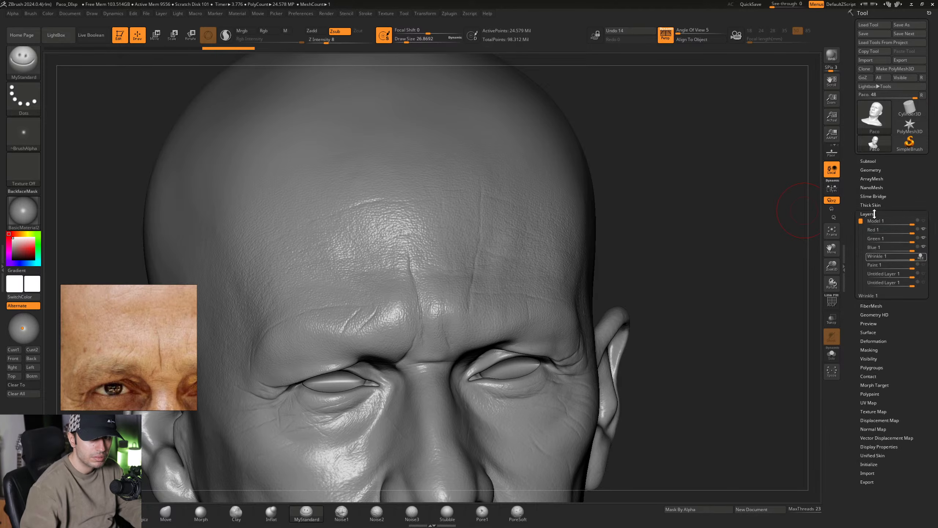
{"action": "mouse_move", "coordinate": [925, 266]}
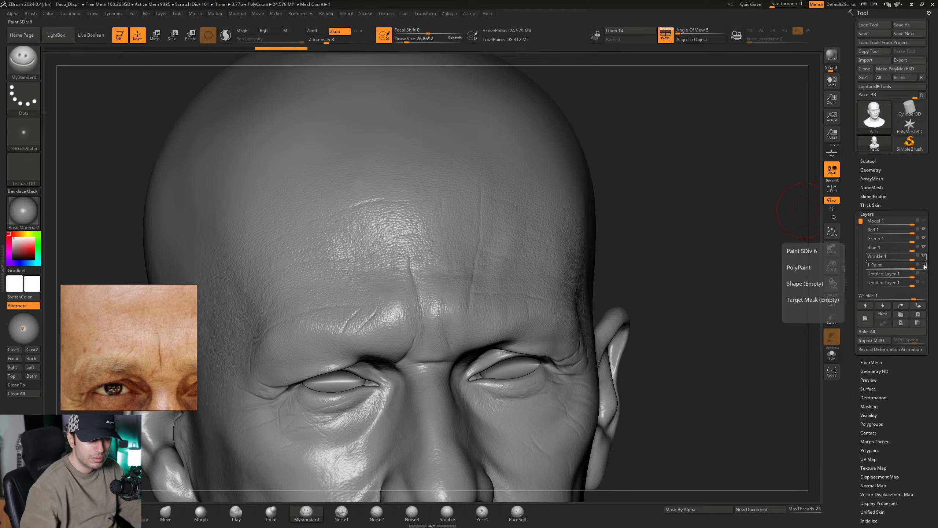
{"action": "left_click", "coordinate": [924, 266]}
{"action": "left_click", "coordinate": [924, 274]}
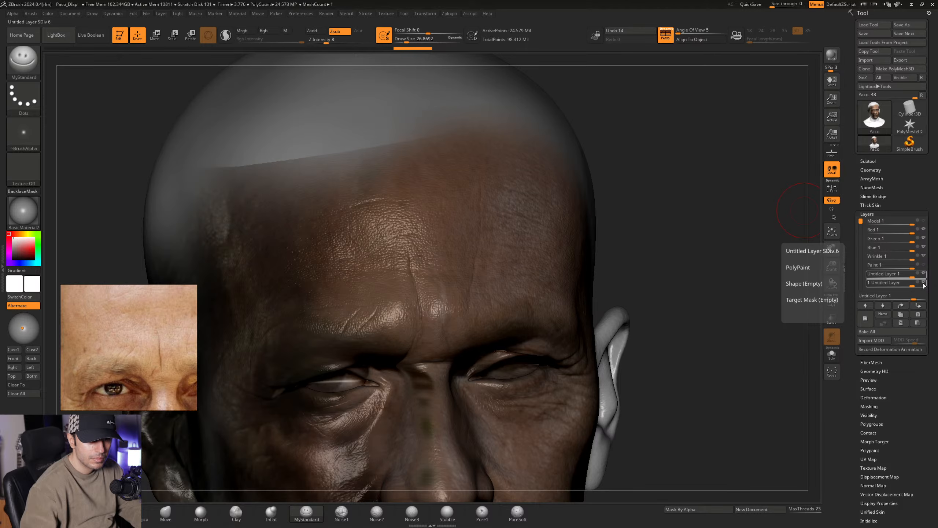
{"action": "left_click", "coordinate": [923, 283]}
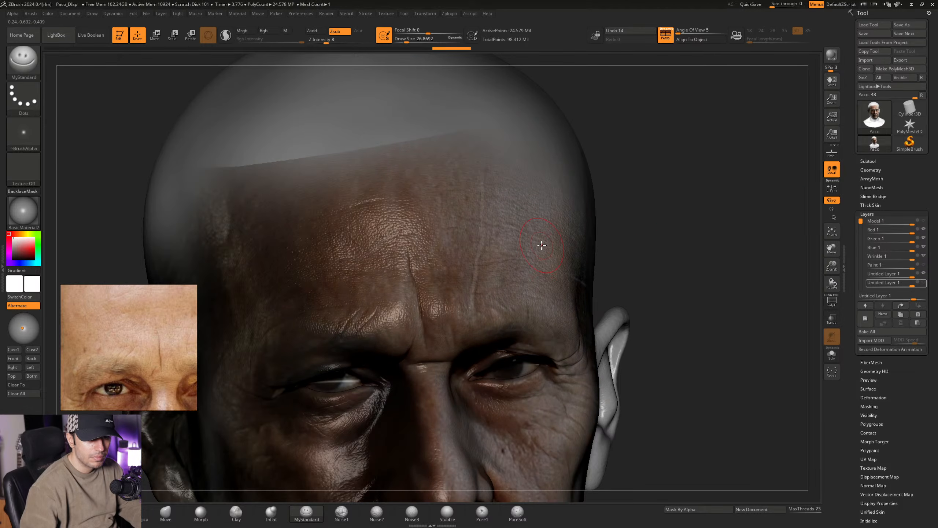
- Assign the SkinShade4 material to the head and put the Wrinkle 1 layer back into recording mode
{"action": "left_click", "coordinate": [15, 214]}
{"action": "left_click", "coordinate": [288, 223]}
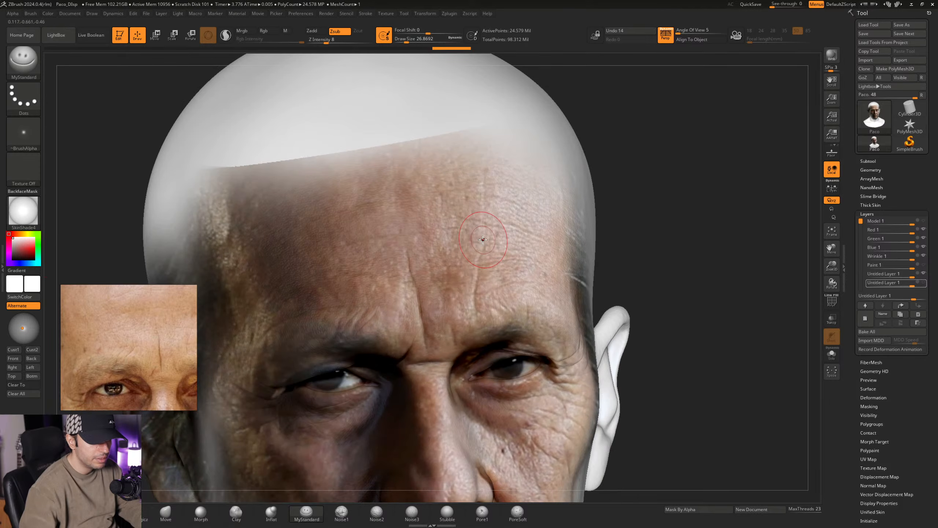
{"action": "mouse_move", "coordinate": [464, 264]}
{"action": "right_mouse_down"}
{"action": "mouse_move", "coordinate": [475, 296]}
{"action": "mouse_move", "coordinate": [508, 261]}
{"action": "mouse_move", "coordinate": [503, 290]}
{"action": "right_mouse_up"}
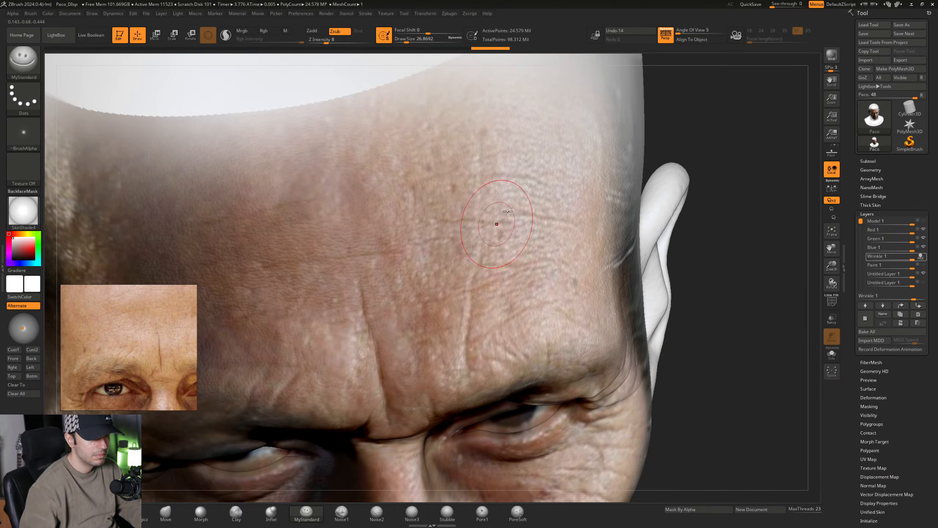
{"action": "mouse_move", "coordinate": [476, 221]}
{"action": "right_mouse_down"}
{"action": "mouse_move", "coordinate": [497, 259]}
{"action": "mouse_move", "coordinate": [470, 255]}
{"action": "right_mouse_up"}
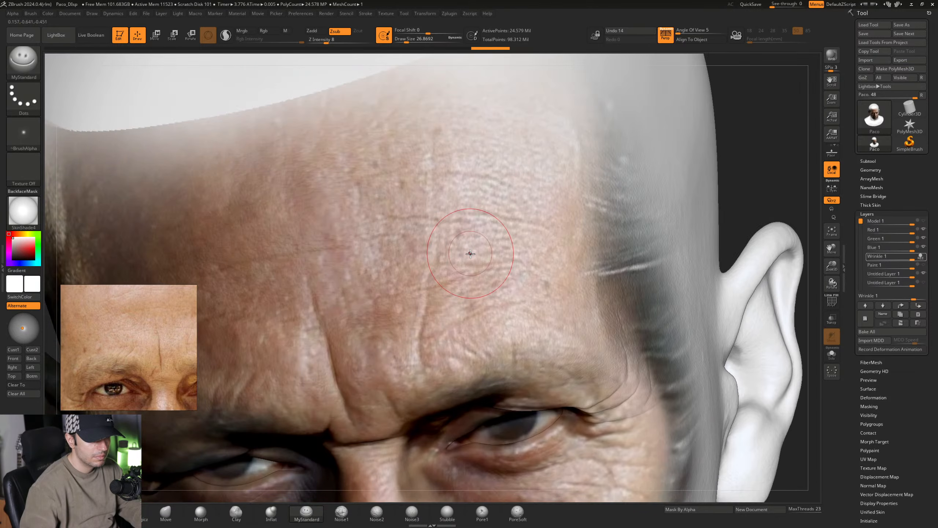
- Toggle the head's polypaint off and on to compare the photo's forehead wrinkles with the sculpted surface, leaving the polypaint shown
{"action": "left_click", "coordinate": [869, 161]}
{"action": "left_click", "coordinate": [913, 186]}
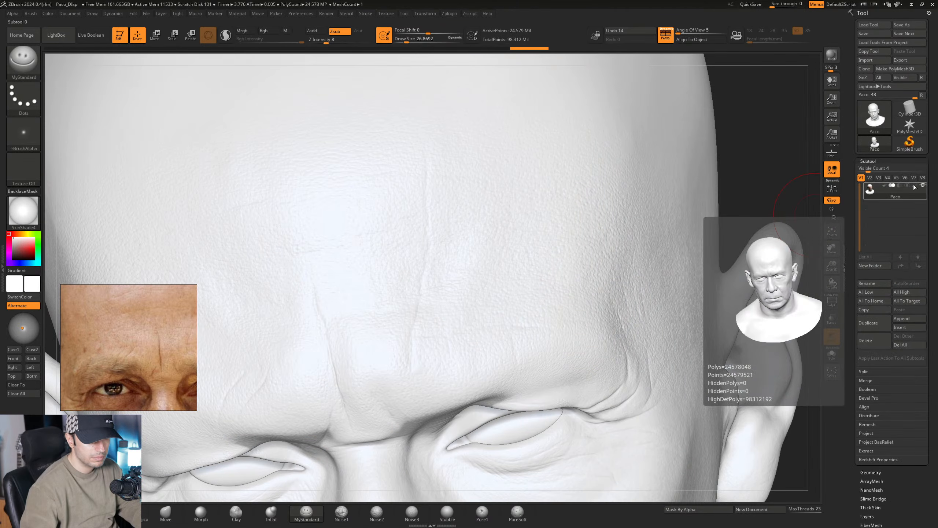
{"action": "right_click_drag", "start_coordinate": [513, 218], "coordinate": [494, 236]}
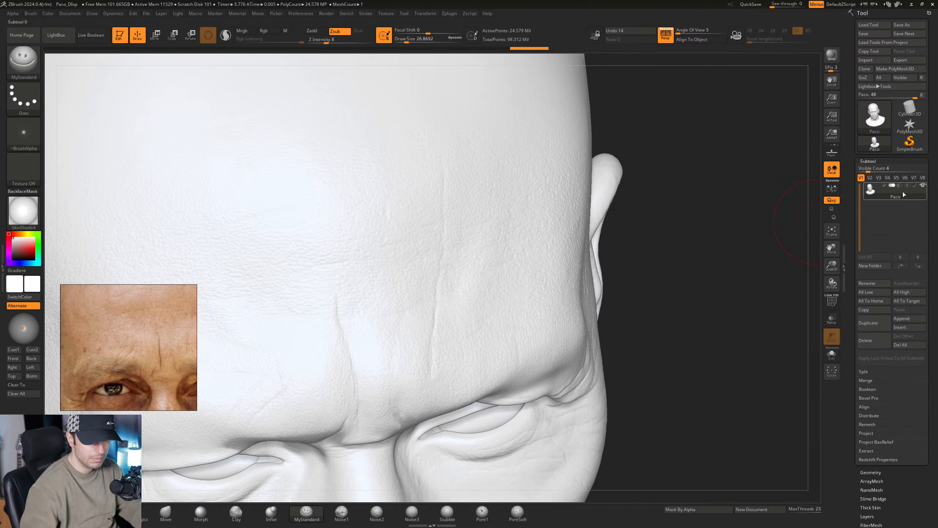
{"action": "mouse_move", "coordinate": [917, 189]}
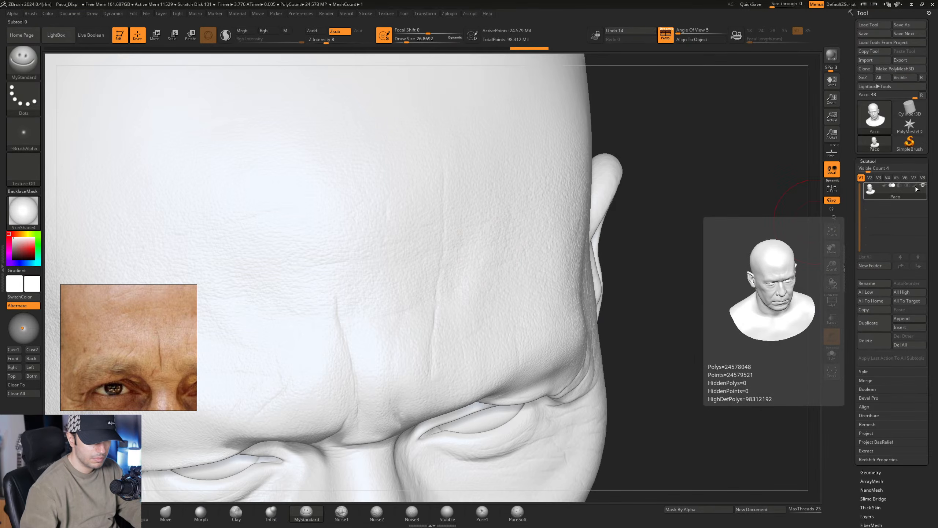
{"action": "left_click", "coordinate": [916, 187]}
{"action": "left_click", "coordinate": [915, 187]}
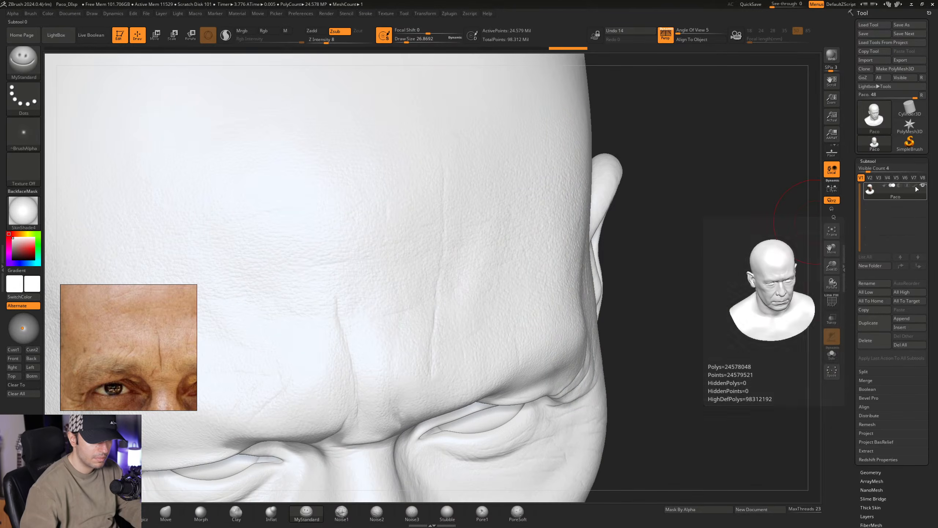
{"action": "left_click", "coordinate": [915, 186]}
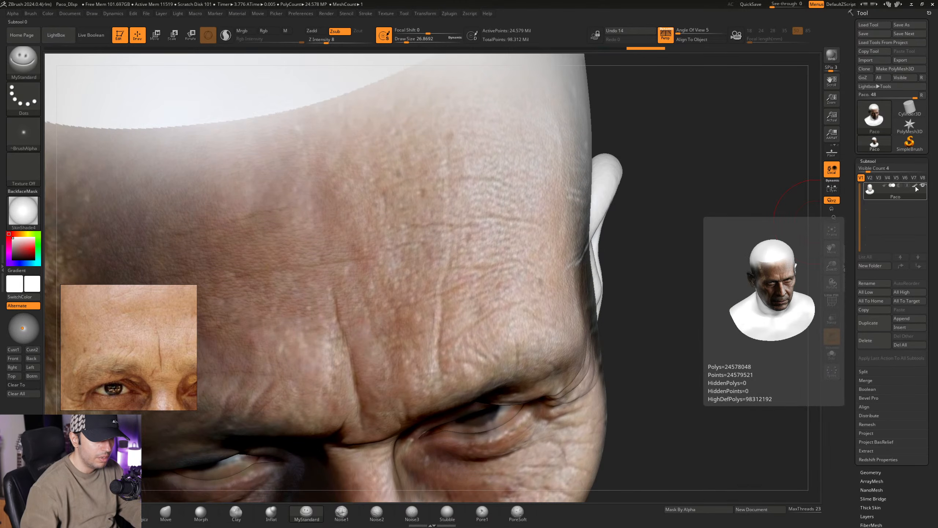
{"action": "left_click", "coordinate": [916, 187]}
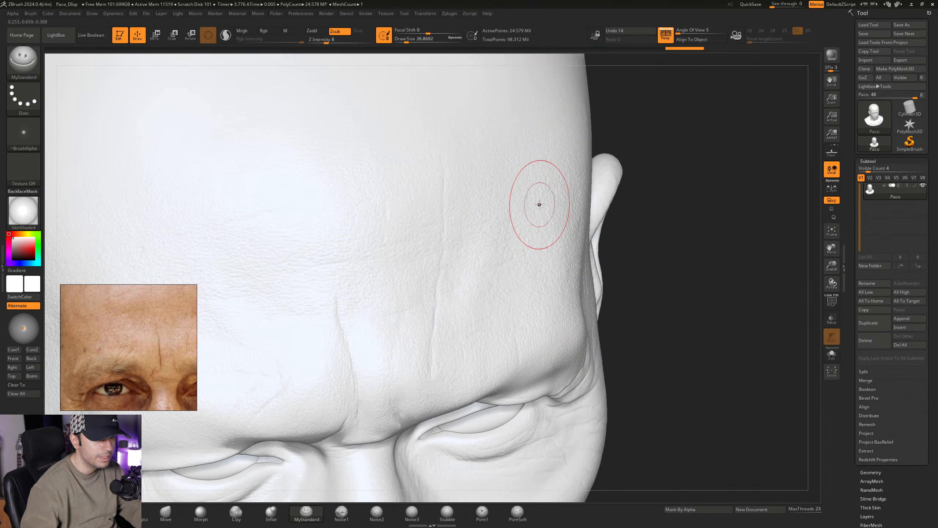
{"action": "right_click_drag", "start_coordinate": [503, 224], "coordinate": [443, 285]}
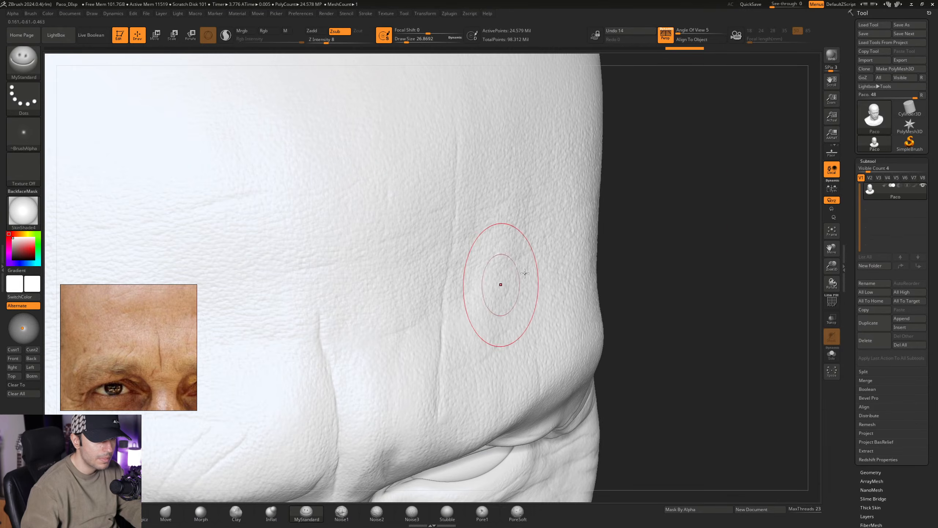
{"action": "left_click", "coordinate": [917, 188]}
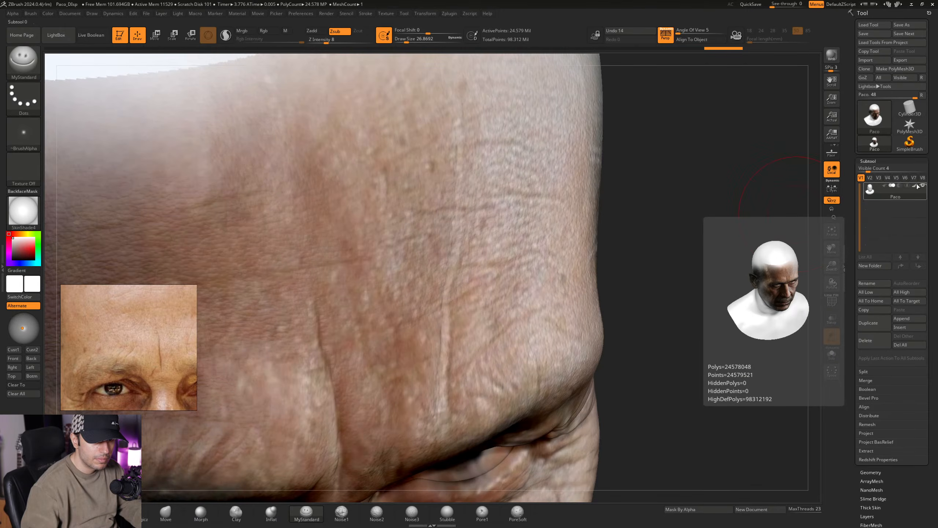
{"action": "left_click", "coordinate": [917, 187]}
{"action": "left_click", "coordinate": [916, 188]}
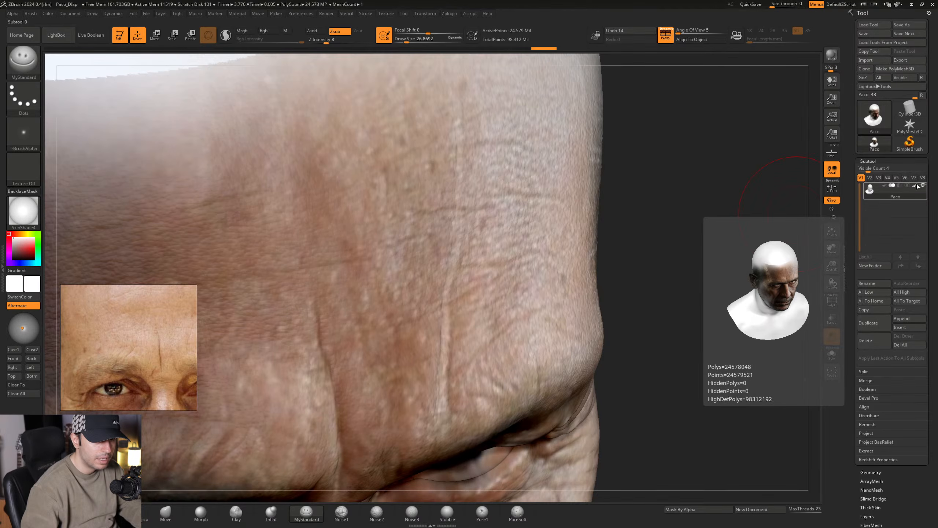
{"action": "left_click", "coordinate": [917, 187]}
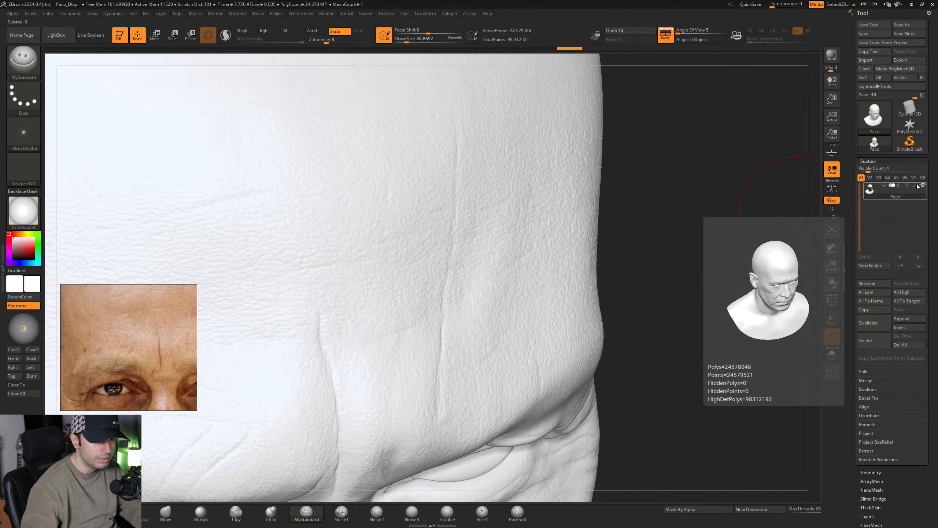
{"action": "left_click", "coordinate": [917, 187]}
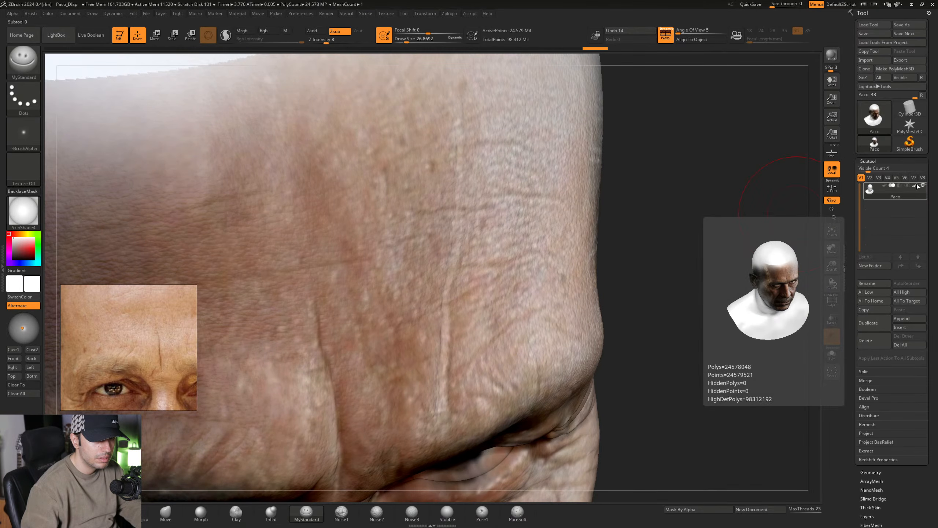
{"action": "left_click", "coordinate": [917, 188]}
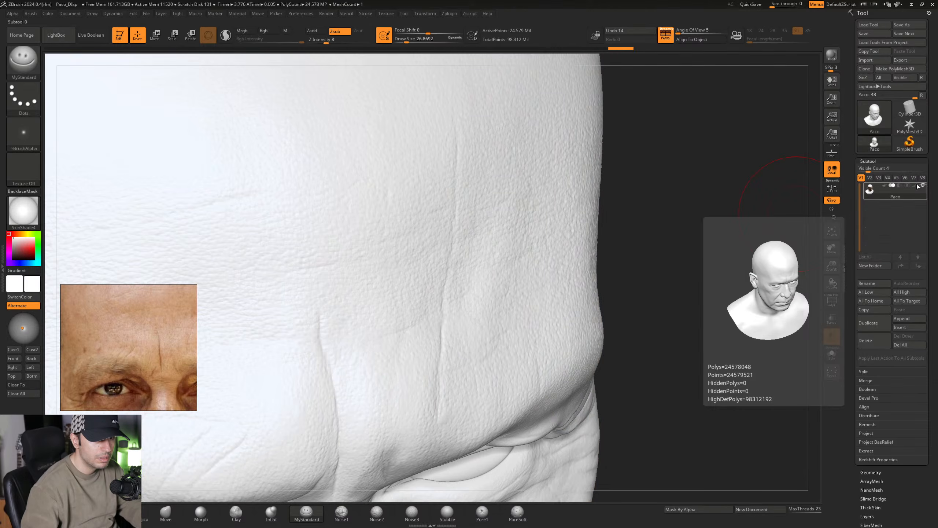
{"action": "left_click", "coordinate": [917, 187]}
- Set the MyStandard Draw Size to about 15.55 and reposition the reference photo to show the side of the forehead
{"action": "right_click", "coordinate": [469, 323]}
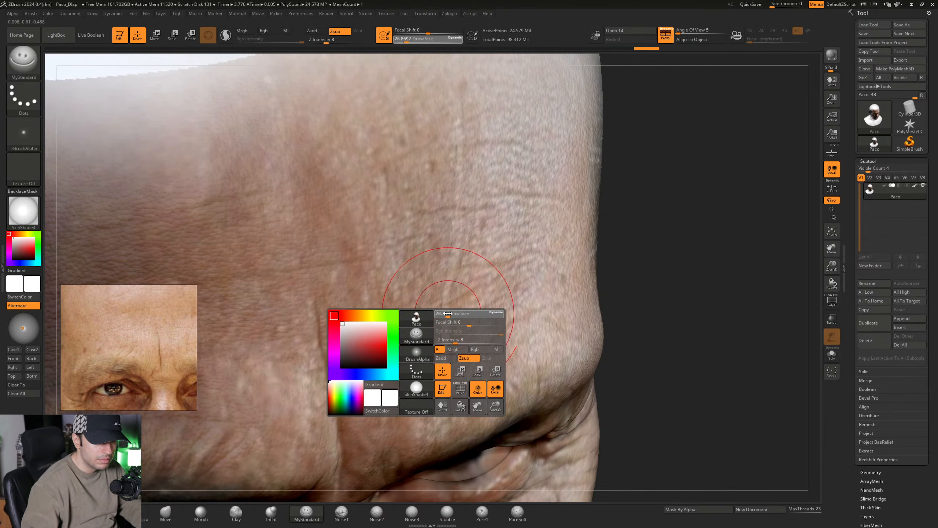
{"action": "right_click_drag", "start_coordinate": [428, 308], "coordinate": [423, 318], "text": "ctrl"}
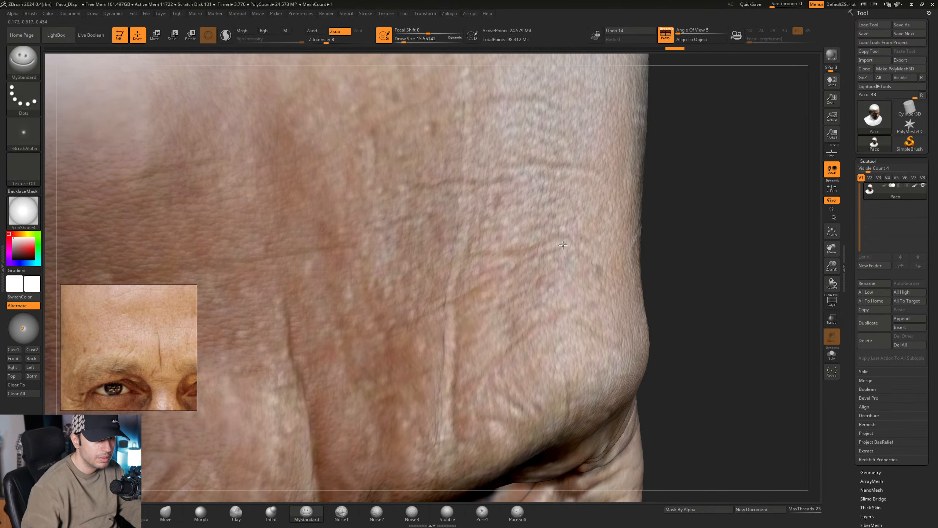
{"action": "mouse_move", "coordinate": [120, 336]}
{"action": "middle_mouse_down"}
{"action": "mouse_move", "coordinate": [90, 361]}
{"action": "mouse_move", "coordinate": [87, 404]}
{"action": "middle_mouse_up"}
{"action": "mouse_move", "coordinate": [141, 329]}
{"action": "middle_mouse_down"}
{"action": "mouse_move", "coordinate": [95, 330]}
{"action": "mouse_move", "coordinate": [106, 345]}
{"action": "mouse_move", "coordinate": [89, 352]}
{"action": "middle_mouse_up"}
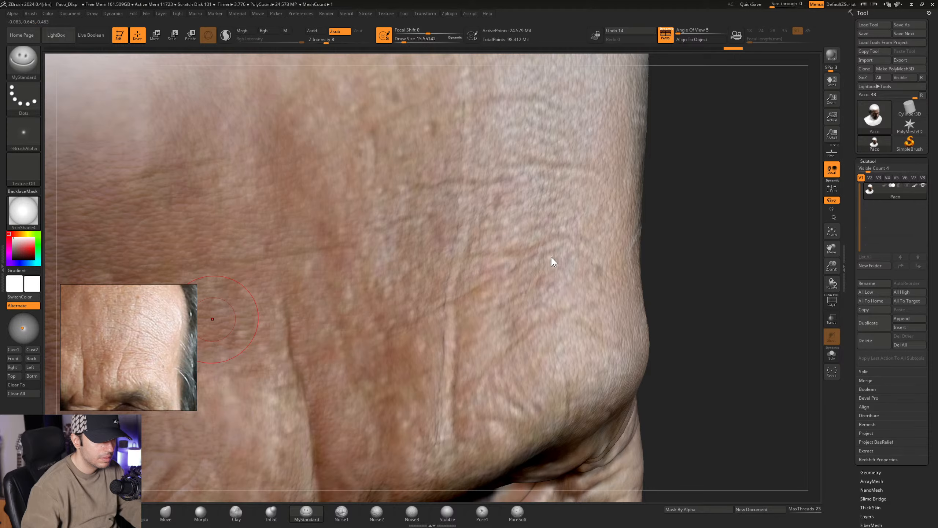
- Carve fine creases above the left brow and on the left side of the forehead, following the wrinkles in the polypaint
{"action": "mouse_move", "coordinate": [552, 260]}
{"action": "right_mouse_down"}
{"action": "mouse_move", "coordinate": [536, 312]}
{"action": "mouse_move", "coordinate": [505, 287]}
{"action": "mouse_move", "coordinate": [495, 291]}
{"action": "right_mouse_up"}
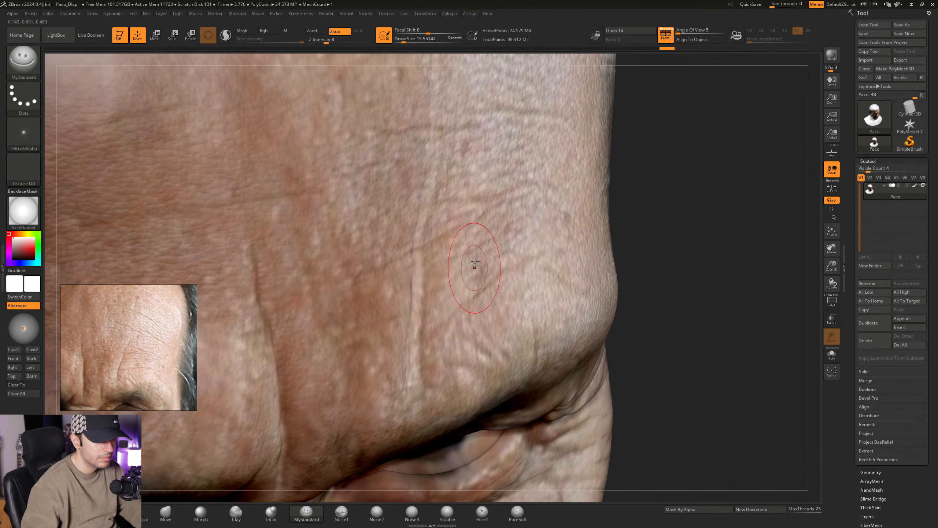
{"action": "right_click_drag", "start_coordinate": [483, 236], "coordinate": [505, 301], "text": "alt"}
{"action": "right_click_drag", "start_coordinate": [503, 256], "coordinate": [509, 281], "text": "alt"}
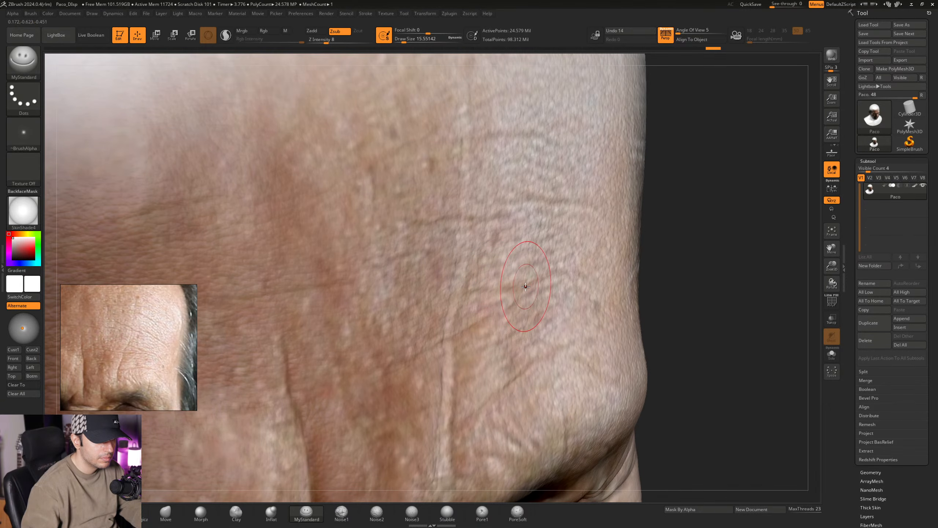
{"action": "right_click_drag", "start_coordinate": [461, 240], "coordinate": [483, 293], "text": "alt"}
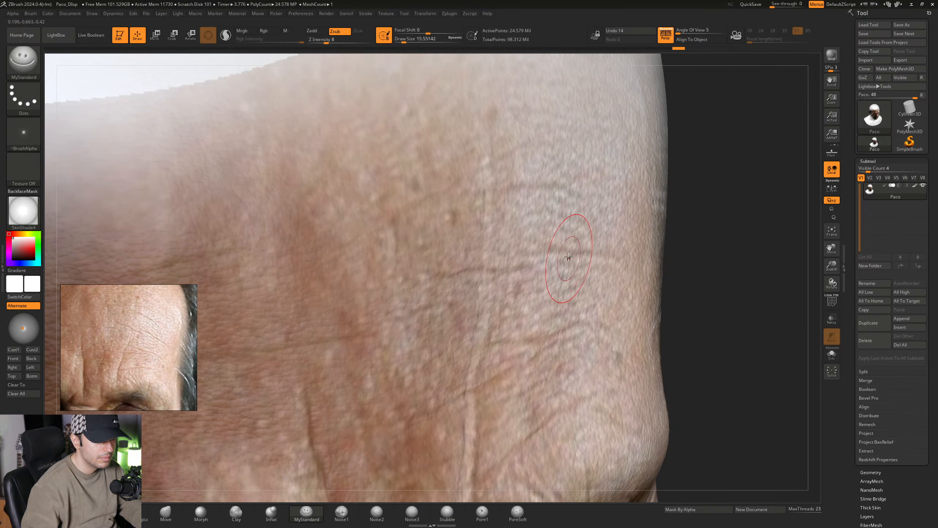
{"action": "right_click_drag", "start_coordinate": [547, 271], "coordinate": [638, 231], "text": "alt"}
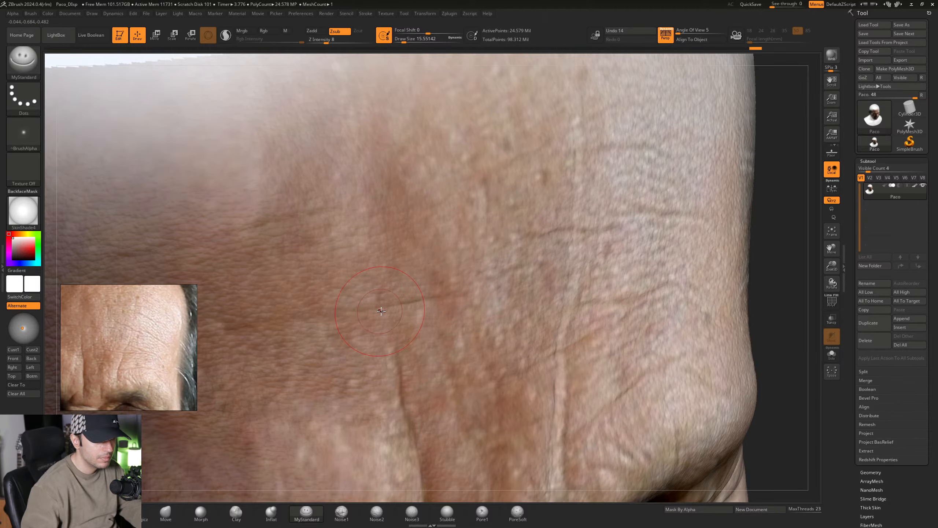
- Carve the horizontal creases across the middle of the forehead and up towards the hairline along the painted wrinkle lines
{"action": "right_click_drag", "start_coordinate": [316, 326], "coordinate": [425, 292], "text": "alt"}
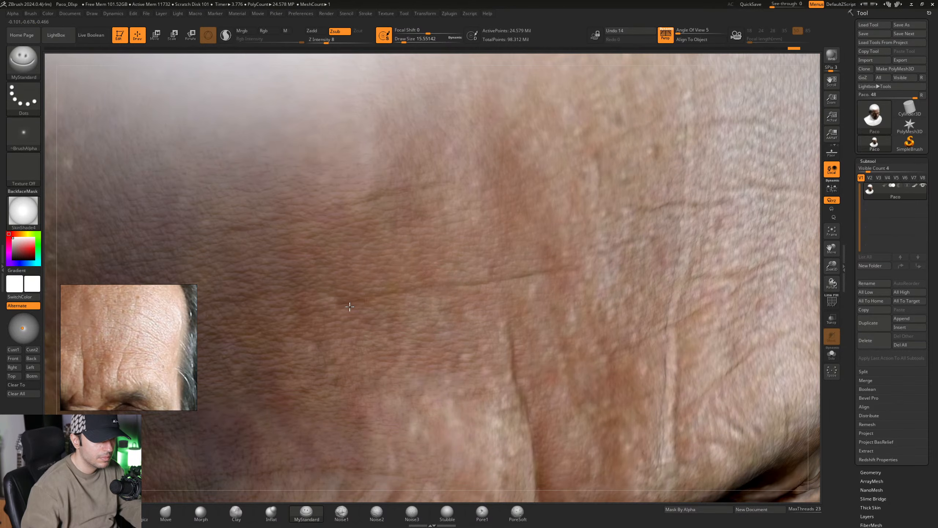
{"action": "right_click_drag", "start_coordinate": [316, 325], "coordinate": [413, 248]}
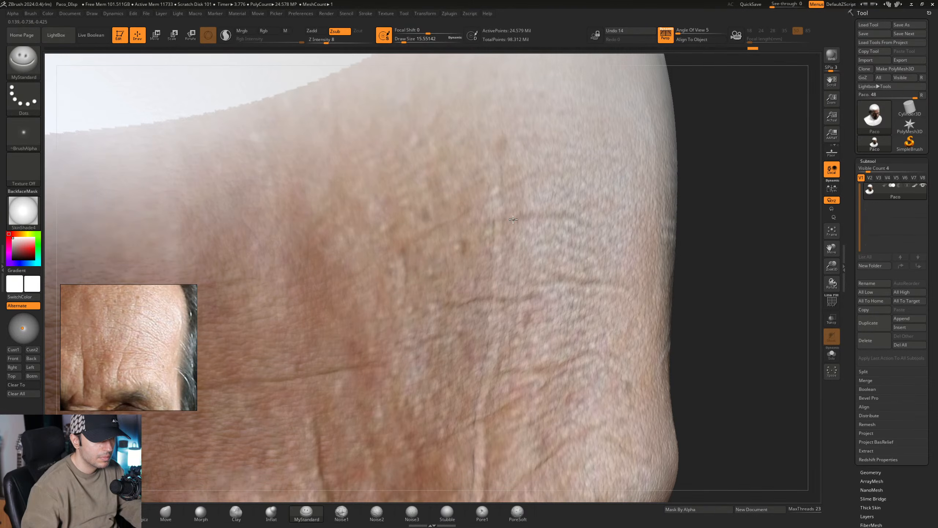
{"action": "right_click_drag", "start_coordinate": [606, 258], "coordinate": [804, 247], "text": "ctrl"}
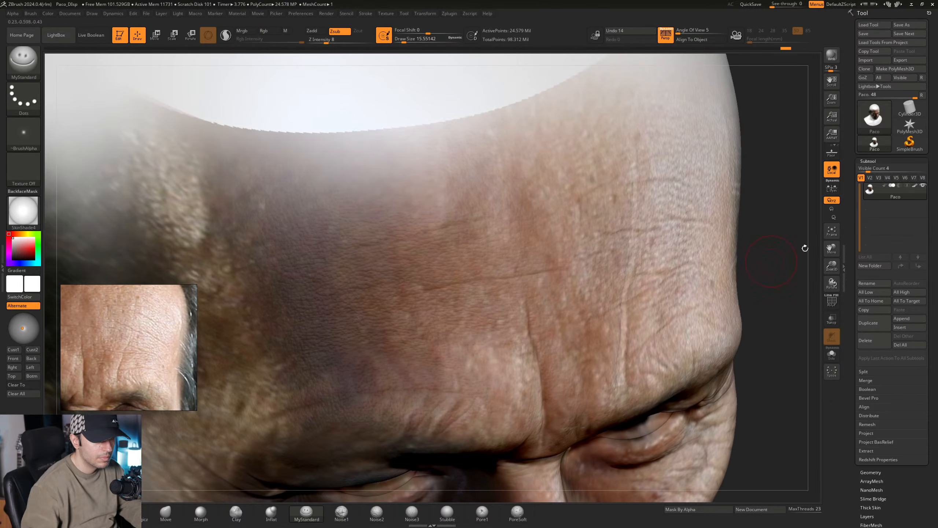
- Hide the polypaint and examine the new forehead creases on the bare sculpt from several angles
{"action": "left_click", "coordinate": [916, 184]}
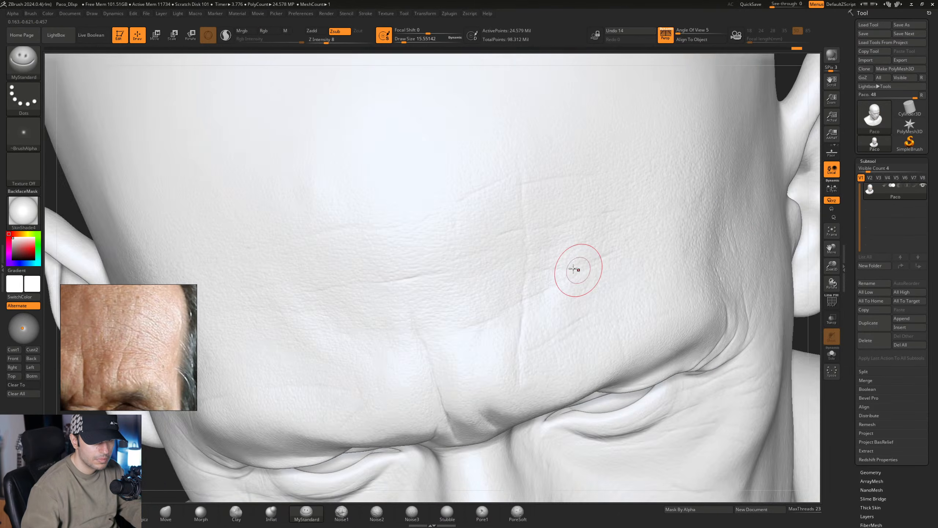
{"action": "right_click_drag", "start_coordinate": [573, 268], "coordinate": [513, 266]}
{"action": "right_click_drag", "start_coordinate": [539, 299], "coordinate": [518, 255], "text": "alt"}
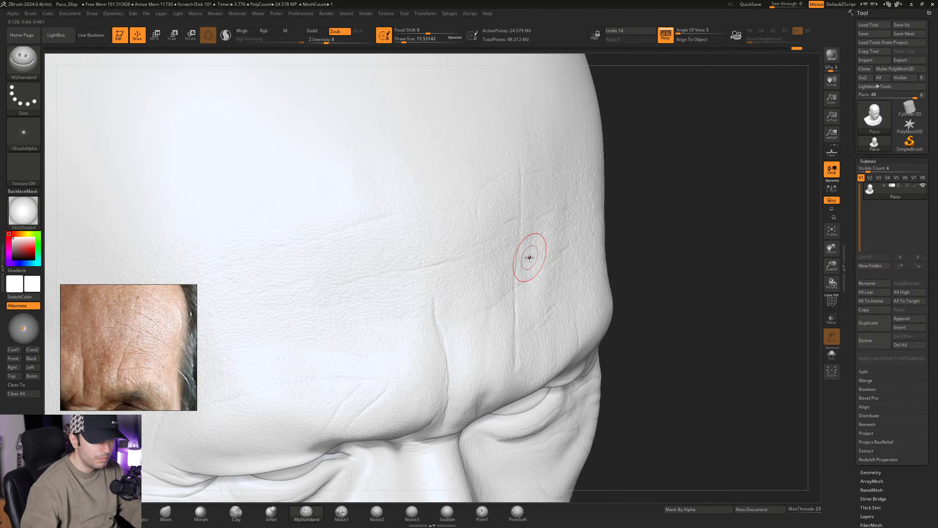
{"action": "right_click_drag", "start_coordinate": [565, 295], "coordinate": [573, 317], "text": "ctrl"}
{"action": "mouse_move", "coordinate": [573, 318]}
{"action": "right_mouse_down", "text": "alt"}
{"action": "mouse_move", "coordinate": [560, 286]}
{"action": "mouse_move", "coordinate": [542, 276]}
{"action": "mouse_move", "coordinate": [557, 302]}
{"action": "mouse_move", "coordinate": [519, 272]}
{"action": "mouse_move", "coordinate": [537, 290]}
{"action": "right_mouse_up", "text": "alt"}
{"action": "right_click_drag", "start_coordinate": [456, 298], "coordinate": [502, 307], "text": "alt"}
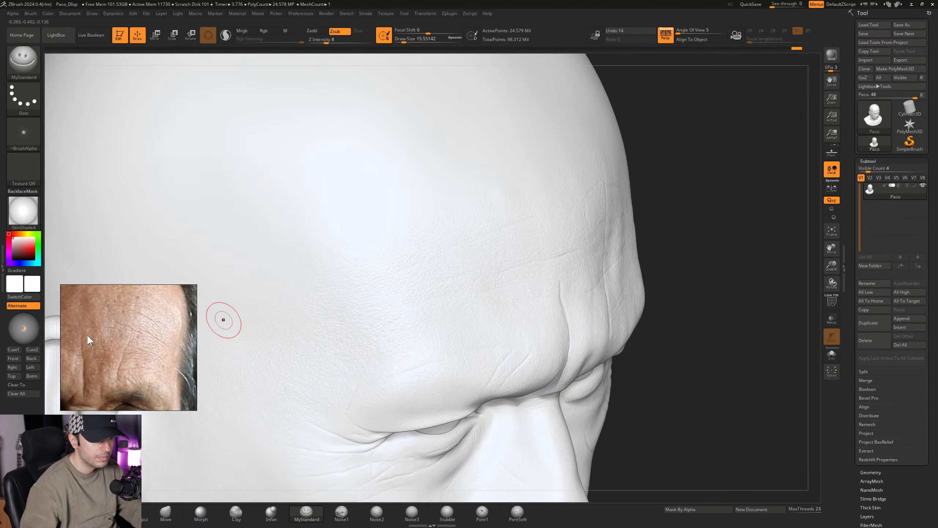
- Display the polypaint again and examine the painted forehead wrinkles up close and from the front against the reference photo
{"action": "middle_click_drag", "start_coordinate": [87, 336], "coordinate": [145, 337]}
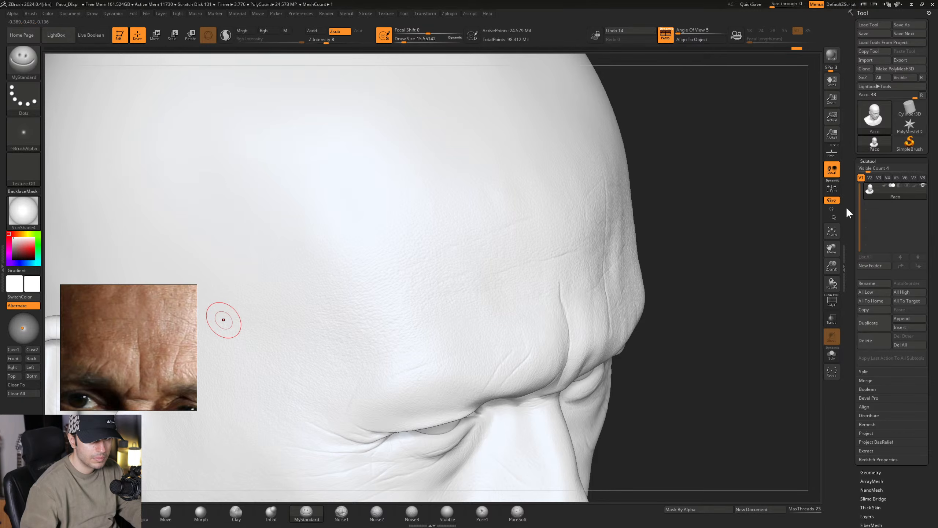
{"action": "left_click", "coordinate": [913, 185]}
{"action": "mouse_move", "coordinate": [472, 275]}
{"action": "right_mouse_down", "text": "ctrl"}
{"action": "mouse_move", "coordinate": [504, 296]}
{"action": "mouse_move", "coordinate": [424, 297]}
{"action": "right_mouse_up", "text": "ctrl"}
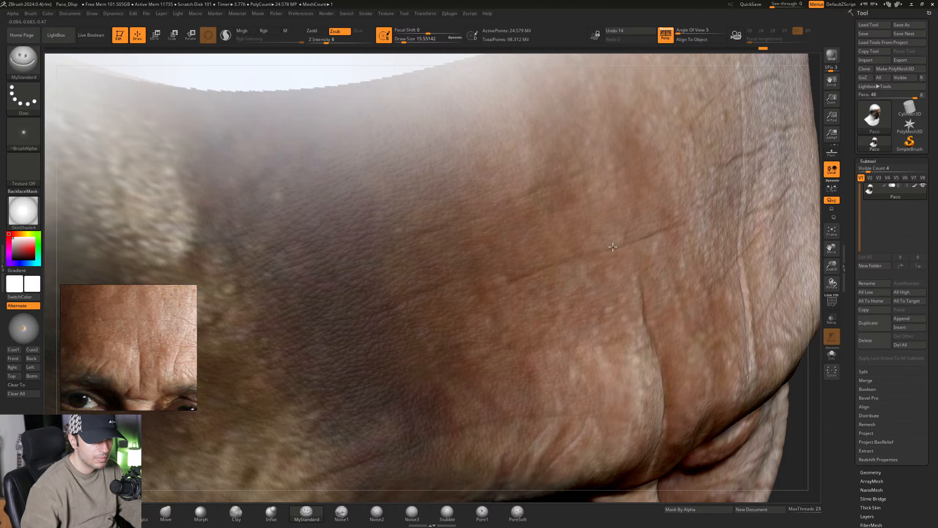
{"action": "right_click_drag", "start_coordinate": [612, 247], "coordinate": [582, 258]}
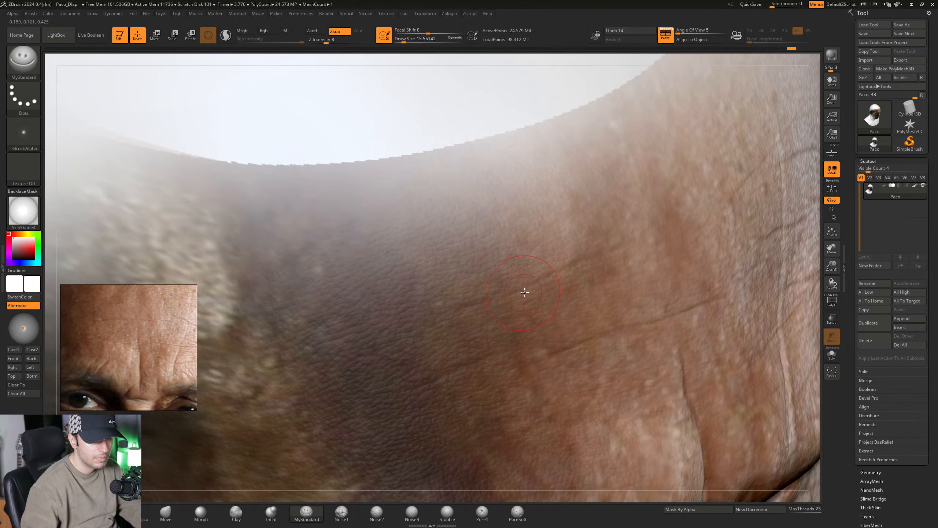
{"action": "right_click_drag", "start_coordinate": [630, 303], "coordinate": [549, 291]}
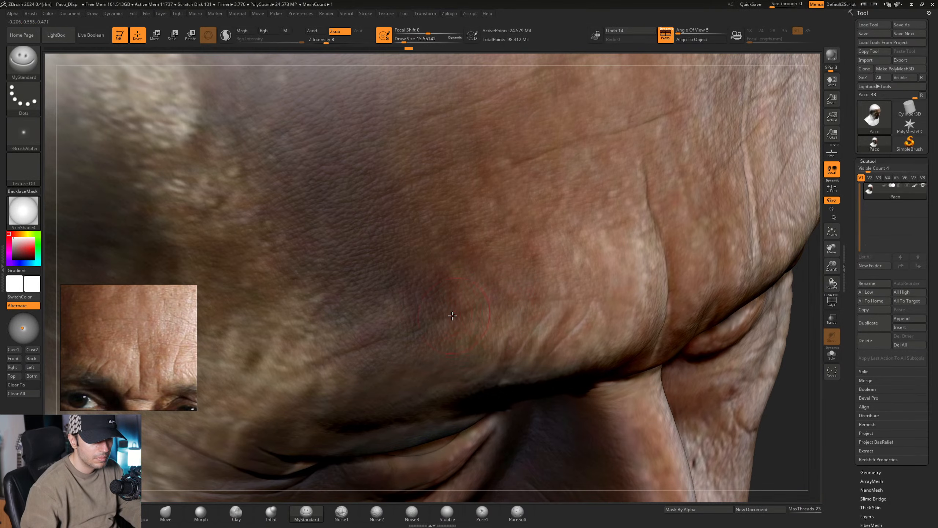
{"action": "mouse_move", "coordinate": [506, 295]}
{"action": "right_mouse_down"}
{"action": "mouse_move", "coordinate": [496, 321]}
{"action": "mouse_move", "coordinate": [529, 305]}
{"action": "right_mouse_up"}
{"action": "key", "text": "ctrl"}
{"action": "mouse_move", "coordinate": [518, 325]}
{"action": "right_mouse_down"}
{"action": "mouse_move", "coordinate": [465, 314]}
{"action": "mouse_move", "coordinate": [503, 309]}
{"action": "mouse_move", "coordinate": [488, 319]}
{"action": "right_mouse_up"}
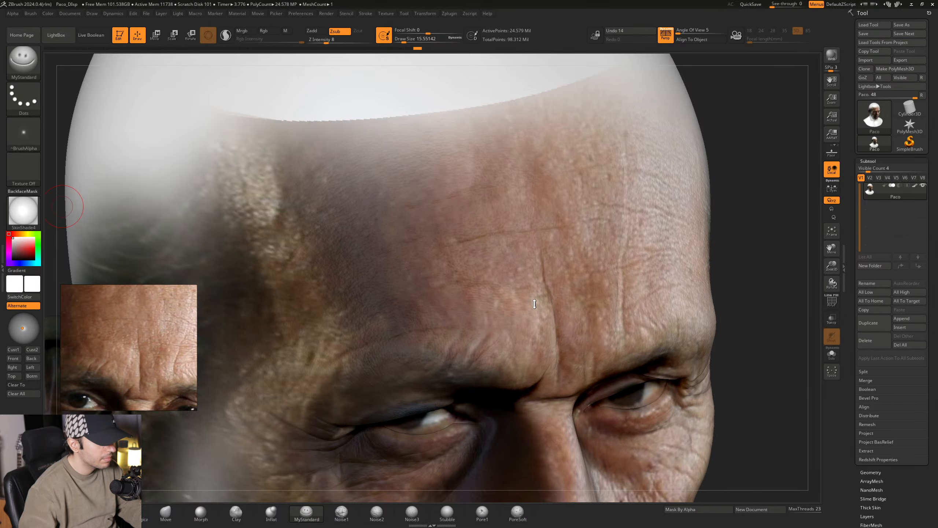
{"action": "right_click_drag", "start_coordinate": [526, 266], "coordinate": [509, 263]}
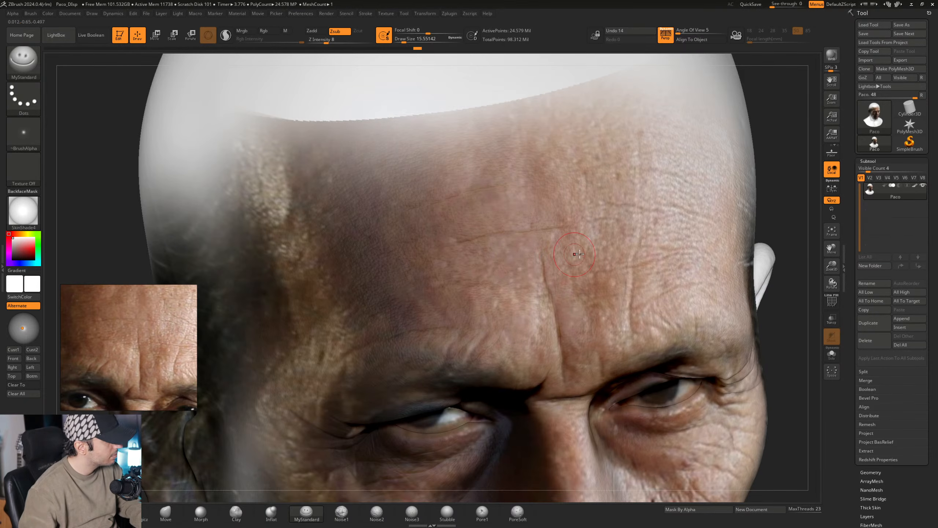
{"action": "right_click_drag", "start_coordinate": [567, 230], "coordinate": [654, 222]}
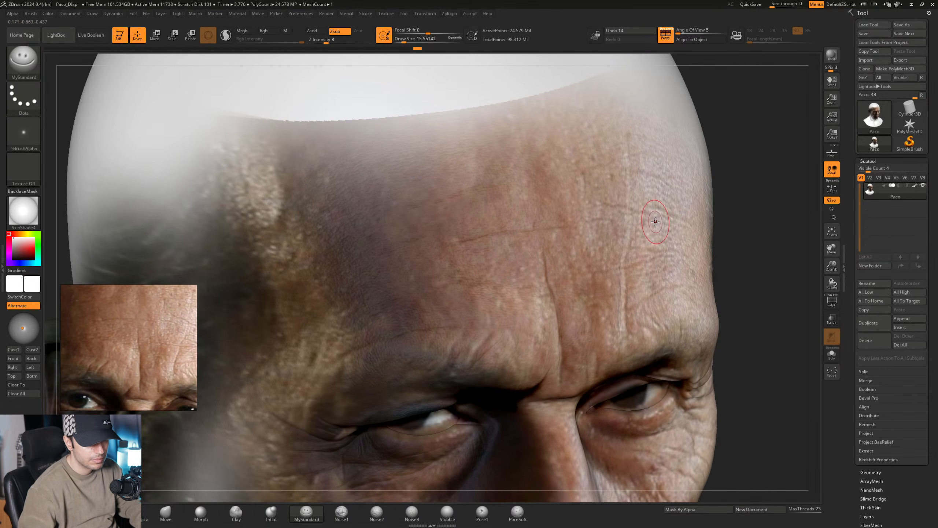
{"action": "mouse_move", "coordinate": [657, 265]}
{"action": "right_mouse_down", "text": "ctrl"}
{"action": "mouse_move", "coordinate": [656, 302]}
{"action": "mouse_move", "coordinate": [641, 325]}
{"action": "mouse_move", "coordinate": [608, 327]}
{"action": "mouse_move", "coordinate": [634, 323]}
{"action": "mouse_move", "coordinate": [688, 274]}
{"action": "mouse_move", "coordinate": [706, 240]}
{"action": "mouse_move", "coordinate": [682, 260]}
{"action": "mouse_move", "coordinate": [590, 265]}
{"action": "mouse_move", "coordinate": [561, 248]}
{"action": "mouse_move", "coordinate": [561, 207]}
{"action": "right_mouse_up", "text": "ctrl"}
{"action": "right_click_drag", "start_coordinate": [761, 210], "coordinate": [753, 238]}
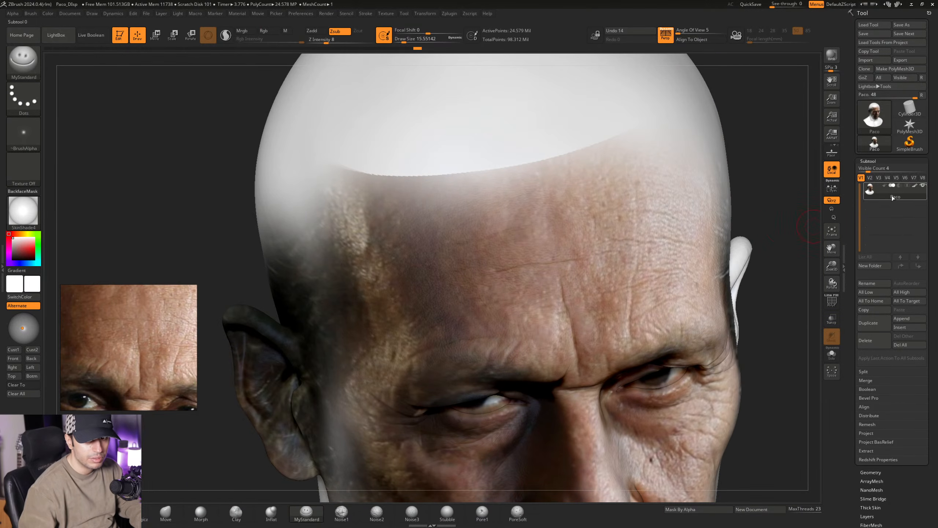
- Toggle the polypaint off and back on to compare the sculpted forehead creases with the painted wrinkles
{"action": "left_click", "coordinate": [914, 185]}
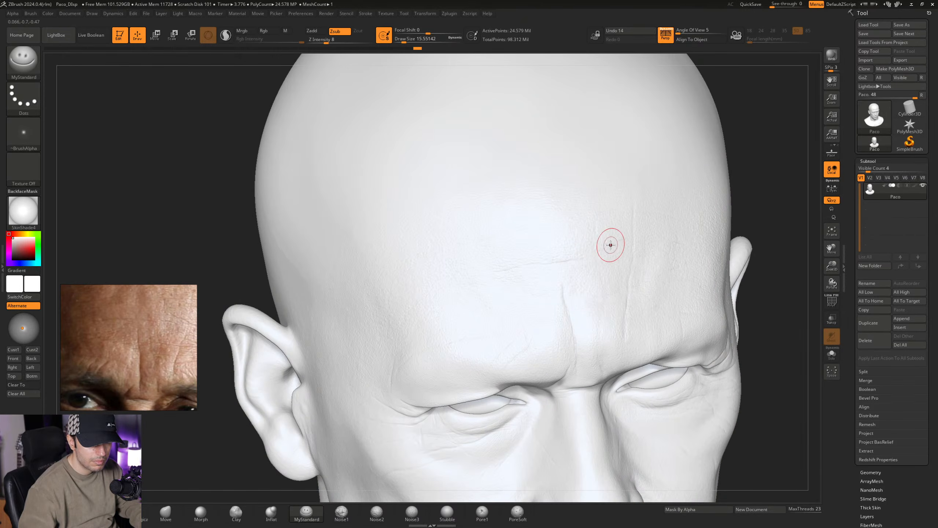
{"action": "mouse_move", "coordinate": [610, 245]}
{"action": "right_mouse_down"}
{"action": "mouse_move", "coordinate": [551, 269]}
{"action": "mouse_move", "coordinate": [537, 306]}
{"action": "mouse_move", "coordinate": [549, 299]}
{"action": "right_mouse_up"}
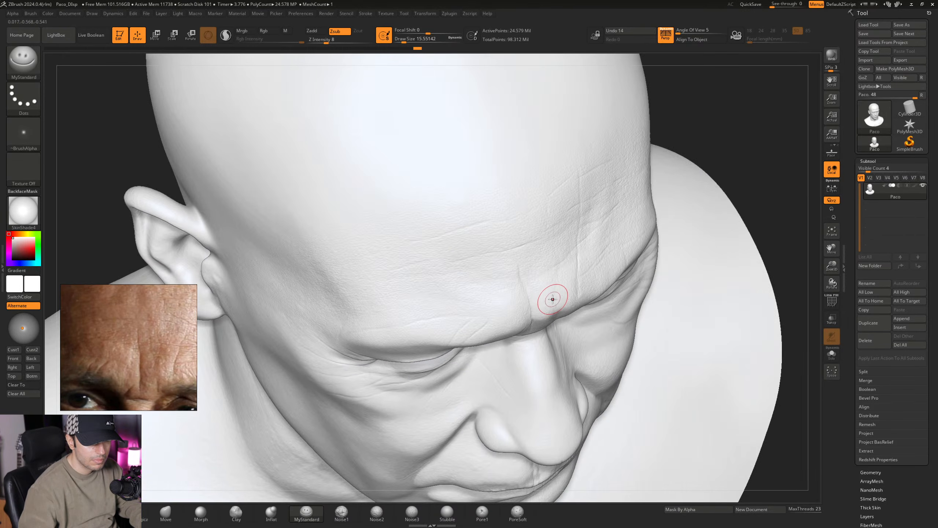
{"action": "left_click", "coordinate": [914, 185]}
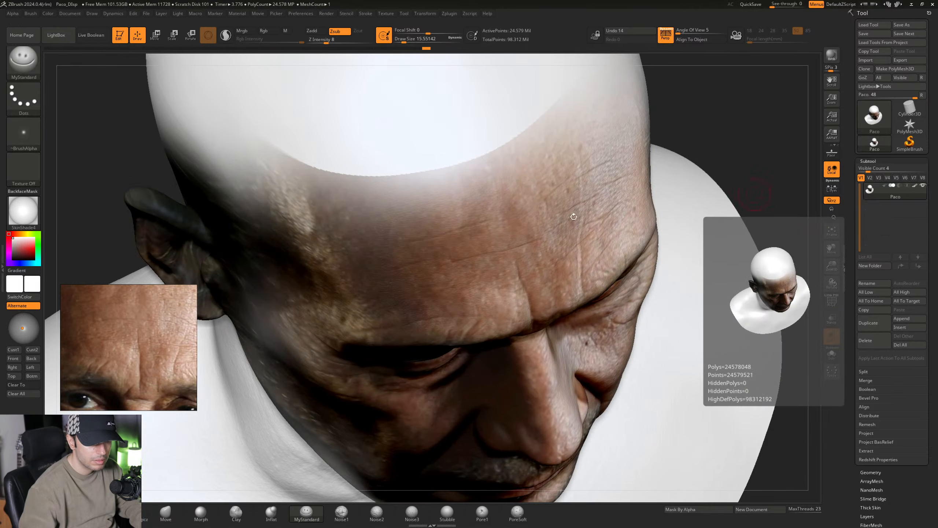
{"action": "middle_click_drag", "start_coordinate": [122, 317], "coordinate": [128, 318]}
{"action": "mouse_move", "coordinate": [437, 247]}
{"action": "right_mouse_down"}
{"action": "mouse_move", "coordinate": [432, 237]}
{"action": "mouse_move", "coordinate": [507, 317]}
{"action": "mouse_move", "coordinate": [488, 294]}
{"action": "mouse_move", "coordinate": [534, 296]}
{"action": "right_mouse_up"}
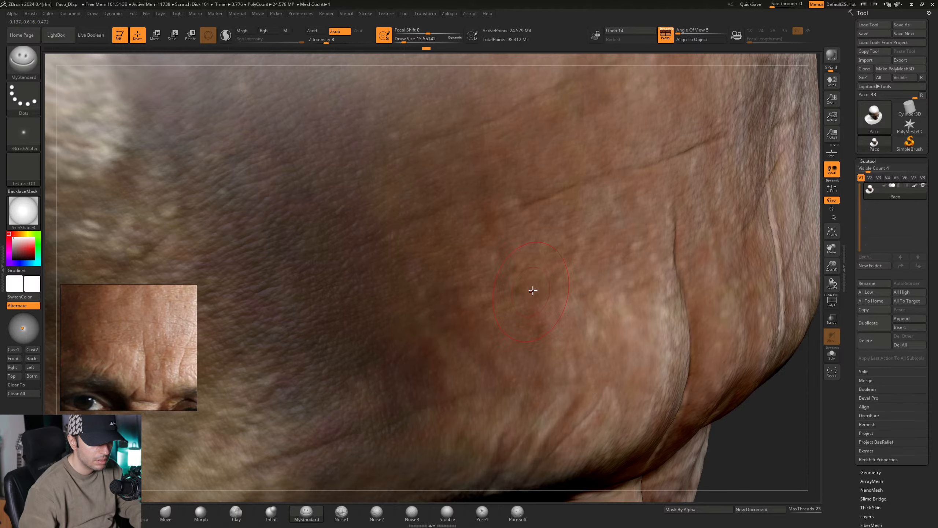
{"action": "right_click_drag", "start_coordinate": [373, 339], "coordinate": [388, 255], "text": "ctrl"}
{"action": "right_click_drag", "start_coordinate": [387, 255], "coordinate": [697, 173]}
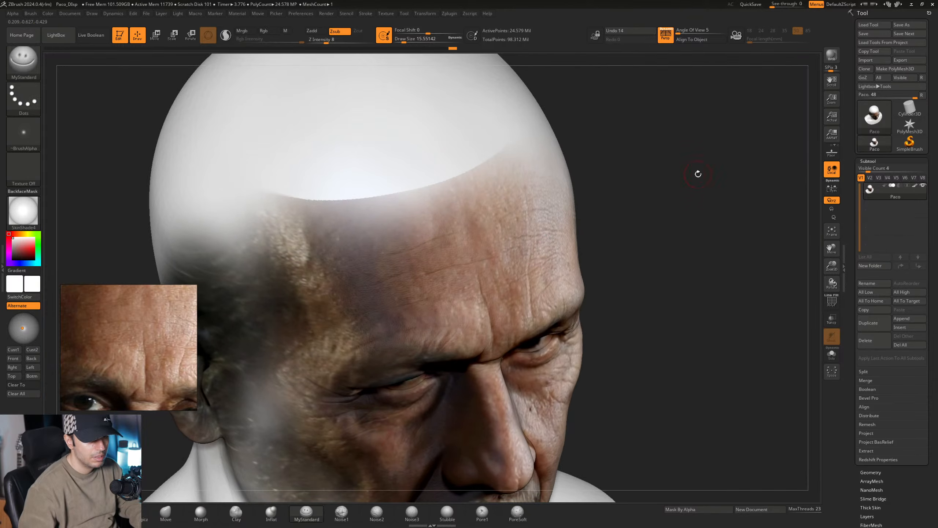
- Hide the subtool's polypaint and switch off the untitled PolyPaint layer below Paint 1
{"action": "left_click", "coordinate": [915, 187]}
{"action": "left_click", "coordinate": [868, 161]}
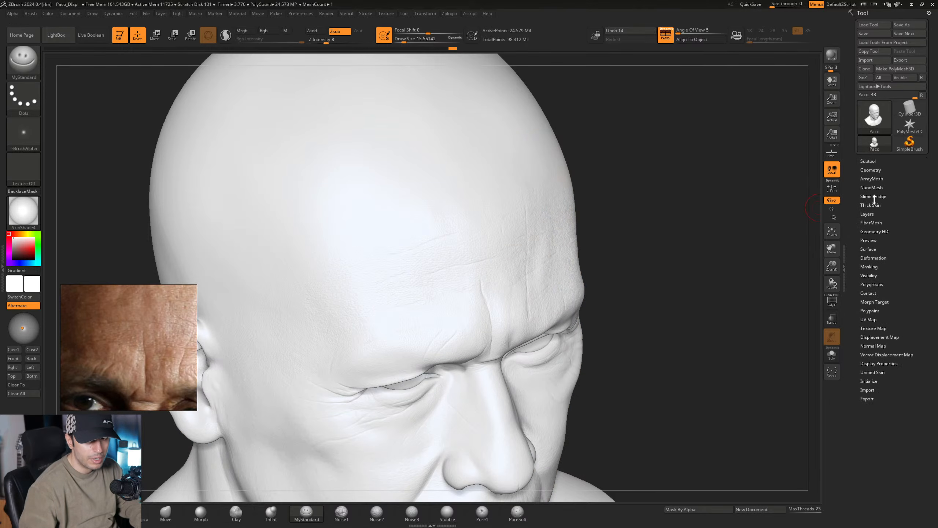
{"action": "left_click", "coordinate": [874, 213]}
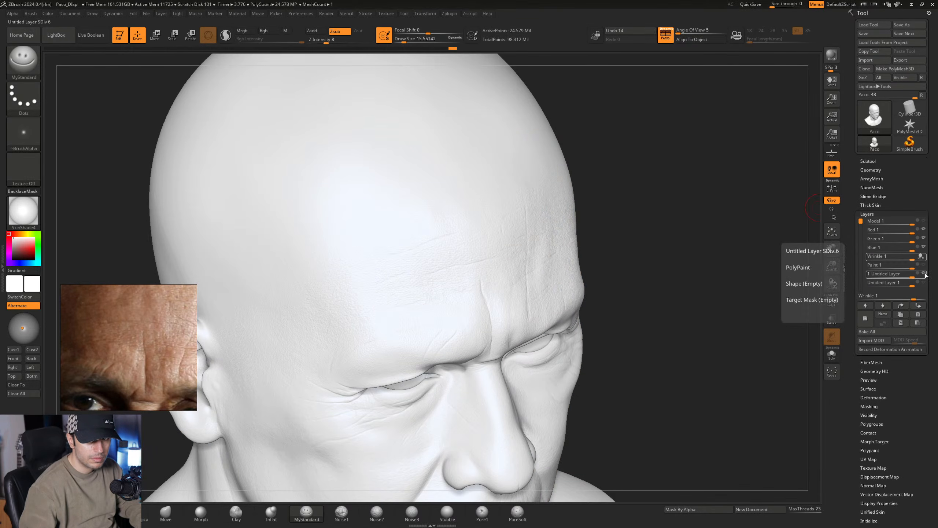
{"action": "left_click", "coordinate": [925, 273]}
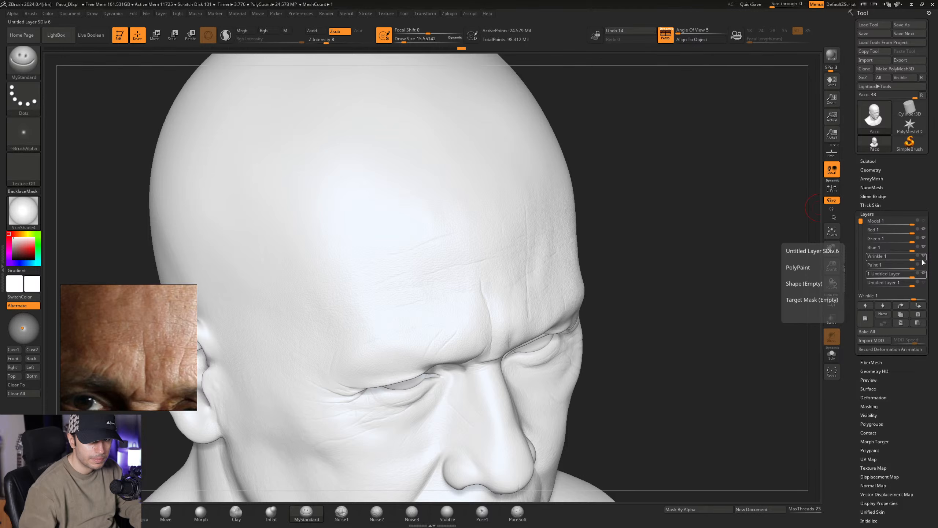
{"action": "left_click", "coordinate": [922, 257]}
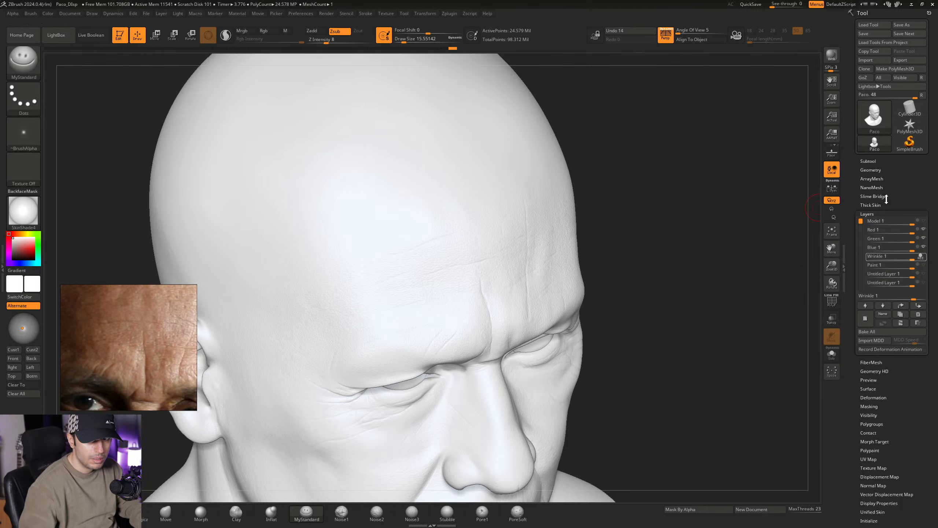
{"action": "left_click", "coordinate": [870, 162]}
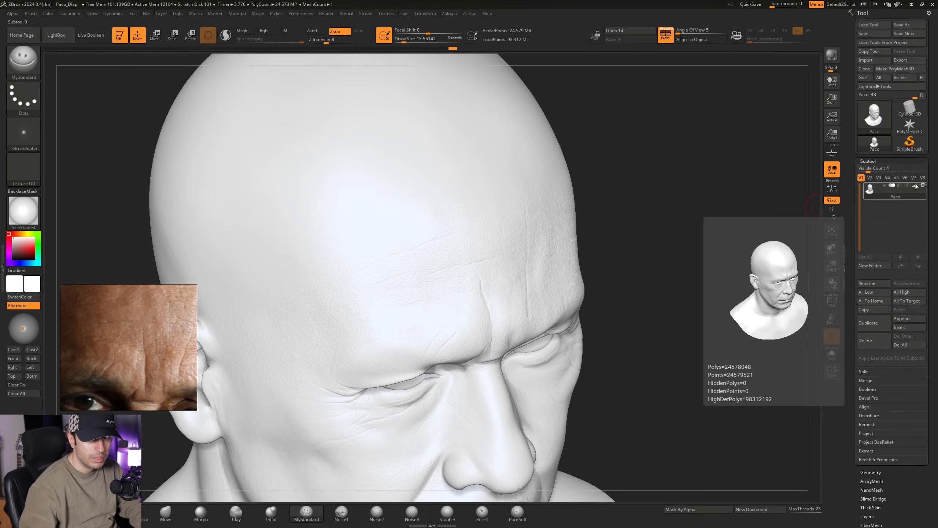
{"action": "left_click", "coordinate": [869, 161]}
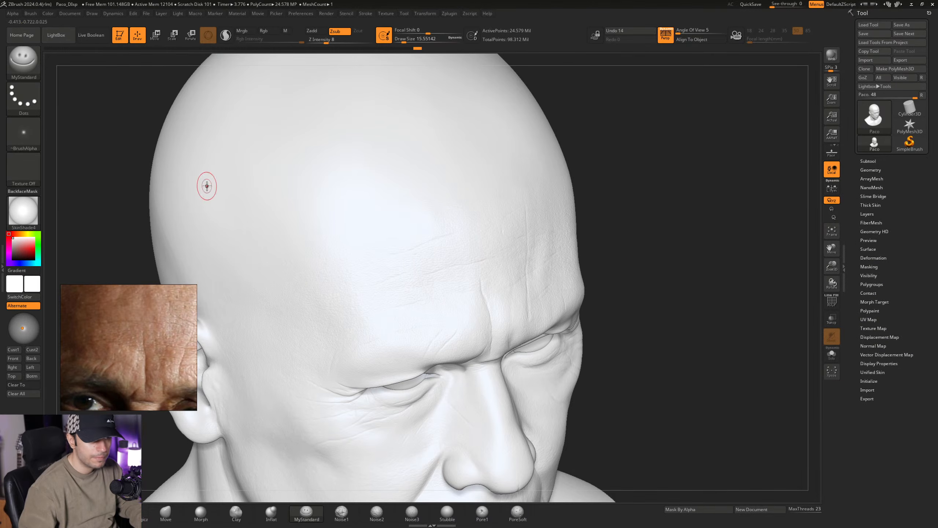
- Change the material to BasicMaterial2 and turn the head to its side profile
{"action": "left_click", "coordinate": [33, 213]}
{"action": "left_click", "coordinate": [245, 218]}
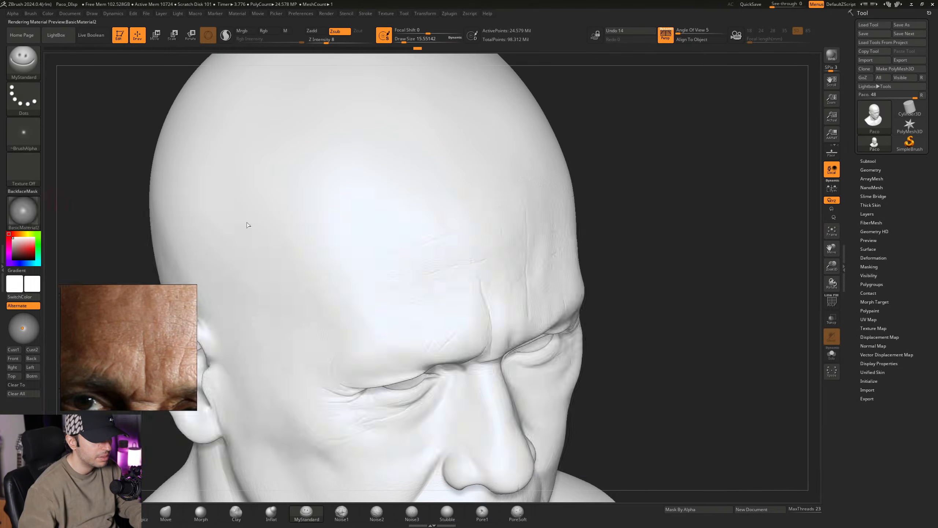
{"action": "mouse_move", "coordinate": [446, 210]}
{"action": "right_mouse_down", "text": "ctrl"}
{"action": "mouse_move", "coordinate": [449, 166]}
{"action": "mouse_move", "coordinate": [509, 174]}
{"action": "mouse_move", "coordinate": [515, 182]}
{"action": "mouse_move", "coordinate": [477, 241]}
{"action": "mouse_move", "coordinate": [494, 243]}
{"action": "right_mouse_up", "text": "ctrl"}
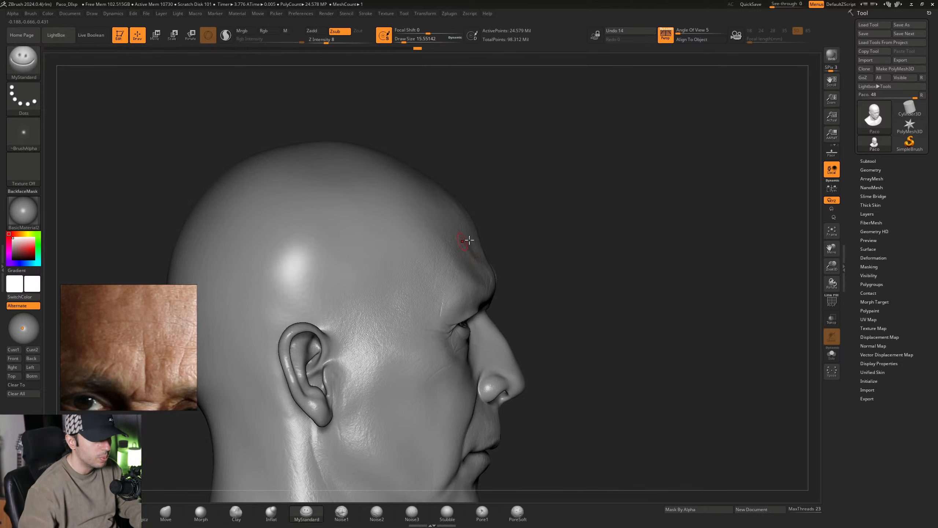
- Activate HD sculpting over the forehead and face region and store a morph target for it
{"action": "key", "text": "d"}
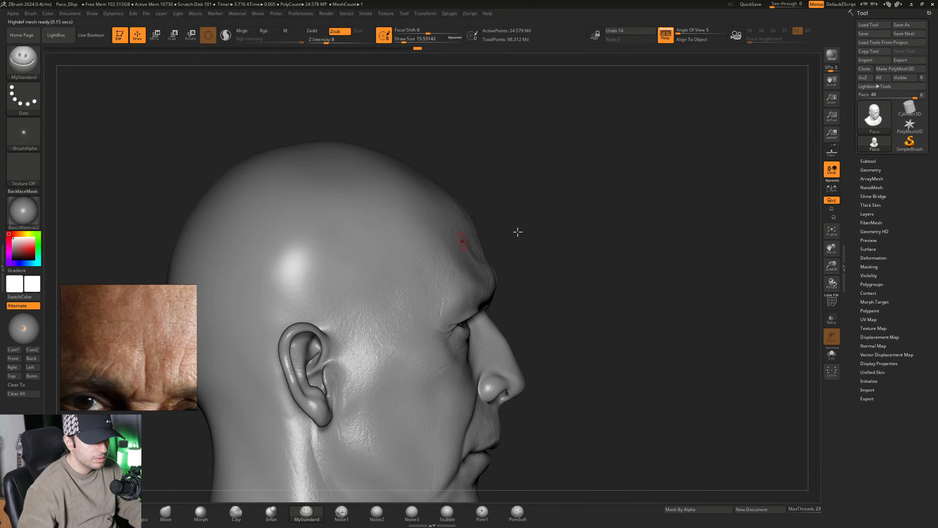
{"action": "key", "text": "a"}
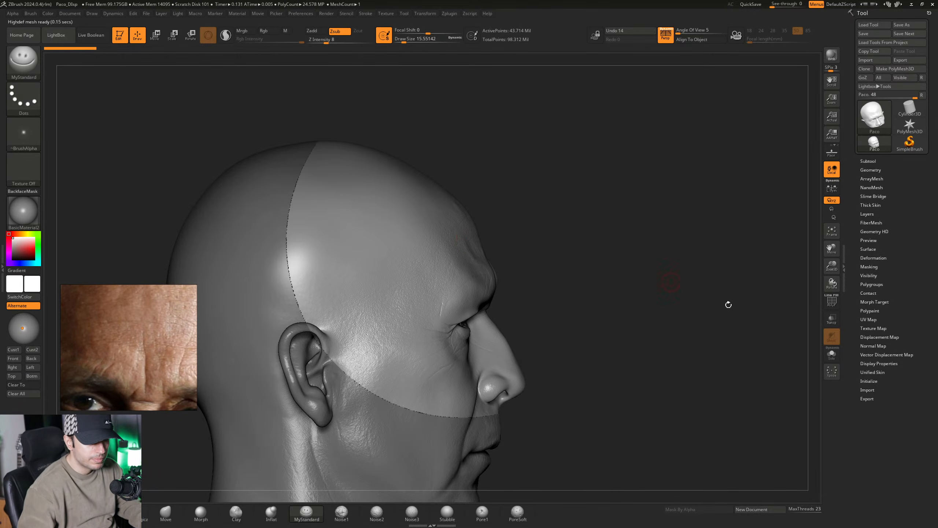
{"action": "left_click", "coordinate": [875, 301]}
{"action": "left_click", "coordinate": [877, 309]}
{"action": "left_click", "coordinate": [876, 302]}
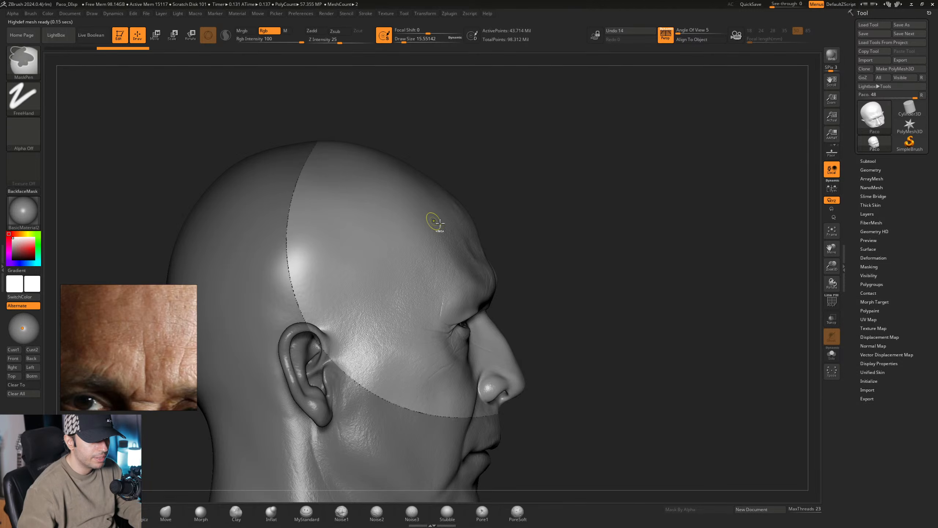
- Set the MyStandard Draw Size to about 23.3 and reinforce the horizontal creases across the middle of the forehead
{"action": "right_click_drag", "start_coordinate": [433, 220], "coordinate": [500, 238], "text": "ctrl"}
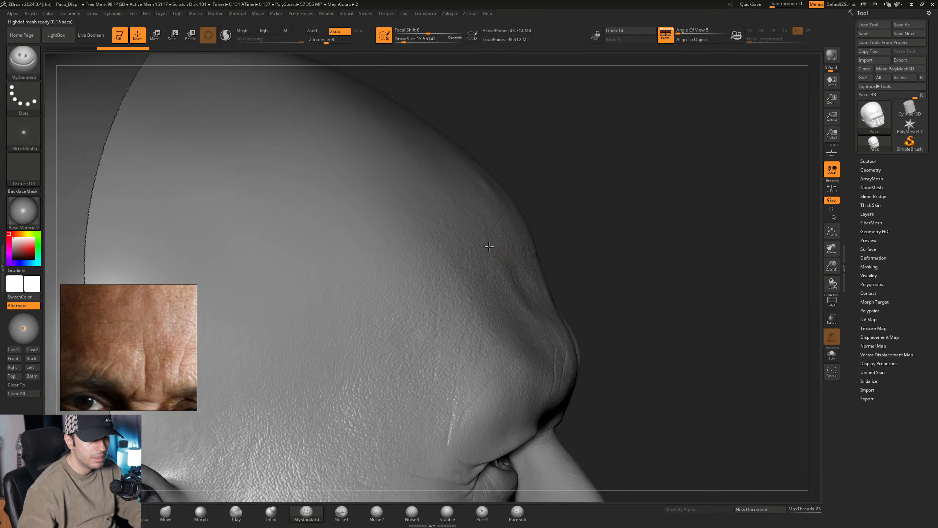
{"action": "right_click_drag", "start_coordinate": [489, 245], "coordinate": [425, 398]}
{"action": "mouse_move", "coordinate": [549, 324]}
{"action": "right_mouse_down"}
{"action": "mouse_move", "coordinate": [576, 281]}
{"action": "mouse_move", "coordinate": [497, 294]}
{"action": "mouse_move", "coordinate": [533, 265]}
{"action": "right_mouse_up"}
{"action": "right_click_drag", "start_coordinate": [523, 304], "coordinate": [354, 348]}
{"action": "scroll", "coordinate": [158, 360], "scroll_direction": "up", "scroll_amount": 3}
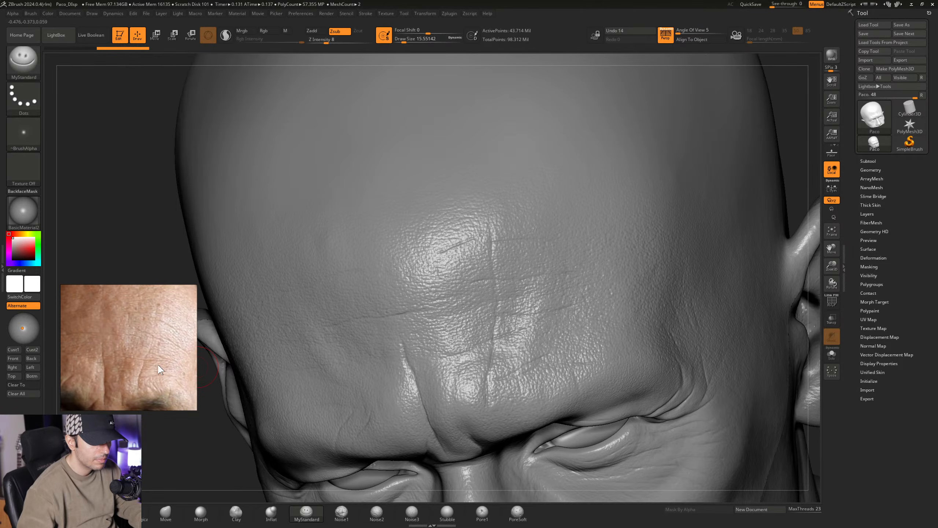
{"action": "mouse_move", "coordinate": [508, 290]}
{"action": "right_mouse_down"}
{"action": "mouse_move", "coordinate": [460, 314]}
{"action": "mouse_move", "coordinate": [467, 302]}
{"action": "mouse_move", "coordinate": [441, 302]}
{"action": "mouse_move", "coordinate": [466, 295]}
{"action": "mouse_move", "coordinate": [467, 304]}
{"action": "right_mouse_up"}
{"action": "key", "text": "space"}
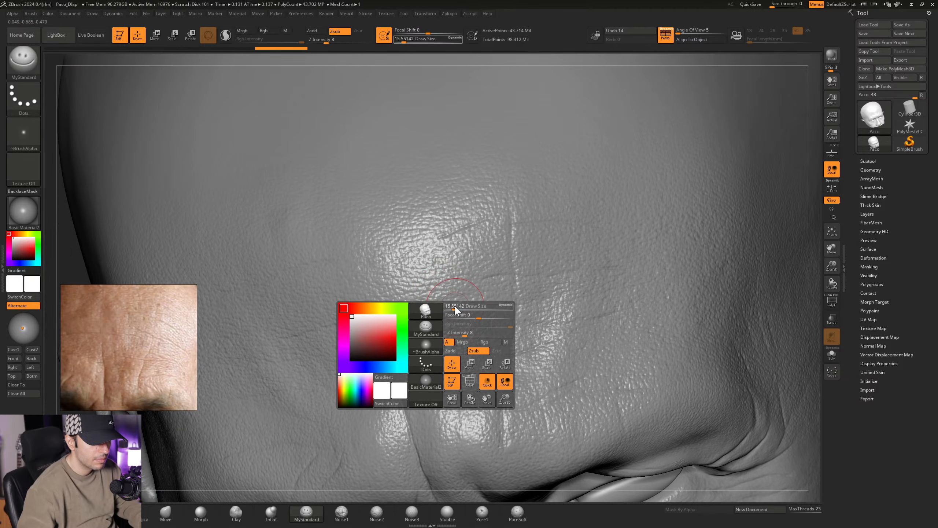
{"action": "left_click_drag", "start_coordinate": [454, 309], "coordinate": [456, 306]}
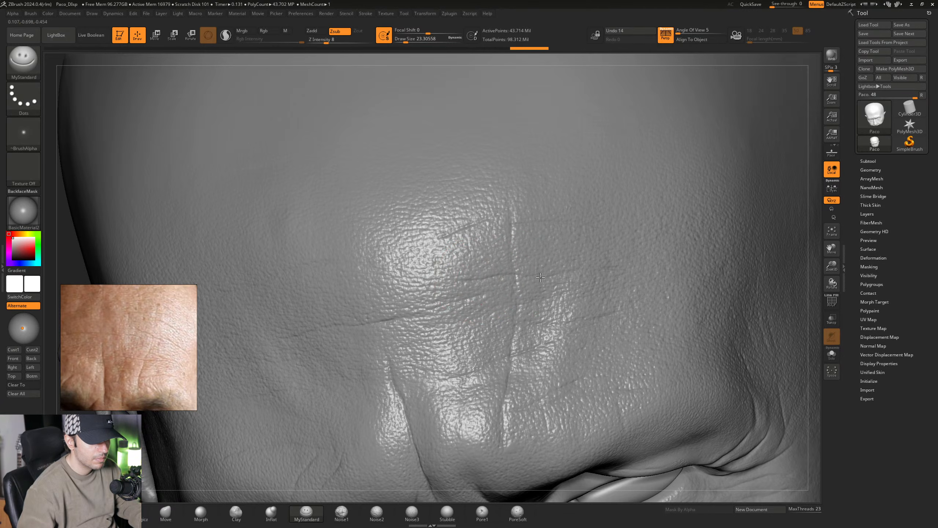
{"action": "right_click_drag", "start_coordinate": [569, 282], "coordinate": [561, 279]}
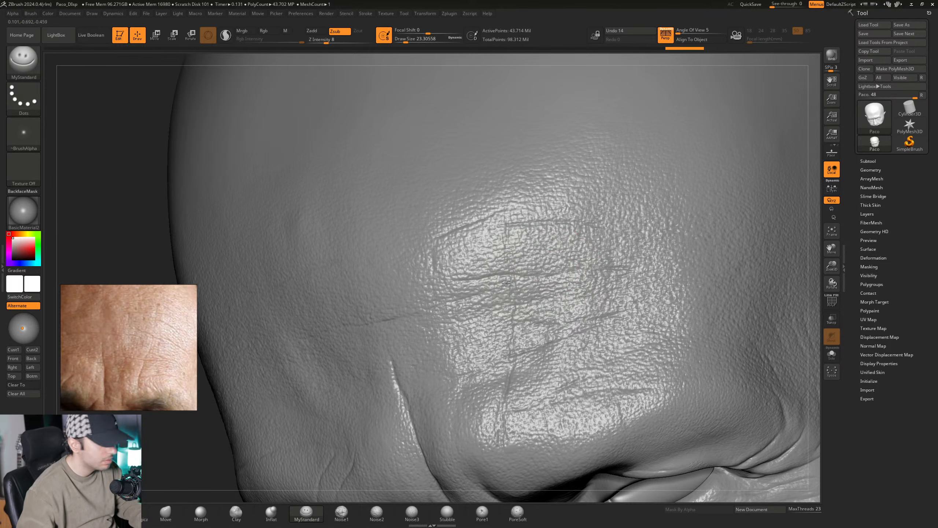
{"action": "mouse_move", "coordinate": [506, 283]}
{"action": "right_mouse_down"}
{"action": "mouse_move", "coordinate": [500, 263]}
{"action": "mouse_move", "coordinate": [510, 287]}
{"action": "mouse_move", "coordinate": [519, 283]}
{"action": "right_mouse_up"}
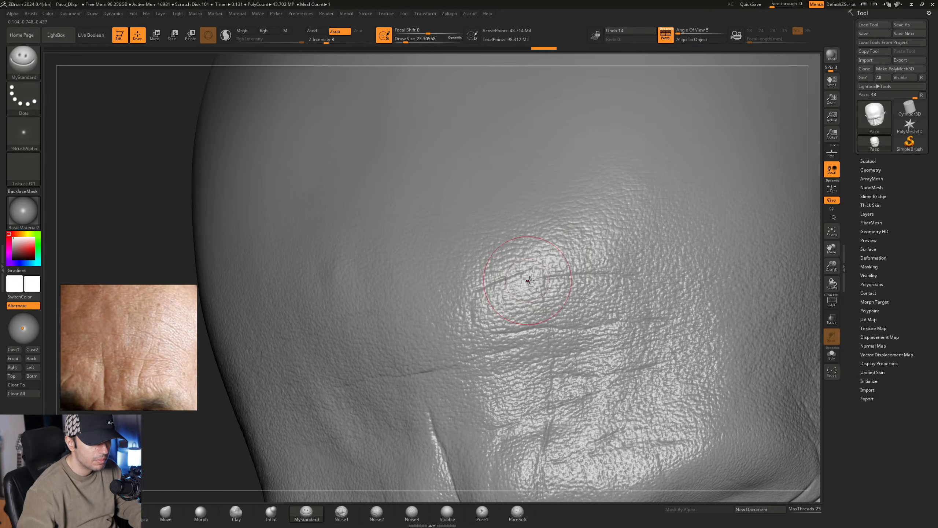
- Work the fine creases on the side of the forehead between the hairline and brow, following the repositioned reference photo
{"action": "mouse_move", "coordinate": [422, 320]}
{"action": "right_mouse_down"}
{"action": "mouse_move", "coordinate": [468, 246]}
{"action": "mouse_move", "coordinate": [498, 150]}
{"action": "right_mouse_up"}
{"action": "mouse_move", "coordinate": [499, 300]}
{"action": "right_mouse_down", "text": "ctrl"}
{"action": "mouse_move", "coordinate": [496, 285]}
{"action": "mouse_move", "coordinate": [510, 272]}
{"action": "mouse_move", "coordinate": [496, 288]}
{"action": "mouse_move", "coordinate": [434, 308]}
{"action": "mouse_move", "coordinate": [429, 320]}
{"action": "right_mouse_up", "text": "ctrl"}
{"action": "middle_click_drag", "start_coordinate": [129, 340], "coordinate": [158, 340]}
{"action": "right_click_drag", "start_coordinate": [424, 261], "coordinate": [472, 256]}
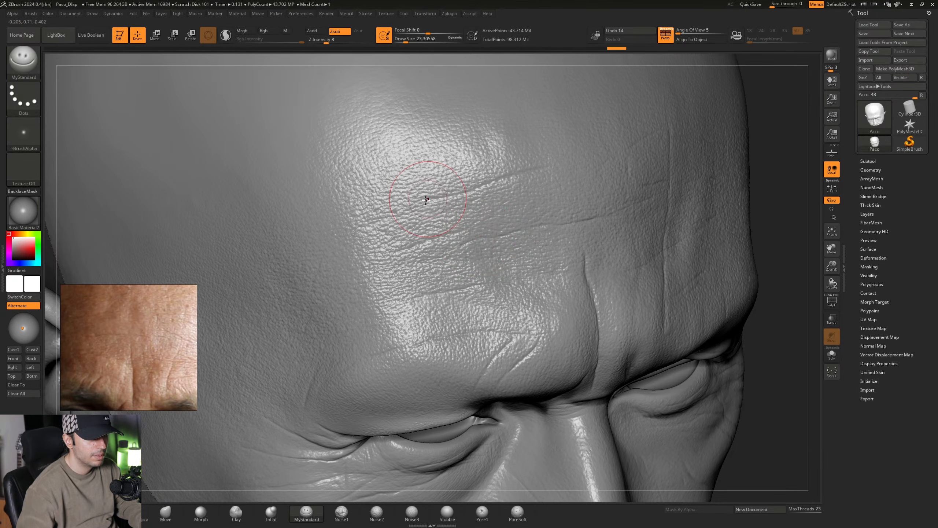
{"action": "right_click_drag", "start_coordinate": [425, 207], "coordinate": [456, 251]}
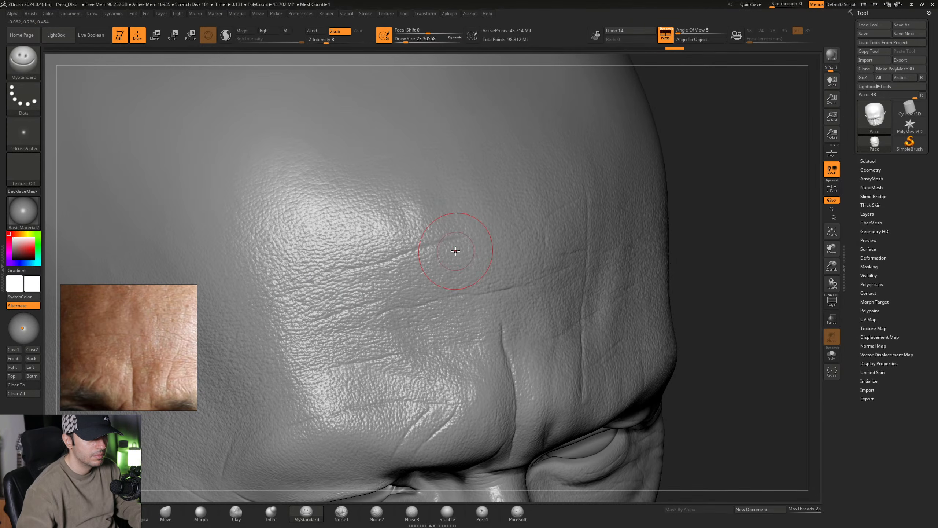
- Soften the creases on the side of the forehead with the Morph brush, using the stored morph target
{"action": "left_click", "coordinate": [879, 302]}
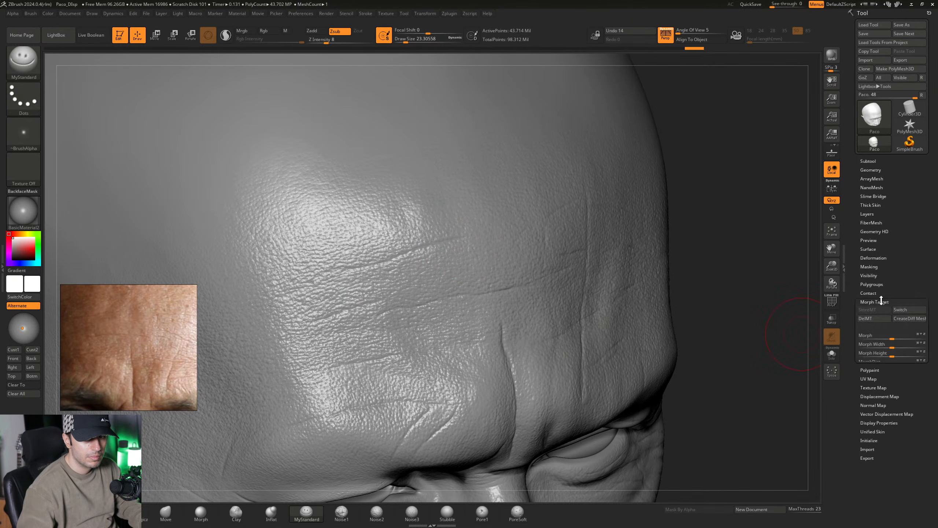
{"action": "left_click", "coordinate": [200, 511]}
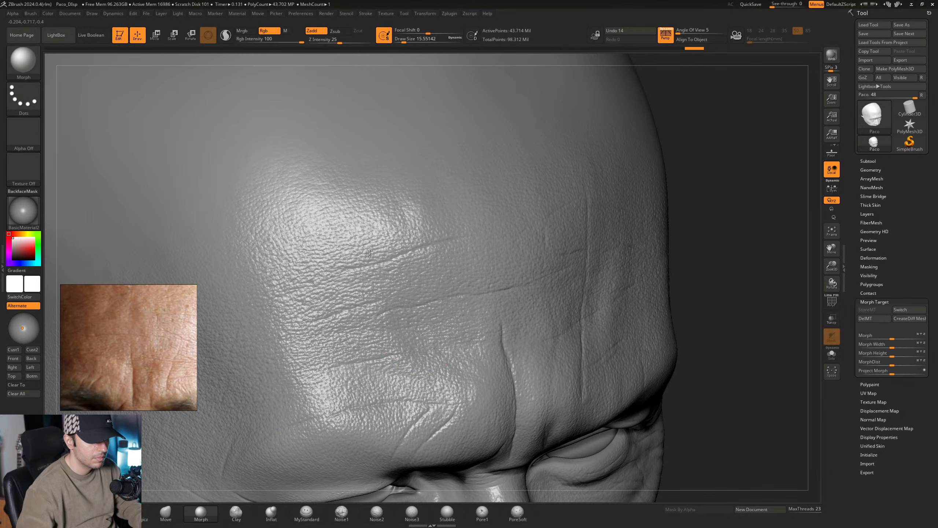
{"action": "right_click_drag", "start_coordinate": [370, 254], "coordinate": [414, 177], "text": "ctrl"}
{"action": "right_click_drag", "start_coordinate": [524, 266], "coordinate": [460, 383]}
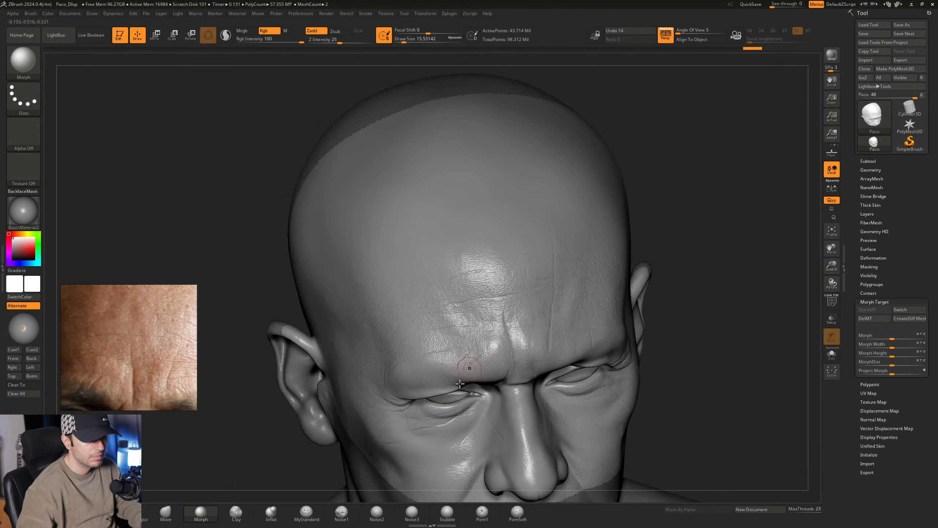
- Switch to the Standard brush and frame the whole head beside a wider view of the face reference
{"action": "key", "text": "b"}
{"action": "key", "text": "s"}
{"action": "key", "text": "t"}
{"action": "mouse_move", "coordinate": [540, 310]}
{"action": "right_mouse_down"}
{"action": "mouse_move", "coordinate": [541, 298]}
{"action": "mouse_move", "coordinate": [536, 341]}
{"action": "mouse_move", "coordinate": [473, 252]}
{"action": "right_mouse_up"}
{"action": "right_click_drag", "start_coordinate": [492, 297], "coordinate": [526, 285], "text": "ctrl"}
{"action": "scroll", "coordinate": [142, 334], "scroll_direction": "down", "scroll_amount": 2}
{"action": "scroll", "coordinate": [142, 334], "scroll_direction": "down", "scroll_amount": 3}
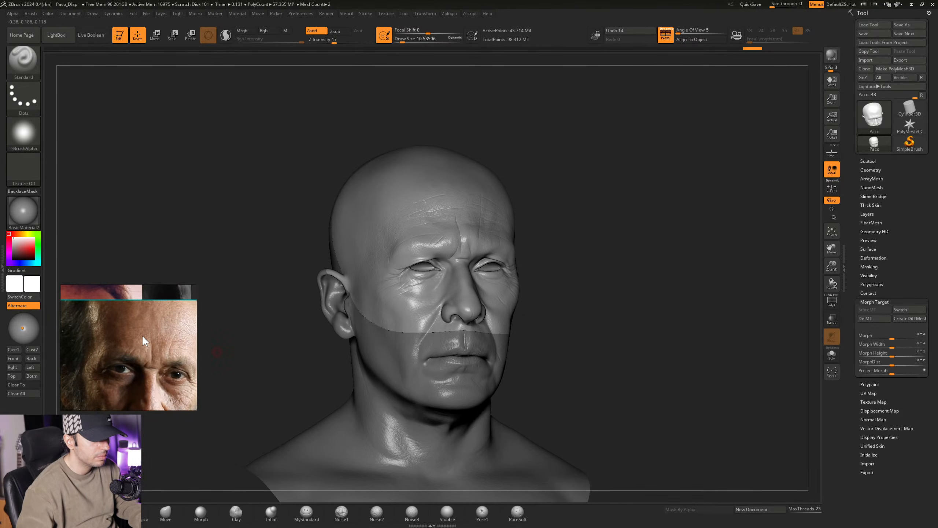
- Exit HD sculpting mode and return to the regular full-head mesh
{"action": "scroll", "coordinate": [143, 335], "scroll_direction": "down", "scroll_amount": 2}
{"action": "scroll", "coordinate": [126, 339], "scroll_direction": "down", "scroll_amount": 3}
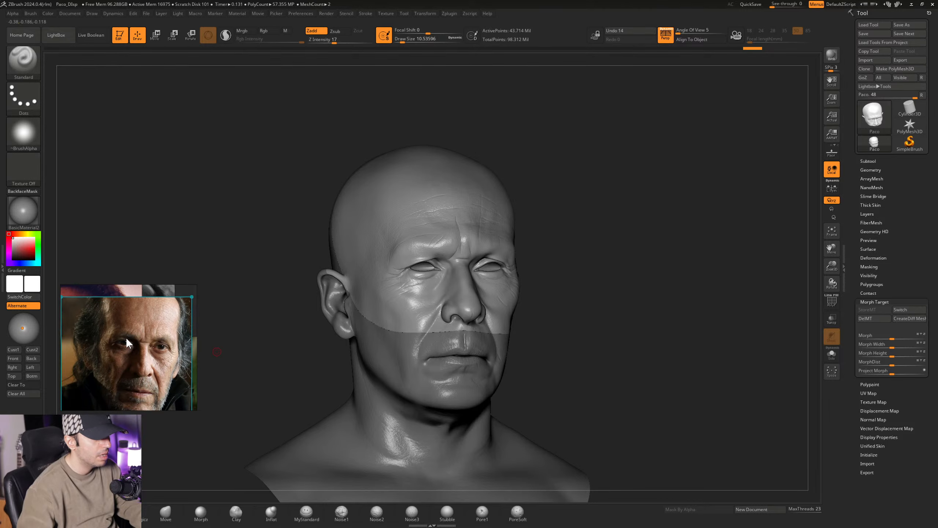
{"action": "right_click_drag", "start_coordinate": [440, 250], "coordinate": [394, 282]}
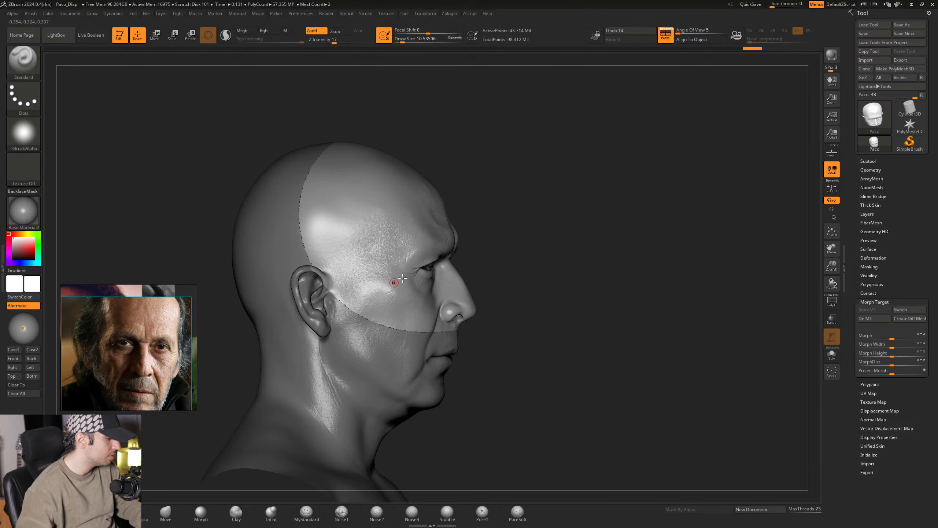
{"action": "key", "text": "ctrl+z"}
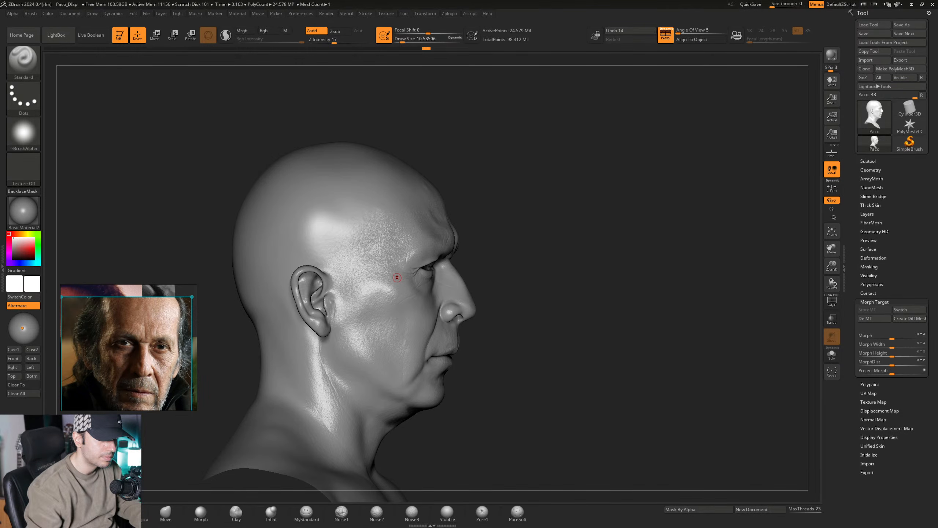
{"action": "mouse_move", "coordinate": [515, 331]}
{"action": "left_mouse_down"}
{"action": "mouse_move", "coordinate": [485, 339]}
{"action": "mouse_move", "coordinate": [502, 312]}
{"action": "mouse_move", "coordinate": [546, 305]}
{"action": "left_mouse_up"}
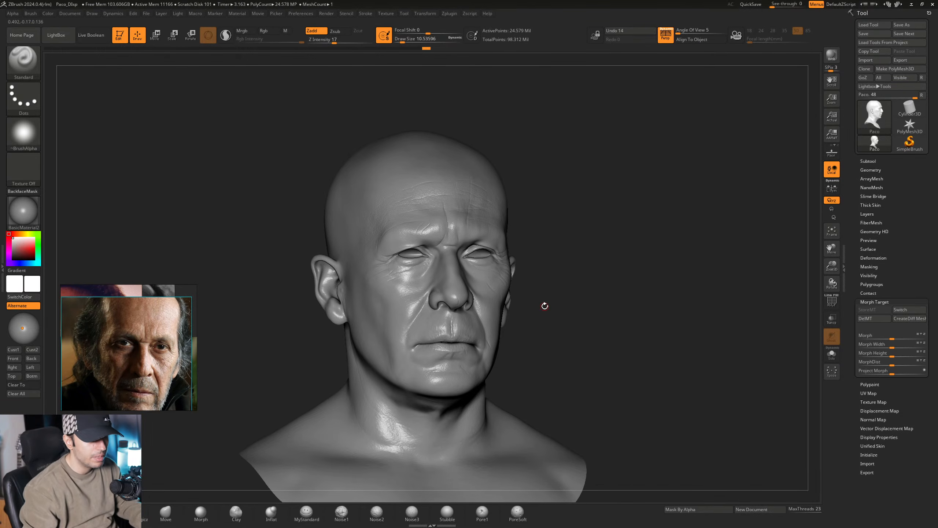
- Save the project over the existing Paco_Disp.zpr and close the reference image viewer
{"action": "key", "text": "ctrl+shift+s"}
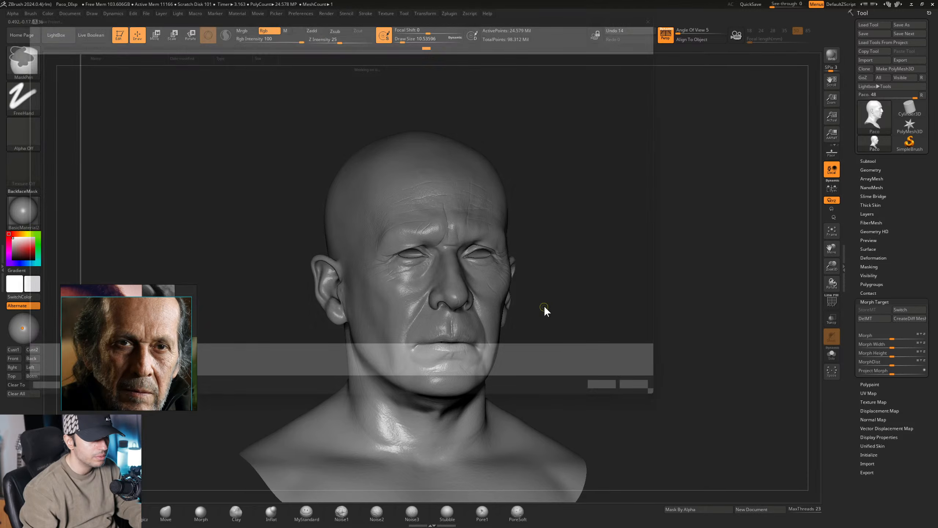
{"action": "left_click", "coordinate": [661, 420]}
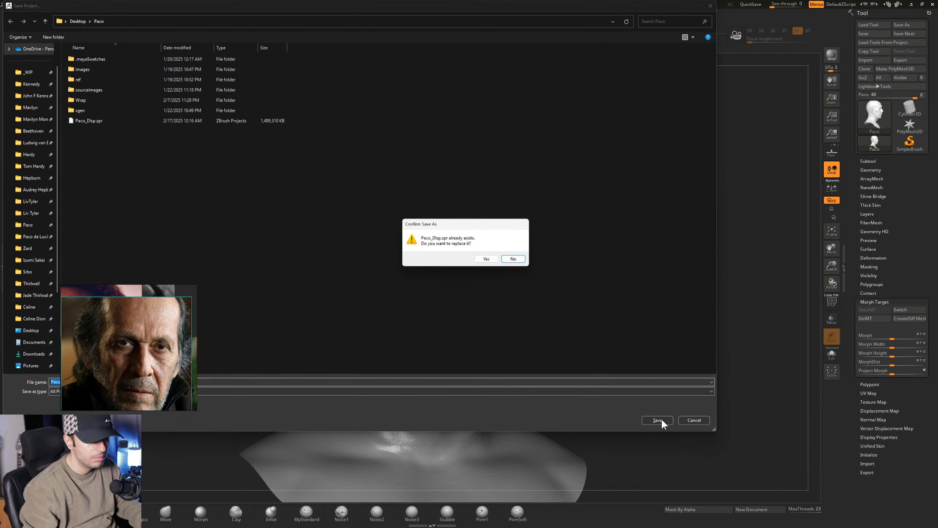
{"action": "left_click", "coordinate": [490, 259]}
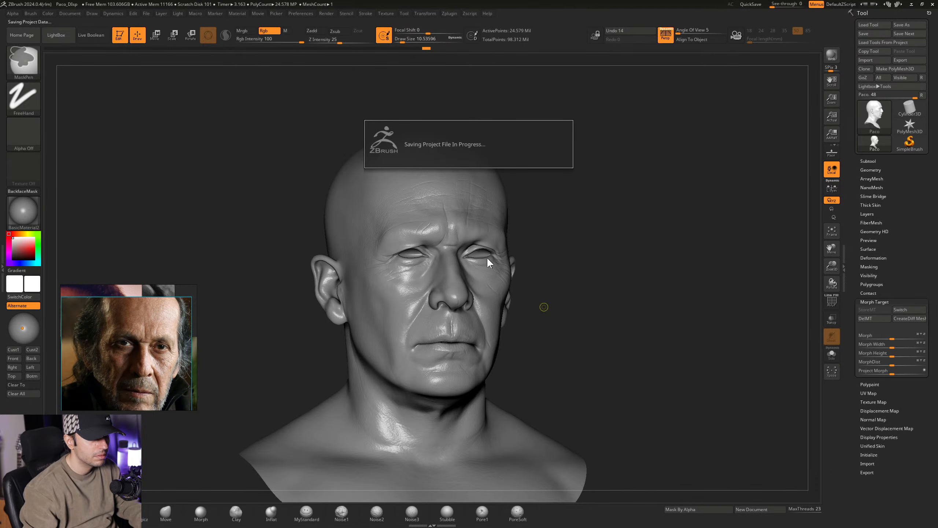
{"action": "key", "text": "super"}
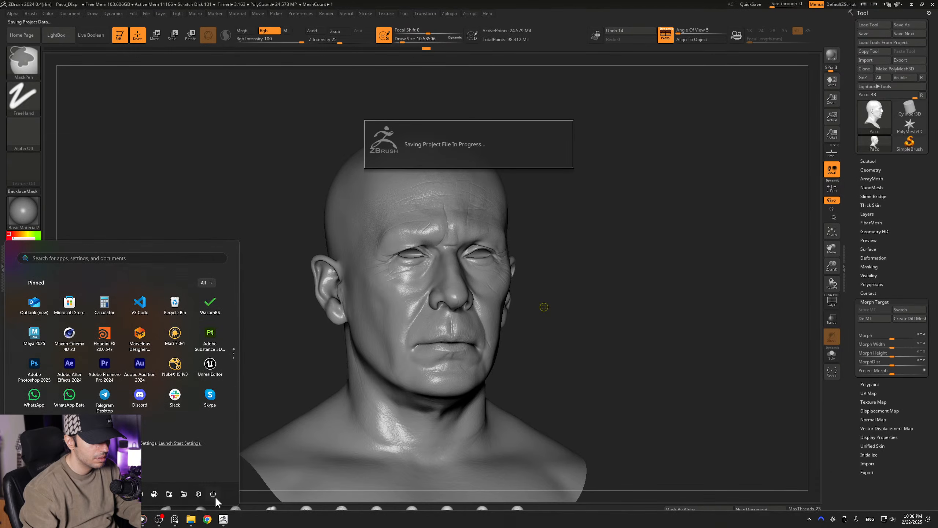
{"action": "right_click", "coordinate": [180, 520]}
{"action": "left_click", "coordinate": [184, 500]}
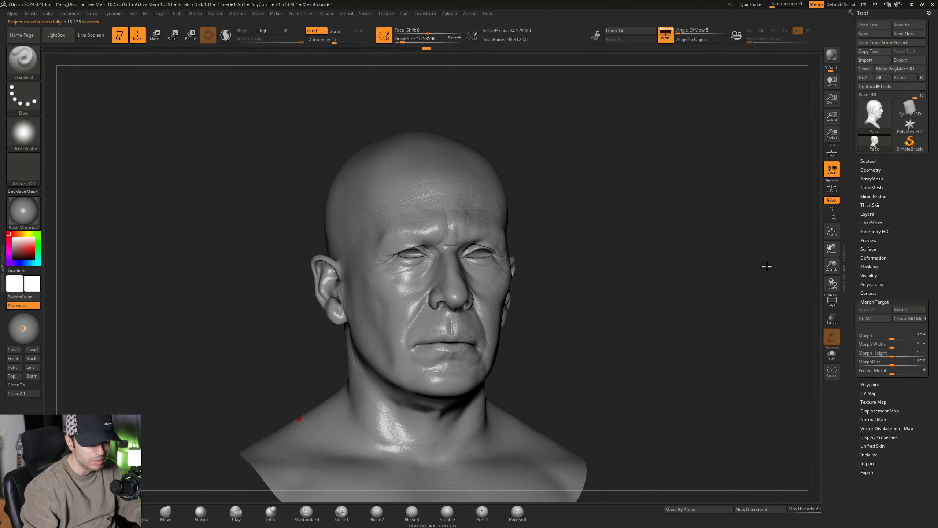
- Configure Multi Map Exporter for displacement only, without Texture from Polypaint, at map size 8192, and open the displacement map options
{"action": "left_click", "coordinate": [882, 300]}
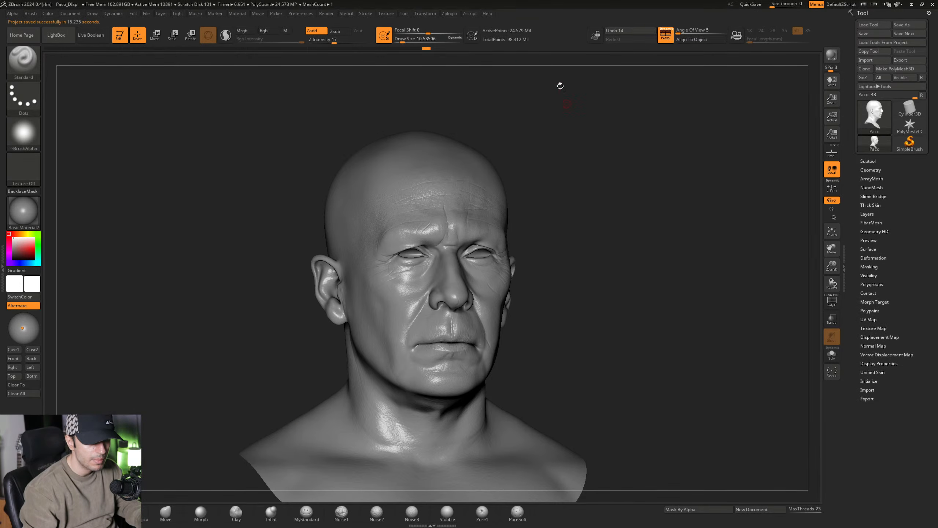
{"action": "left_click", "coordinate": [448, 14]}
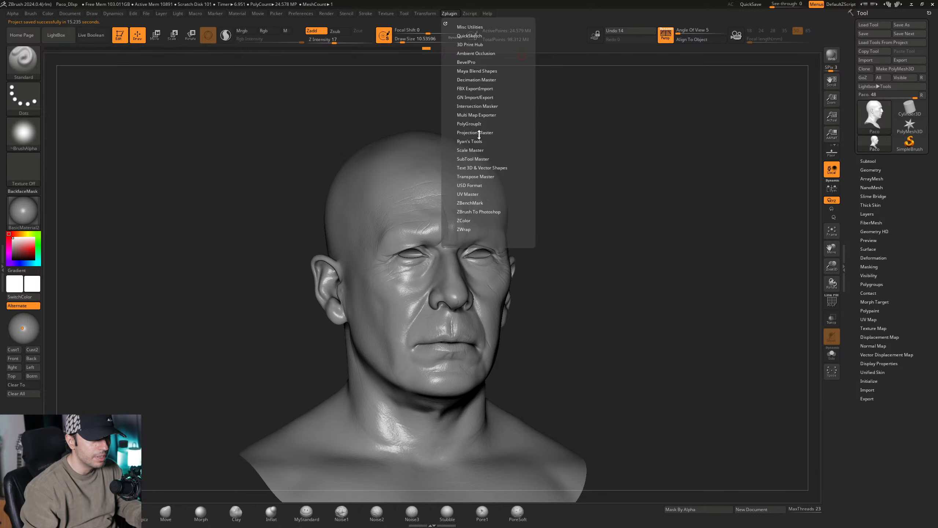
{"action": "left_click", "coordinate": [479, 115]}
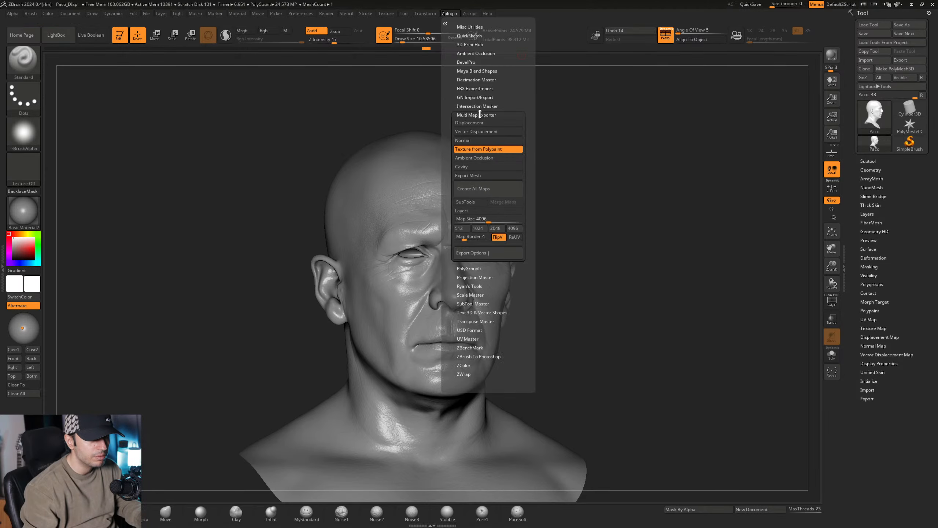
{"action": "left_click", "coordinate": [470, 150]}
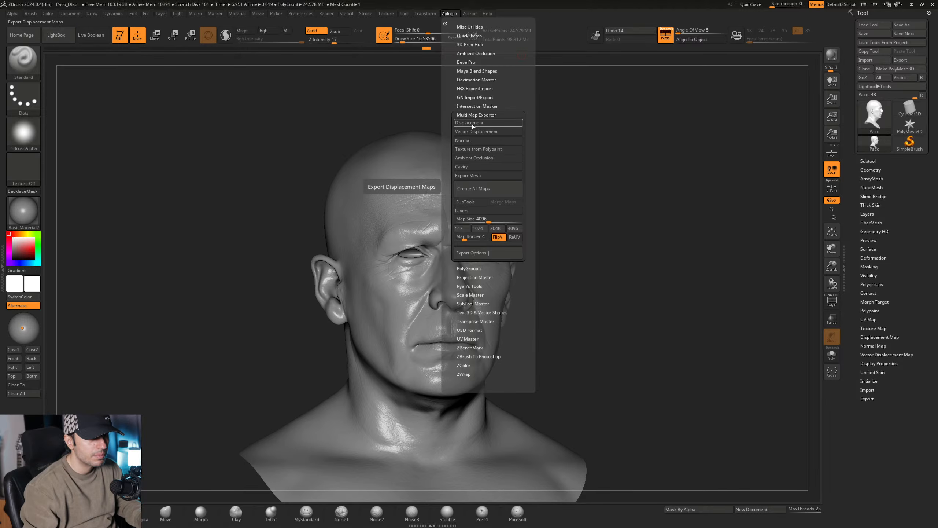
{"action": "left_click", "coordinate": [471, 124]}
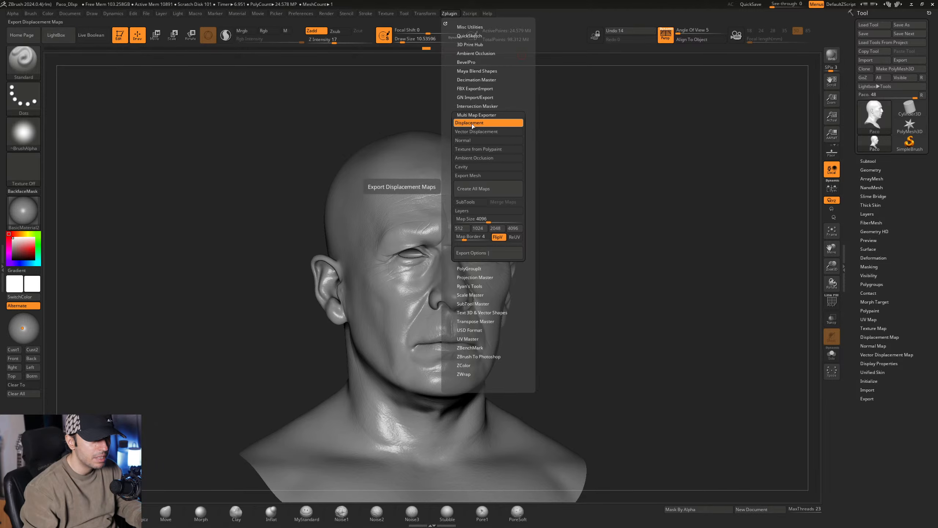
{"action": "left_click", "coordinate": [471, 253]}
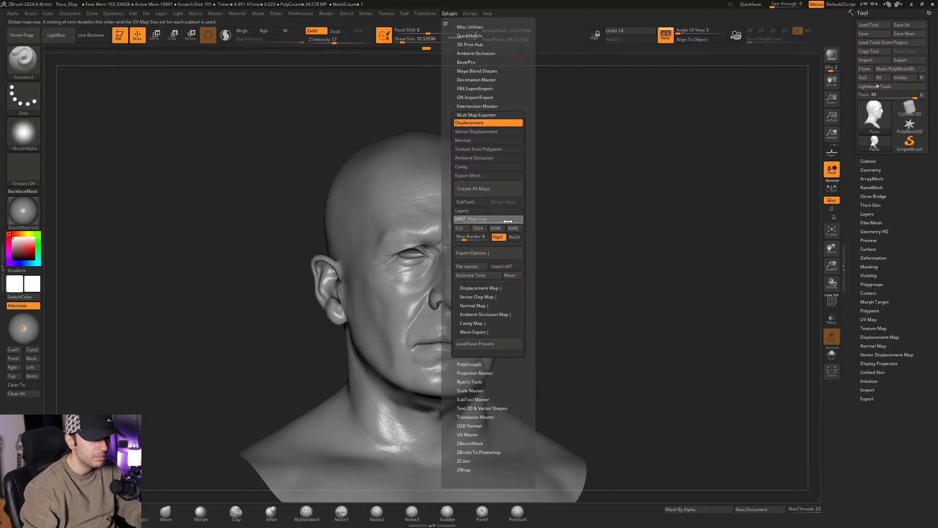
{"action": "left_click_drag", "start_coordinate": [487, 221], "coordinate": [523, 222]}
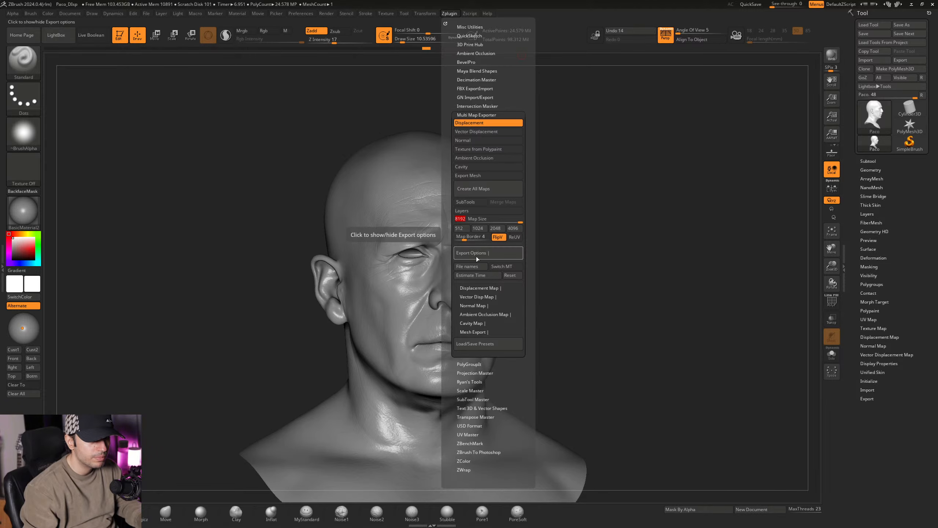
{"action": "left_click", "coordinate": [480, 288]}
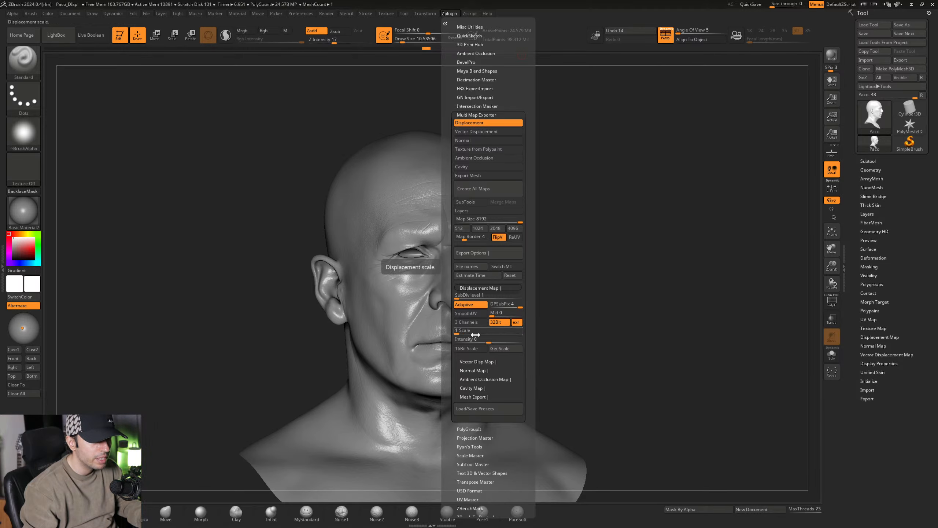
{"action": "left_click", "coordinate": [449, 14]}
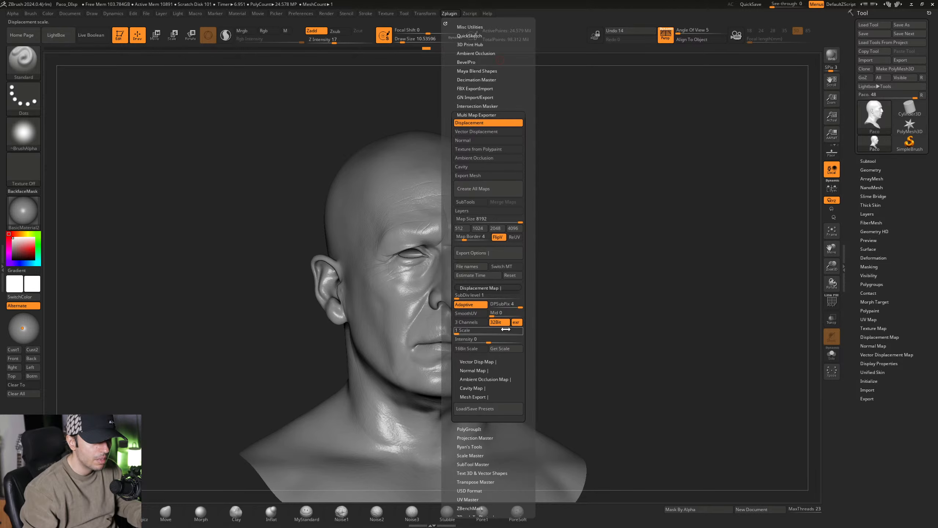
{"action": "left_click", "coordinate": [449, 13]}
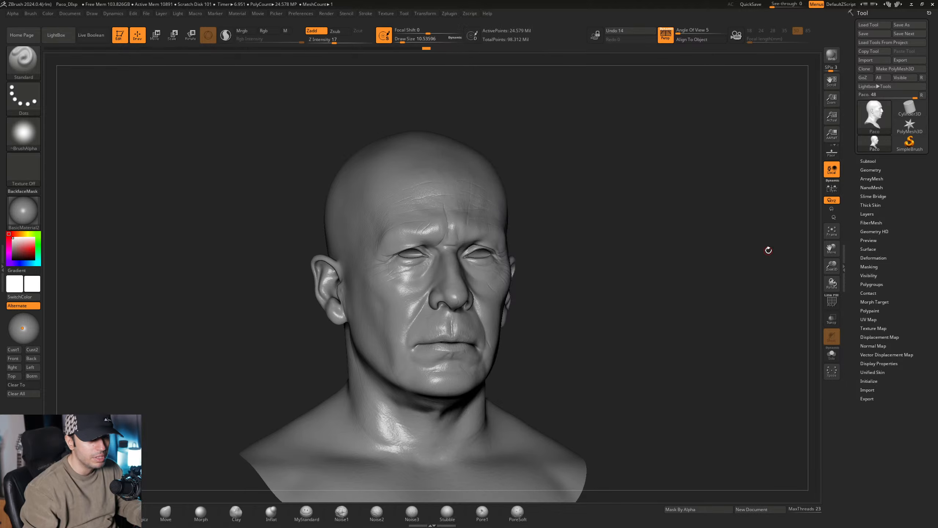
- Stop recording on the Wrinkle layer, keeping the layer visible
{"action": "left_click", "coordinate": [880, 213]}
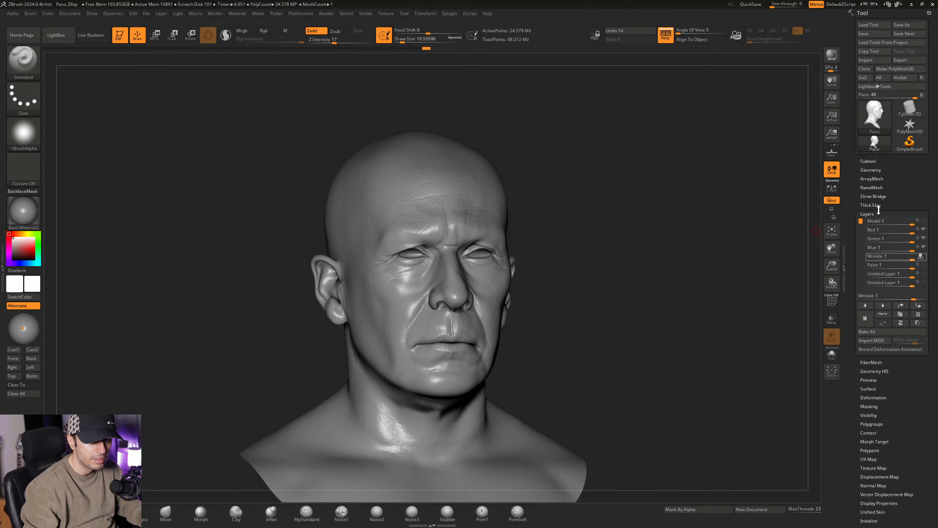
{"action": "left_click", "coordinate": [877, 214]}
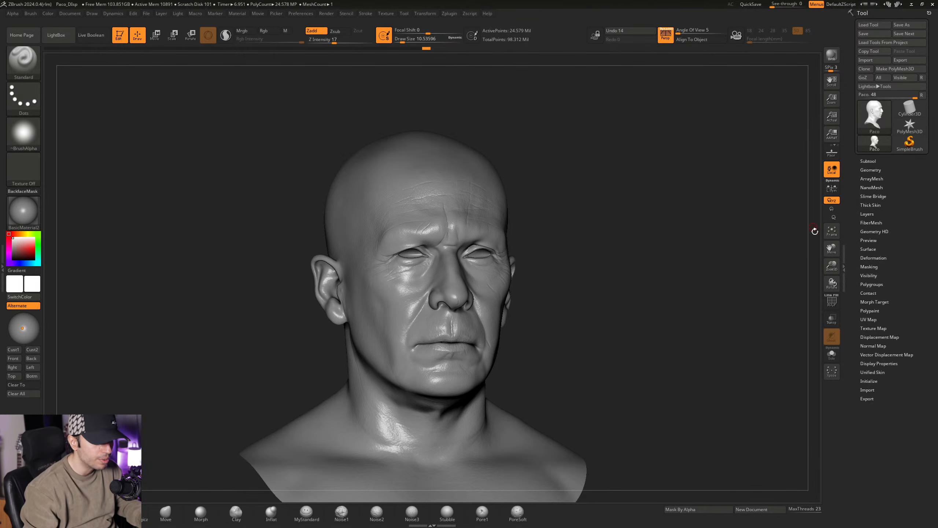
{"action": "left_click", "coordinate": [872, 214]}
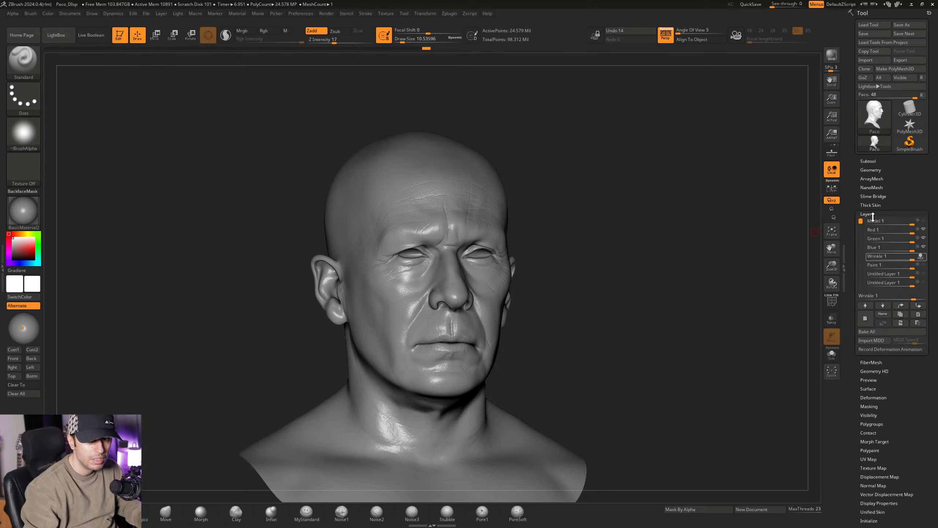
{"action": "left_click", "coordinate": [922, 259]}
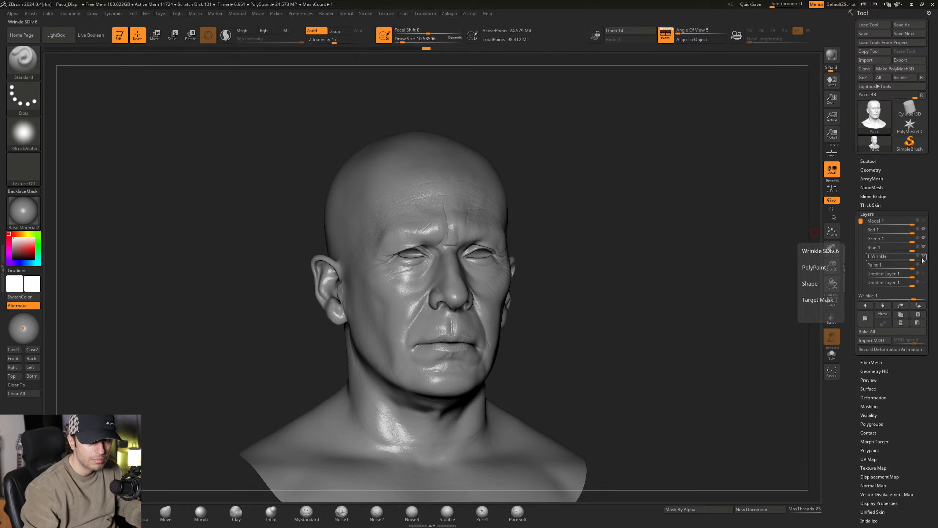
{"action": "left_click", "coordinate": [882, 213]}
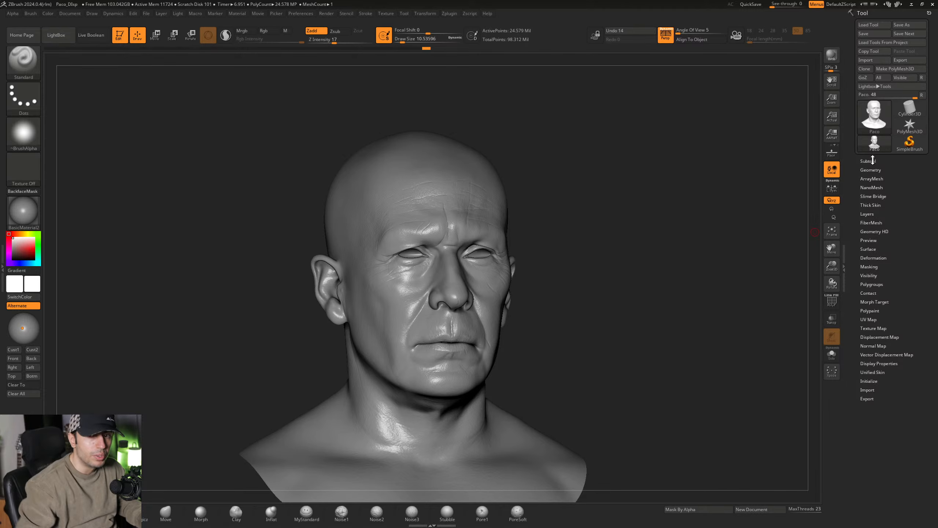
- Check the morph target options and examine the sculpted forehead, eye and nose detail up close
{"action": "left_click", "coordinate": [874, 302]}
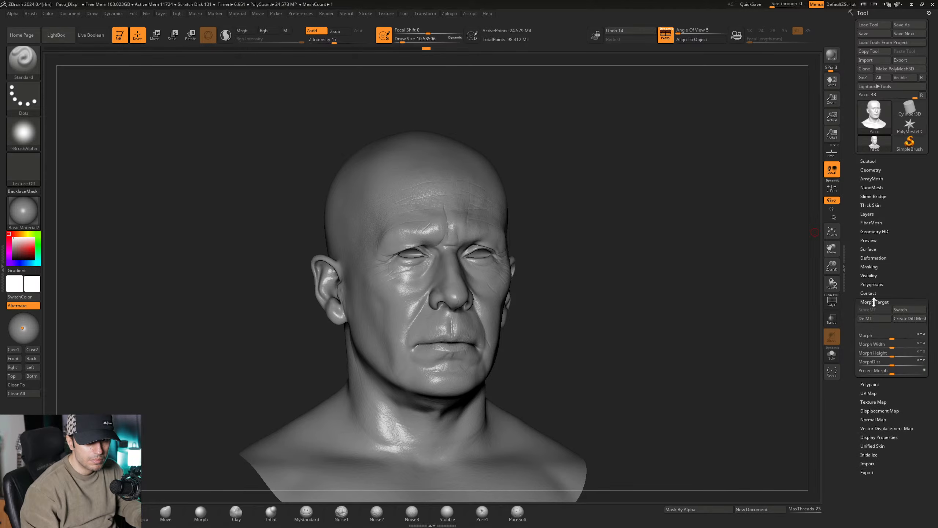
{"action": "left_click", "coordinate": [874, 302]}
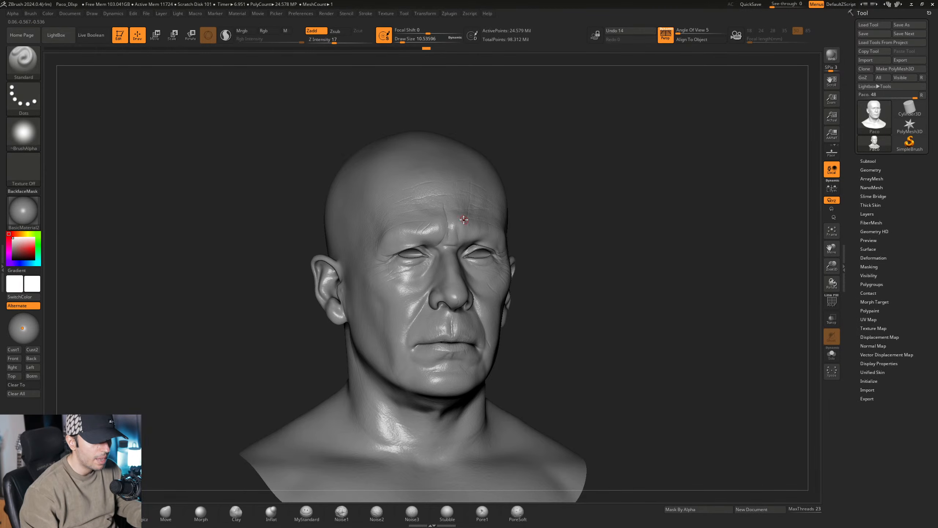
{"action": "mouse_move", "coordinate": [463, 213]}
{"action": "right_mouse_down", "text": "ctrl"}
{"action": "mouse_move", "coordinate": [527, 230]}
{"action": "mouse_move", "coordinate": [457, 210]}
{"action": "mouse_move", "coordinate": [465, 197]}
{"action": "right_mouse_up", "text": "ctrl"}
{"action": "right_click_drag", "start_coordinate": [446, 310], "coordinate": [414, 310], "text": "ctrl"}
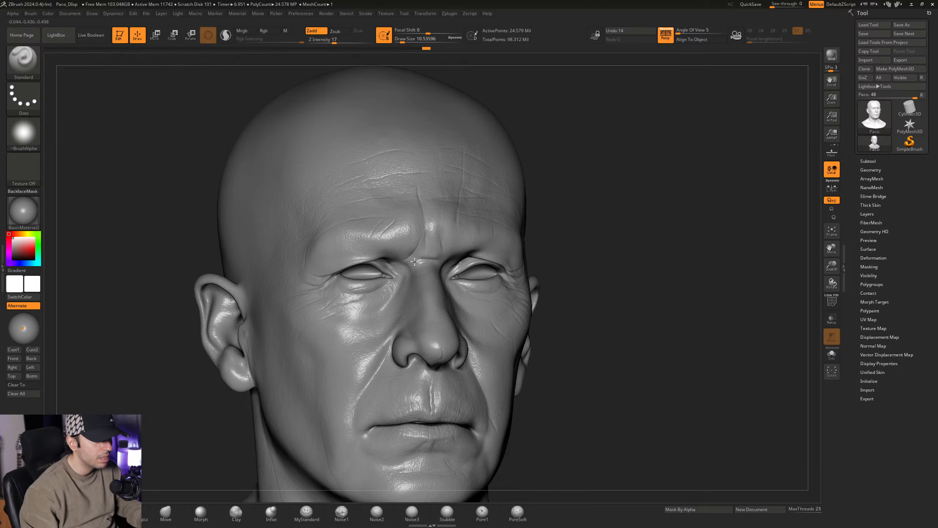
{"action": "right_click_drag", "start_coordinate": [342, 267], "coordinate": [413, 290]}
{"action": "right_click_drag", "start_coordinate": [471, 189], "coordinate": [465, 193], "text": "ctrl"}
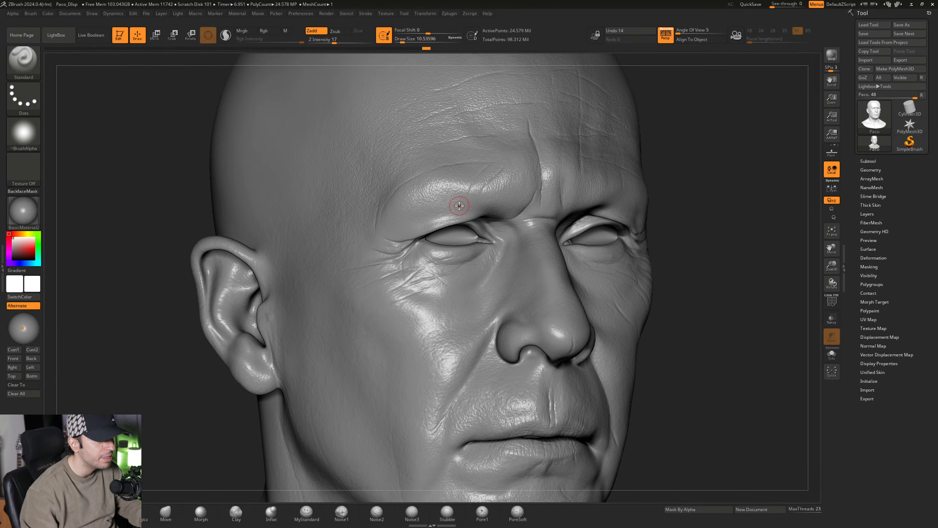
{"action": "mouse_move", "coordinate": [526, 235]}
{"action": "right_mouse_down", "text": "ctrl"}
{"action": "mouse_move", "coordinate": [544, 223]}
{"action": "mouse_move", "coordinate": [498, 225]}
{"action": "right_mouse_up", "text": "ctrl"}
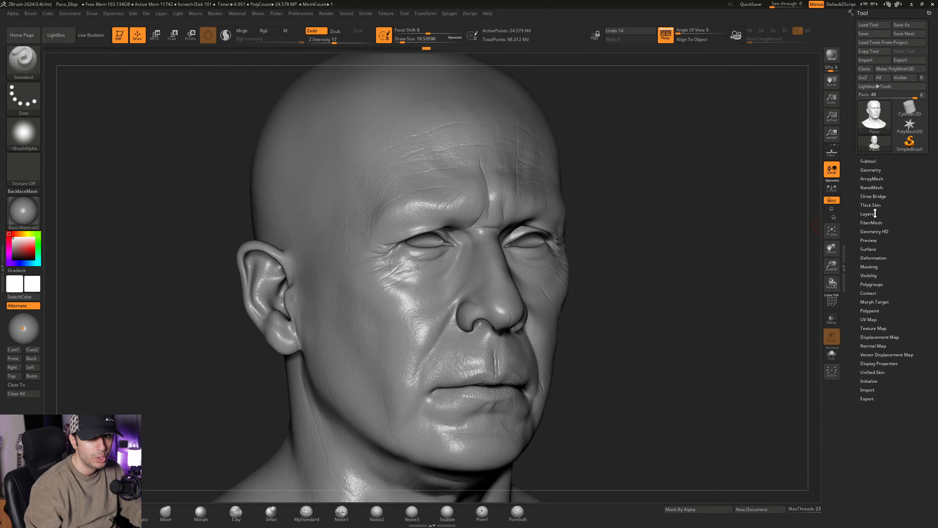
- Delete the existing morph target and store a new one at the head's lowest subdivision level
{"action": "left_click", "coordinate": [873, 302]}
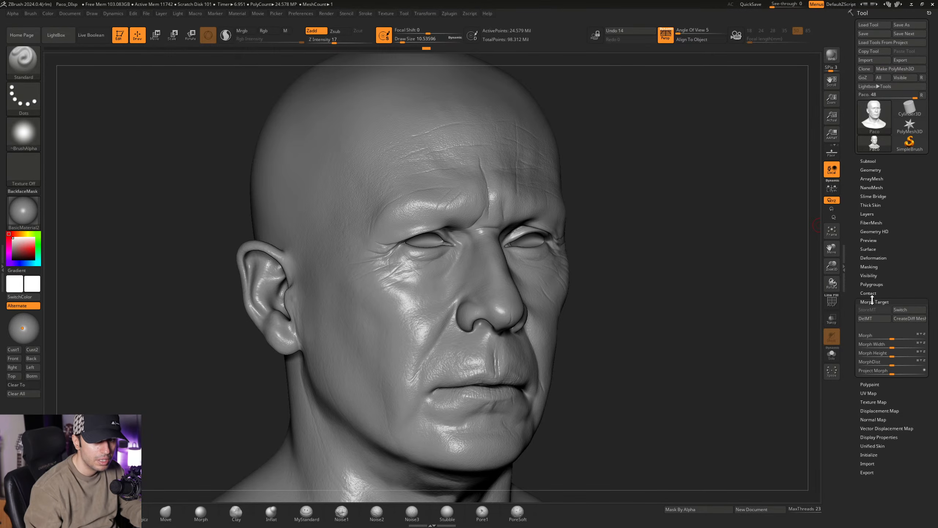
{"action": "left_click", "coordinate": [864, 318]}
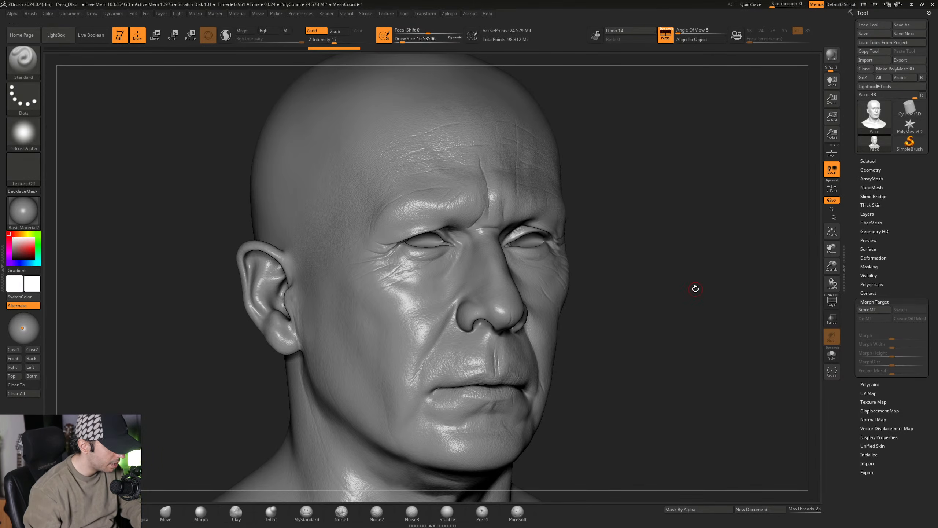
{"action": "key", "text": "shift"}
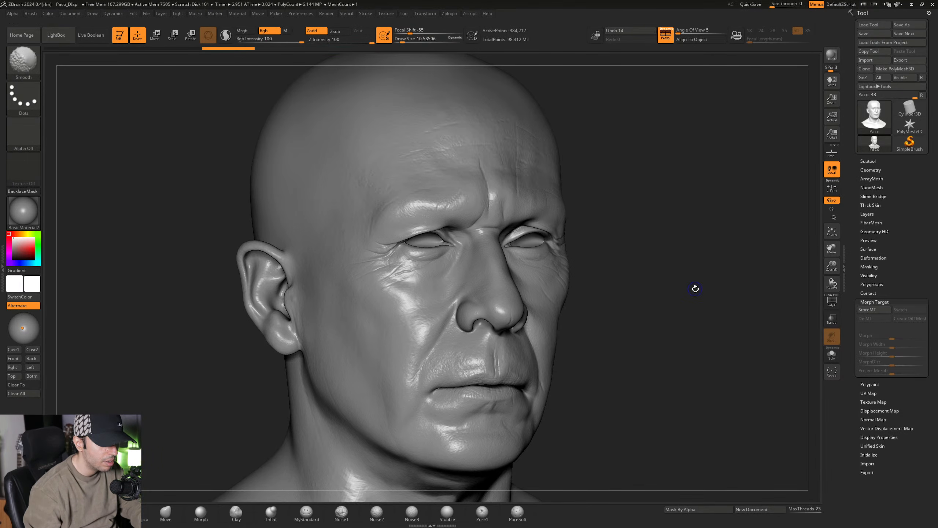
{"action": "key", "text": "shift+d"}
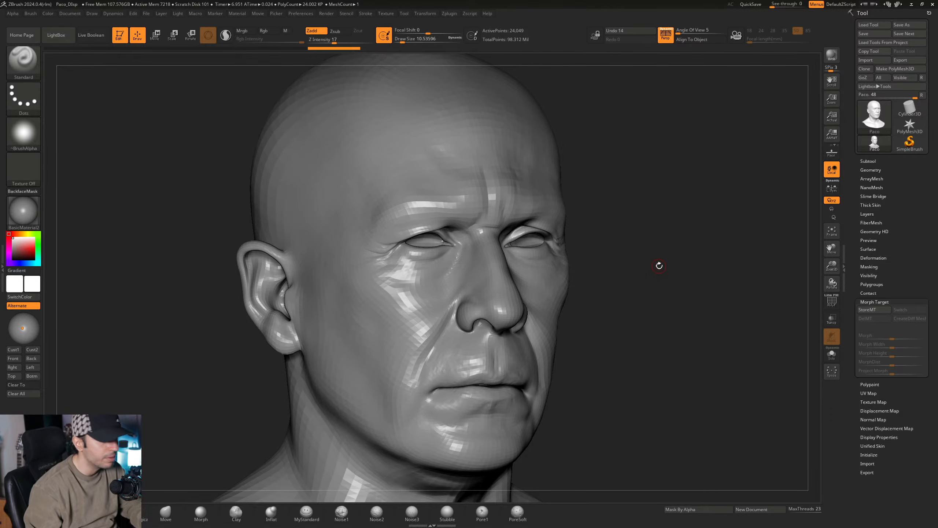
{"action": "left_click", "coordinate": [881, 312]}
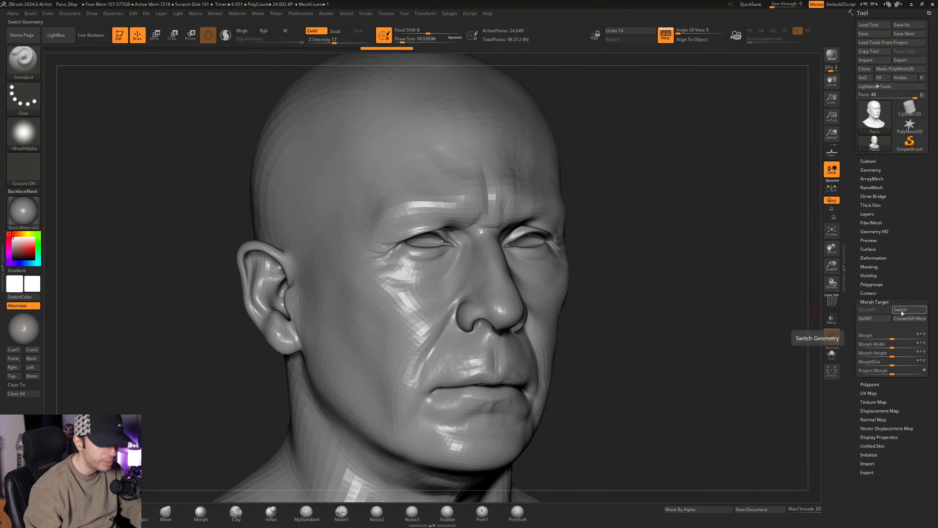
- Import Paco_Disp.obj from the Paco folder onto the head's lowest subdivision level, browsing the folder with extra large icons
{"action": "left_click", "coordinate": [874, 60]}
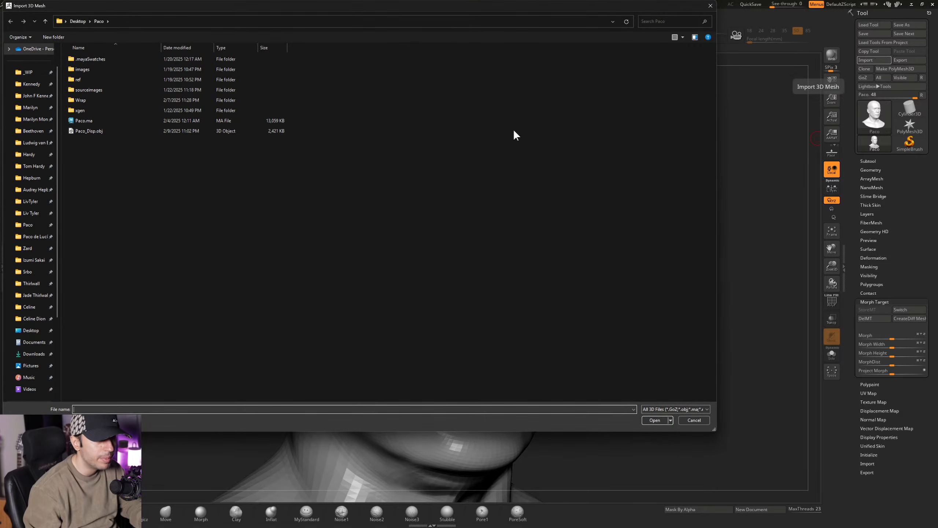
{"action": "right_click", "coordinate": [306, 176]}
{"action": "mouse_move", "coordinate": [316, 182]}
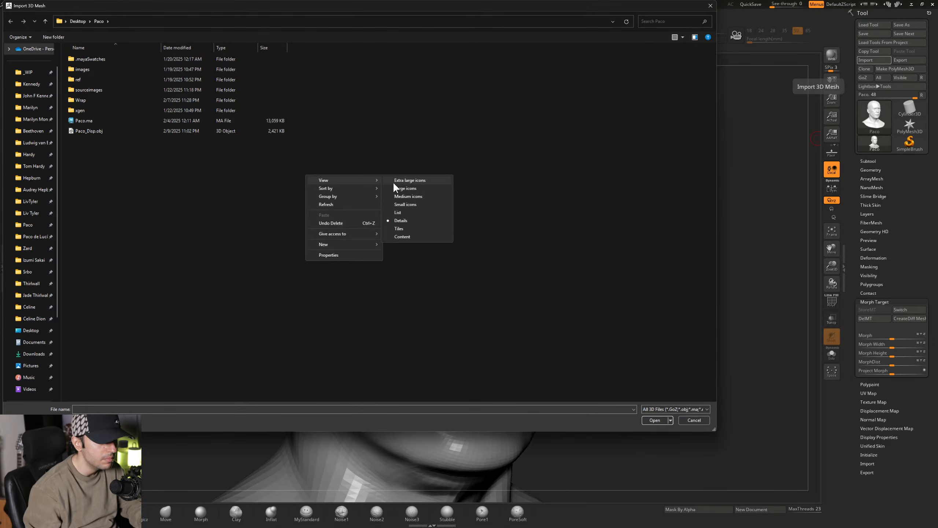
{"action": "left_click", "coordinate": [404, 181]}
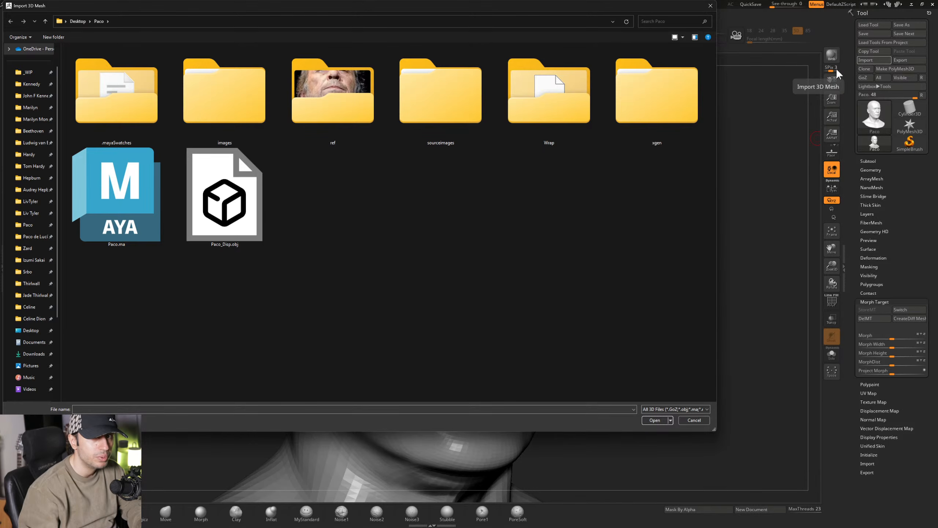
{"action": "double_click", "coordinate": [244, 202]}
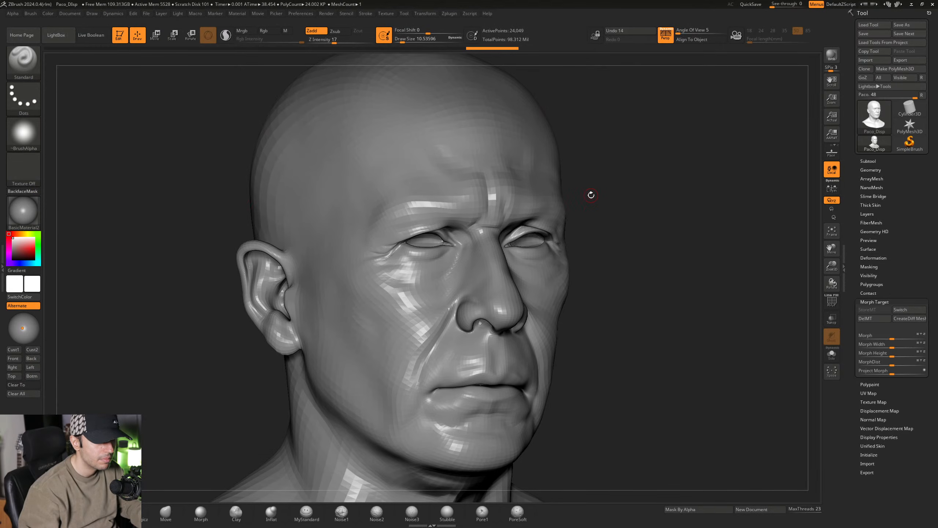
- Compare the head before and after the import by repeatedly undoing and redoing it, finishing with the imported mesh applied
{"action": "key", "text": "ctrl"}
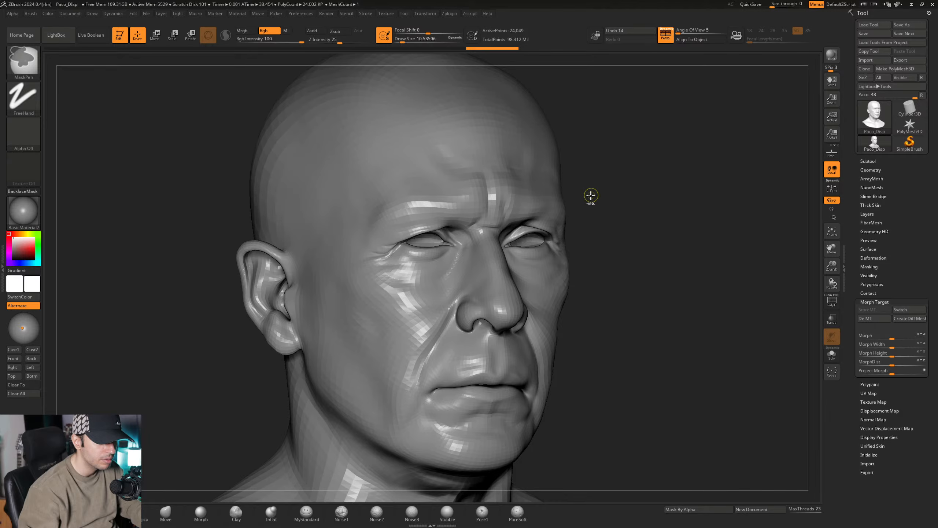
{"action": "key", "text": "ctrl+z"}
{"action": "key", "text": "ctrl+shift+z"}
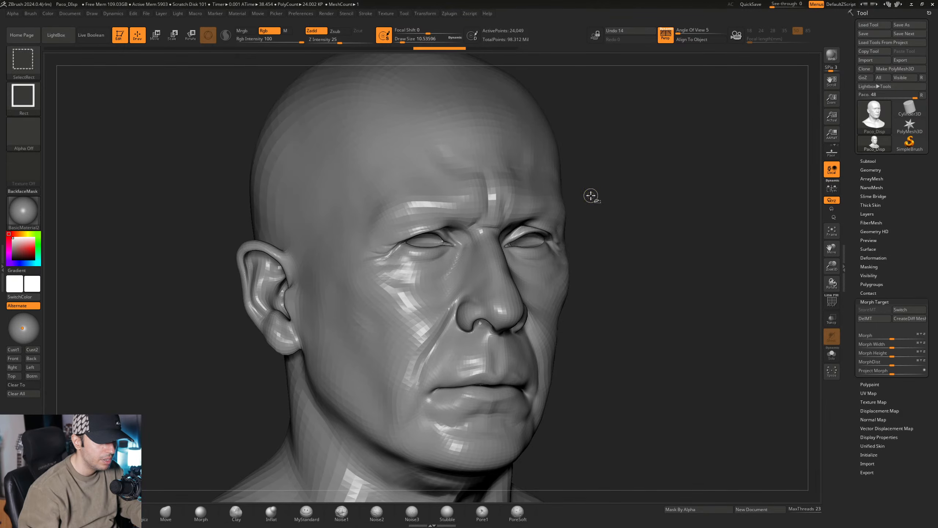
{"action": "key", "text": "ctrl+z"}
{"action": "key", "text": "ctrl+shift+z"}
{"action": "key", "text": "ctrl+z"}
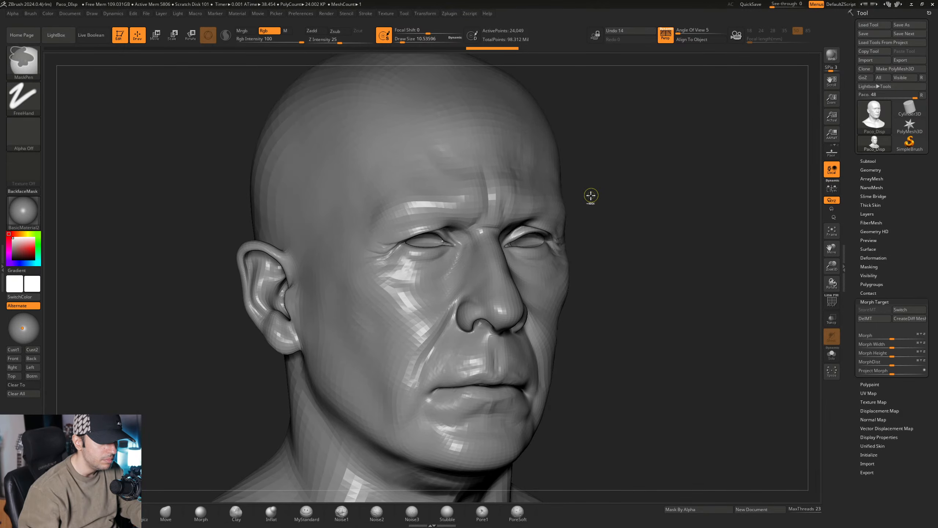
{"action": "key", "text": "ctrl+shift+z"}
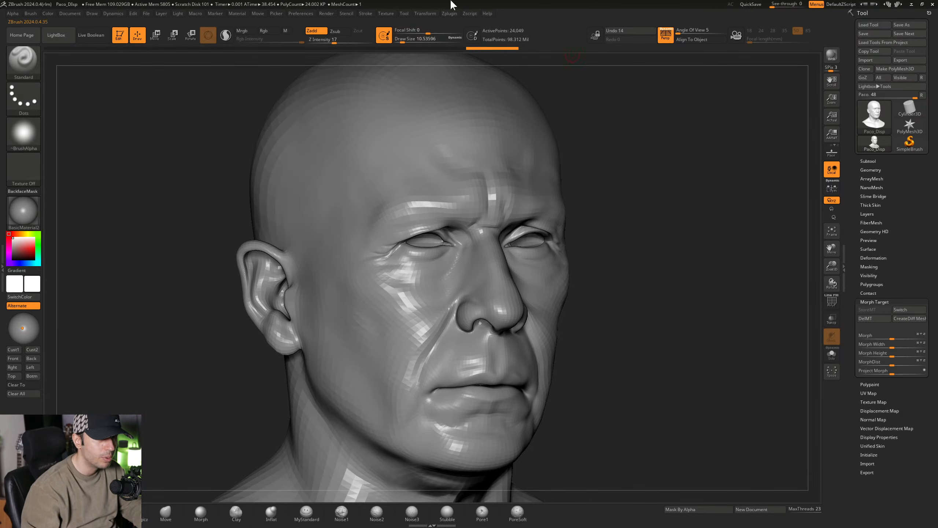
- Create the displacement map with Multi Map Exporter, saving it as an EXR in the Desktop's Paco folder under the proposed file name
{"action": "left_click", "coordinate": [448, 13]}
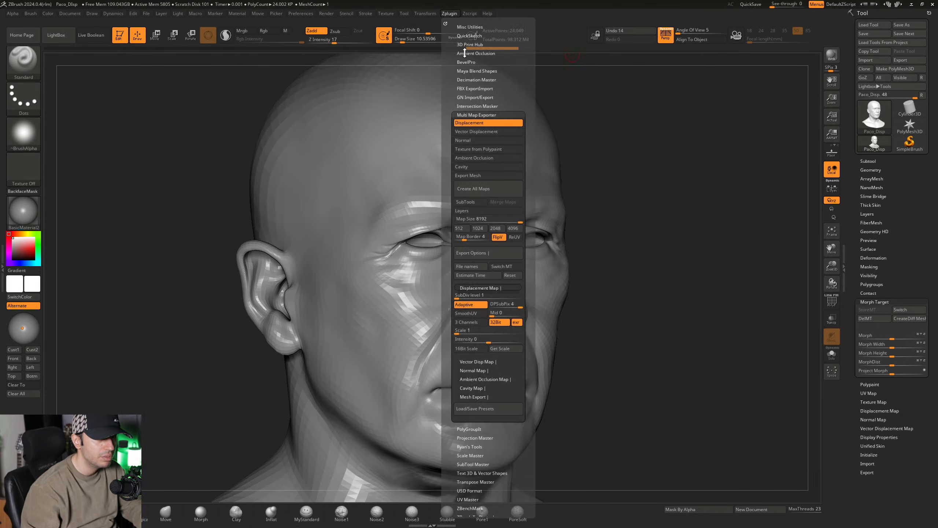
{"action": "left_click", "coordinate": [488, 185]}
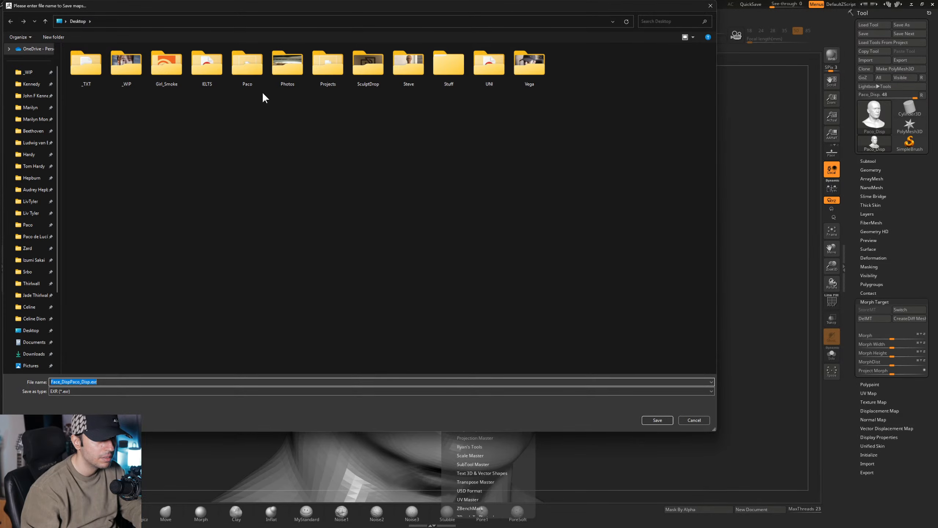
{"action": "double_click", "coordinate": [246, 71]}
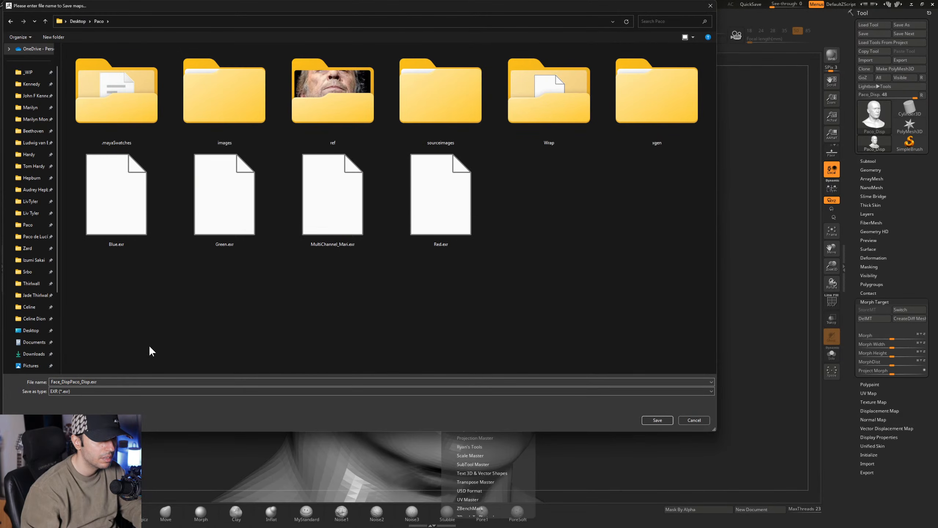
{"action": "triple_click", "coordinate": [89, 382]}
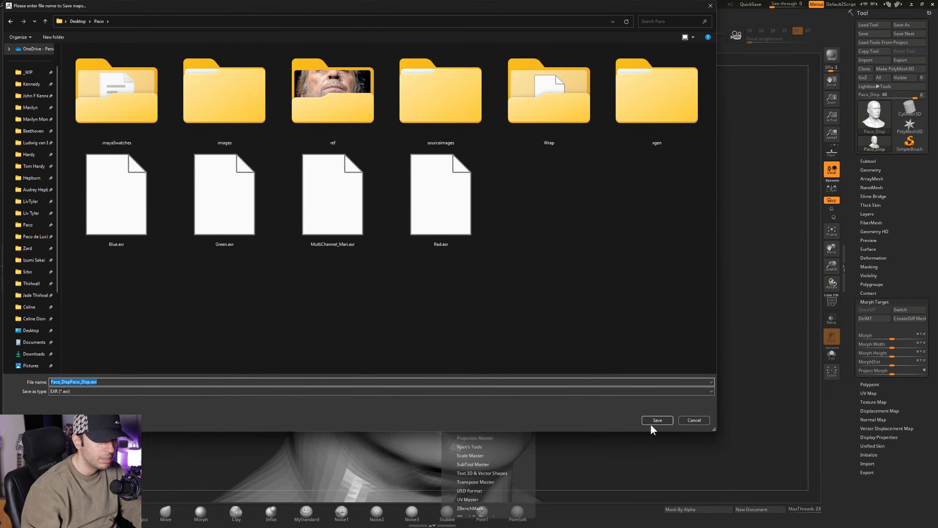
{"action": "left_click", "coordinate": [664, 421]}
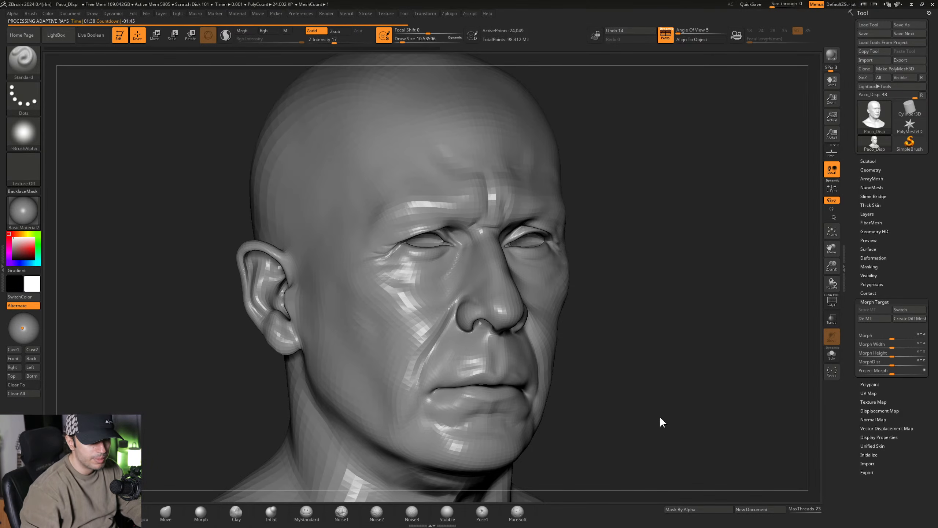
{"action": "key", "text": "super"}
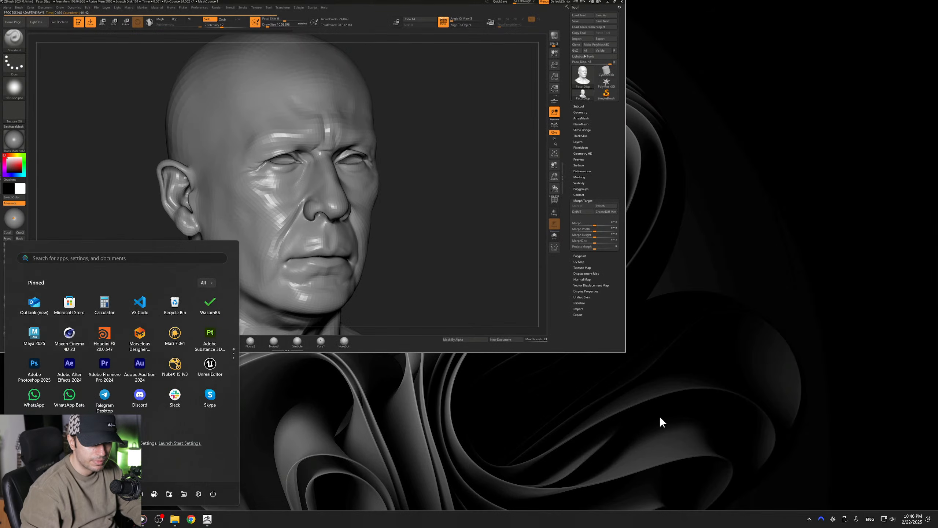
{"action": "key", "text": "super"}
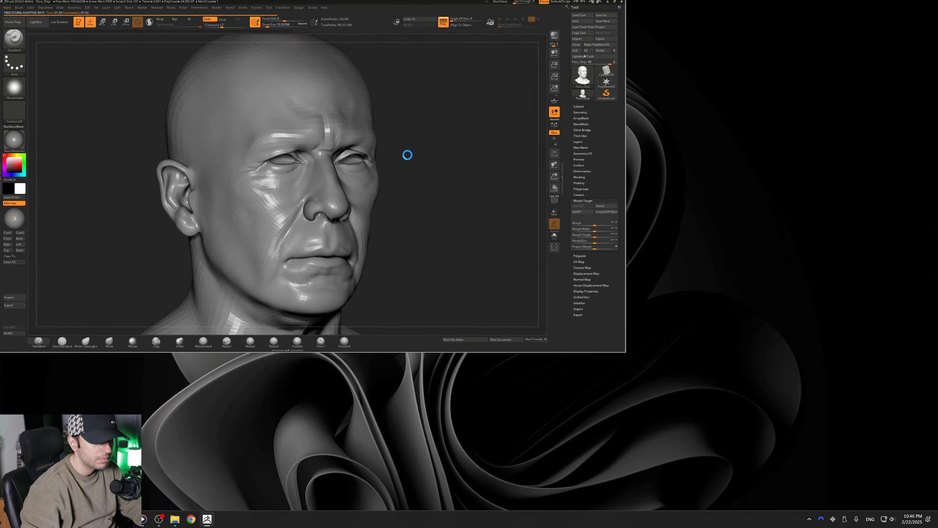